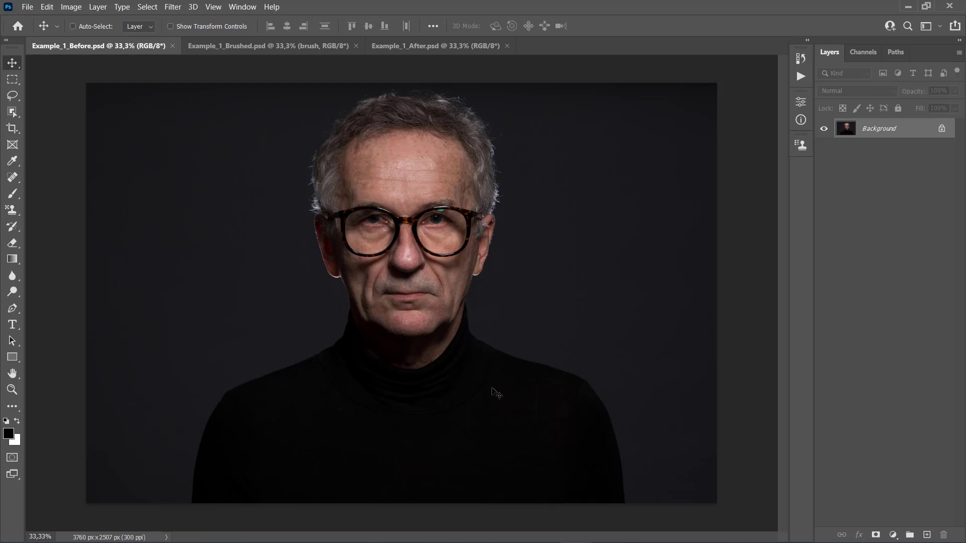
View the Example_1_Brushed.psd and Example_1_After.psd documents and close both, leaving only Example_1_Before.psd open
left_click(295, 48)
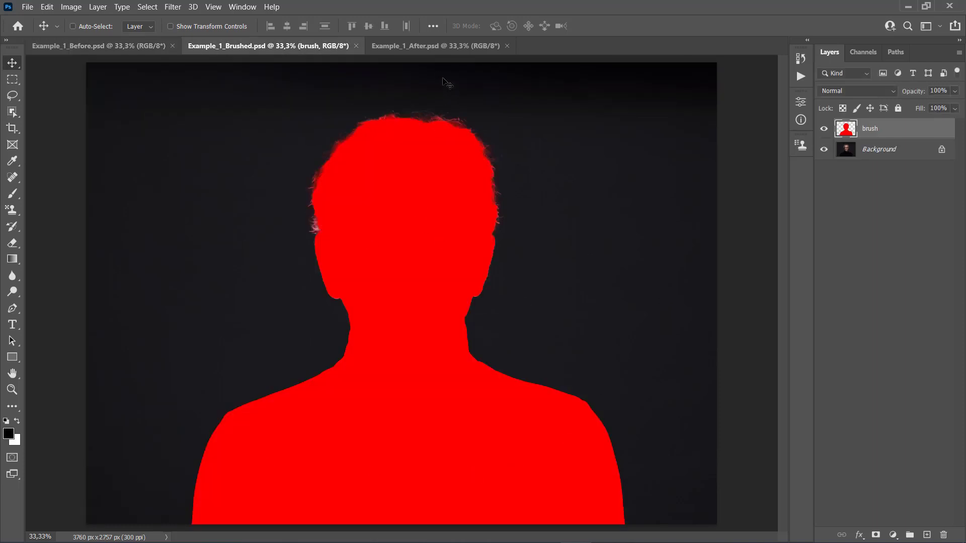
left_click(435, 46)
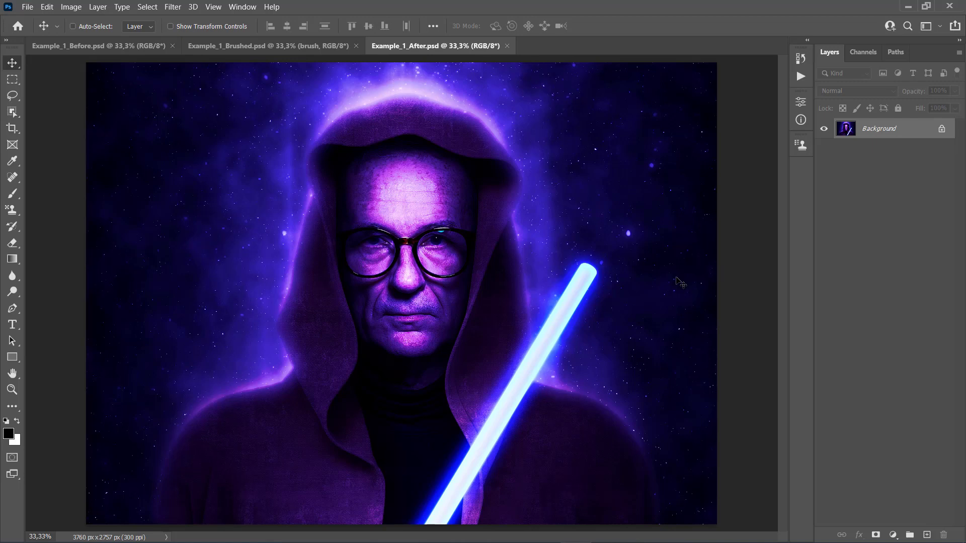
left_click(507, 46)
left_click(357, 46)
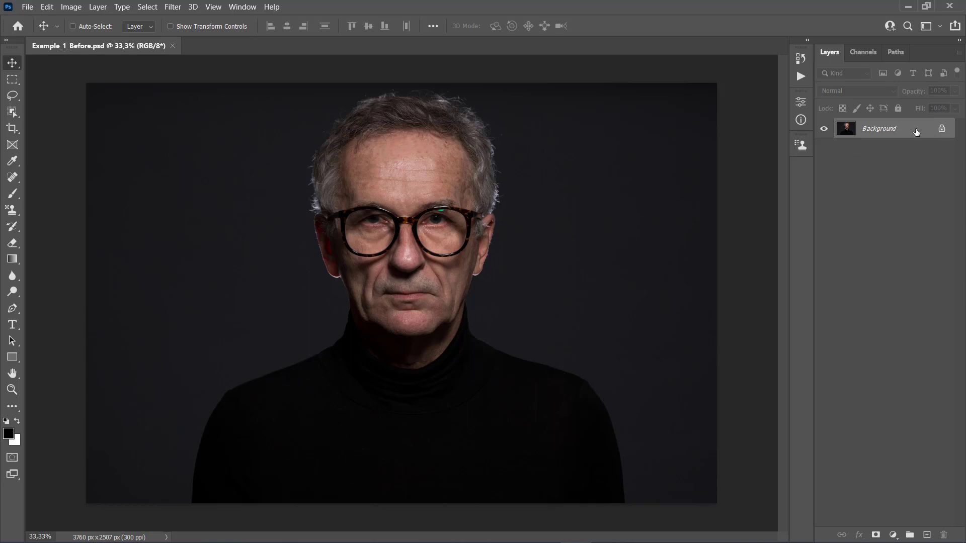
Unlock the Background into a regular layer and convert that layer back into the Background
double_click(916, 132, "alt")
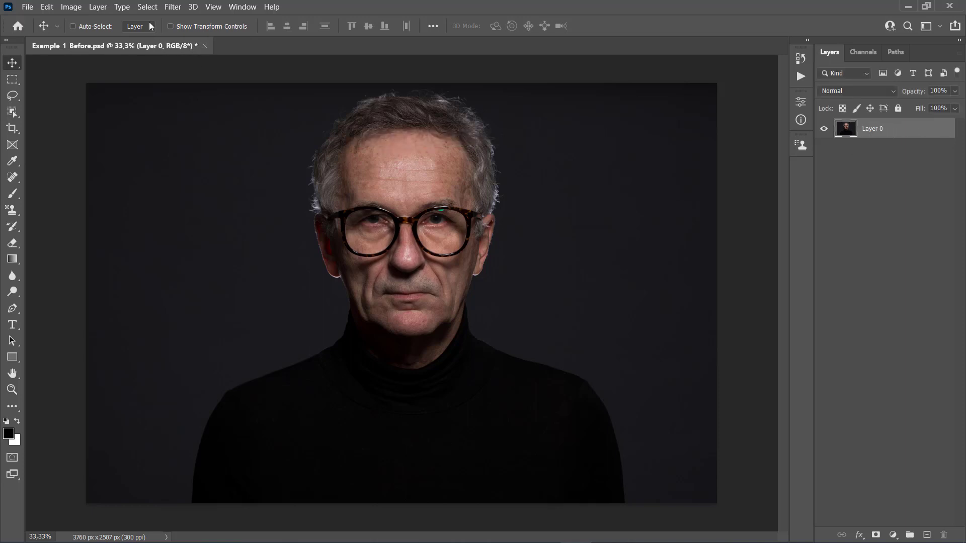
left_click(103, 8)
mouse_move(106, 21)
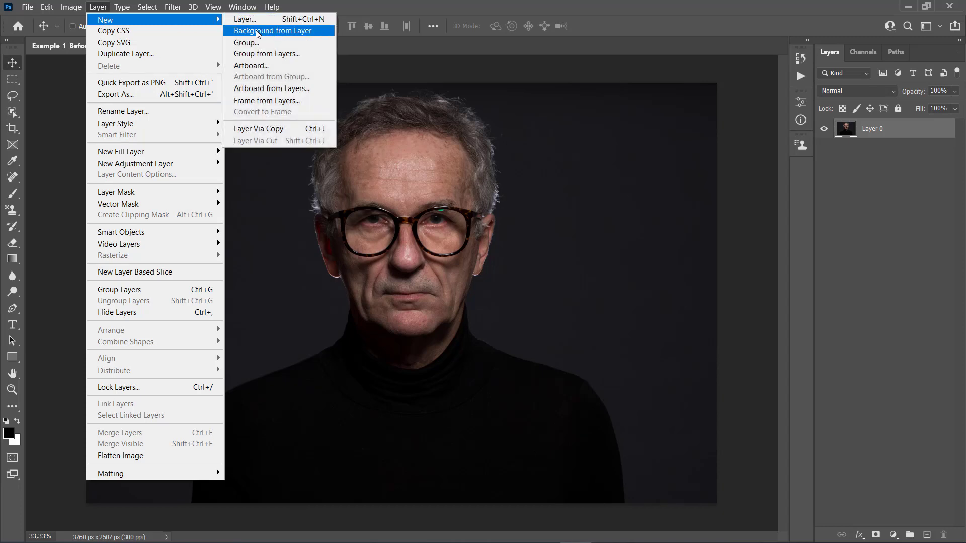
left_click(279, 34)
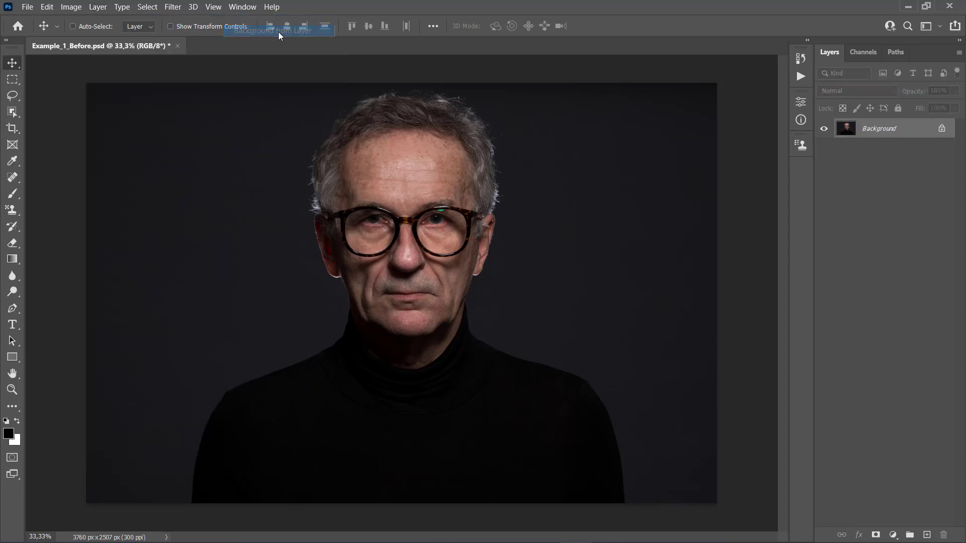
Check the Layers panel options, including the setting that adds "copy" to copied layers and groups, without changing anything
left_click(959, 52)
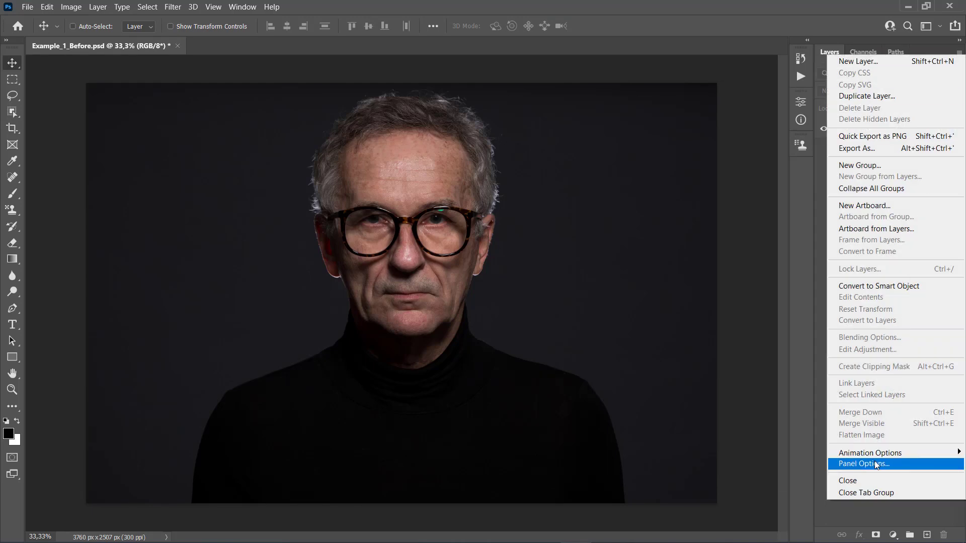
left_click(853, 464)
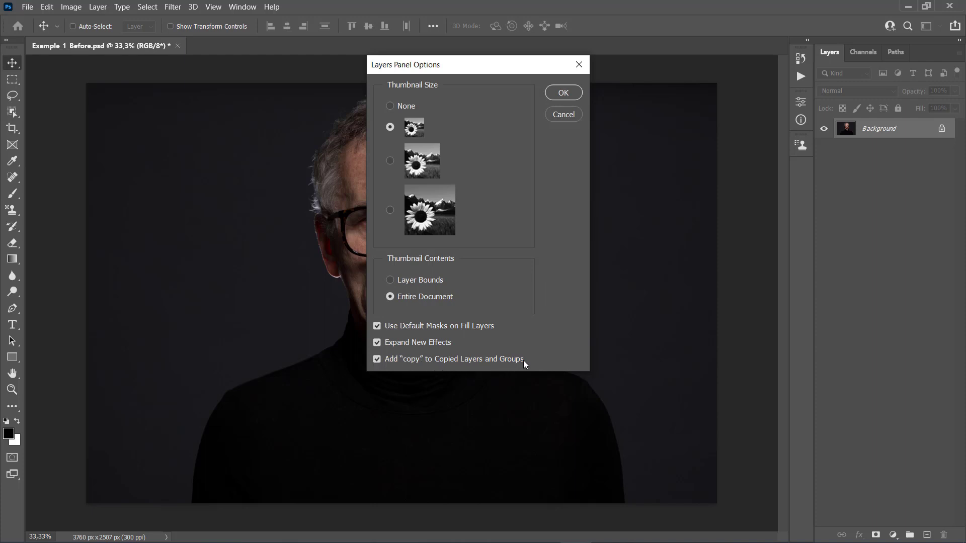
left_click(579, 66)
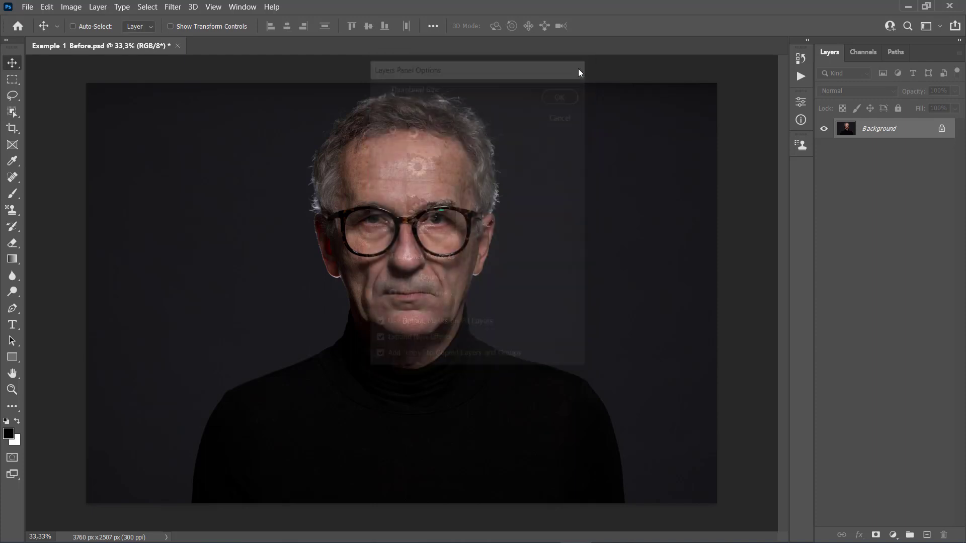
Check the photo's color mode and bit depth, and open its Image Size settings
left_click(71, 7)
mouse_move(83, 20)
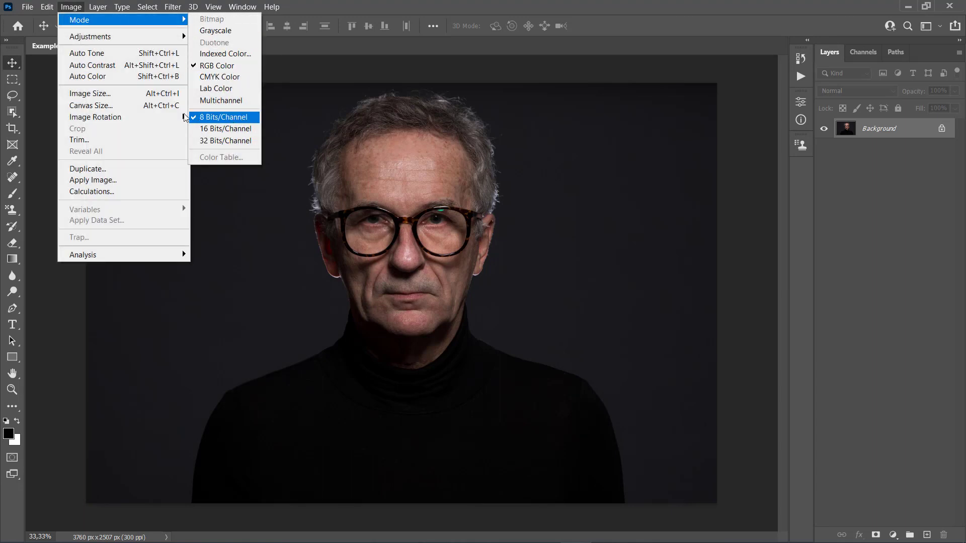
left_click(102, 96)
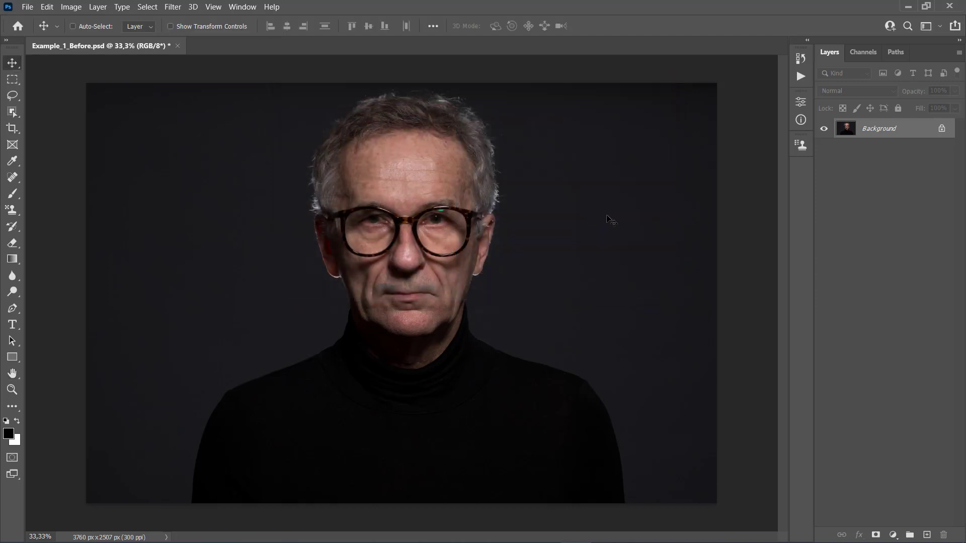
Load the Jedi action file from the Jedi Photoshop Action folder on the Desktop
left_click(240, 7)
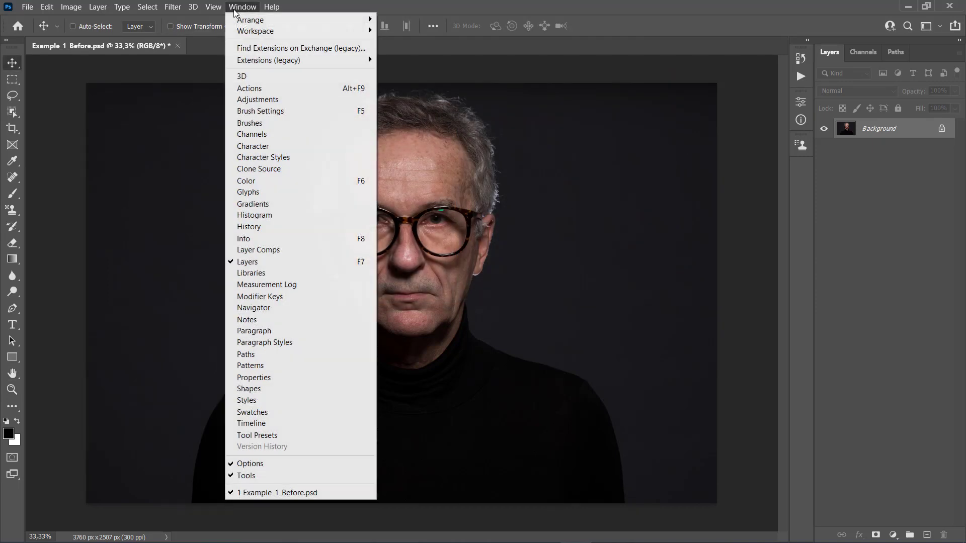
left_click(248, 90)
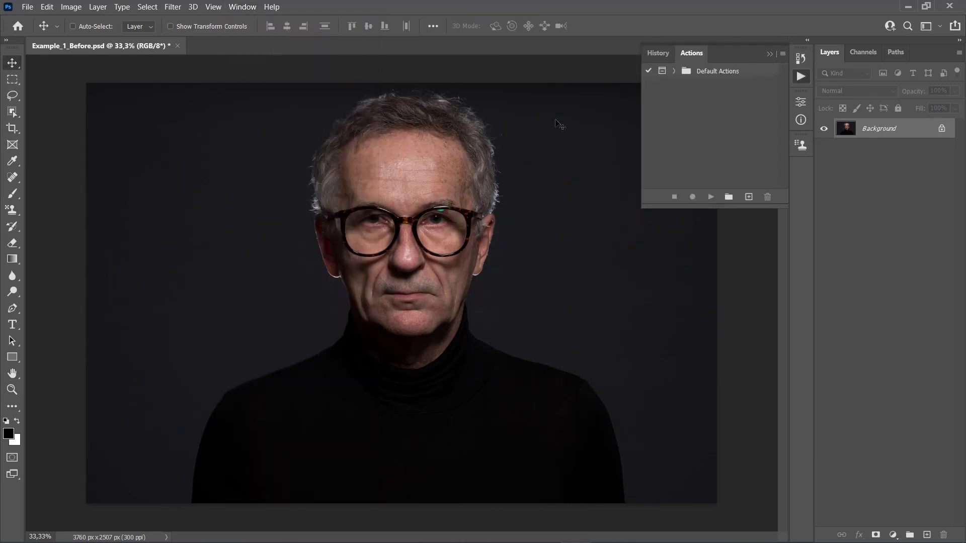
left_click(783, 53)
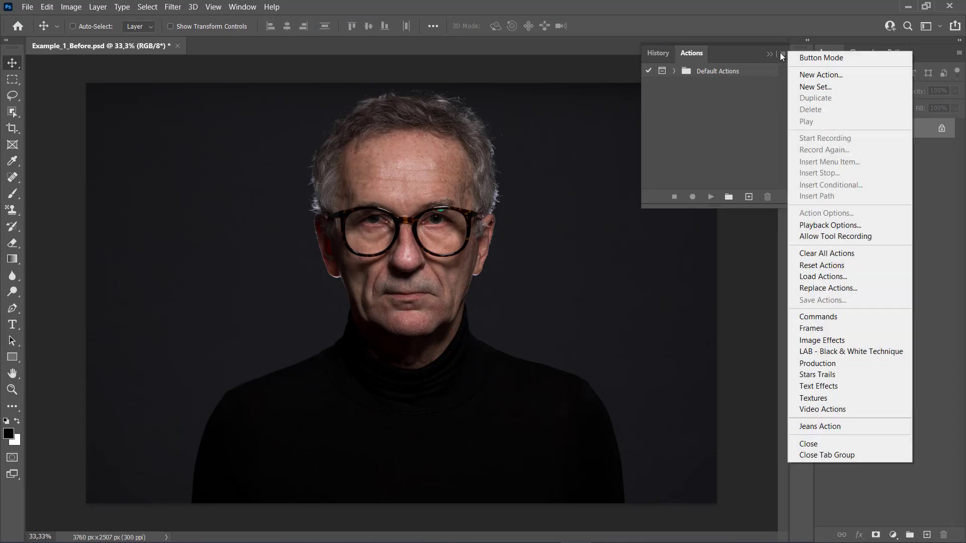
left_click(827, 276)
left_click(227, 125)
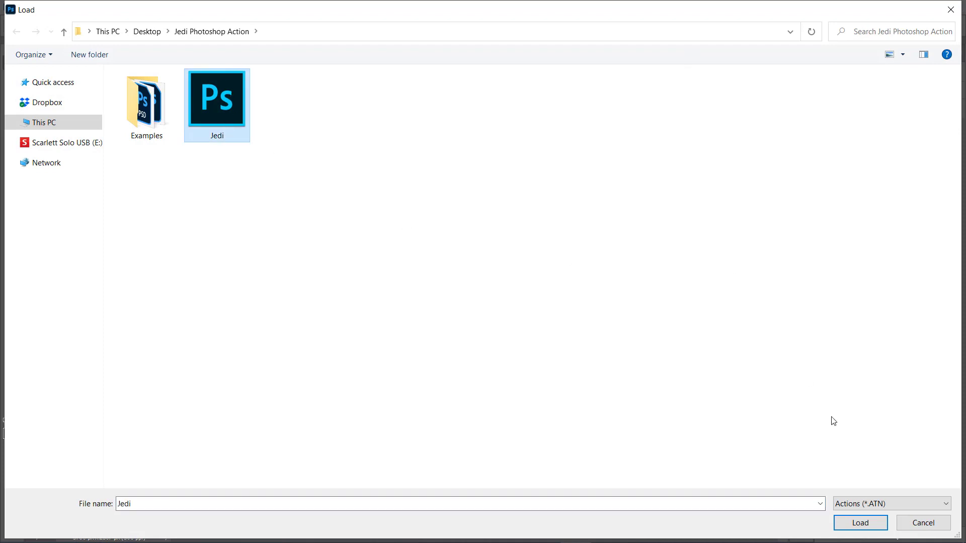
left_click(859, 522)
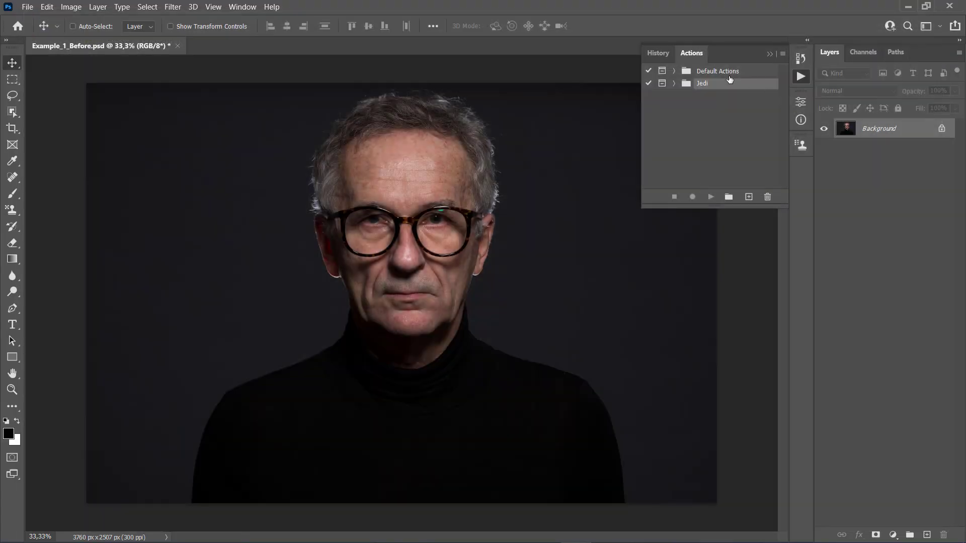
Expand the loaded Jedi action set and select its Jedi action, followed by its Update Sharpening action
left_click(674, 83)
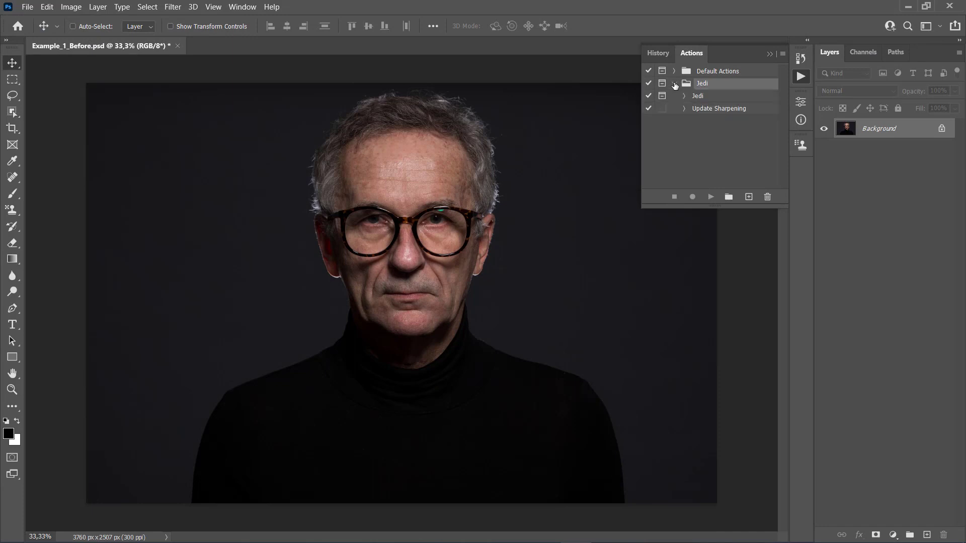
left_click(708, 98)
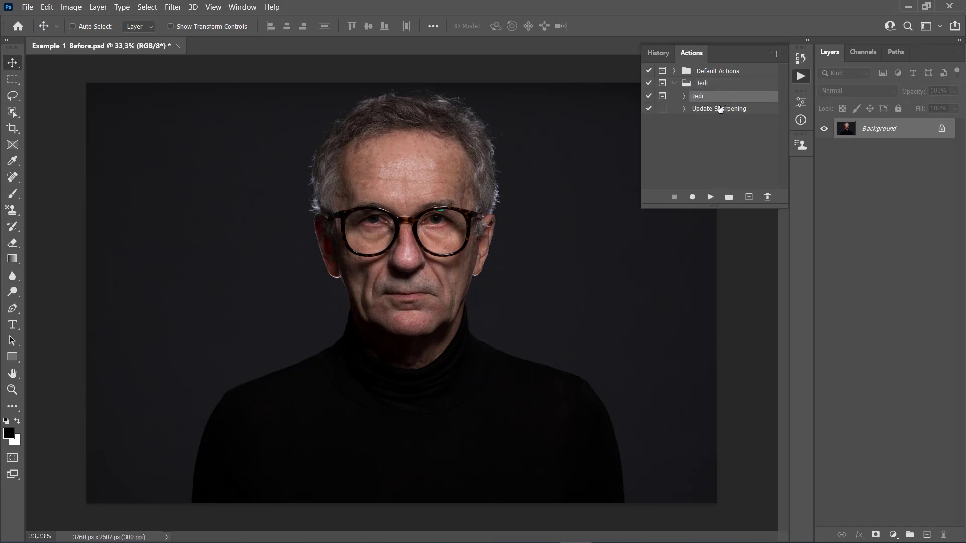
left_click(720, 109)
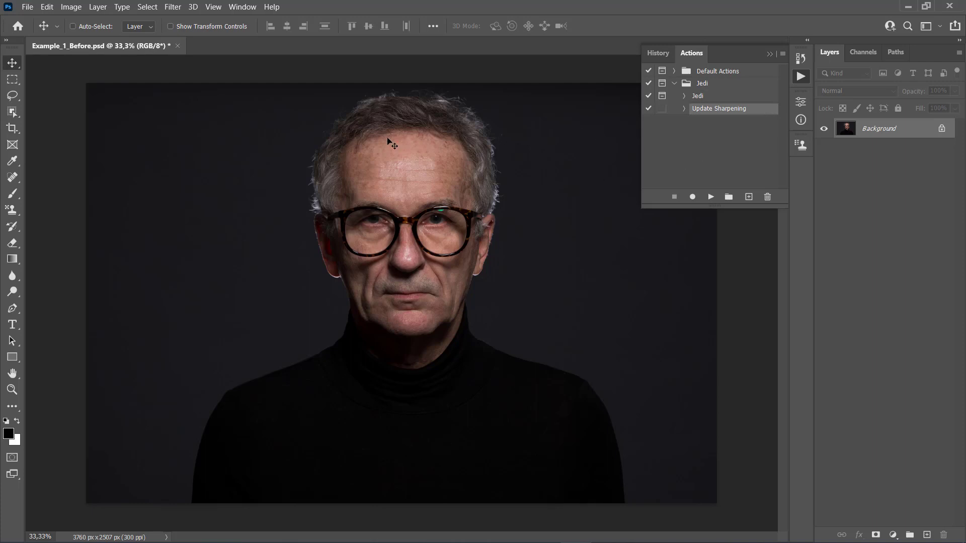
Import the Jedi_Patterns file into the Pattern Stamp Tool's patterns and return to the Move Tool
left_click(12, 209)
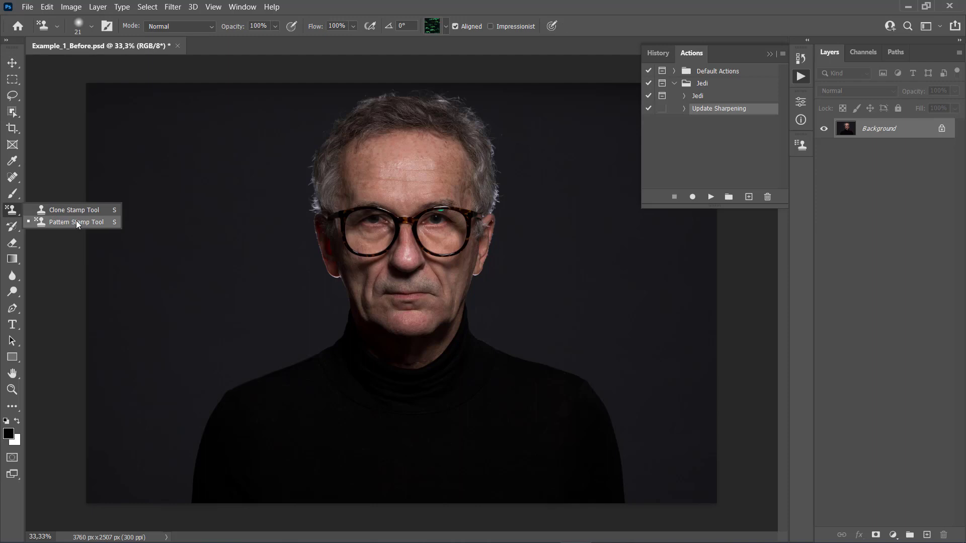
left_click(76, 221)
left_click(445, 28)
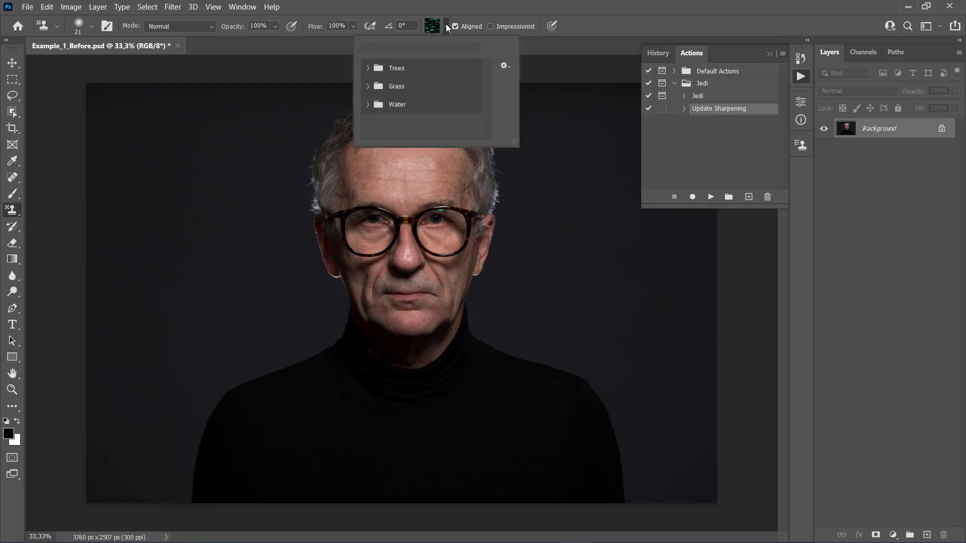
left_click(505, 65)
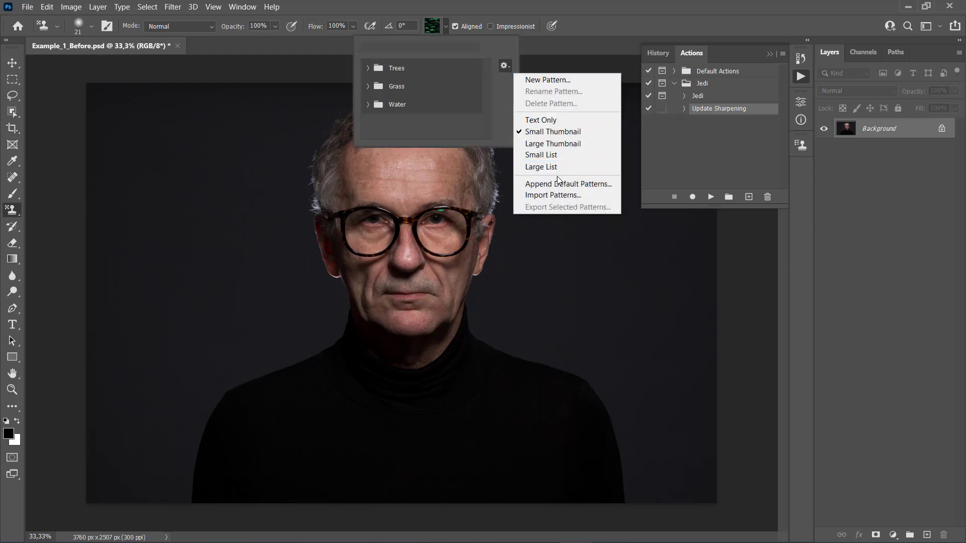
left_click(557, 197)
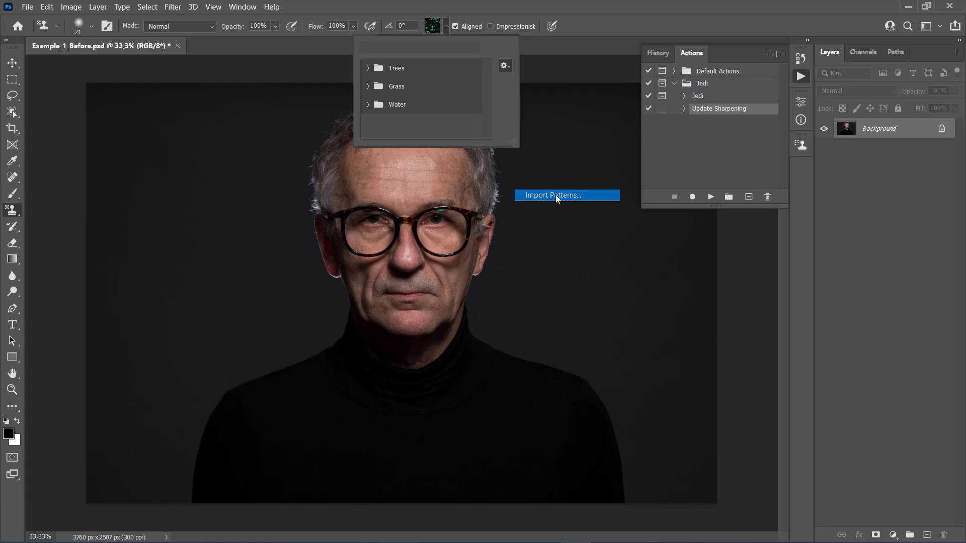
left_click(225, 110)
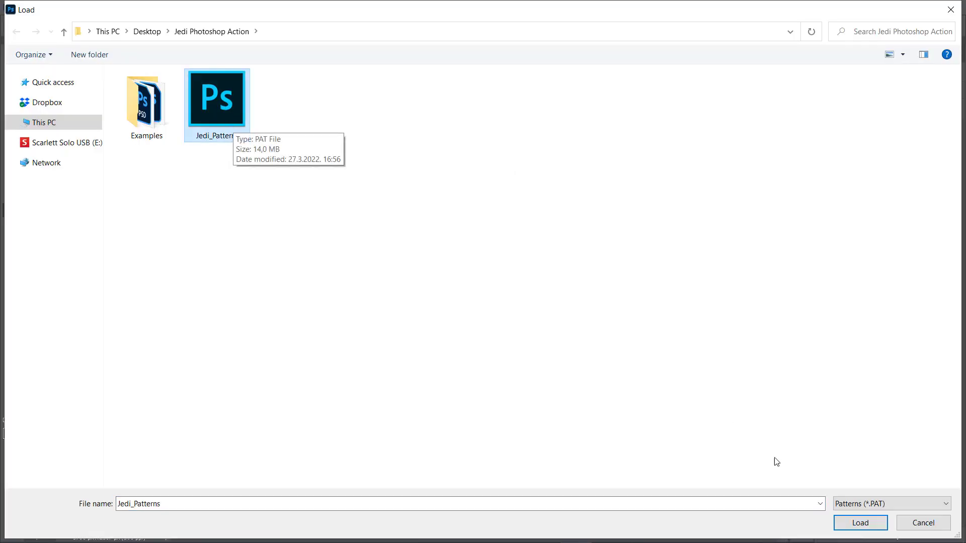
left_click(856, 523)
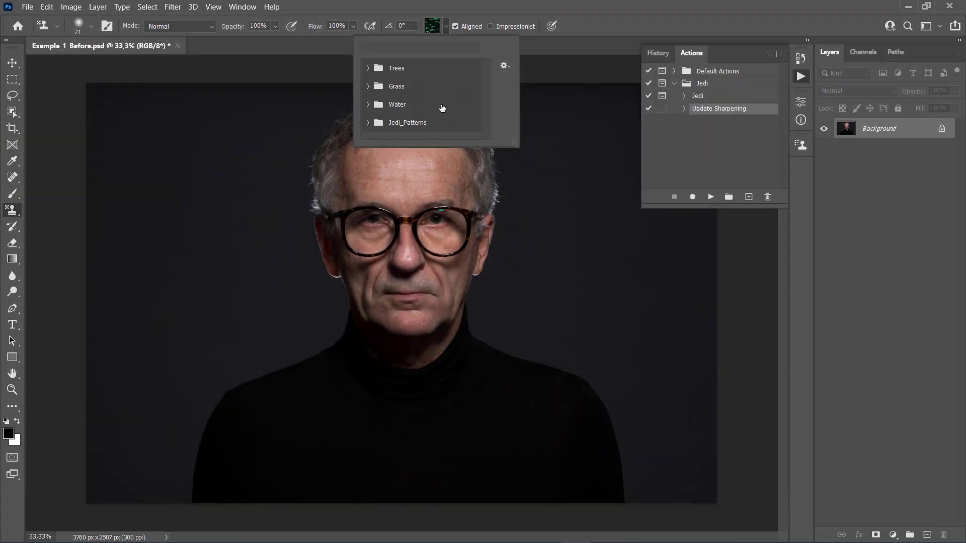
left_click(605, 25)
key("v")
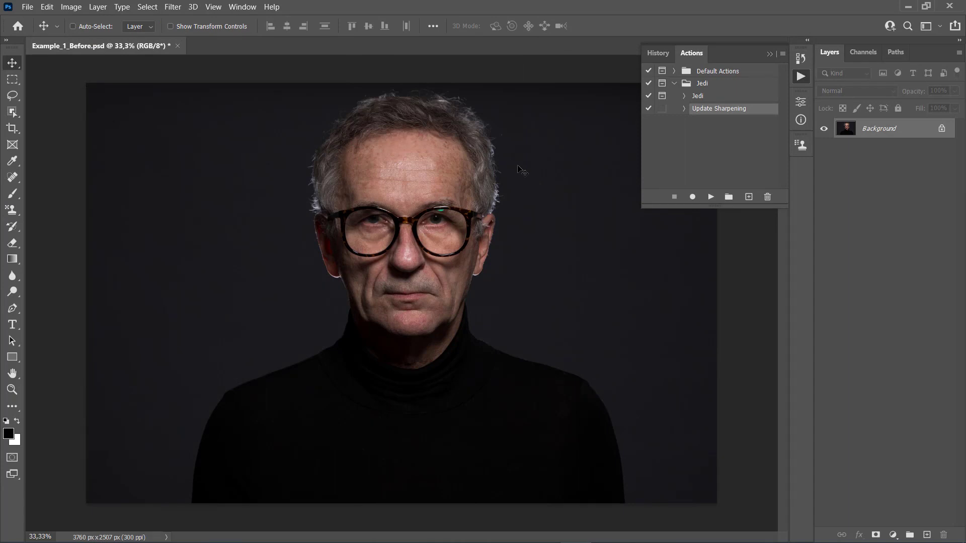
Extend the canvas above the portrait by a relative height of 250 pixels, anchored at the bottom center
scroll(330, 162, "down", 2)
scroll(329, 163, "up", 1)
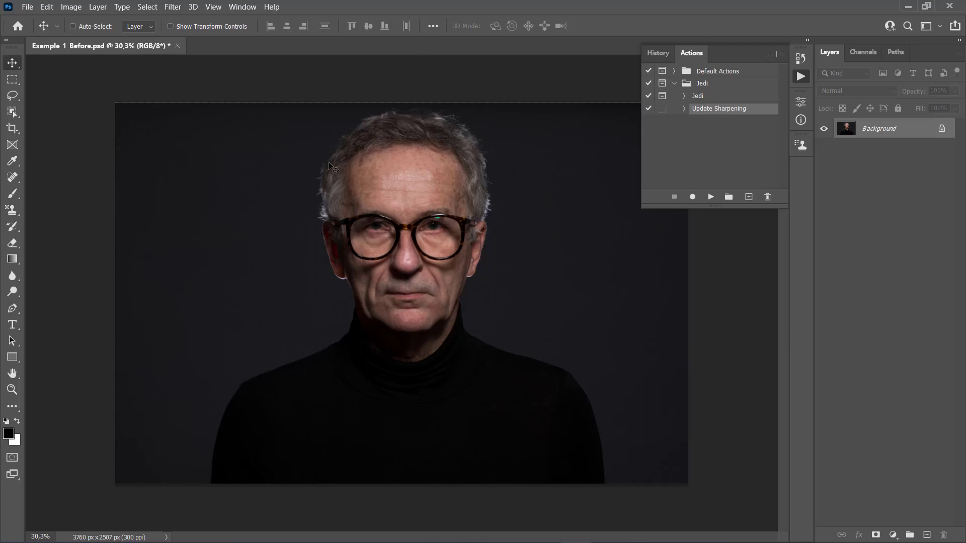
left_click(401, 164, "alt")
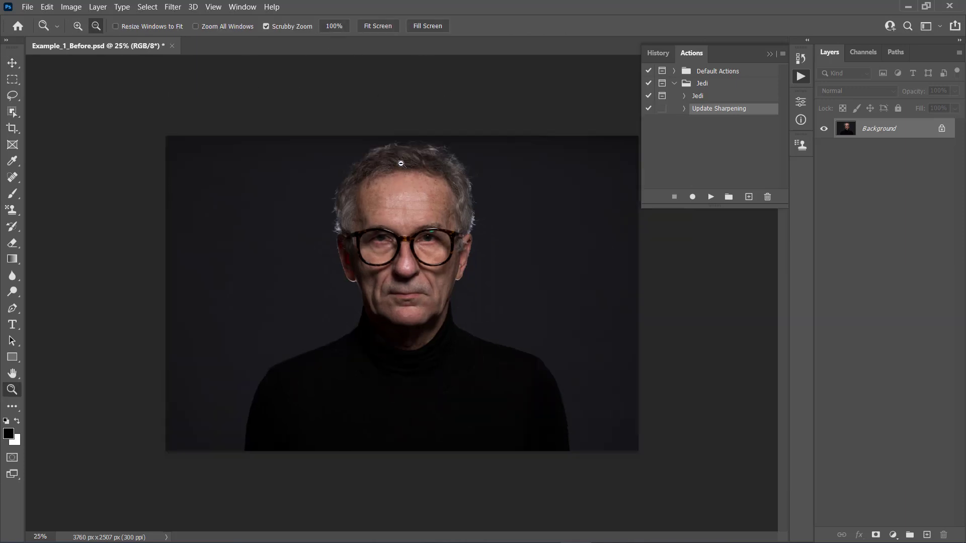
left_click(69, 11)
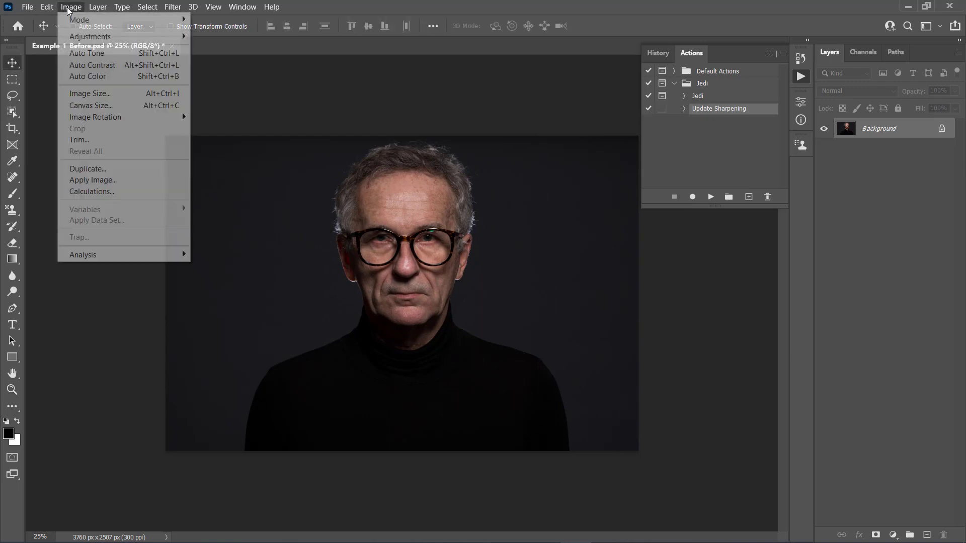
left_click(104, 108)
left_click_drag(487, 91, 674, 139)
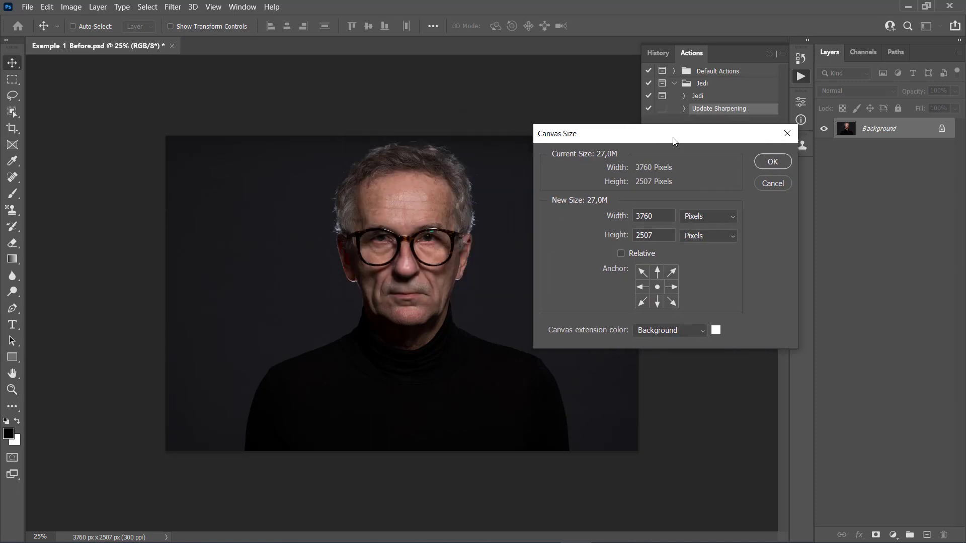
left_click(647, 256)
left_click(660, 304)
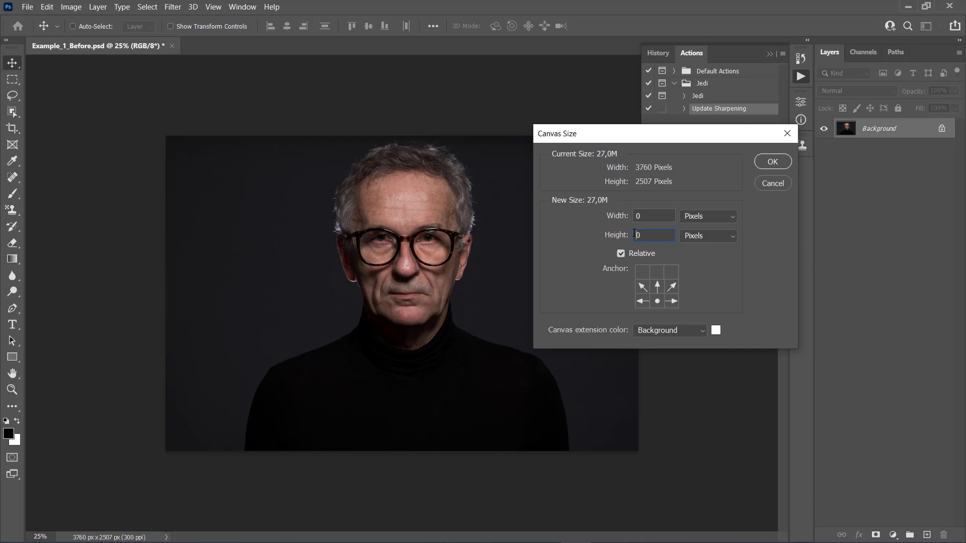
type("25")
left_click(777, 161)
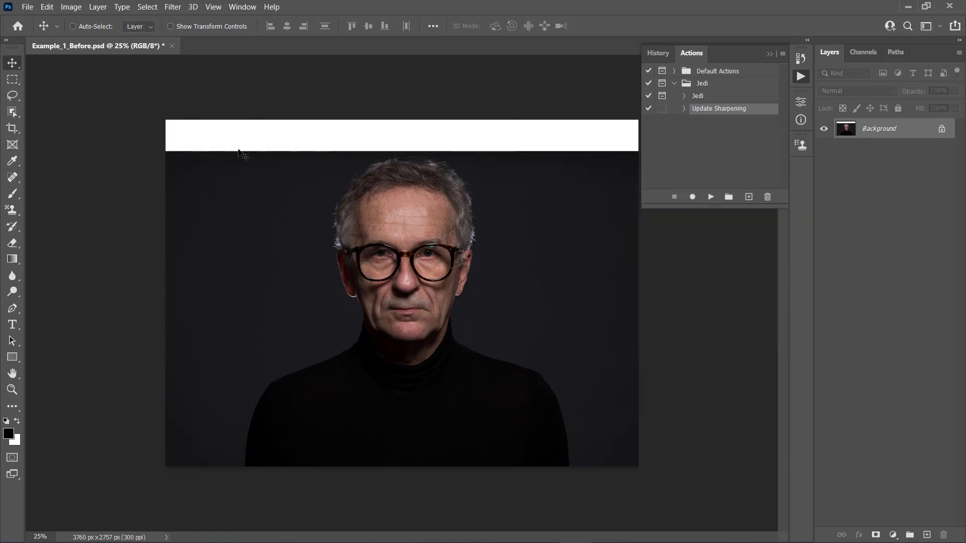
Select the white strip above the portrait with the Magic Wand Tool, fill it with Content-Aware contents, and deselect it
right_click(12, 114)
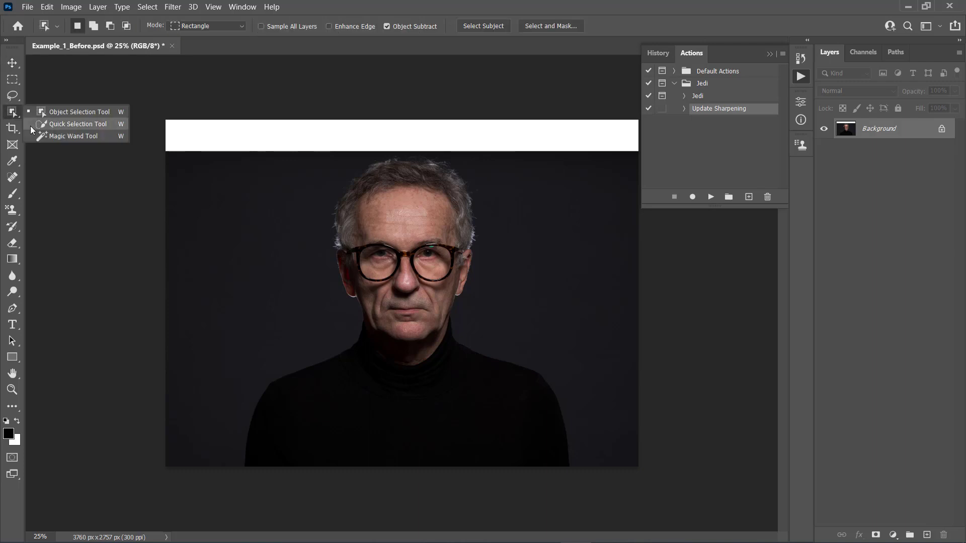
left_click(42, 135)
left_click(219, 136)
key("i")
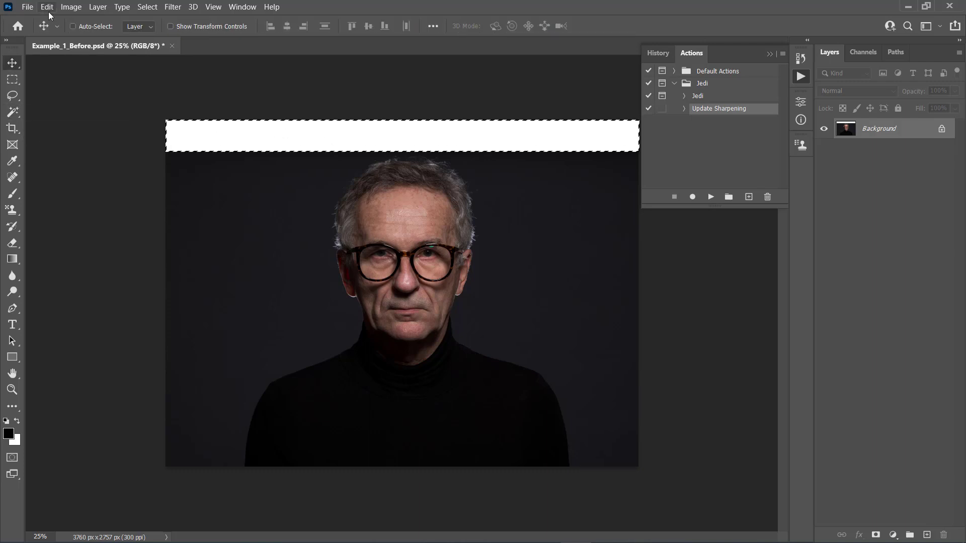
left_click(47, 6)
left_click(72, 191)
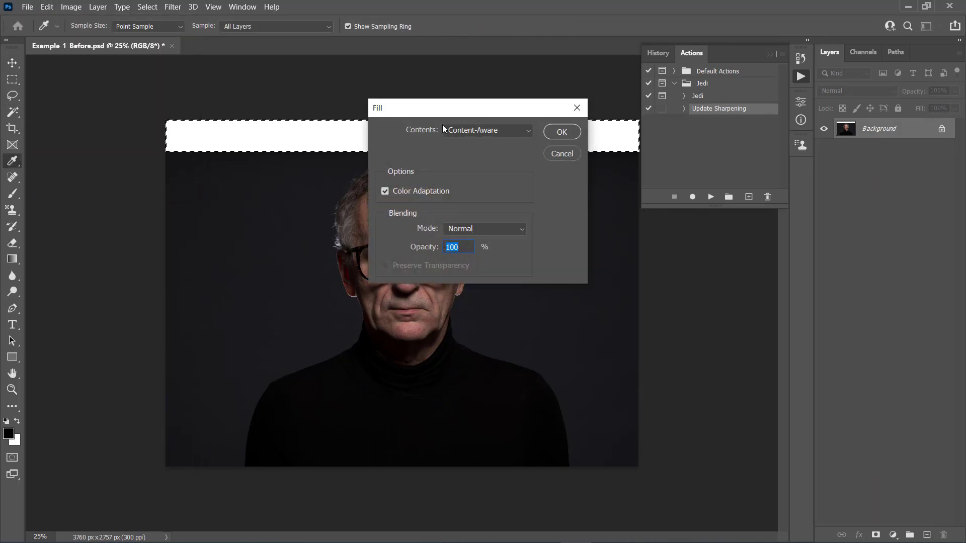
left_click(562, 132)
key("v")
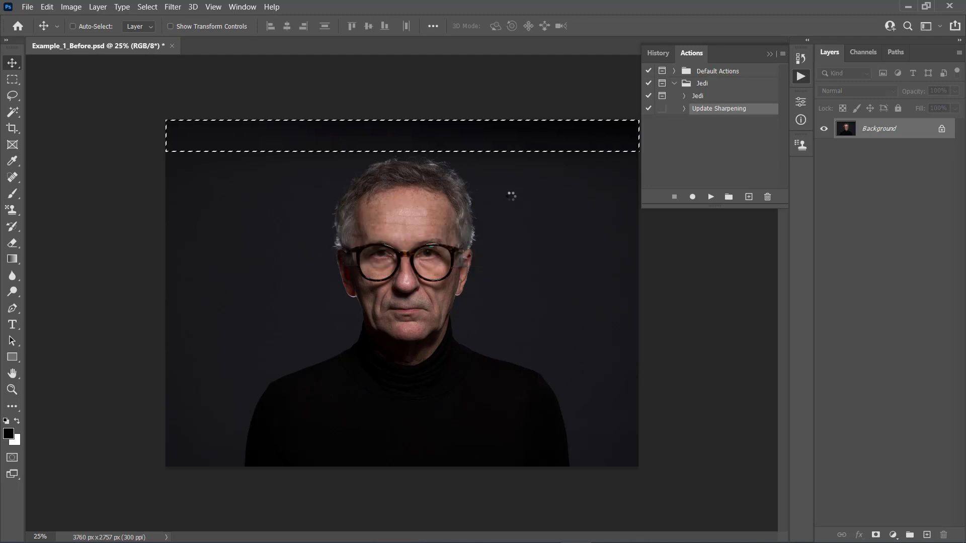
key("ctrl+d")
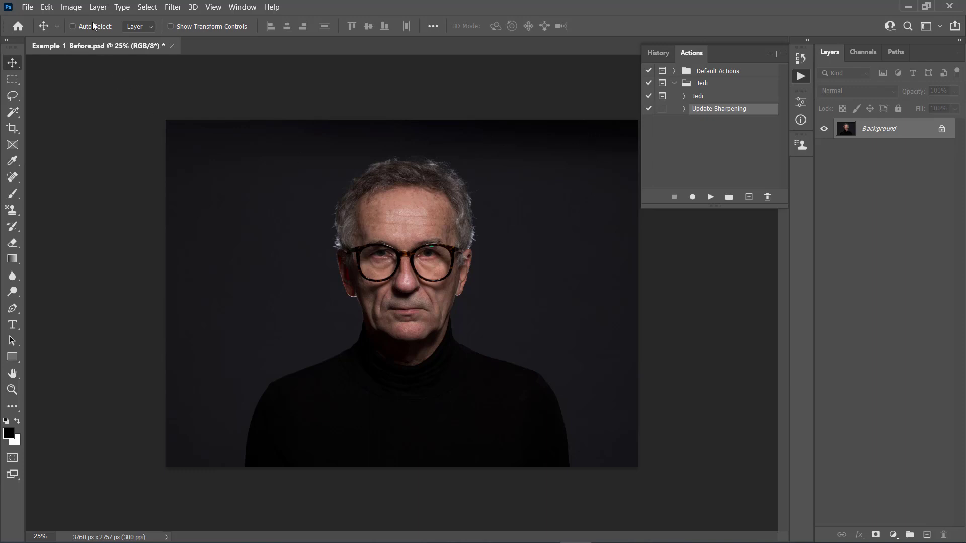
Create a new layer named brush above the Background
left_click(97, 7)
mouse_move(97, 20)
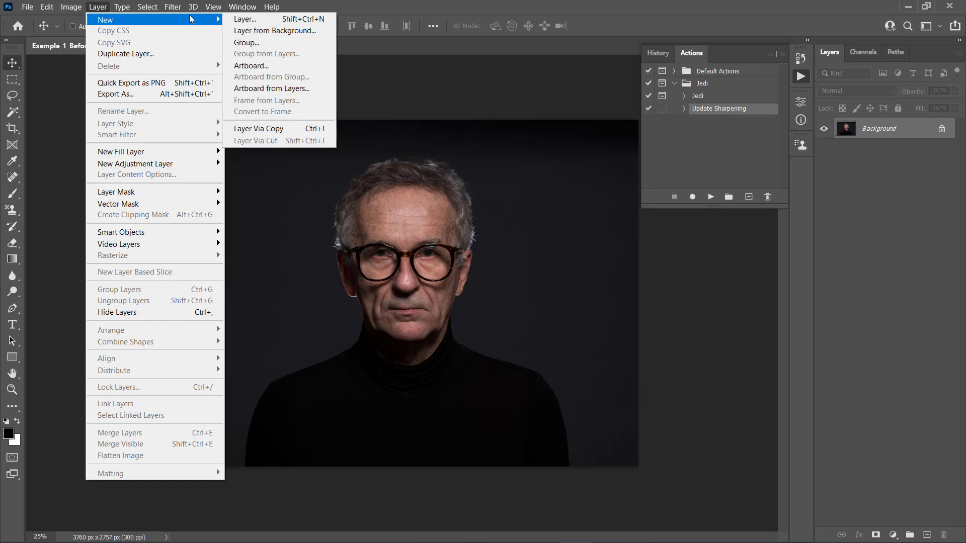
left_click(272, 22)
type("brus")
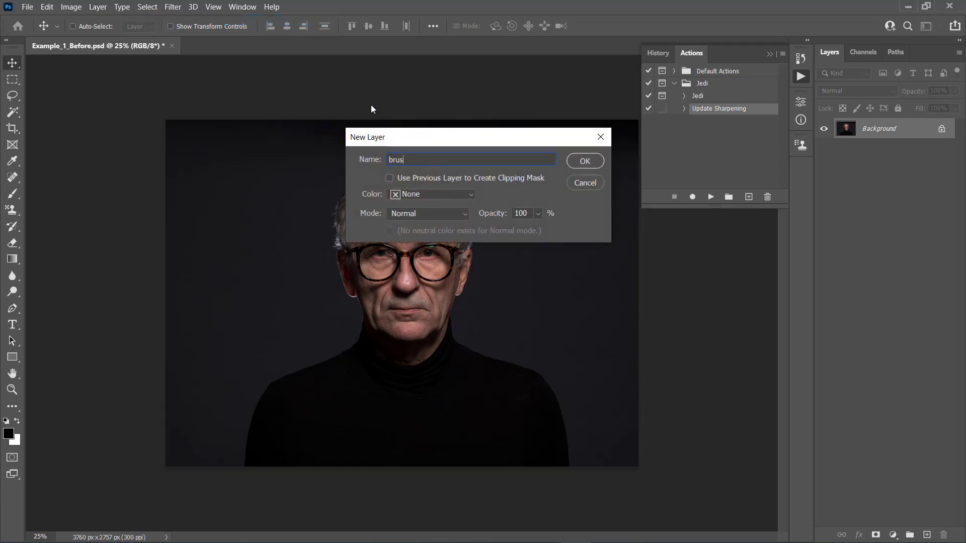
type("h")
double_click(414, 159)
left_click(588, 166)
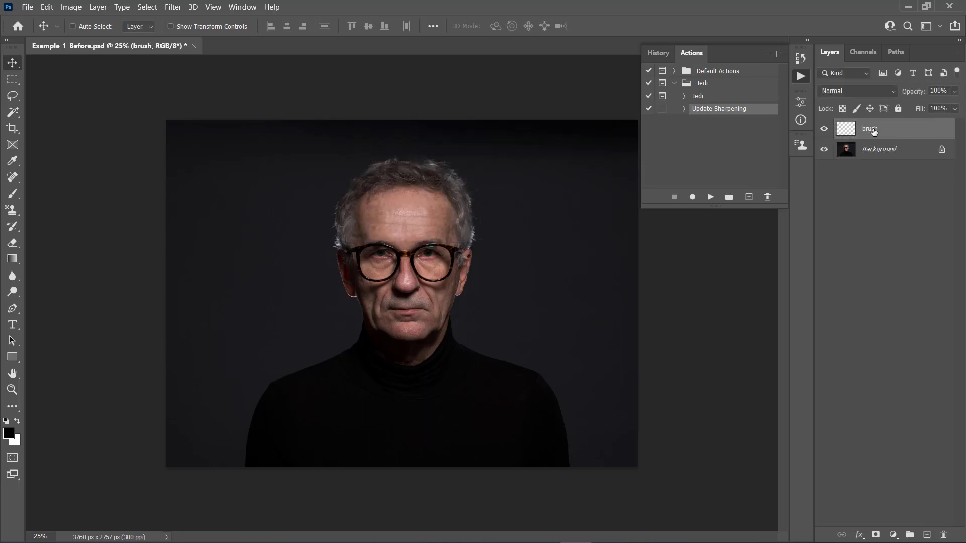
Choose a soft brush from General Brushes for the Brush Tool and adjust its size to 250 px
key("b")
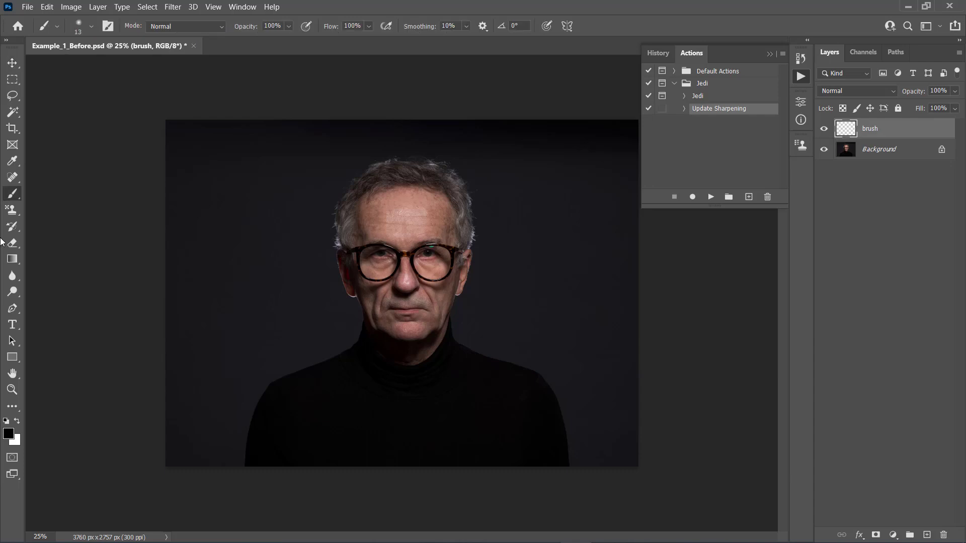
right_click(273, 181)
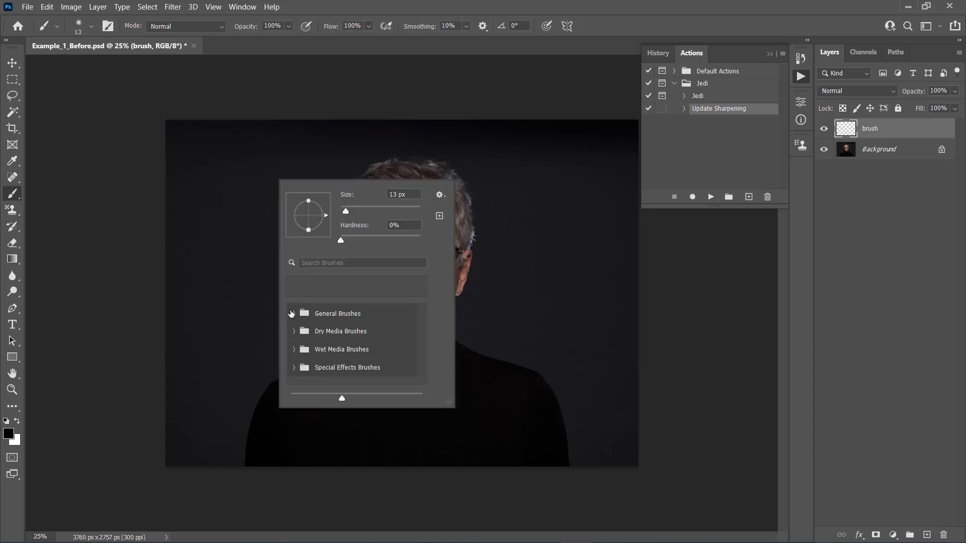
left_click(293, 314)
double_click(317, 327)
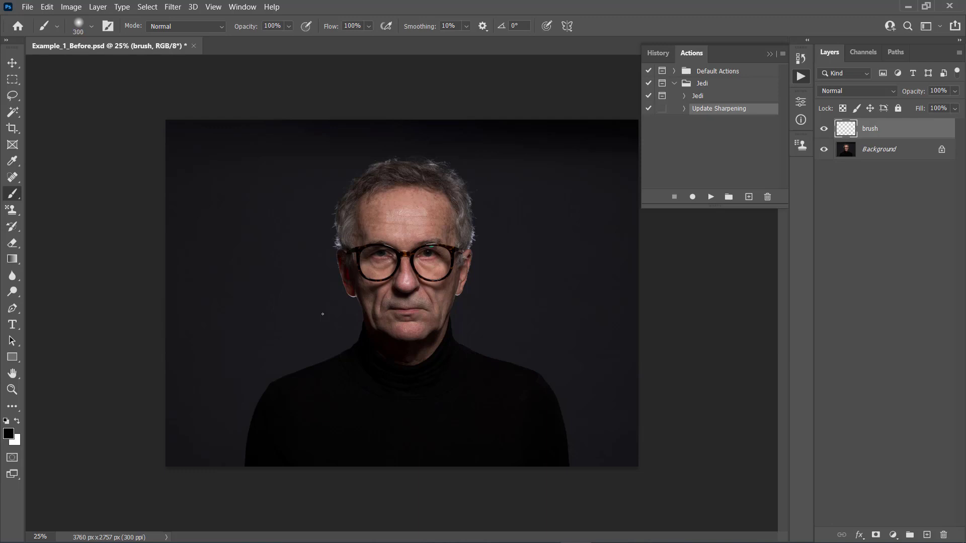
key("bracketright")
Set the foreground color to ff0000
left_click(10, 436)
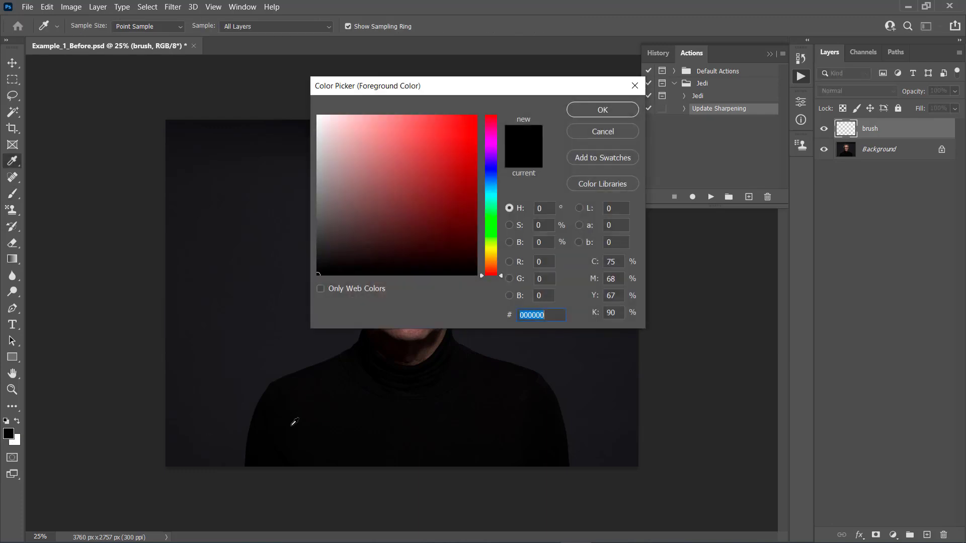
type("ff0000")
key("Return")
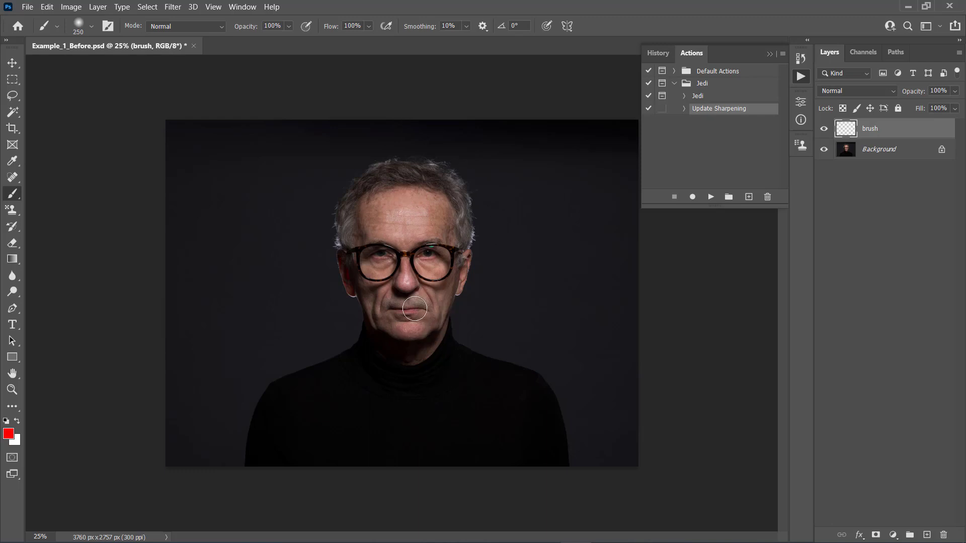
Try painting red over the subject's face and hair on the brush layer, and undo the strokes
mouse_move(405, 249)
left_mouse_down()
mouse_move(407, 287)
mouse_move(407, 241)
left_mouse_up()
key("bracketleft")
key("bracketleft")
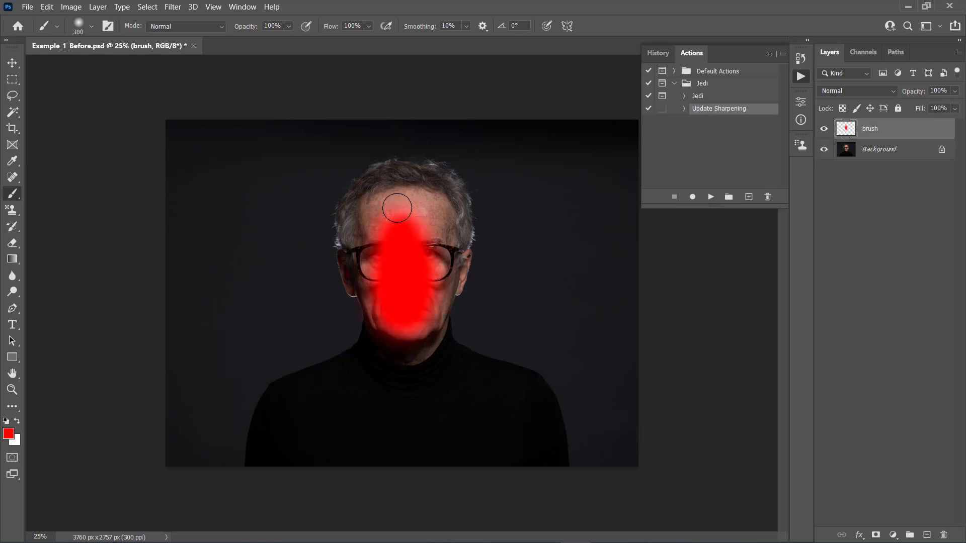
mouse_move(397, 209)
left_mouse_down()
mouse_move(363, 244)
mouse_move(344, 216)
mouse_move(398, 173)
mouse_move(427, 191)
mouse_move(420, 197)
mouse_move(447, 202)
mouse_move(455, 234)
mouse_move(366, 273)
mouse_move(399, 291)
mouse_move(428, 274)
left_mouse_up()
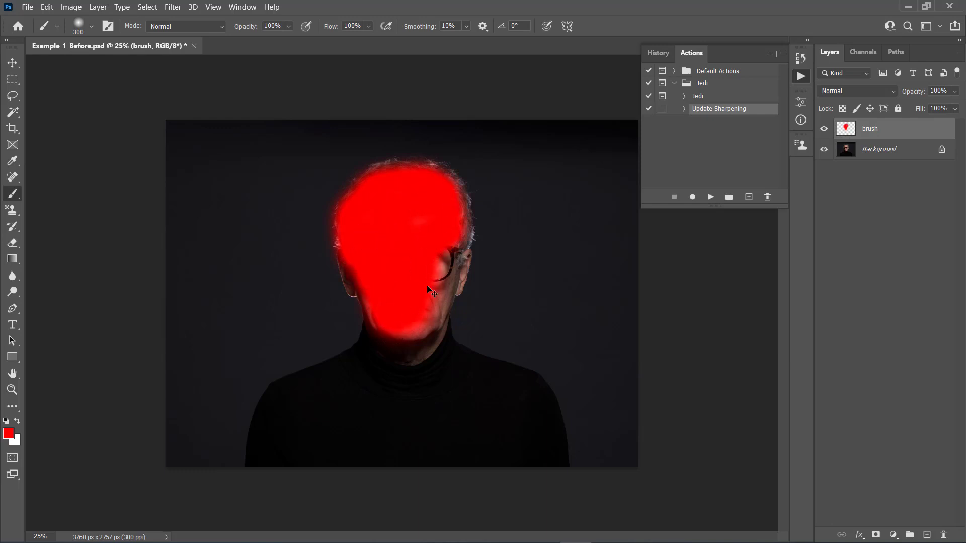
key("ctrl+z")
key("ctrl+z")
key("v")
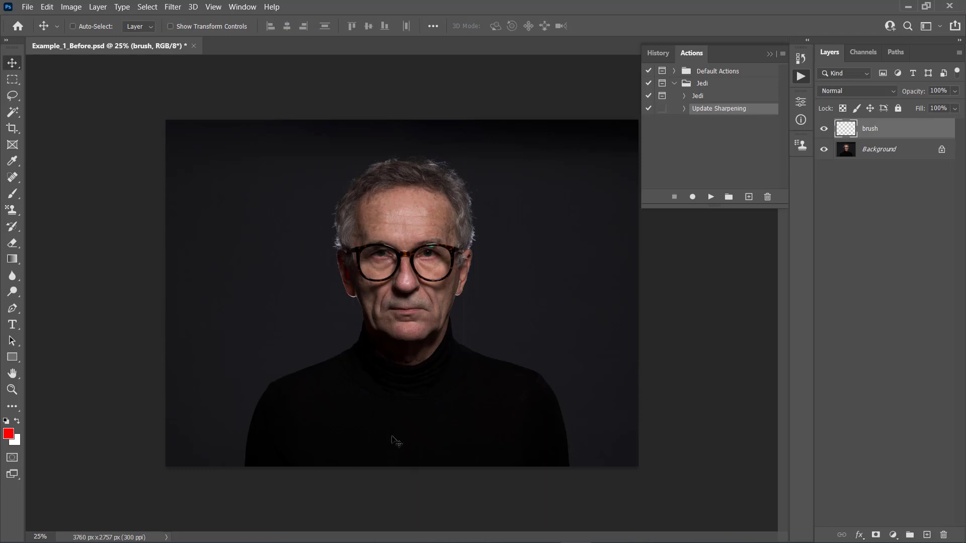
Reselect the brush layer after the Background, try a few red strokes on the face, and undo them
left_click(888, 151)
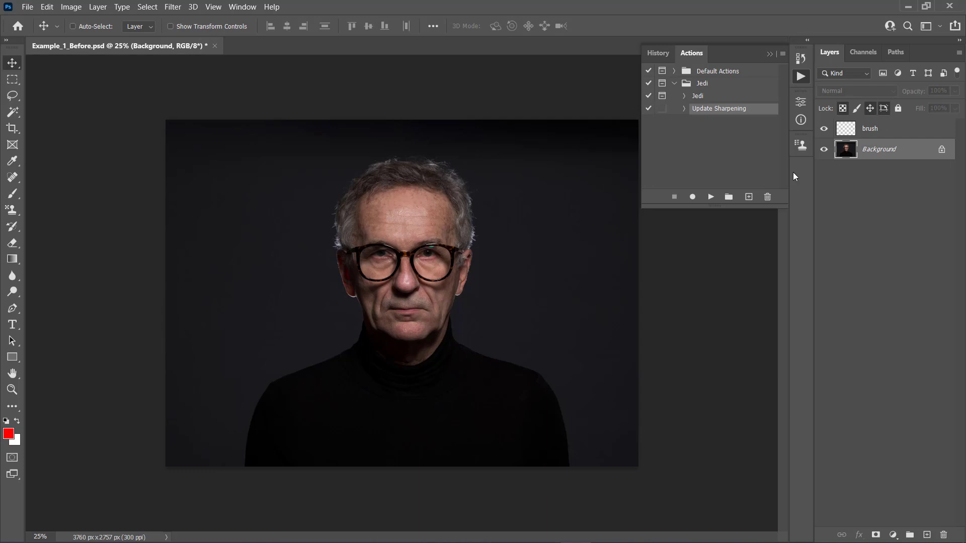
left_click(881, 132)
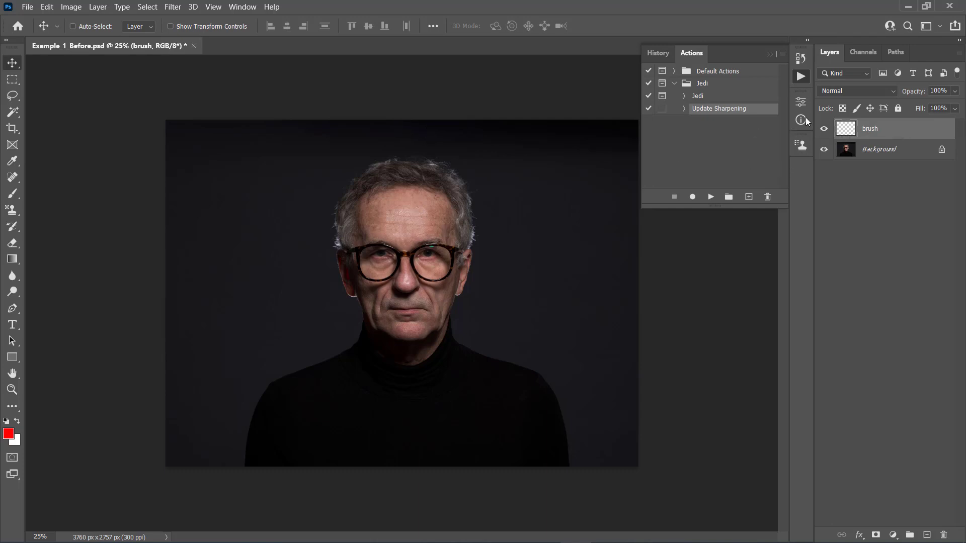
key("b")
left_click_drag(391, 194, 391, 225)
mouse_move(387, 318)
left_mouse_down()
mouse_move(413, 281)
mouse_move(427, 212)
left_mouse_up()
key("ctrl+z")
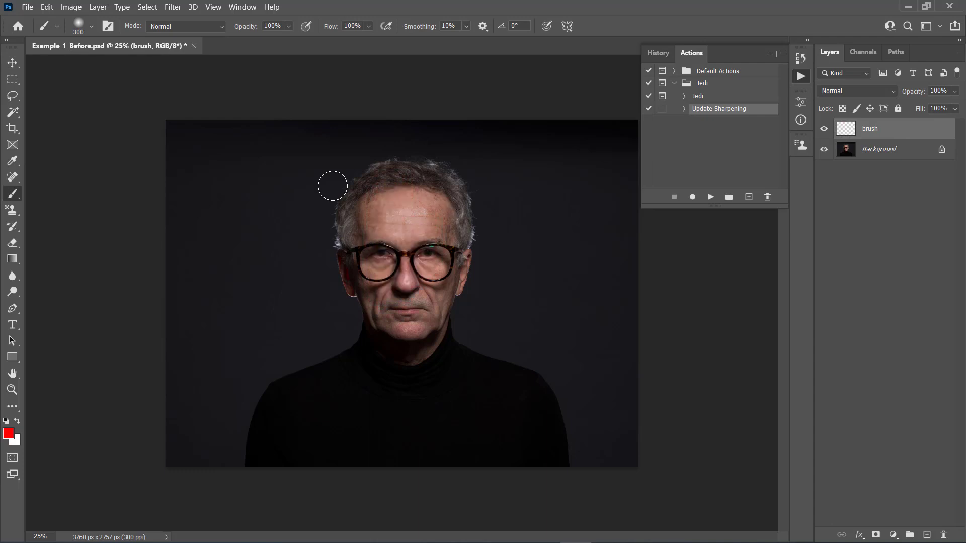
key("v")
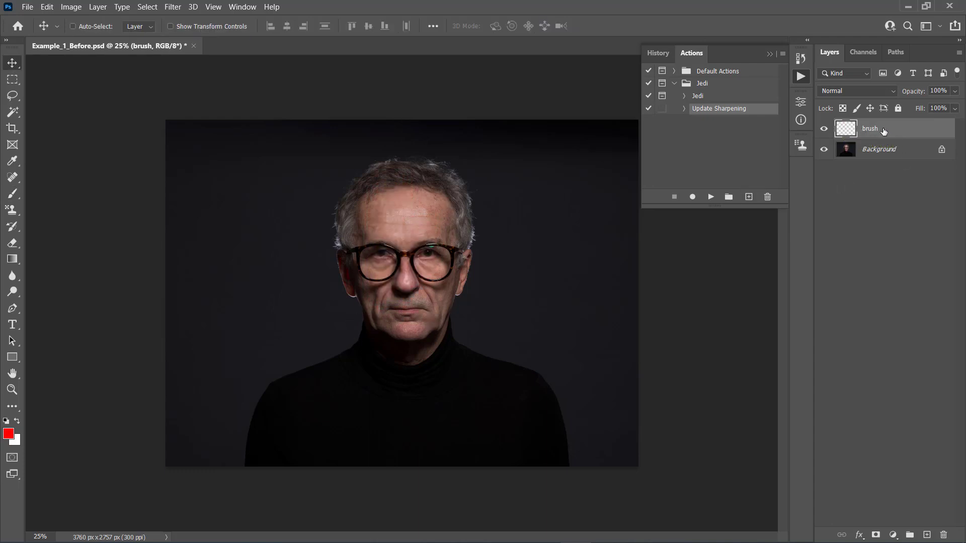
Close Example_1_Before.psd without saving and open Example_1_Brushed from the Examples folder
left_click(193, 45)
key("n")
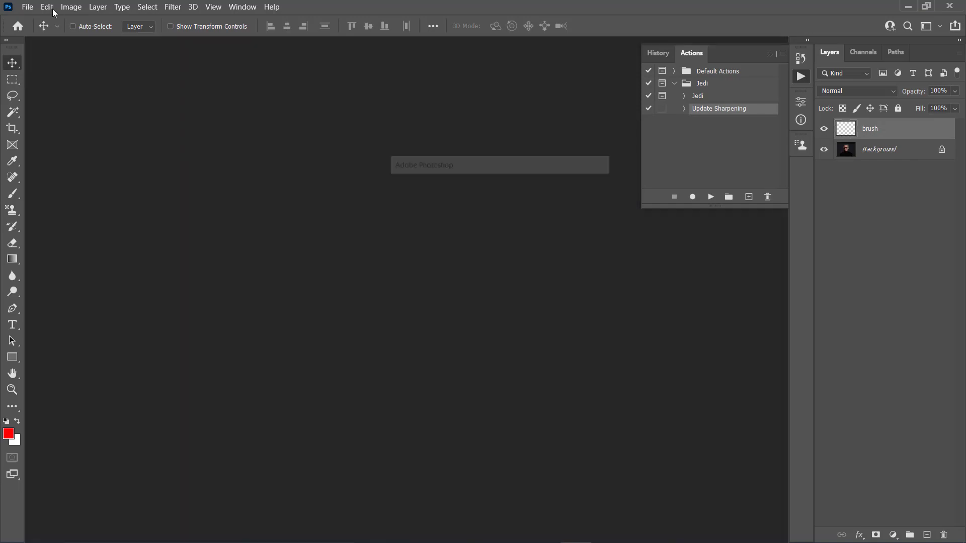
left_click(27, 7)
left_click(31, 30)
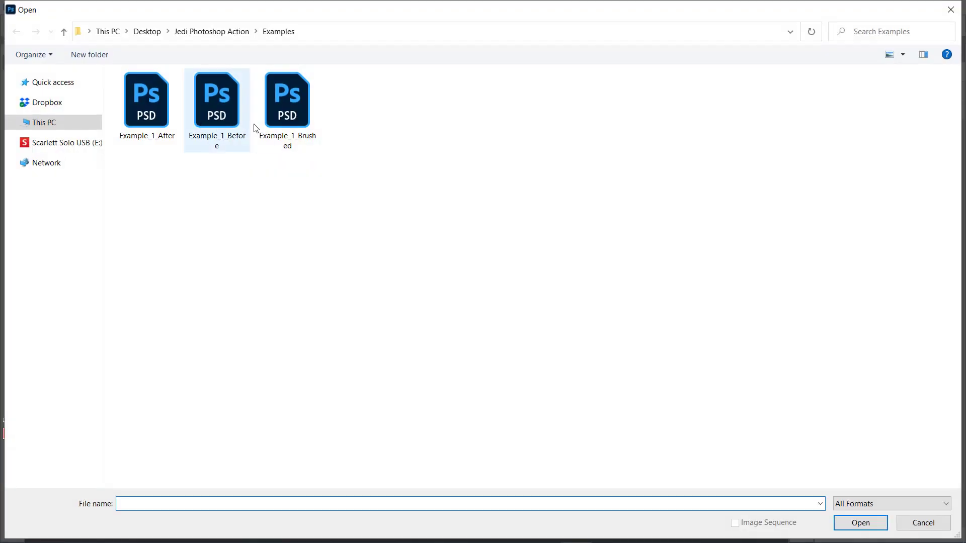
left_click(259, 126)
left_click(882, 519)
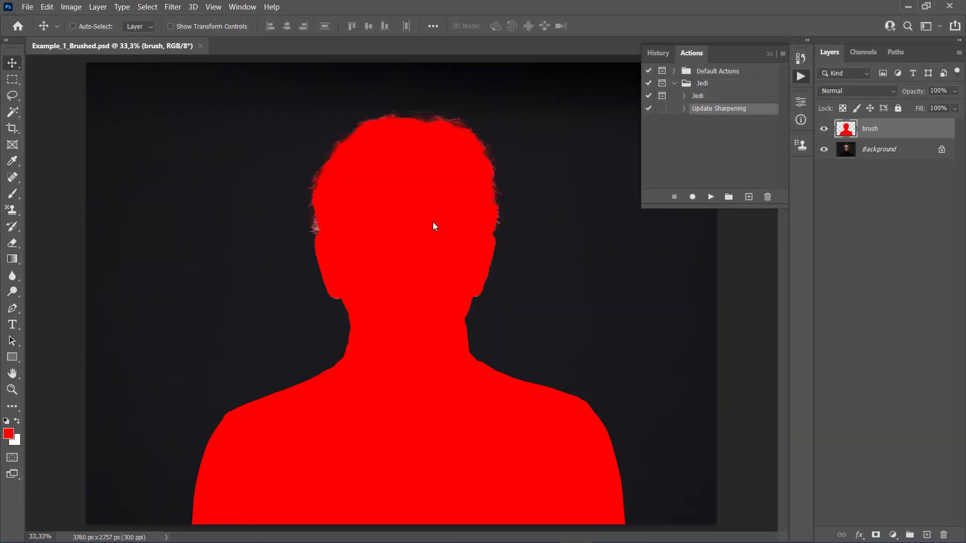
Examine the red silhouette by hiding and showing the brush layer over the portrait
key("z")
left_click(438, 222, "alt")
key("v")
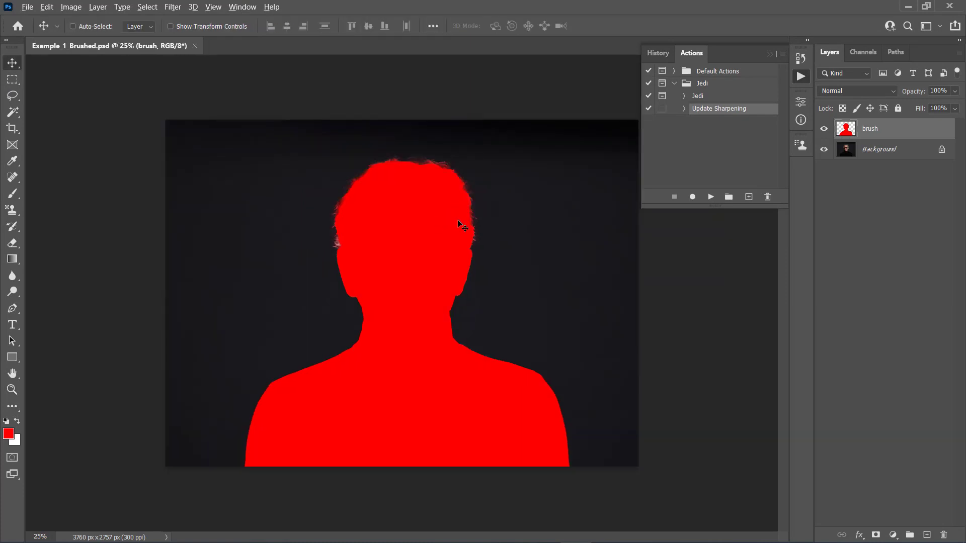
scroll(458, 220, "up", 2)
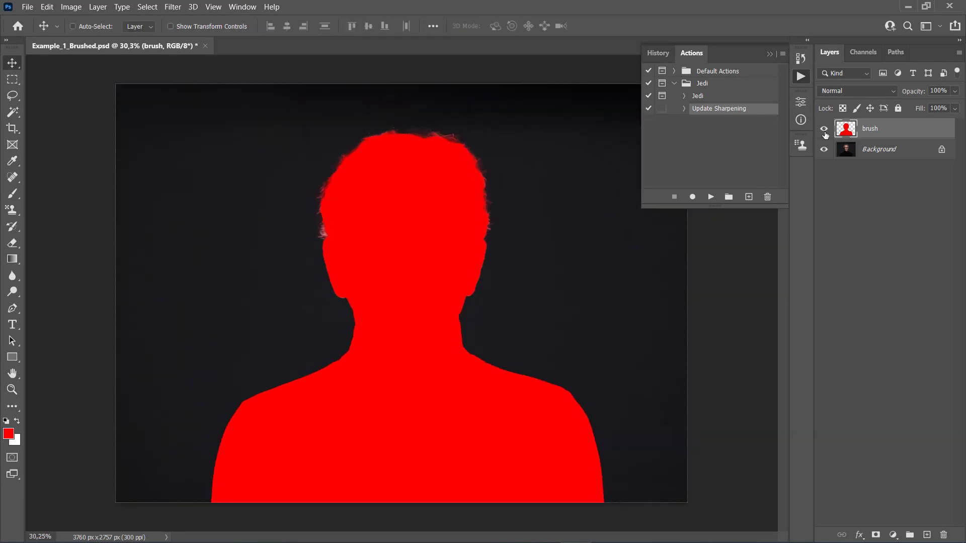
left_click(825, 128)
left_click(824, 128)
mouse_move(493, 232)
left_mouse_down()
mouse_move(317, 173)
mouse_move(606, 216)
left_mouse_up()
key("ctrl+z")
left_click(418, 215, "alt")
Play the Jedi action and, when it asks for the robe file, open Jedi_Robe from the Jedi Photoshop Action folder
left_click(704, 96)
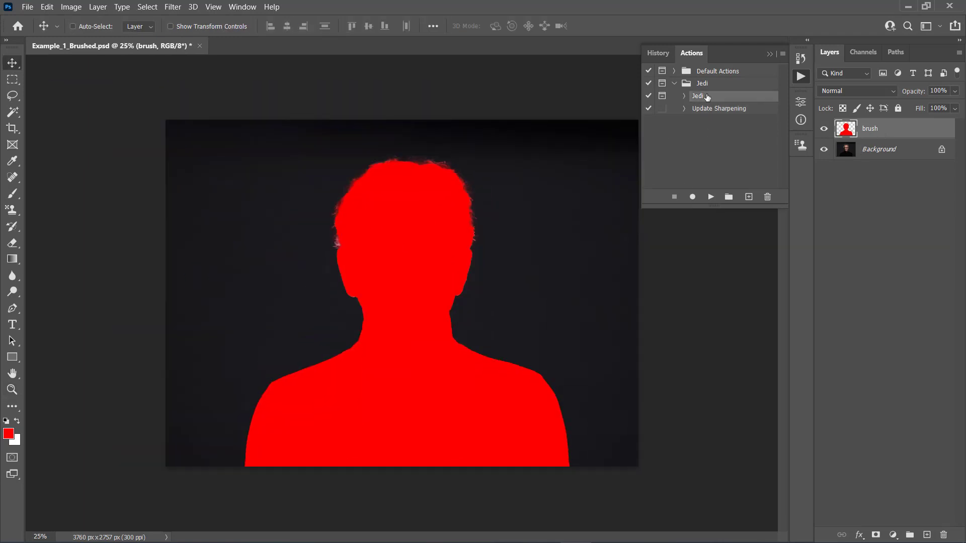
left_click(706, 198)
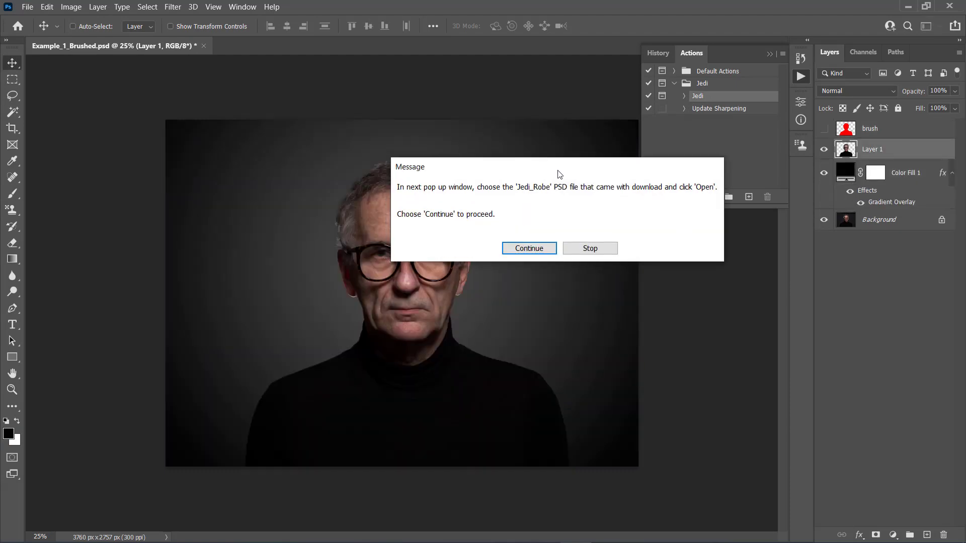
left_click_drag(549, 168, 634, 217)
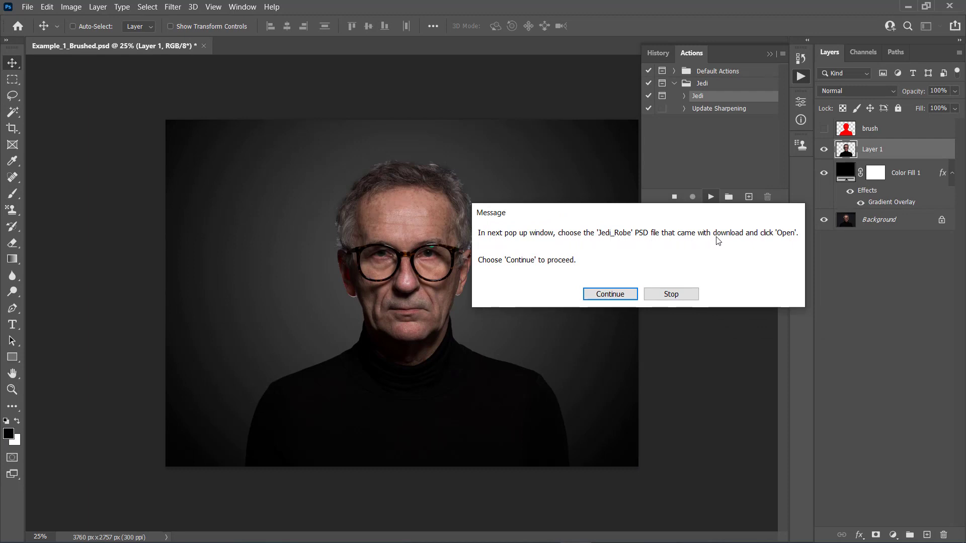
left_click(611, 295)
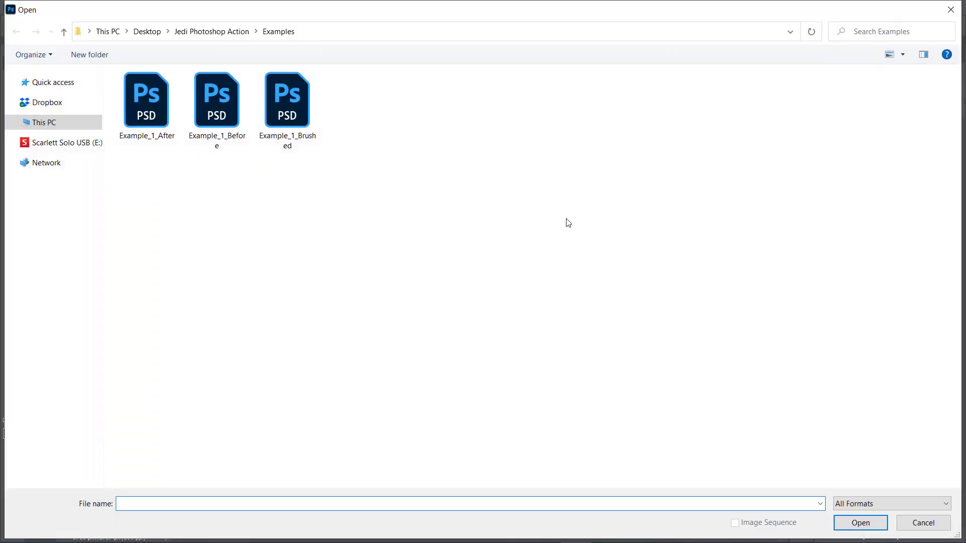
left_click(219, 39)
left_click(427, 128)
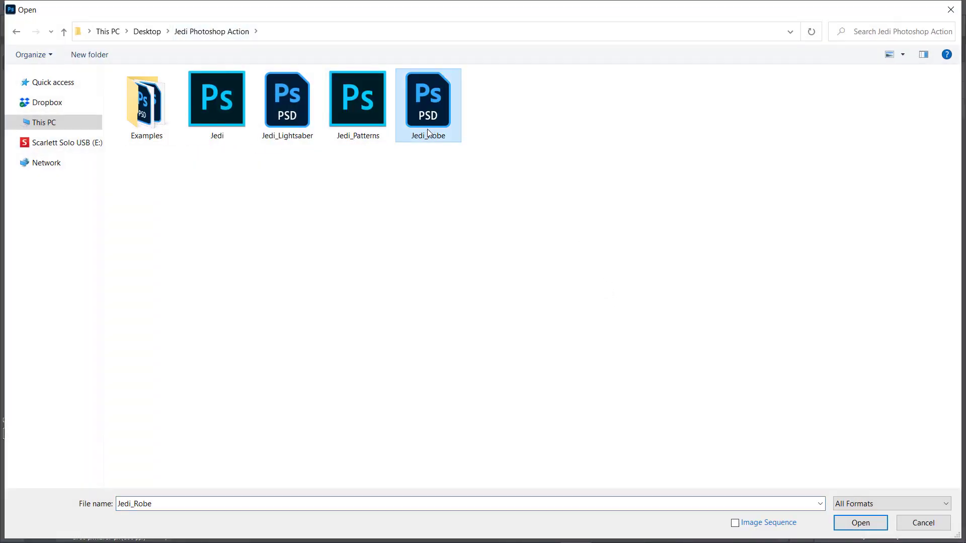
left_click(861, 523)
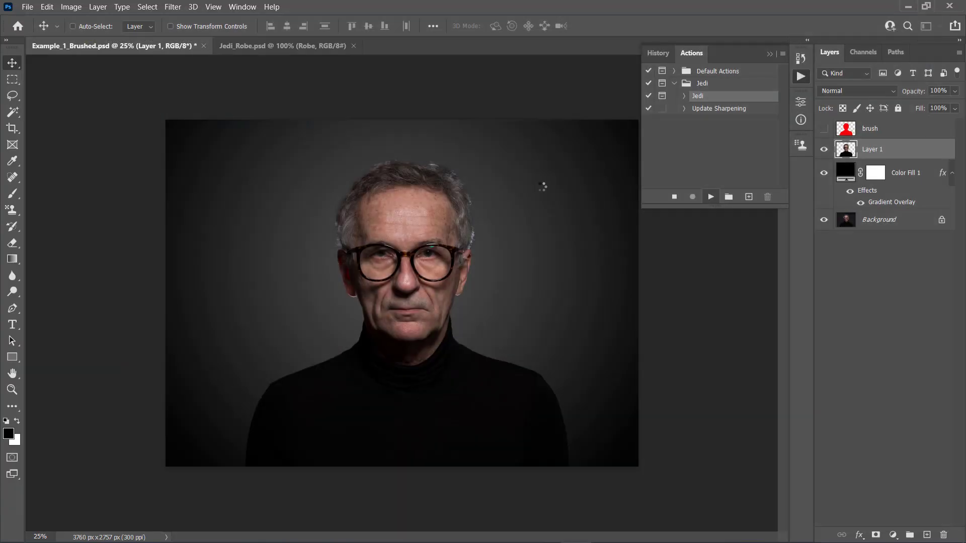
Stop the action at the robe instructions, bring the Robe layer into Example_1_Brushed.psd, and place its hood over the subject's head
left_click_drag(603, 219, 370, 198)
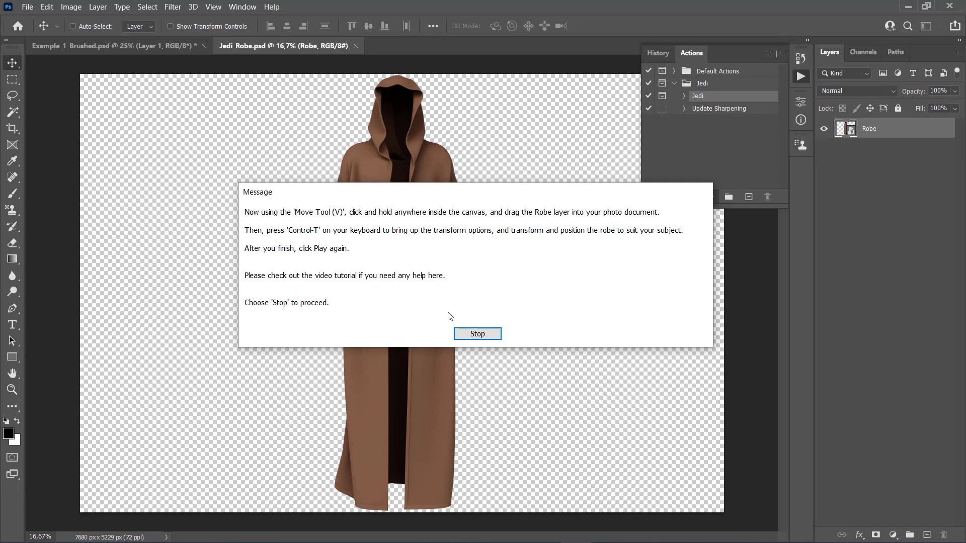
left_click(477, 334)
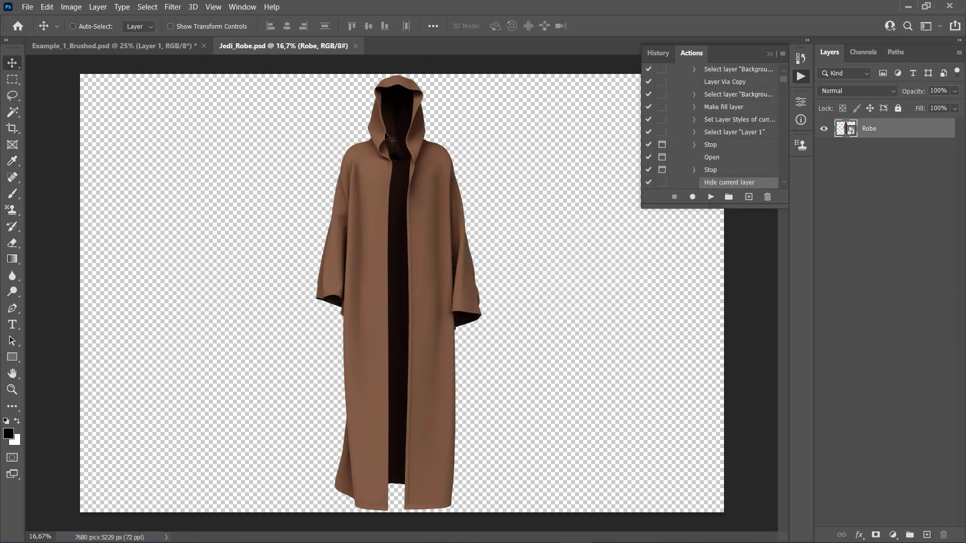
left_click_drag(378, 85, 510, 230)
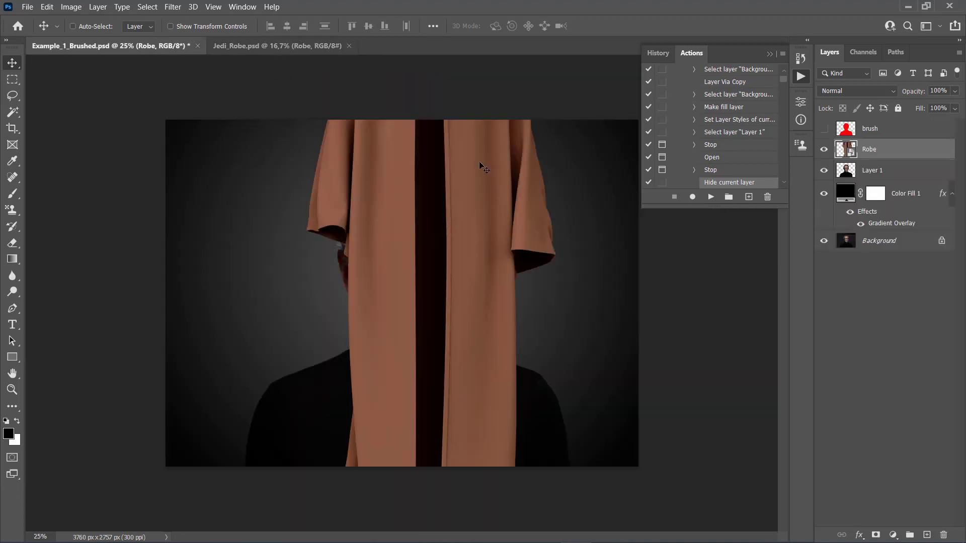
left_click_drag(479, 161, 448, 269)
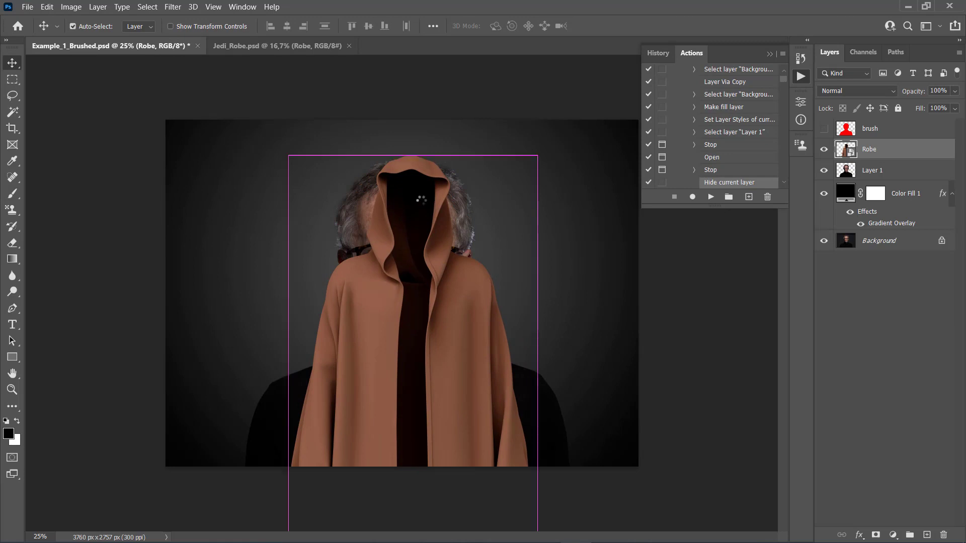
Lower the Robe layer's opacity to 50% and scale the robe proportionally to 53%
key("ctrl+t")
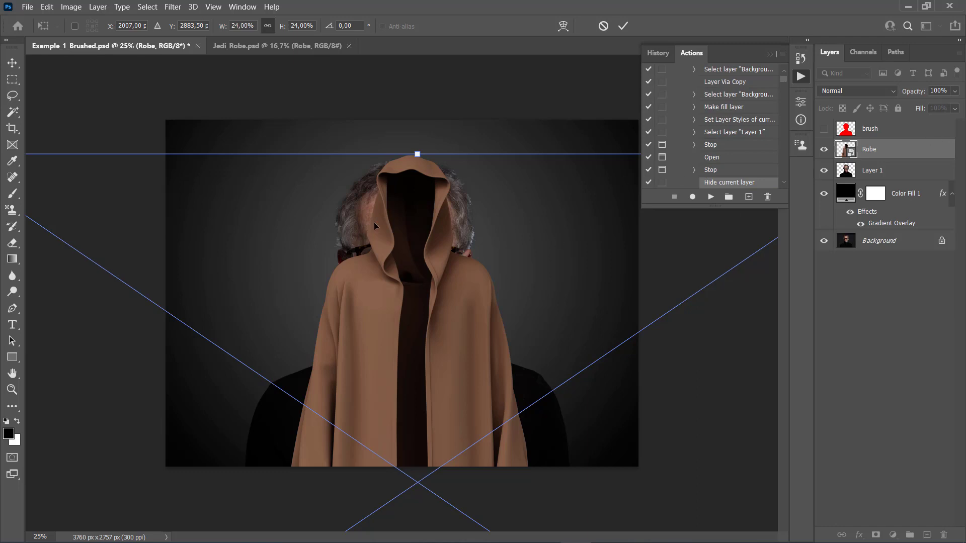
left_click_drag(917, 93, 884, 94)
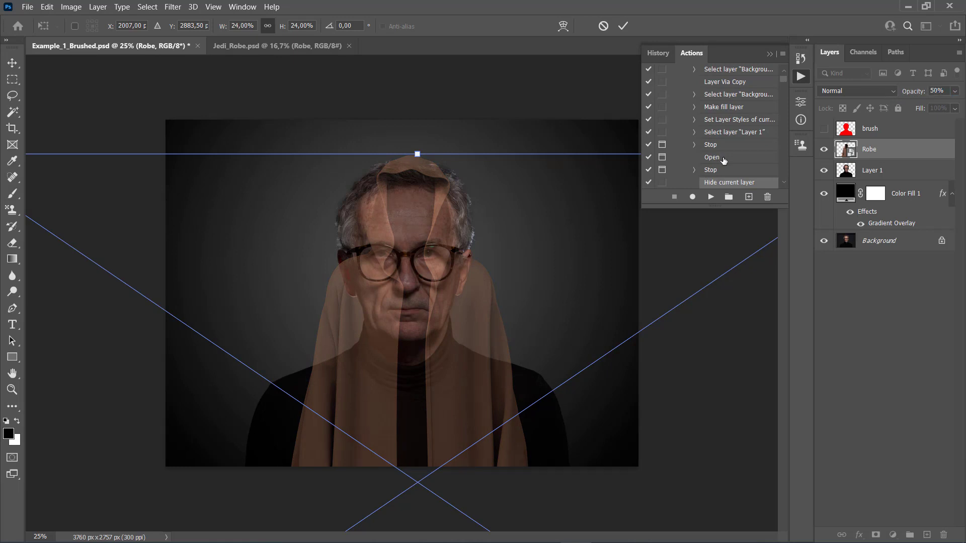
left_click_drag(462, 256, 451, 259)
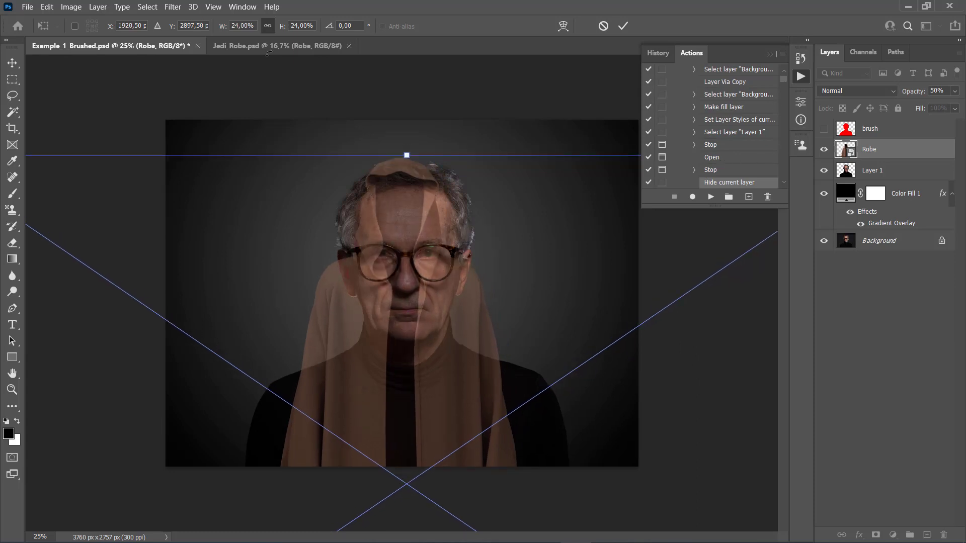
left_click_drag(220, 30, 240, 33)
left_click_drag(423, 113, 423, 423)
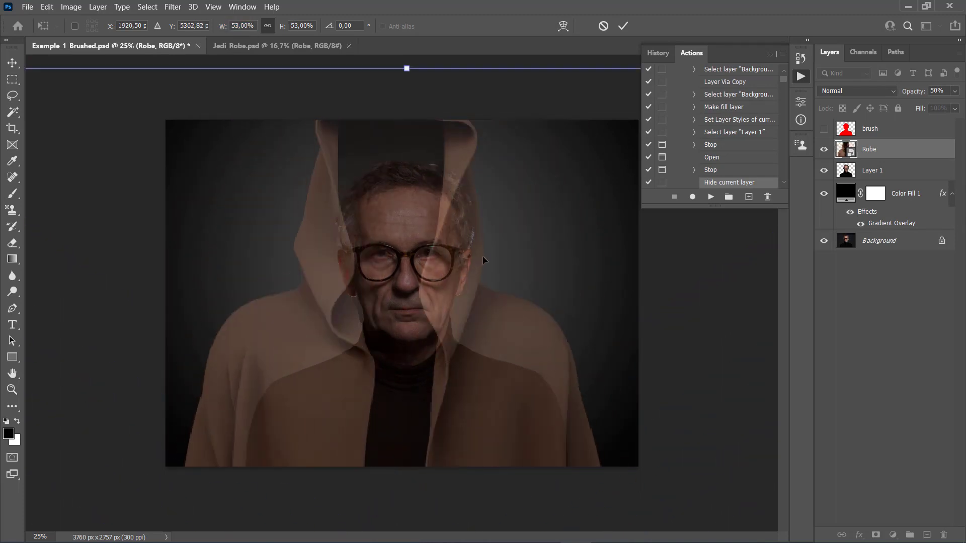
Position the robe so its hood frames the man's head and shoulders, restore its opacity to 100%, and apply the transform
left_click_drag(482, 257, 493, 321)
left_click_drag(453, 252, 452, 251)
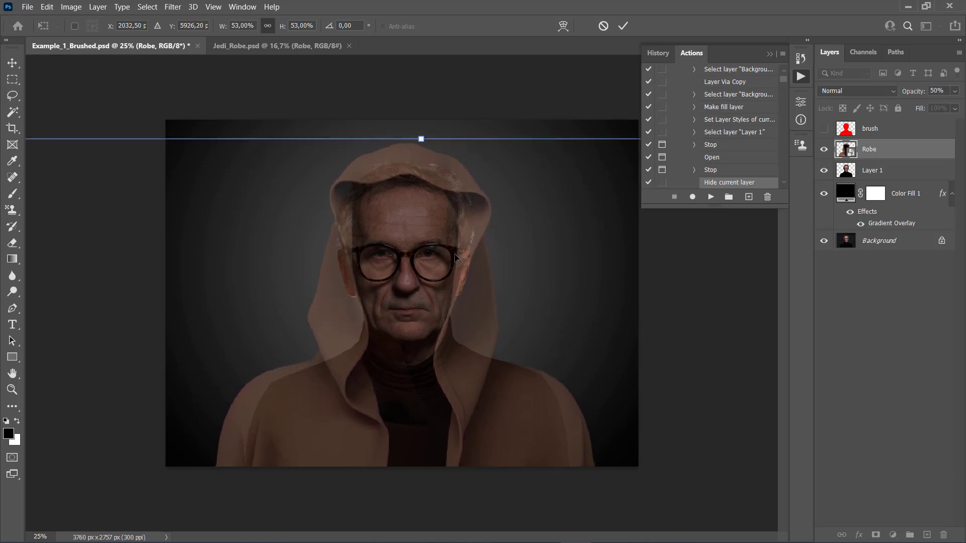
scroll(424, 299, "up", 2, "alt")
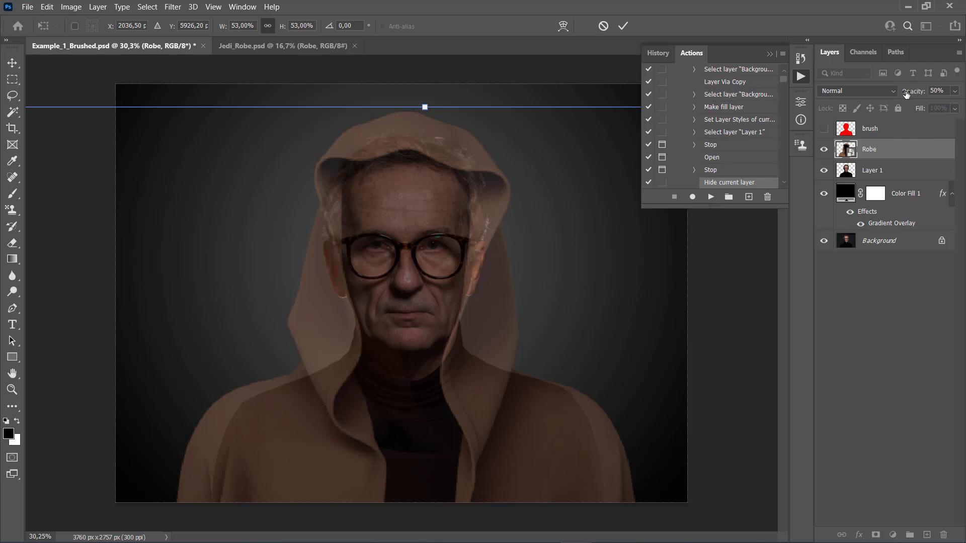
left_click_drag(906, 92, 961, 92)
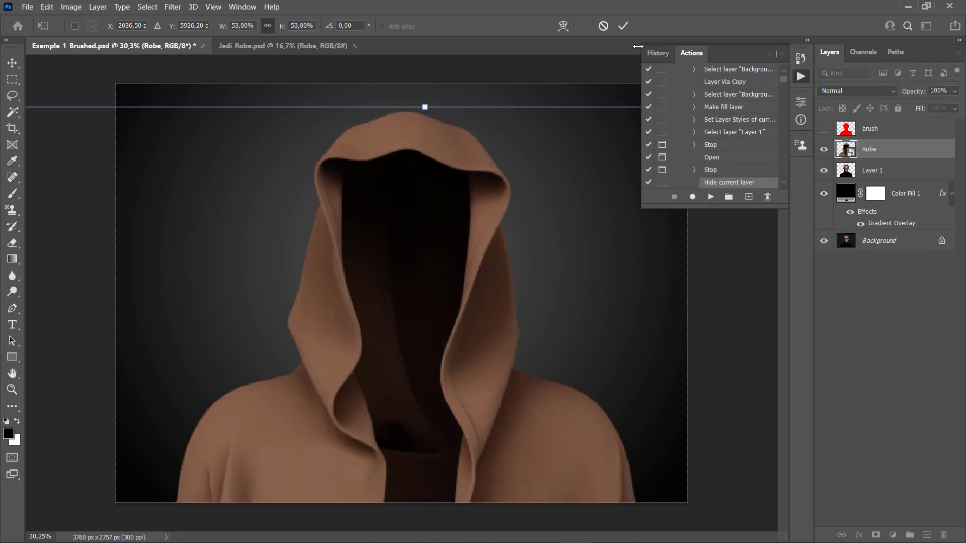
left_click(624, 26)
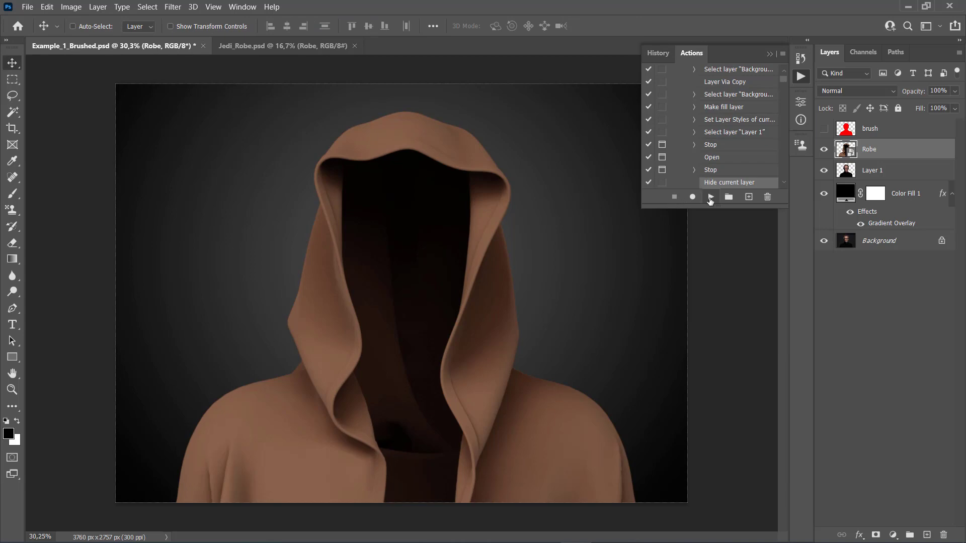
Resume the Jedi action and, when it asks for the lightsaber file, open Jedi_Lightsaber
left_click(710, 197)
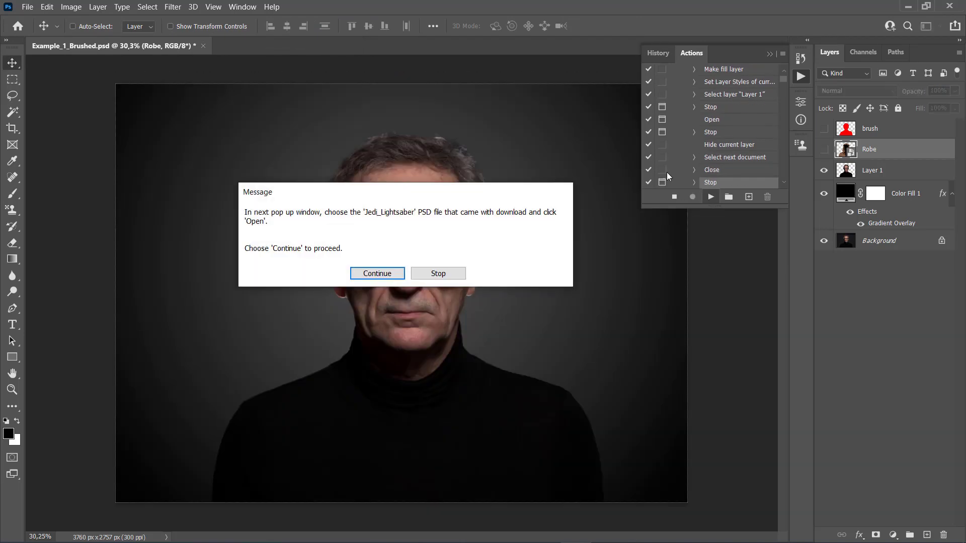
left_click(375, 276)
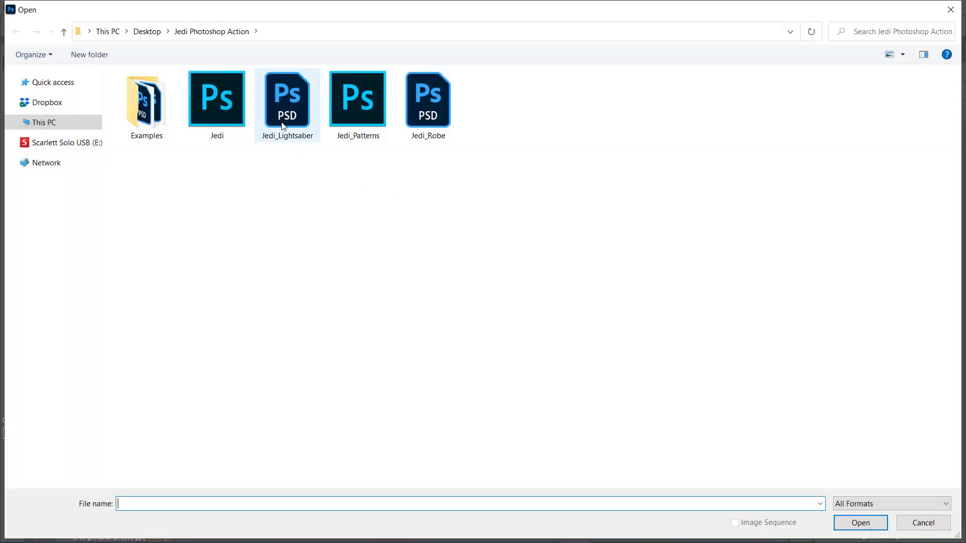
left_click(298, 139)
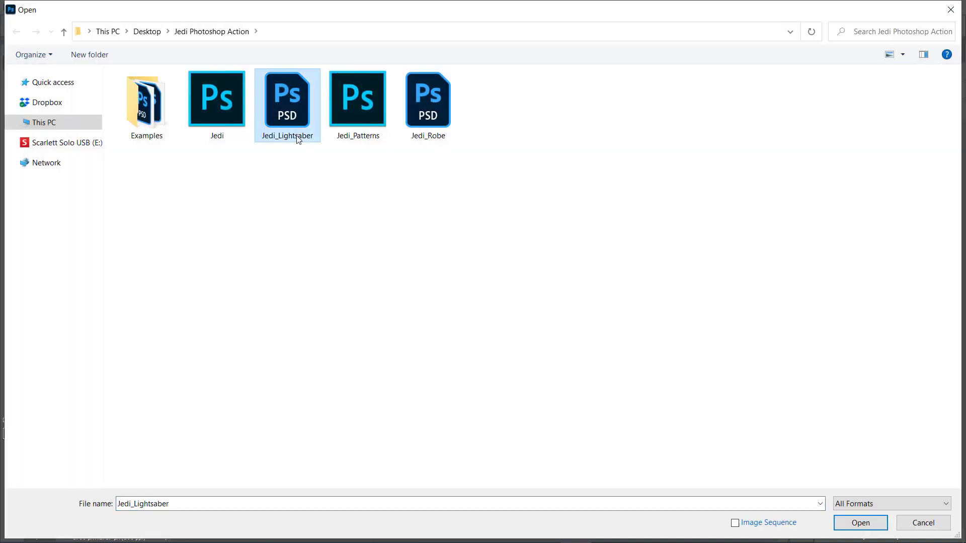
left_click(862, 524)
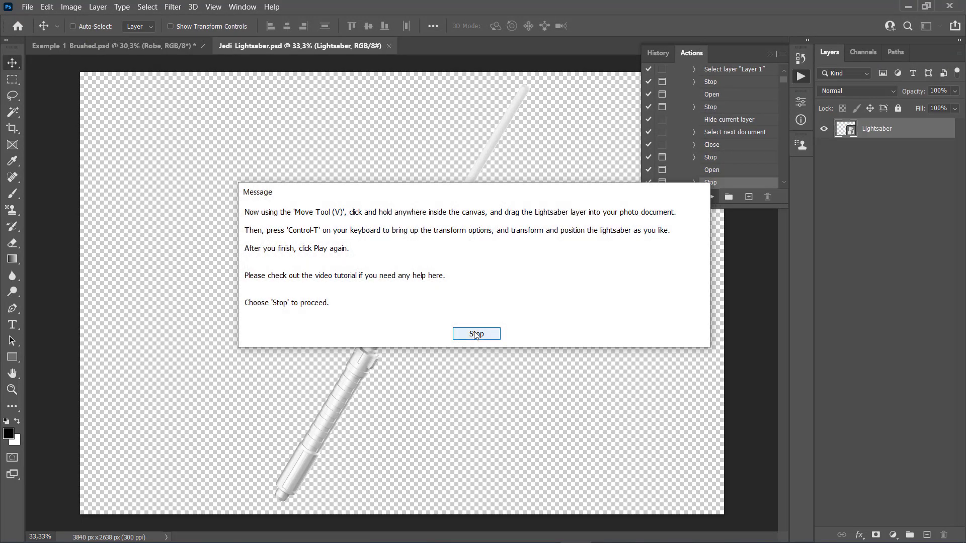
Stop the action at the lightsaber instructions and bring the Lightsaber layer into Example_1_Brushed.psd
left_click(476, 334)
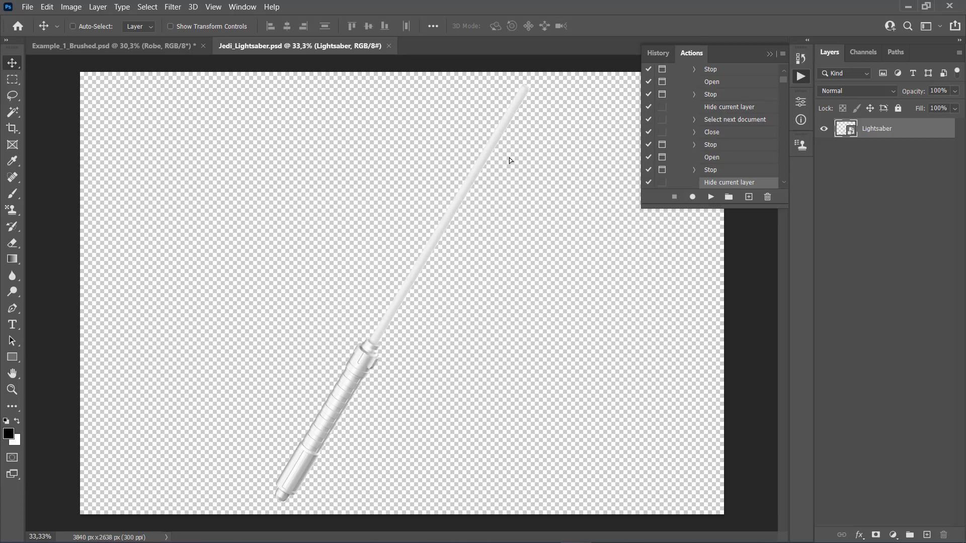
left_click_drag(509, 158, 412, 263)
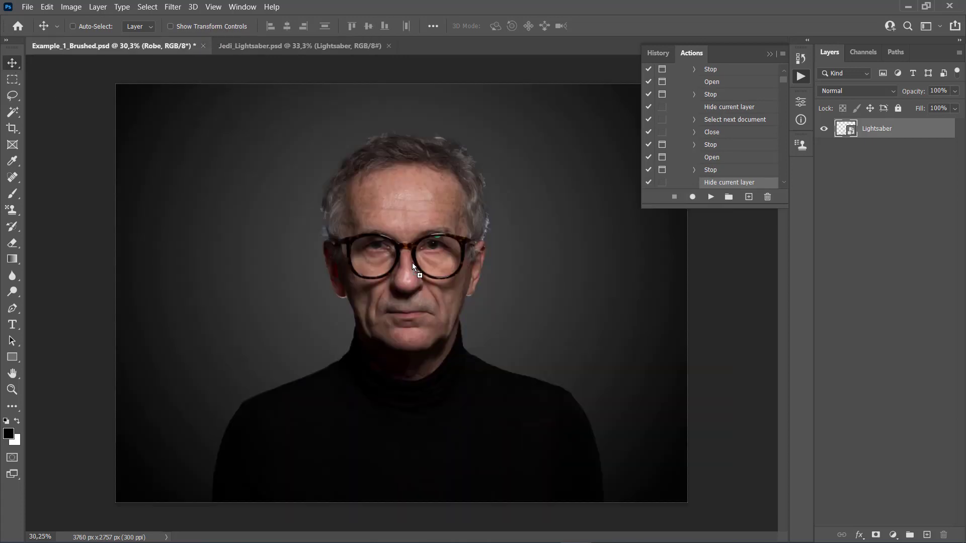
left_click_drag(525, 144, 459, 272)
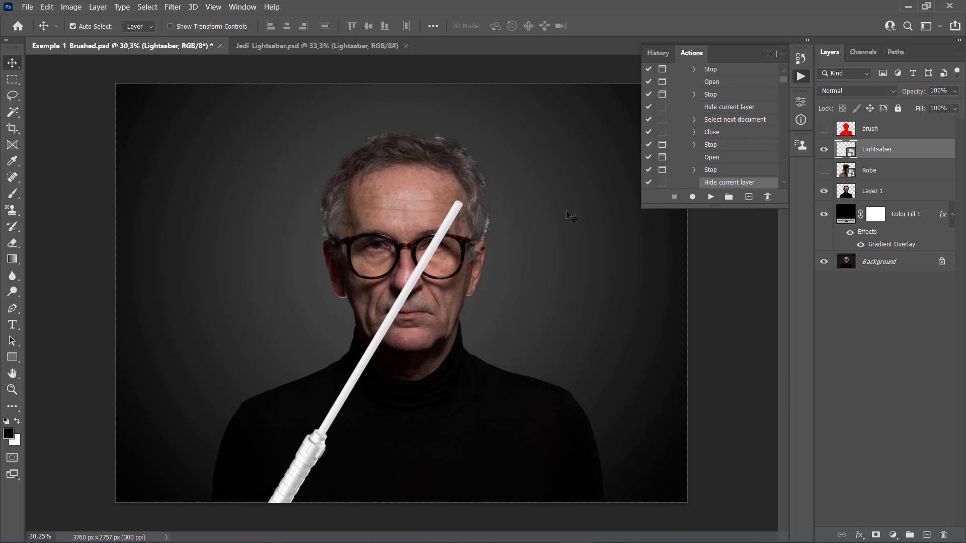
Scale the Lightsaber layer to 200% and place its blade diagonally across the man's chest and the shoulder at the image's right
key("ctrl+t")
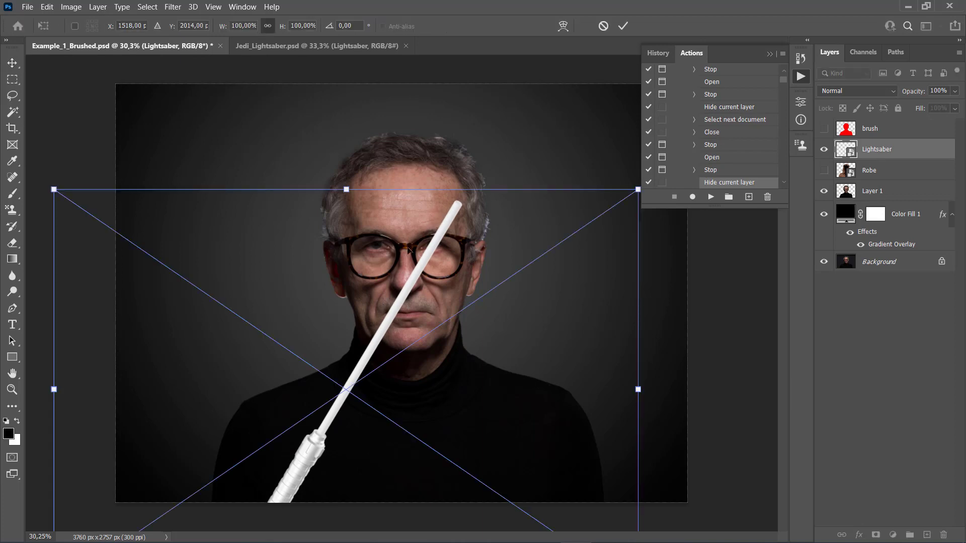
left_click_drag(455, 253, 443, 300)
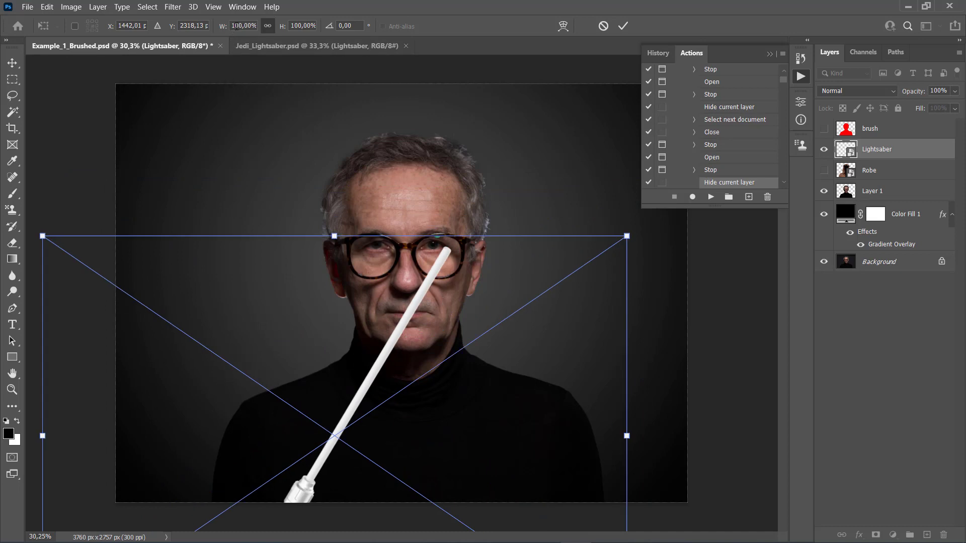
left_click_drag(236, 26, 222, 31)
type("2")
left_click_drag(468, 157, 552, 323)
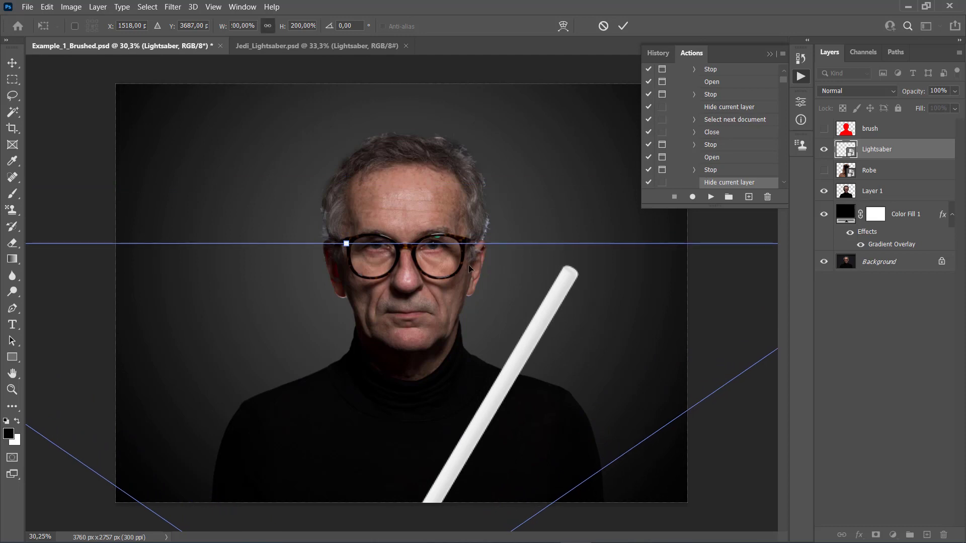
left_click(624, 26)
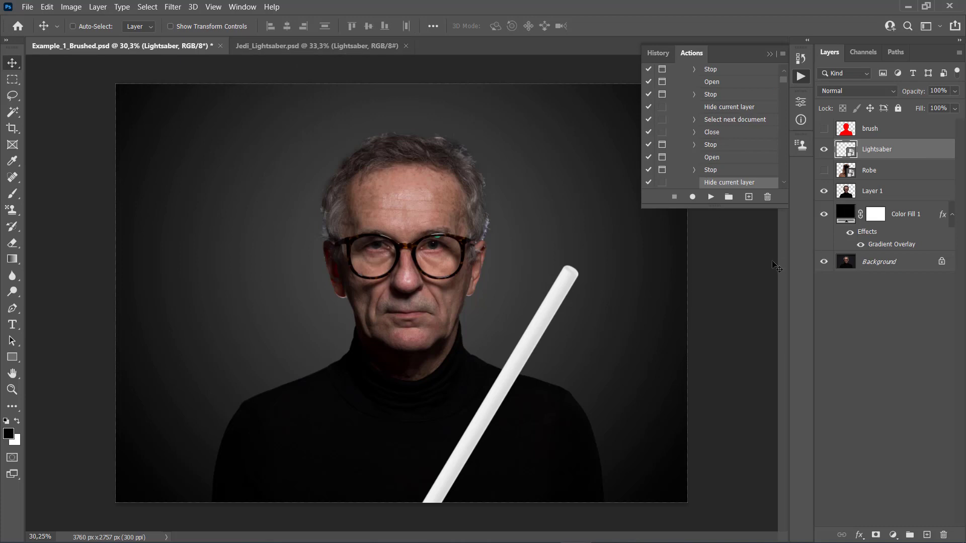
Play the rest of the Jedi action to build the effect, then collapse the action's steps and put the Actions panel away
left_click(711, 197)
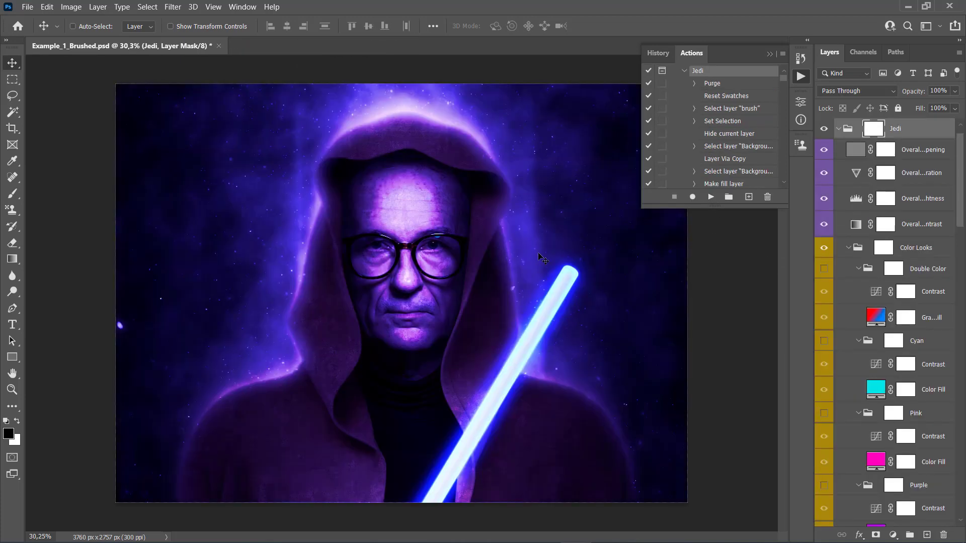
left_click(684, 70)
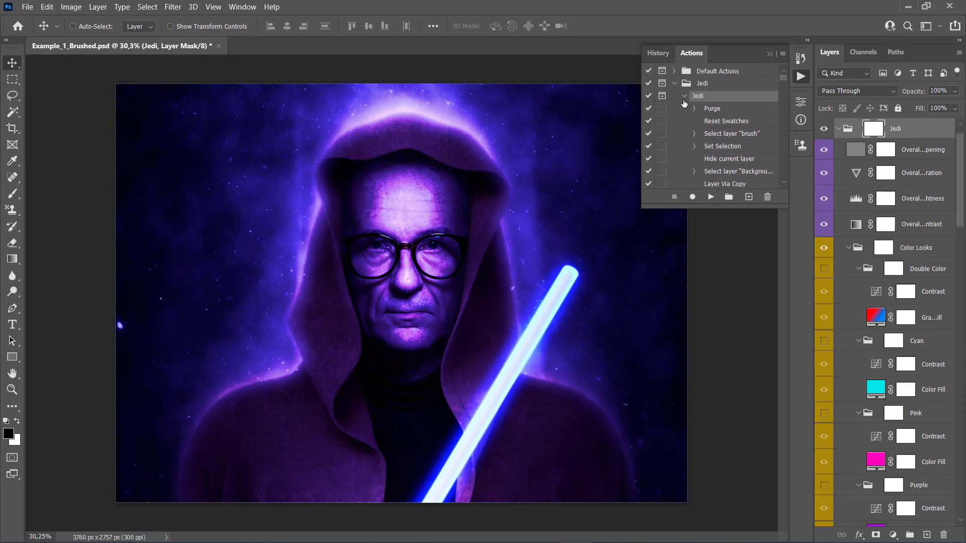
left_click(769, 54)
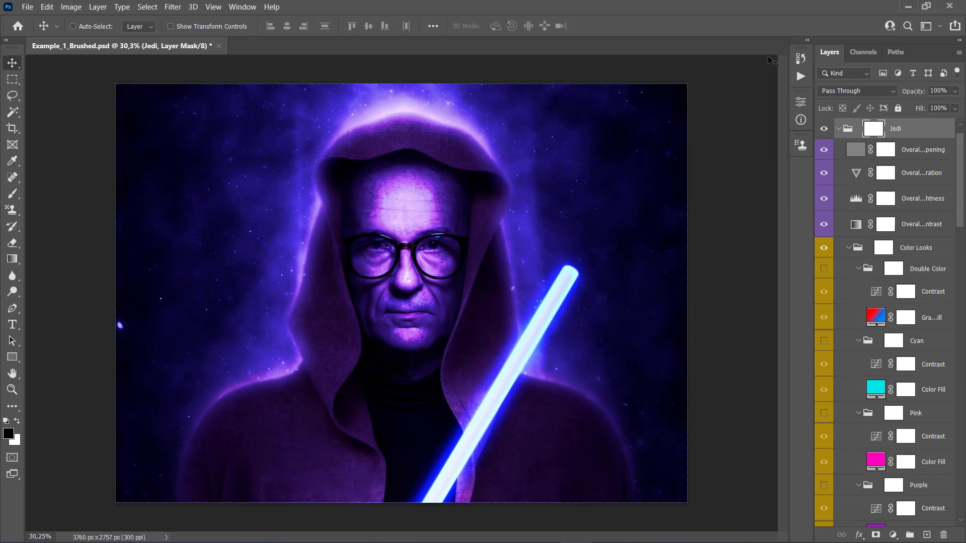
Widen the layer list to show the full layer names and collapse all subgroups inside the Jedi group
left_click_drag(813, 186, 777, 185)
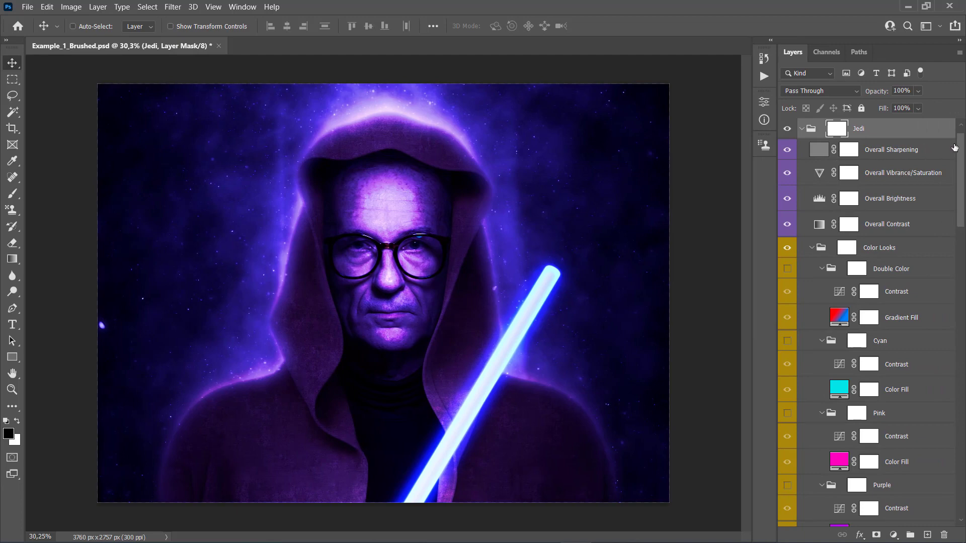
mouse_move(962, 147)
left_mouse_down()
mouse_move(962, 294)
mouse_move(953, 130)
left_mouse_up()
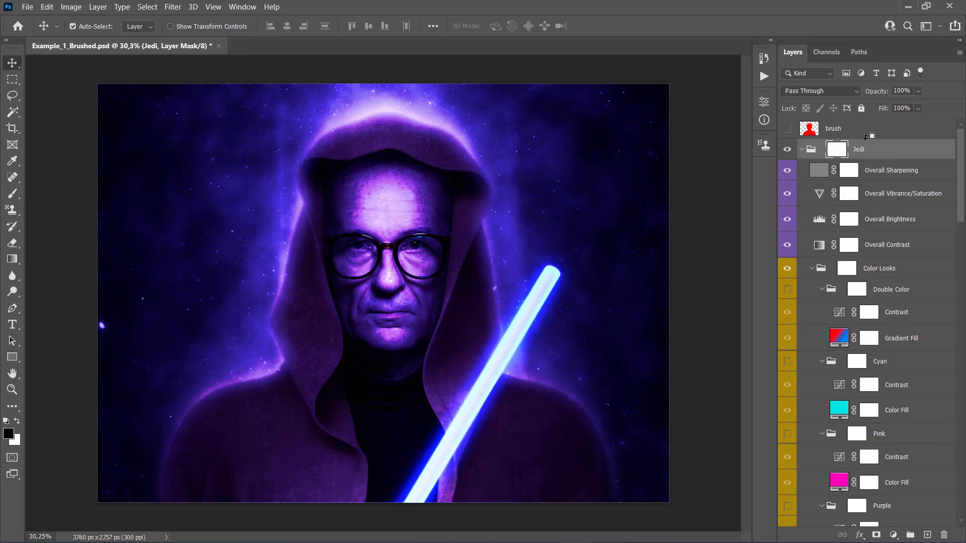
left_click(802, 150)
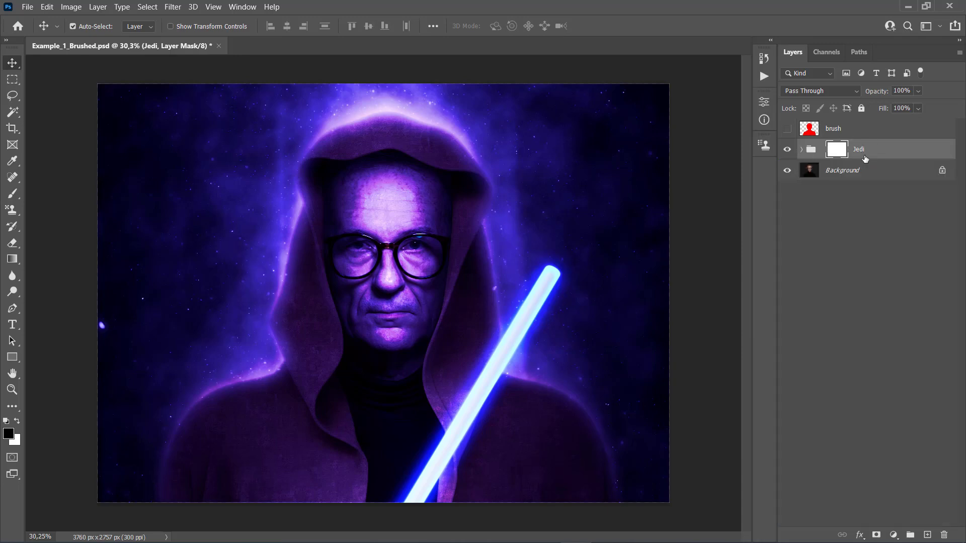
left_click(802, 150)
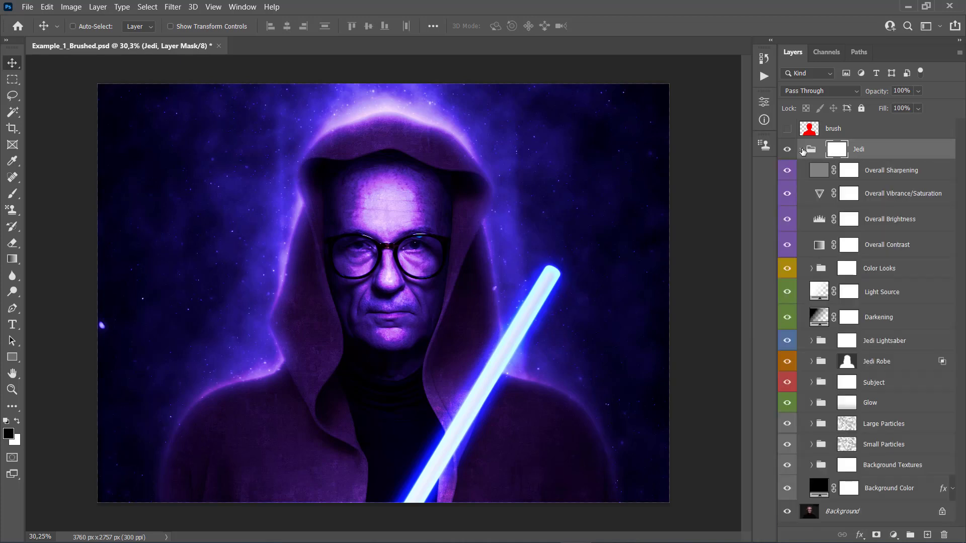
key("z")
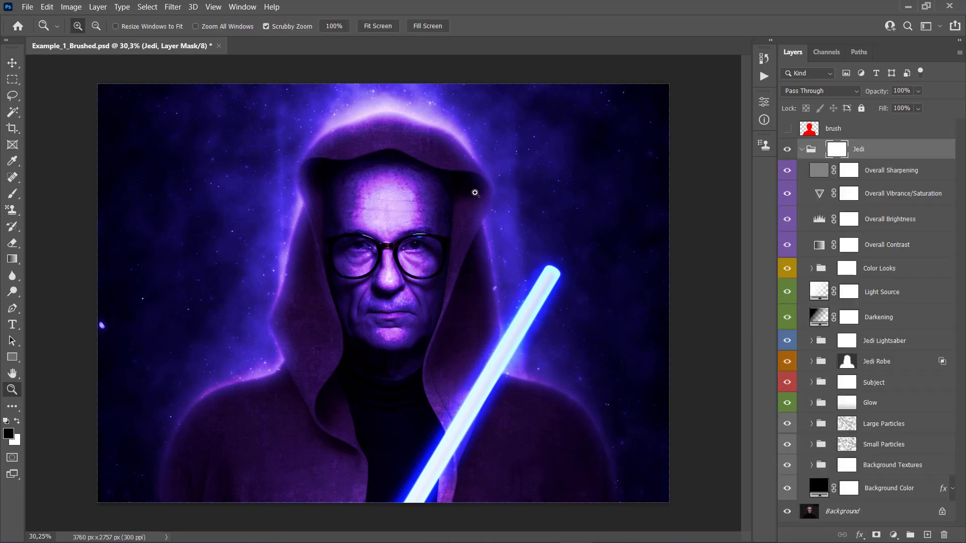
left_click(475, 193)
right_click(474, 193)
left_click(482, 200)
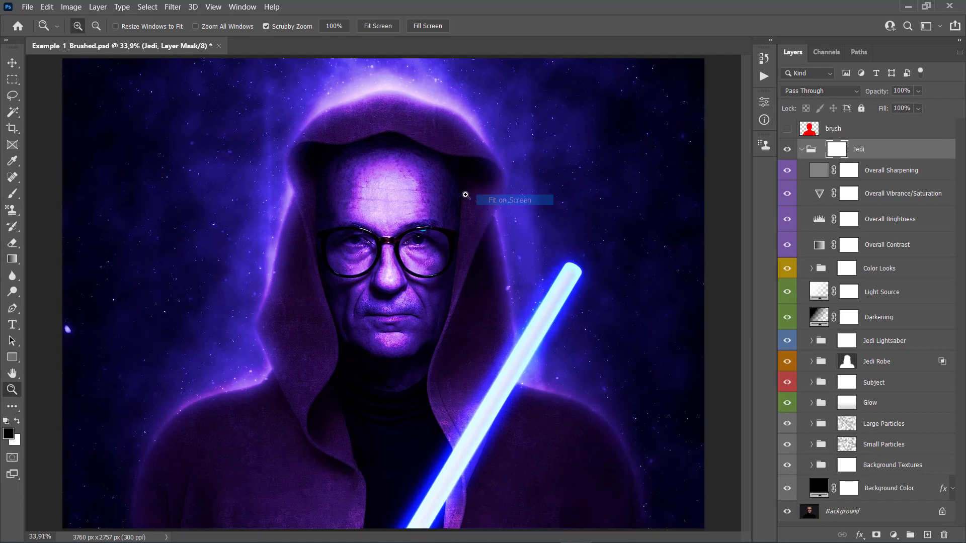
key("alt")
left_click(463, 193, "alt")
key("v")
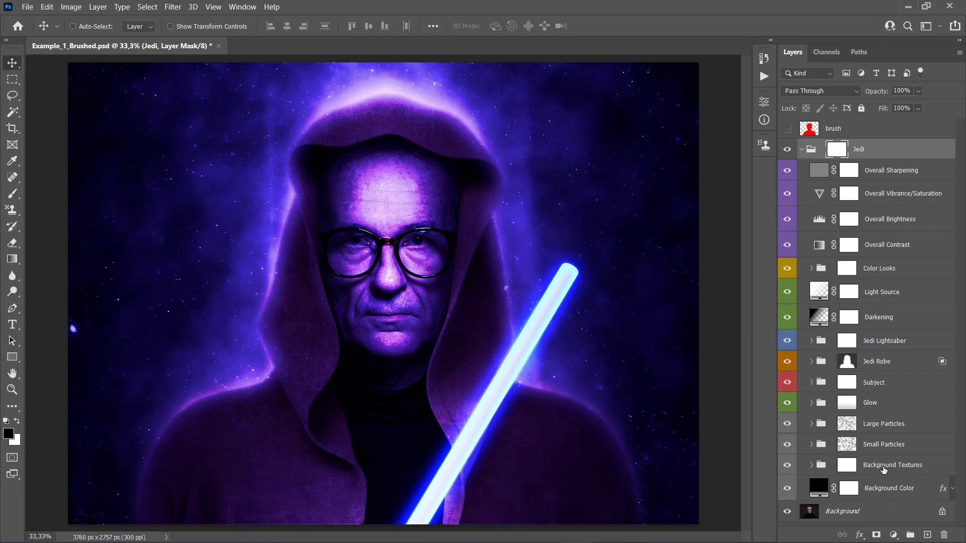
Try green, brown, dark grey and dark brown fills on the Background Color layer and discard the change
left_click(849, 512)
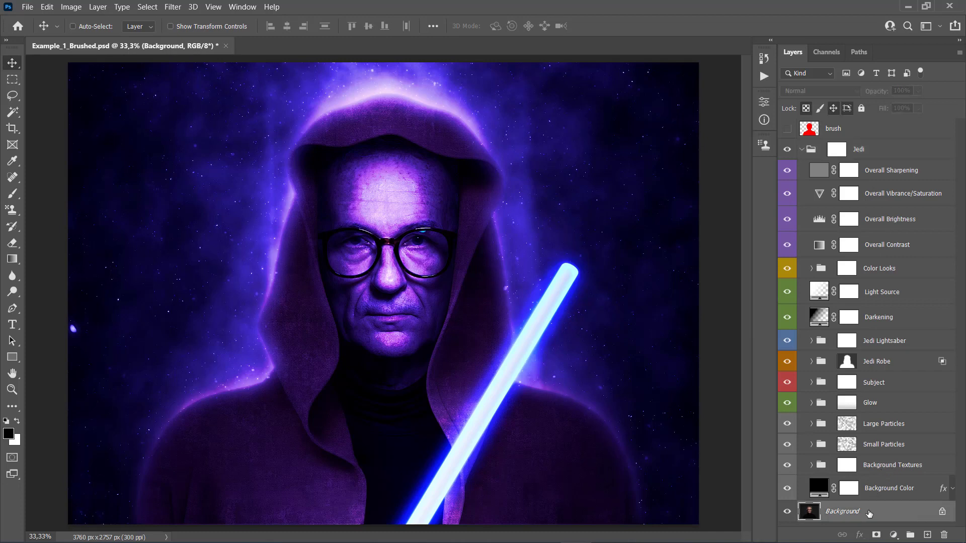
left_click(784, 514)
left_click(841, 488)
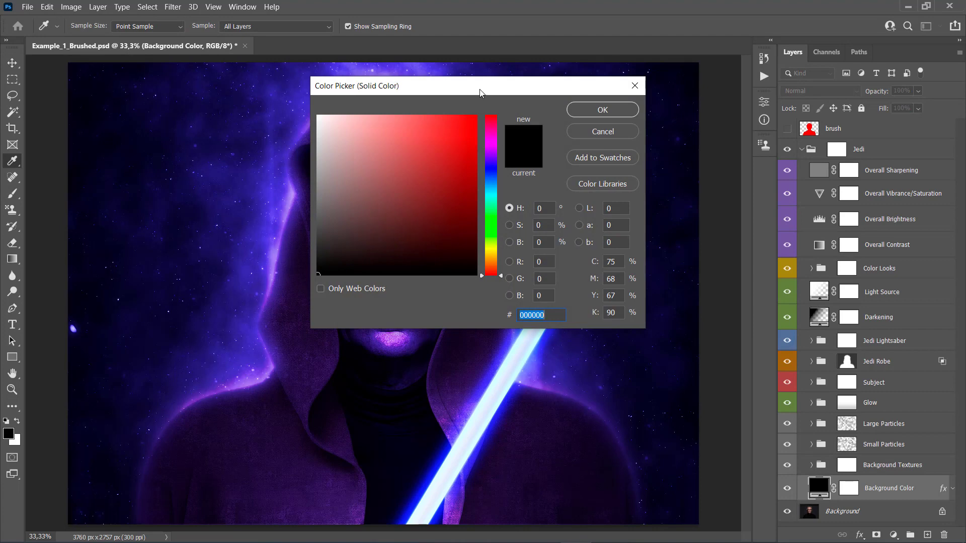
left_click_drag(479, 92, 748, 148)
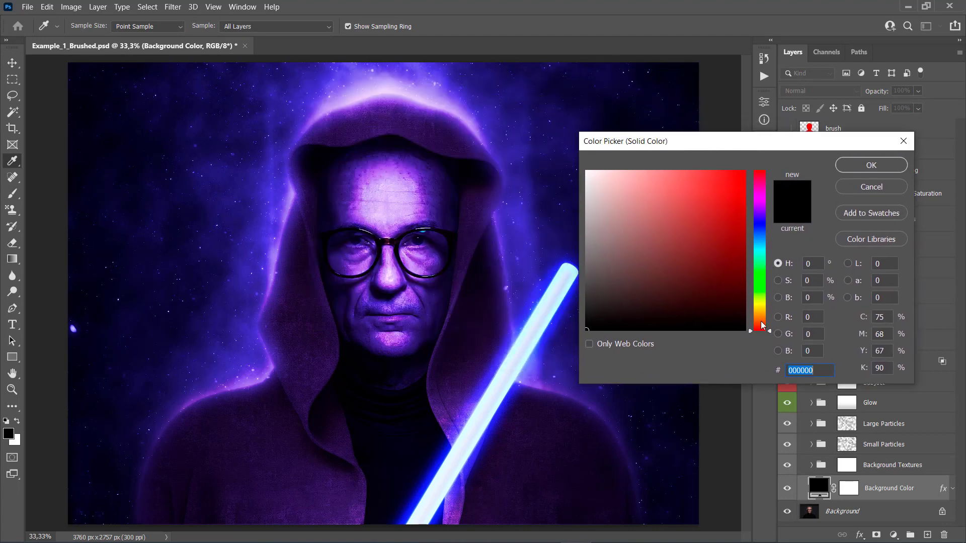
left_click_drag(763, 326, 763, 272)
left_click(725, 197)
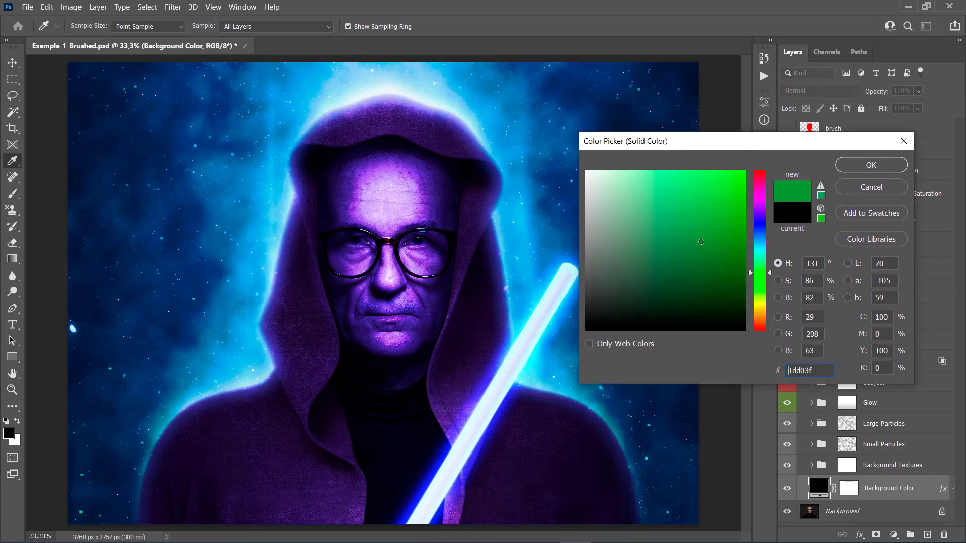
left_click_drag(701, 242, 761, 315)
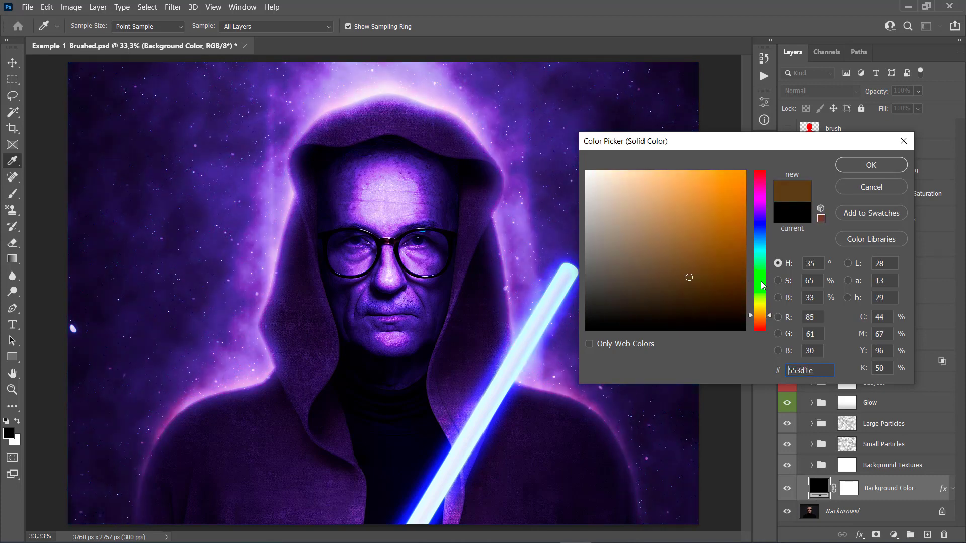
left_click_drag(761, 281, 768, 184)
mouse_move(674, 231)
left_mouse_down()
mouse_move(588, 242)
mouse_move(598, 209)
mouse_move(583, 176)
mouse_move(575, 308)
left_mouse_up()
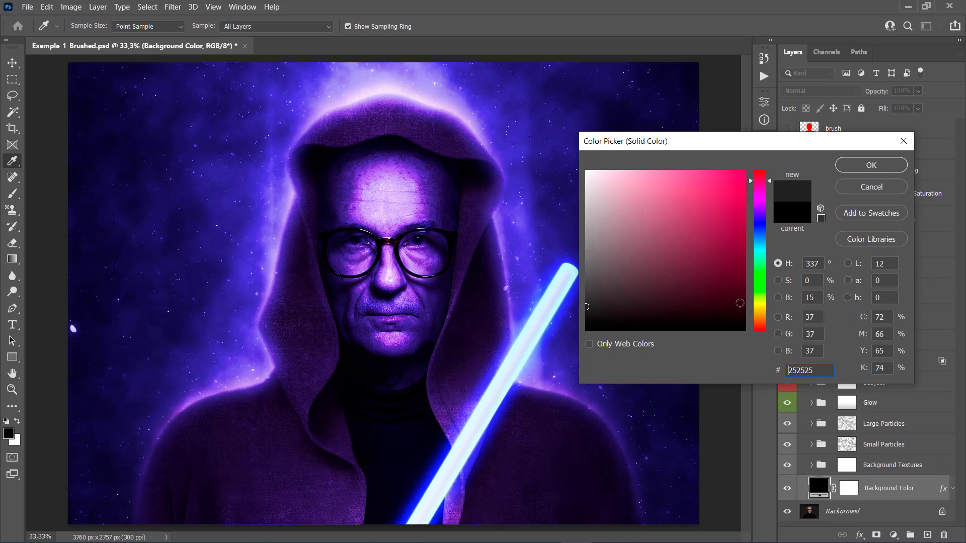
left_click_drag(759, 309, 760, 322)
left_click(687, 304)
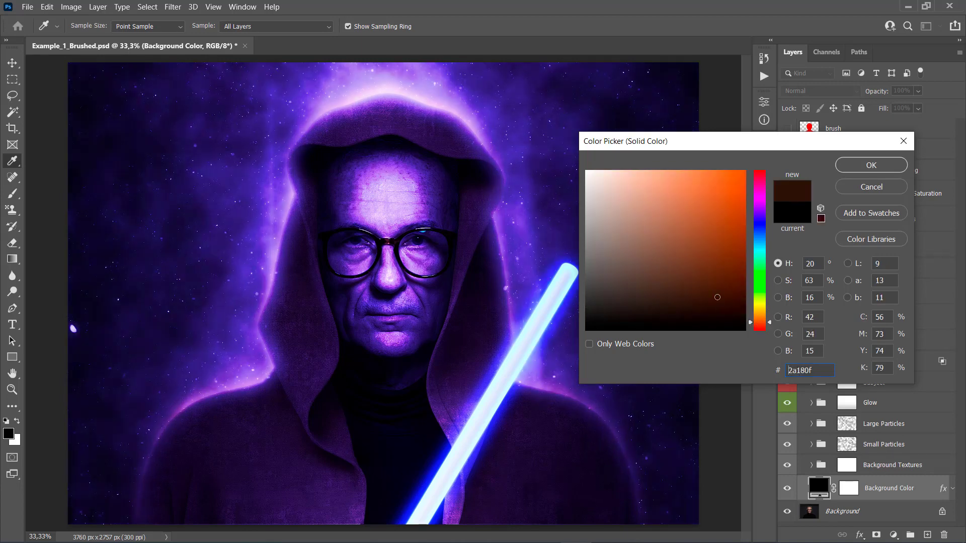
left_click(874, 191)
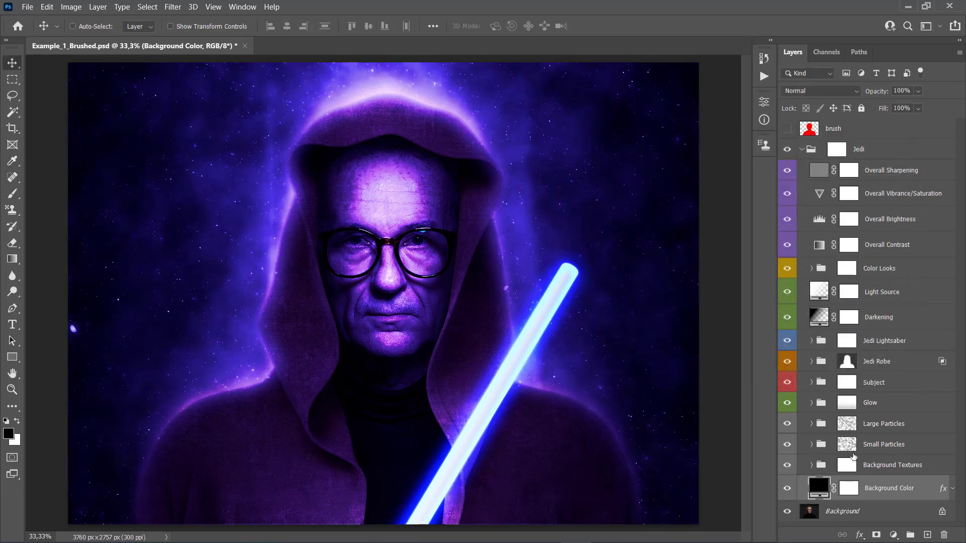
Try a different scale, the Reflected style and 26% opacity on Background Color's Gradient Overlay, then discard the changes
left_click(953, 490)
scroll(930, 488, "down", 1)
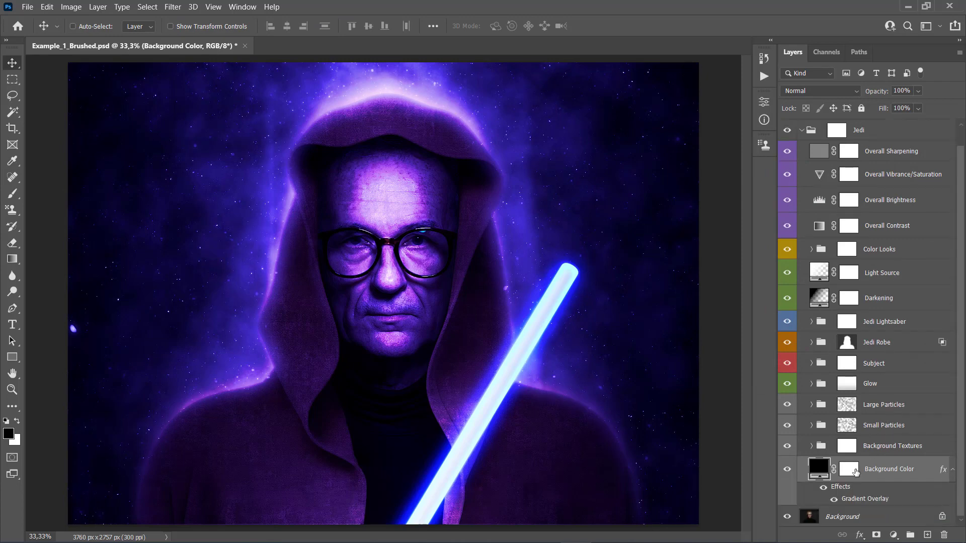
double_click(865, 499)
left_click_drag(518, 72, 806, 101)
left_click_drag(802, 227, 745, 228)
left_click_drag(835, 232, 841, 231)
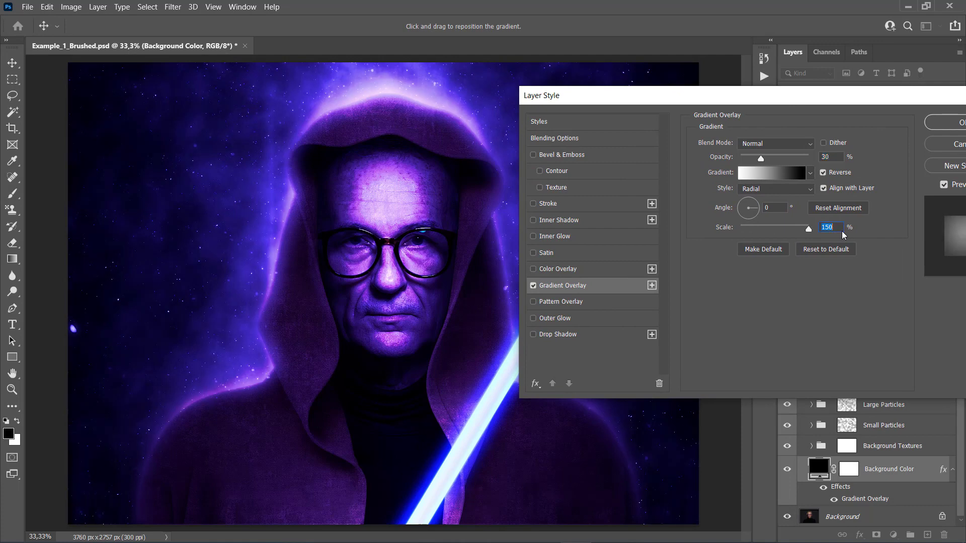
left_click(806, 191)
left_click(758, 221)
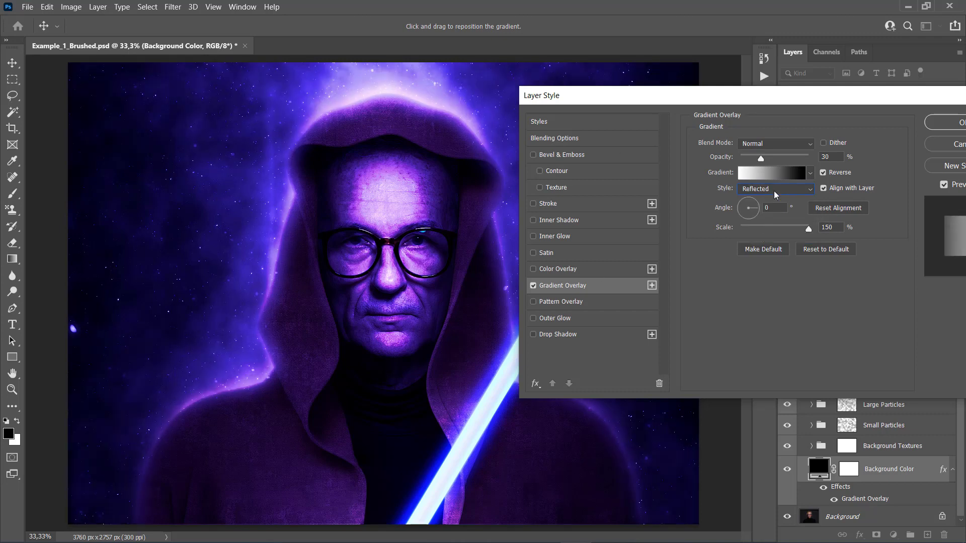
left_click(774, 191)
left_click(759, 205)
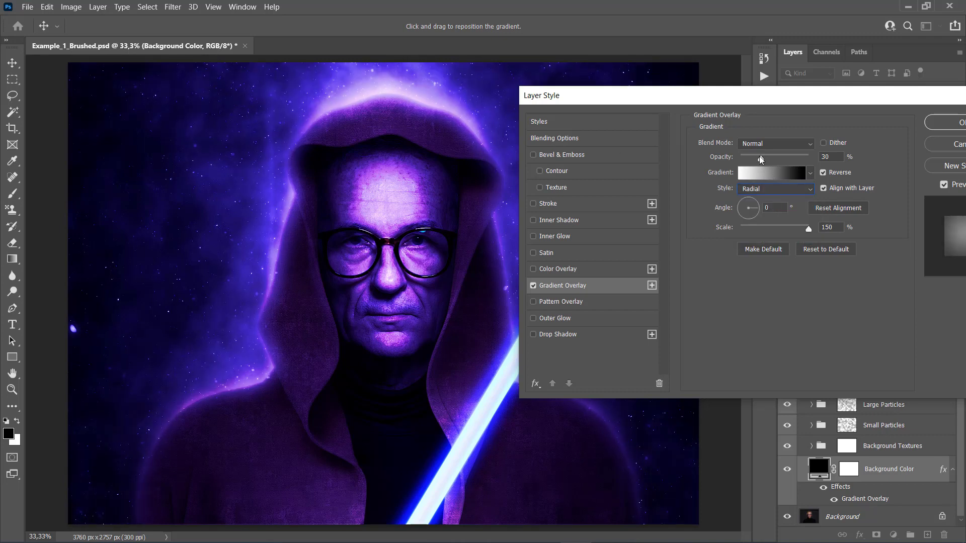
mouse_move(759, 156)
left_mouse_down()
mouse_move(780, 159)
mouse_move(757, 159)
left_mouse_up()
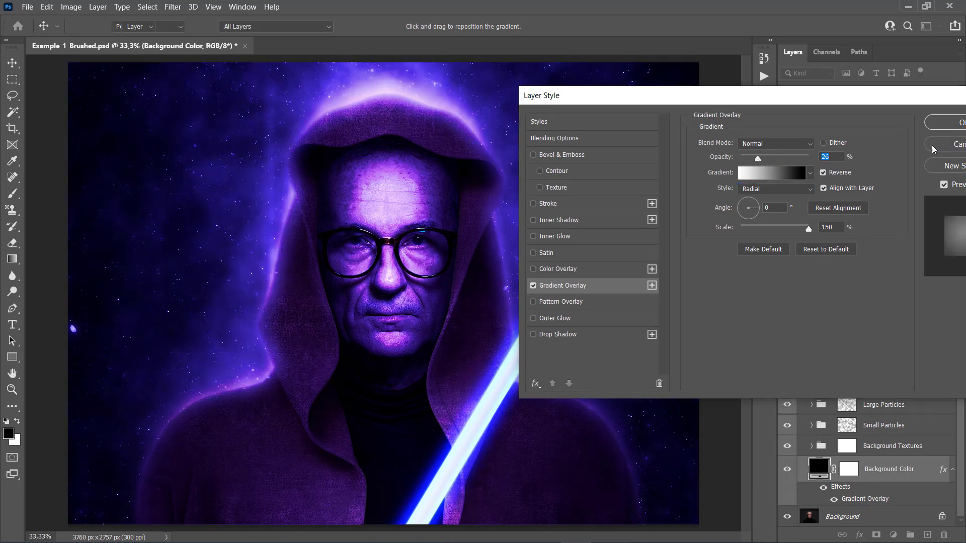
left_click(946, 145)
Expand the Background Textures group and compare the image with its BT_1, BT_2 and BT_3 layers hidden and shown
left_click(925, 446)
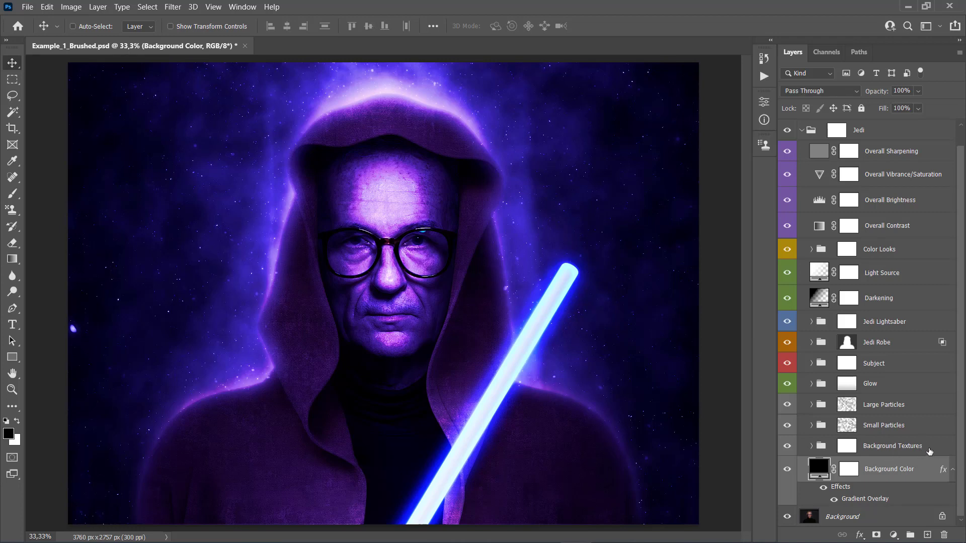
left_click(815, 446)
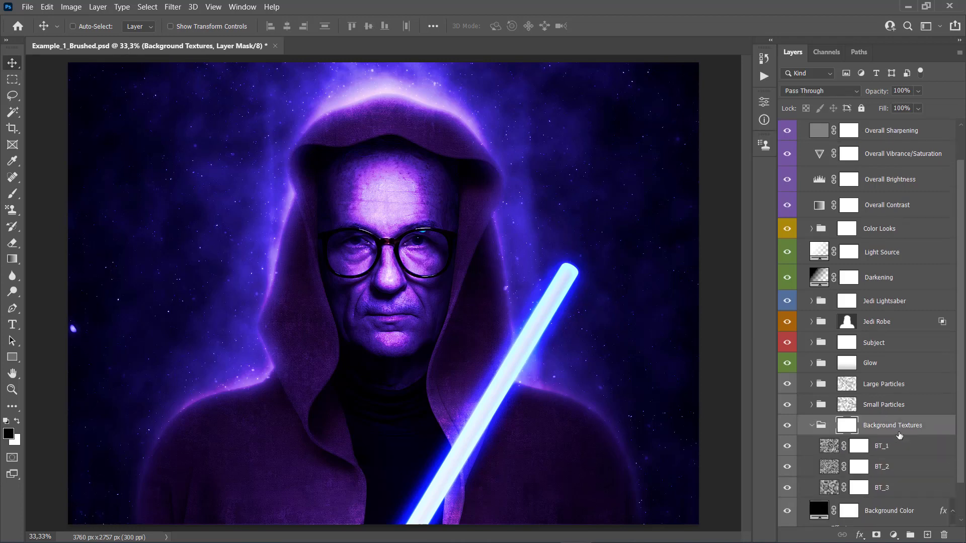
left_click(804, 405)
left_click(787, 405)
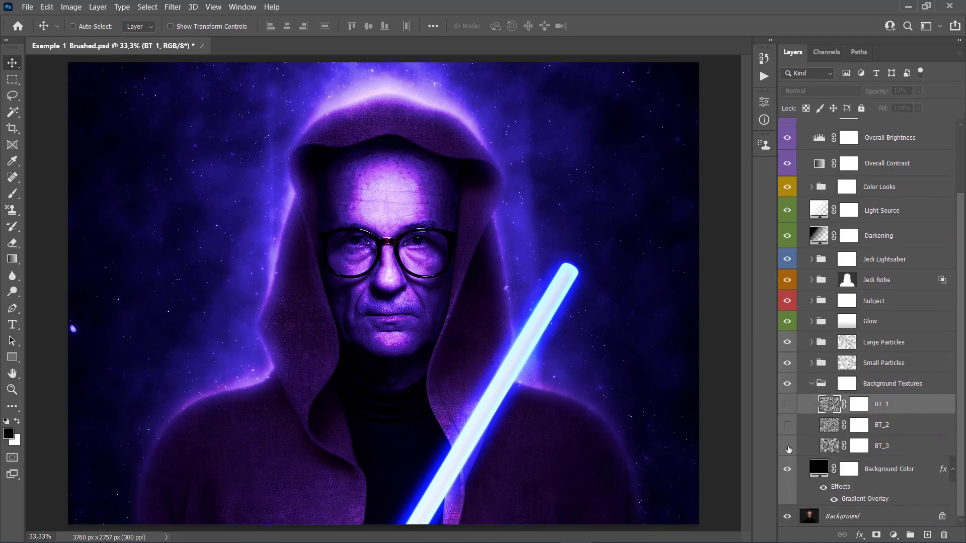
left_click(787, 405)
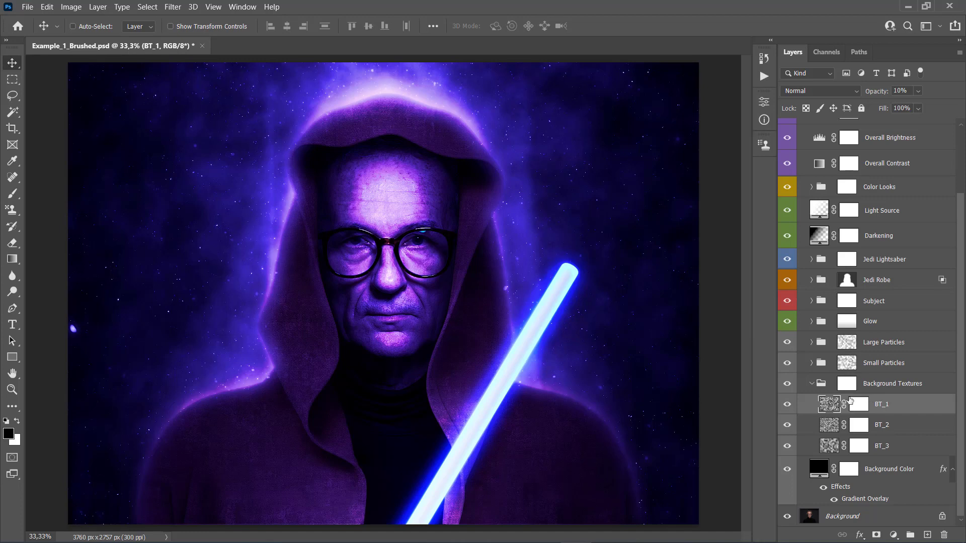
left_click(788, 406)
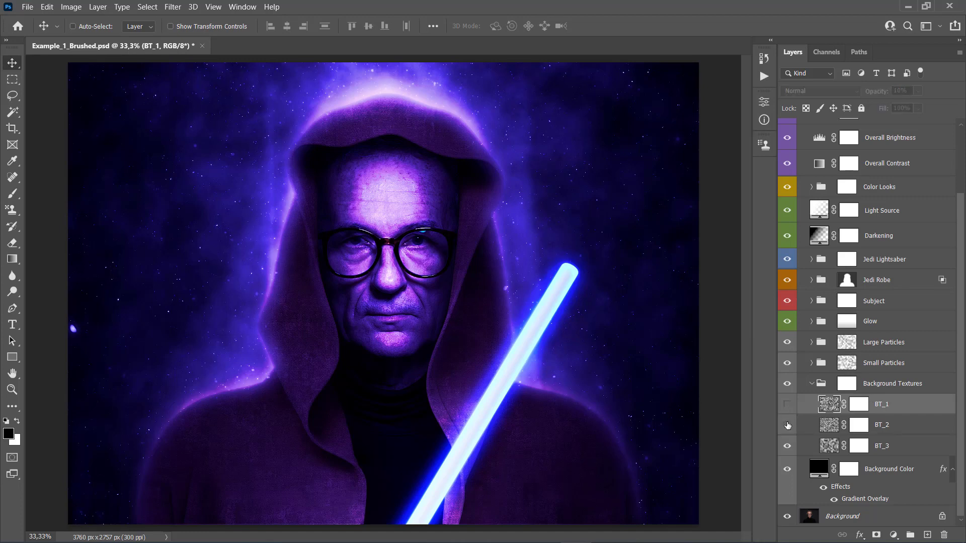
left_click_drag(788, 444, 787, 405)
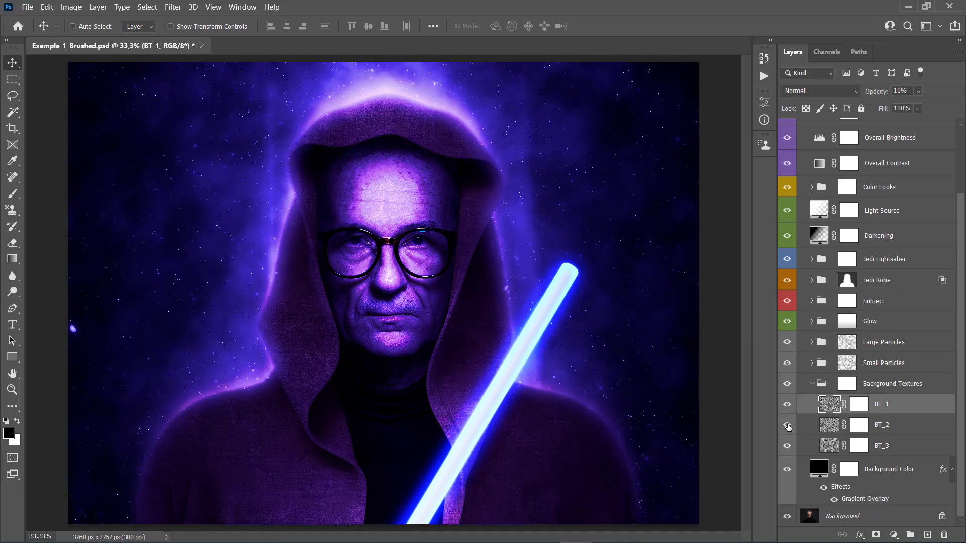
left_click(788, 405)
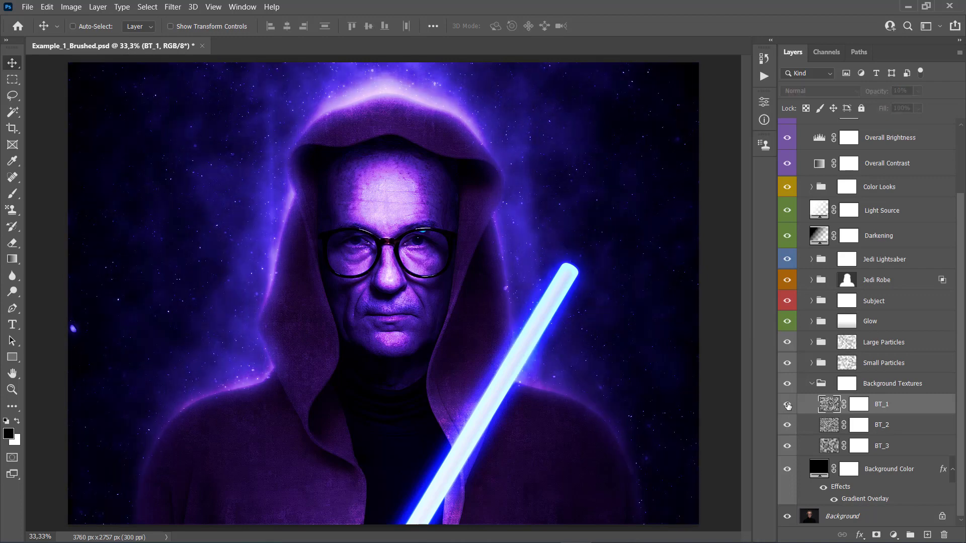
left_click(789, 406)
left_click(787, 446)
left_click(788, 445)
Try a different opacity on the BT_3 texture layer and undo it
left_click(899, 449)
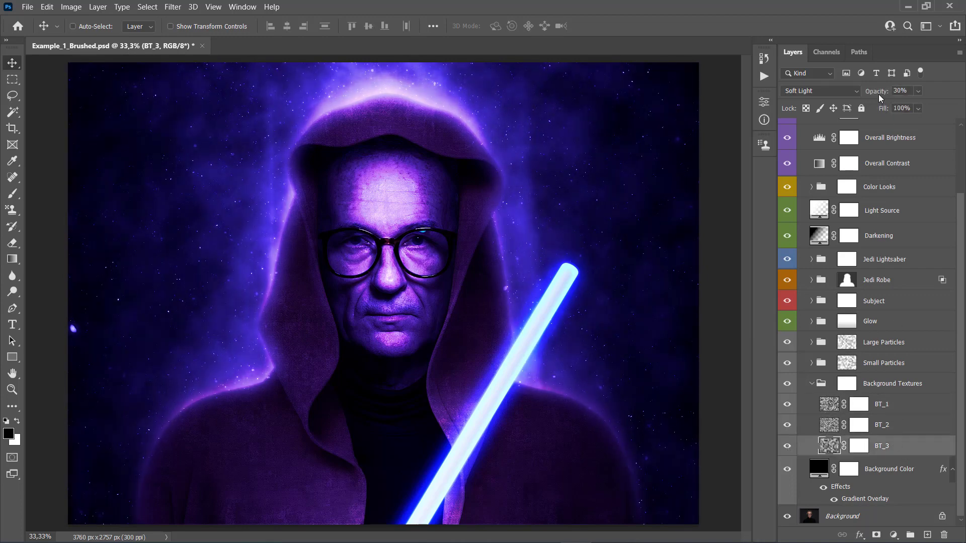
left_click_drag(878, 94, 925, 121)
key("ctrl+z")
Set the BT_1 texture layer's opacity to 15% and collapse the Background Textures group
left_click(887, 428)
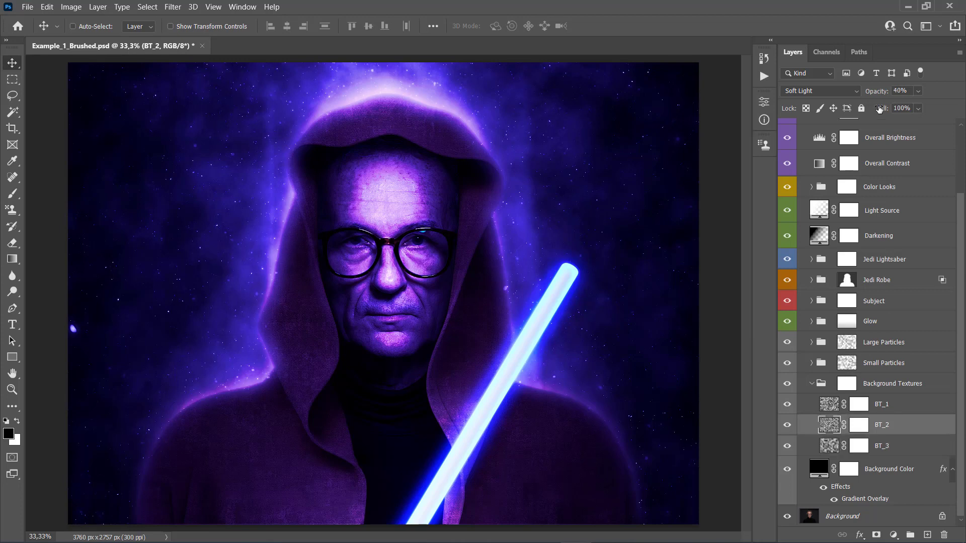
left_click(881, 406)
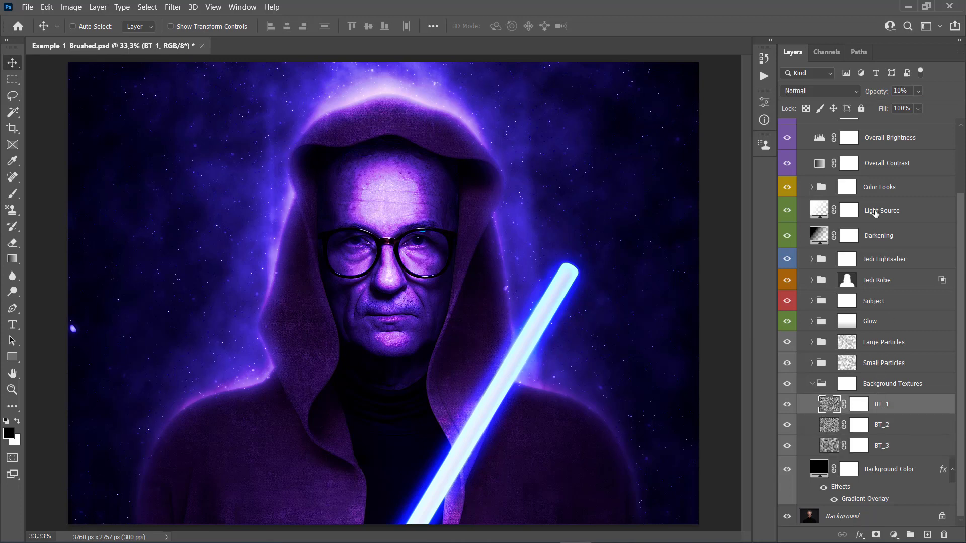
left_click_drag(870, 95, 883, 91)
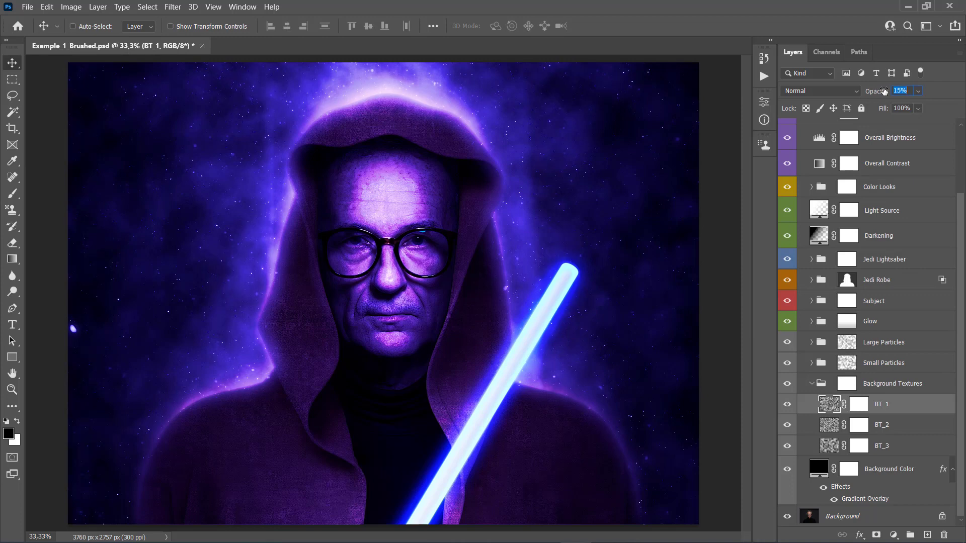
left_click(811, 384)
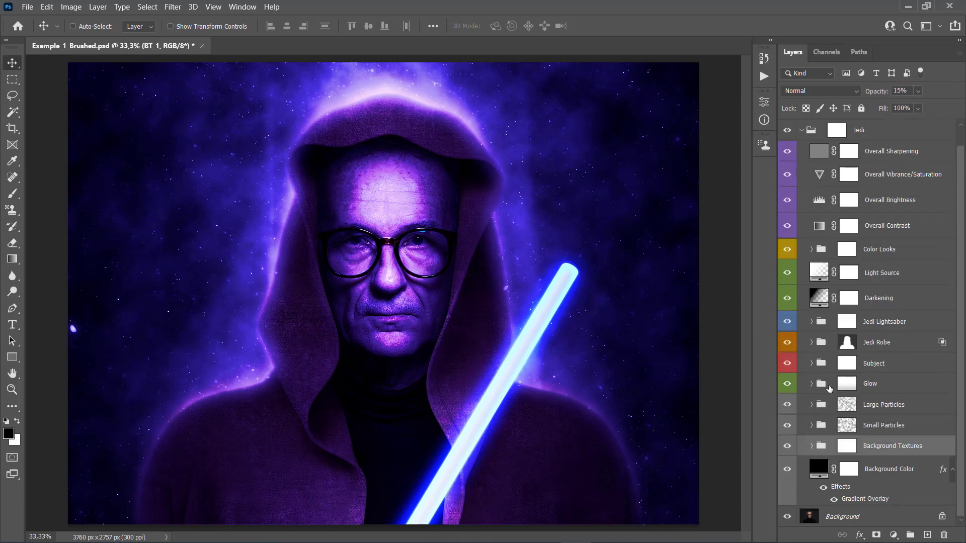
Compare the image with the Small Particles and Large Particles groups hidden and shown
left_click(884, 426)
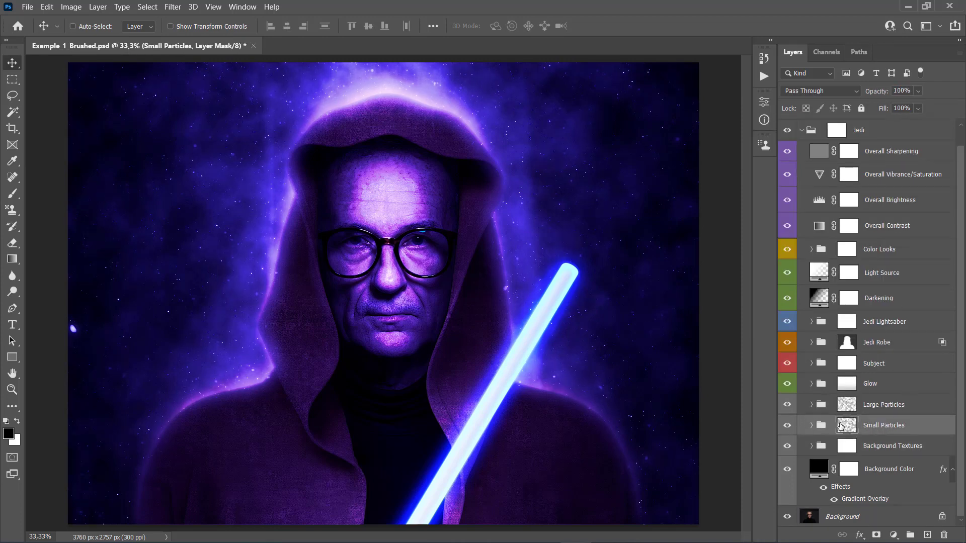
left_click(786, 426)
left_click(787, 425)
left_click(888, 410)
left_click(786, 406)
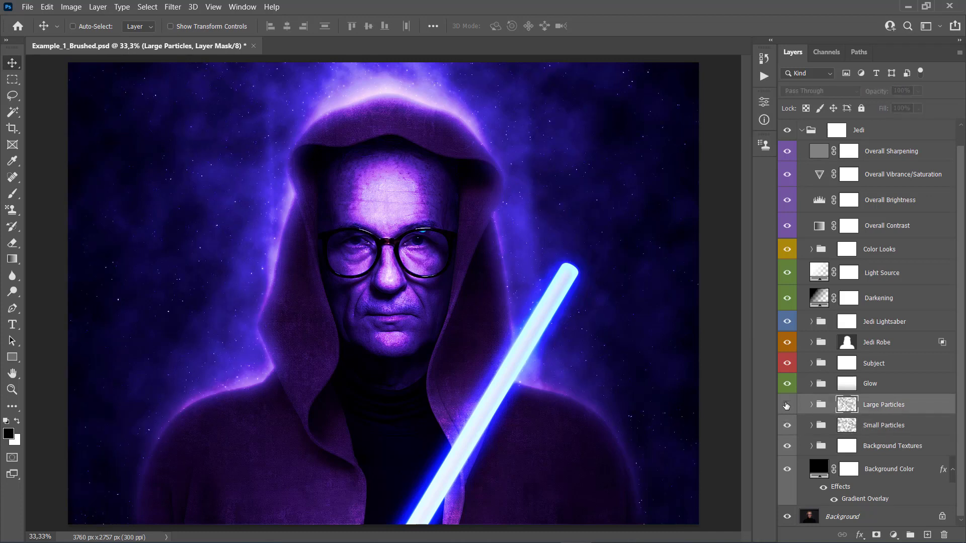
left_click(786, 406)
left_click(786, 405)
left_click(787, 406)
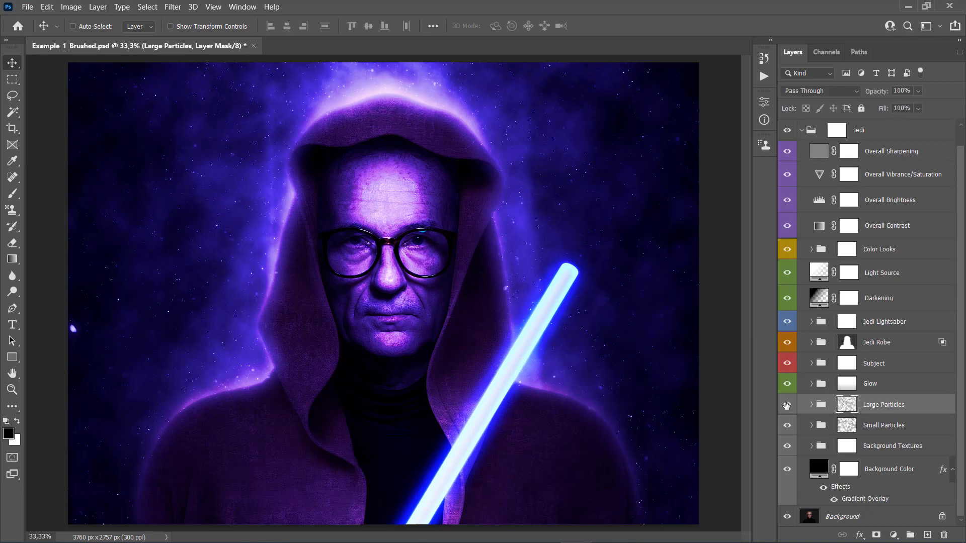
Expand the Small Particles and Large Particles groups and compare the image with the LP_1 layer hidden and shown
left_click(812, 426)
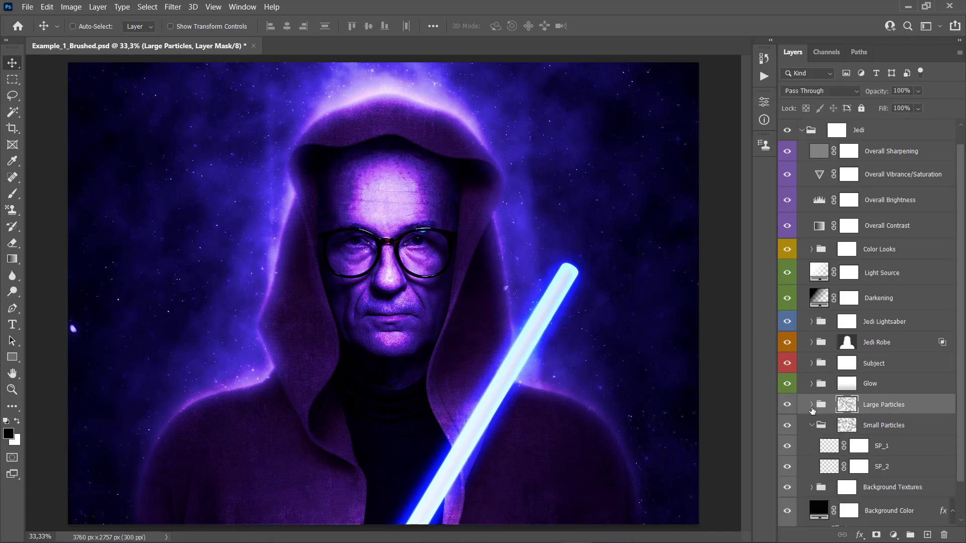
left_click(812, 405)
scroll(919, 428, "down", 2)
left_click(888, 389)
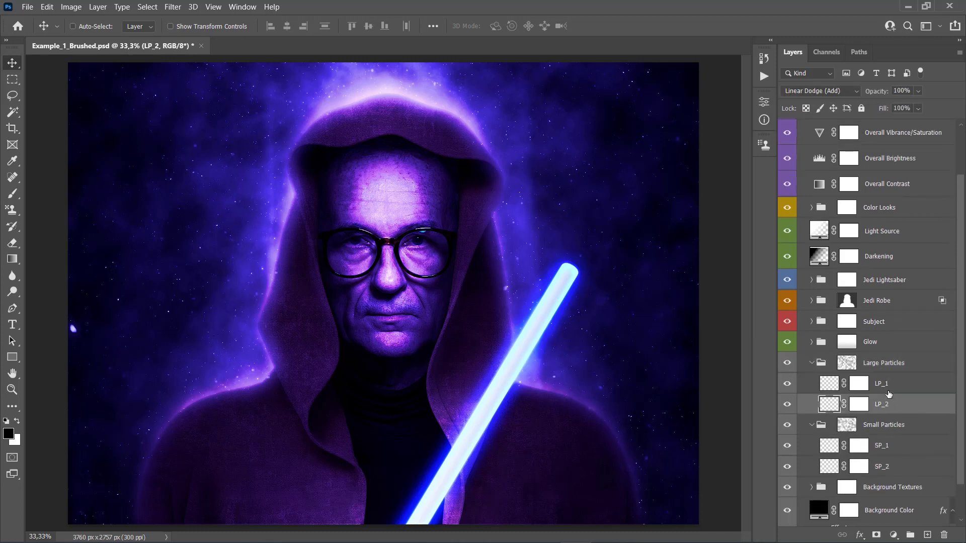
left_click(786, 384)
left_click(787, 383)
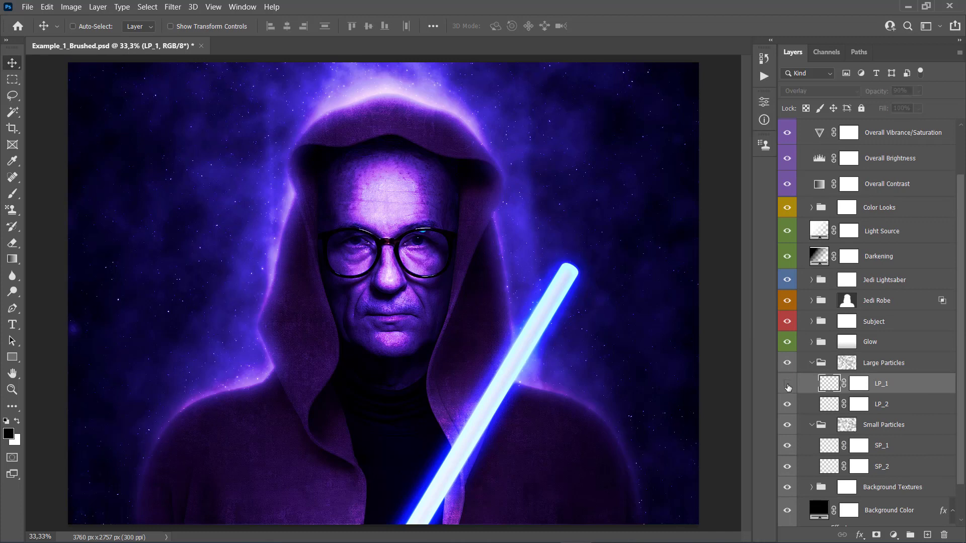
left_click(787, 404)
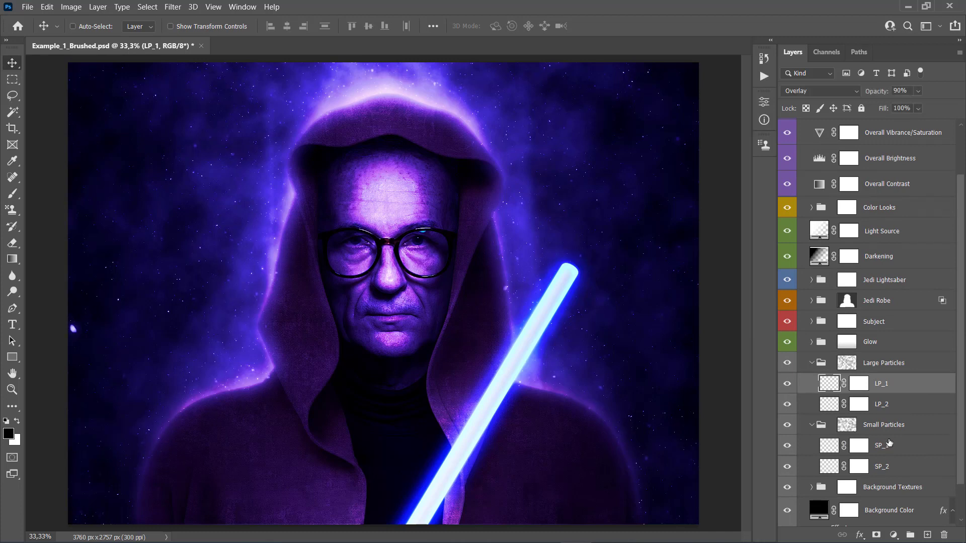
Check the SP_1 layer's effect by hiding and showing it, then select the LP_1 layer
left_click(889, 445)
left_click(788, 446)
left_click(788, 446)
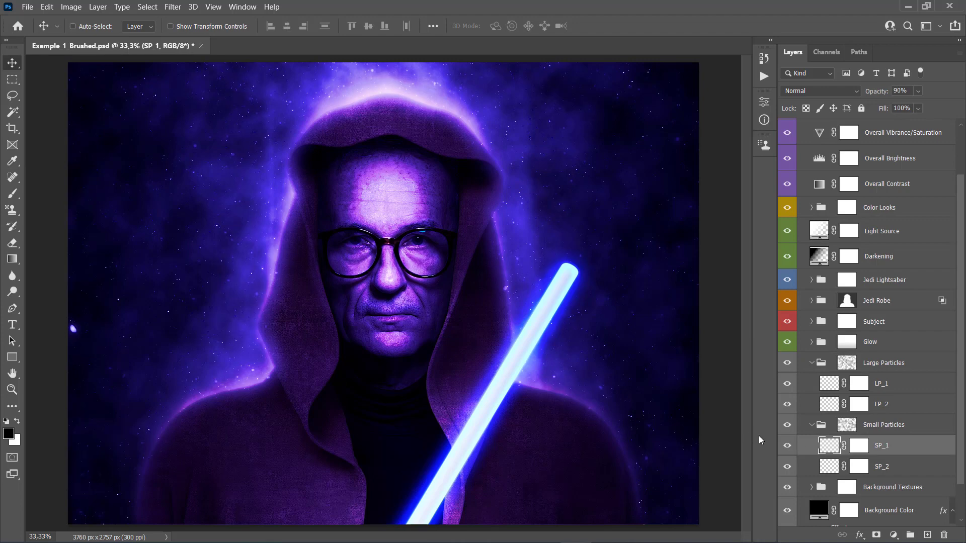
left_click(837, 427)
key("Escape")
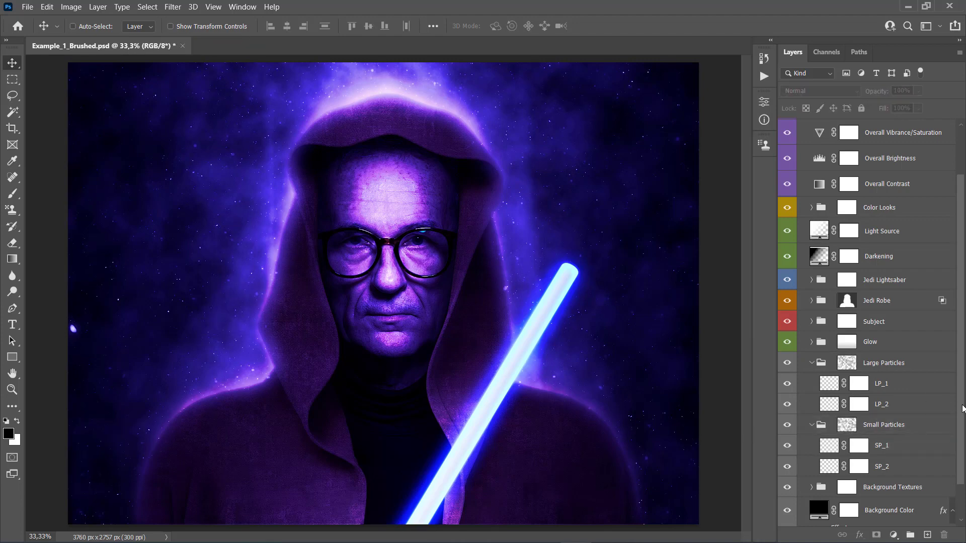
left_click(904, 385)
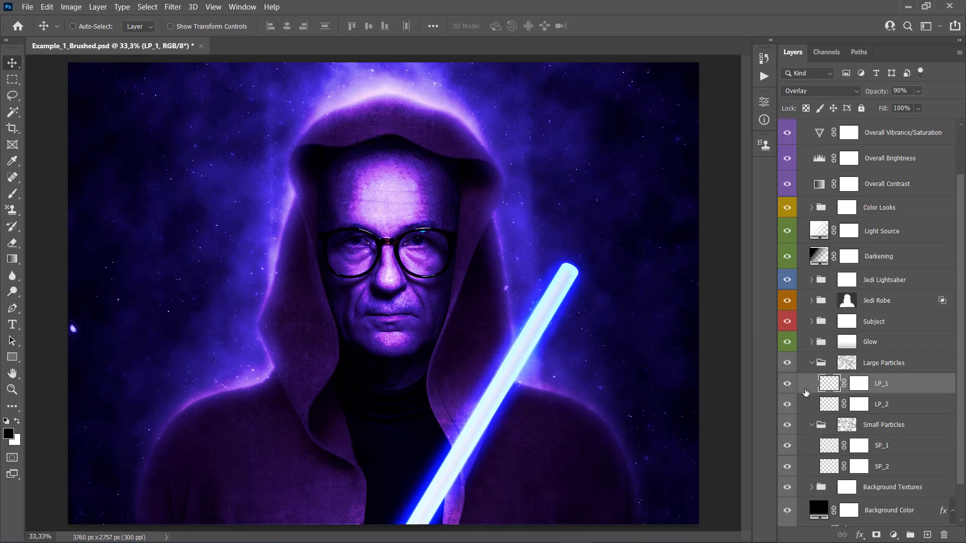
Paint out the large particle beside the hood's right edge on the LP_1 layer mask with a 150 px Soft Round brush
left_click(787, 362)
left_click(787, 362)
left_click(858, 384)
key("b")
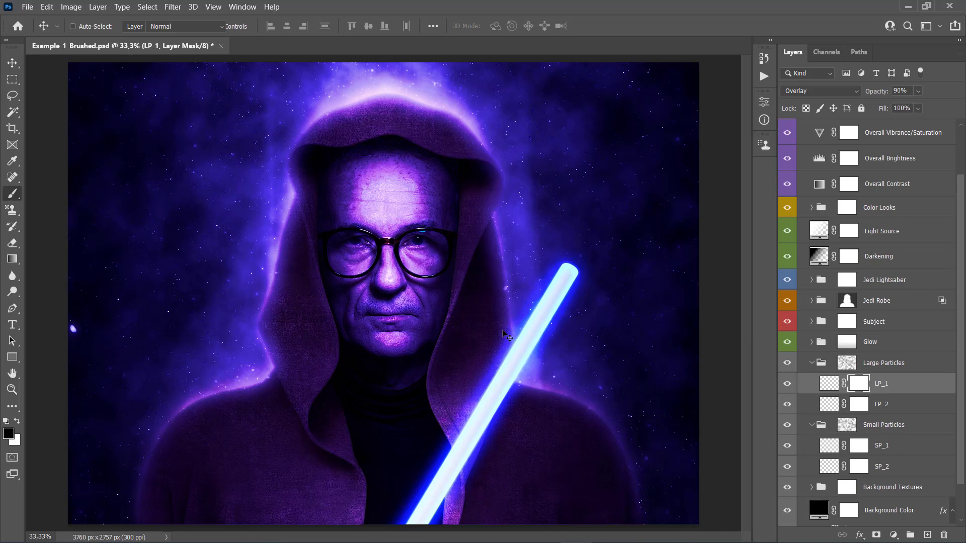
right_click(508, 299)
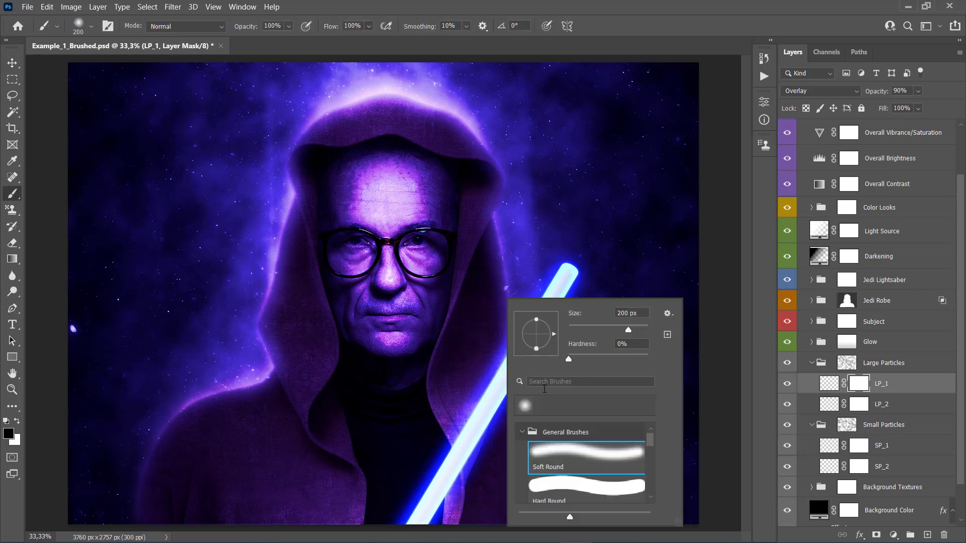
double_click(574, 453)
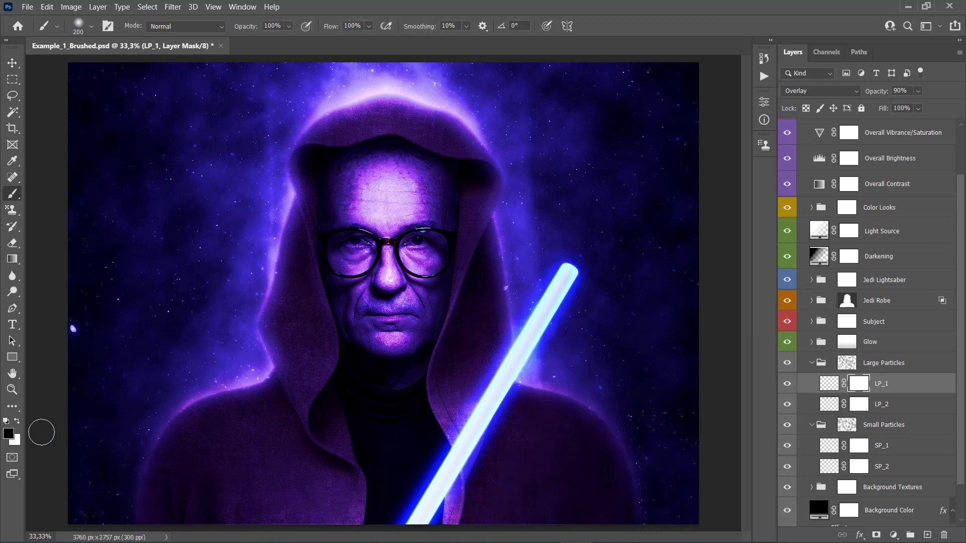
key("bracketleft")
key("bracketleft")
left_click(507, 289)
Paint out the particle at the robe's left shoulder edge using the LP_1 and LP_2 layer masks
left_click(857, 405)
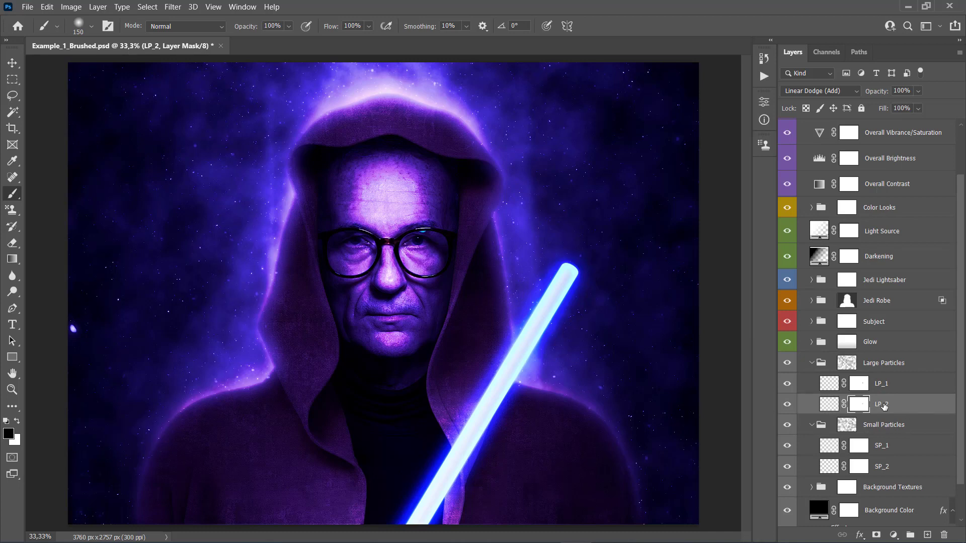
left_click(857, 384)
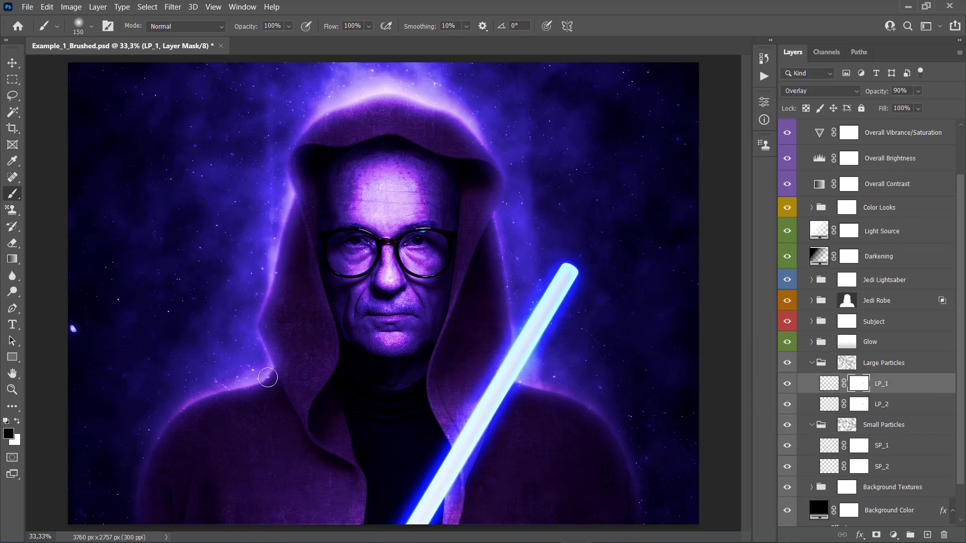
left_click(855, 405)
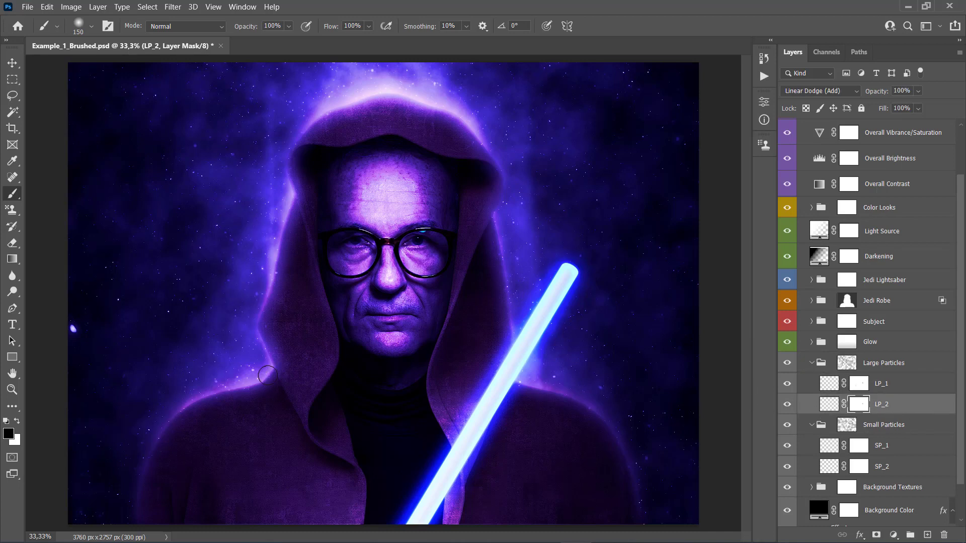
key("v")
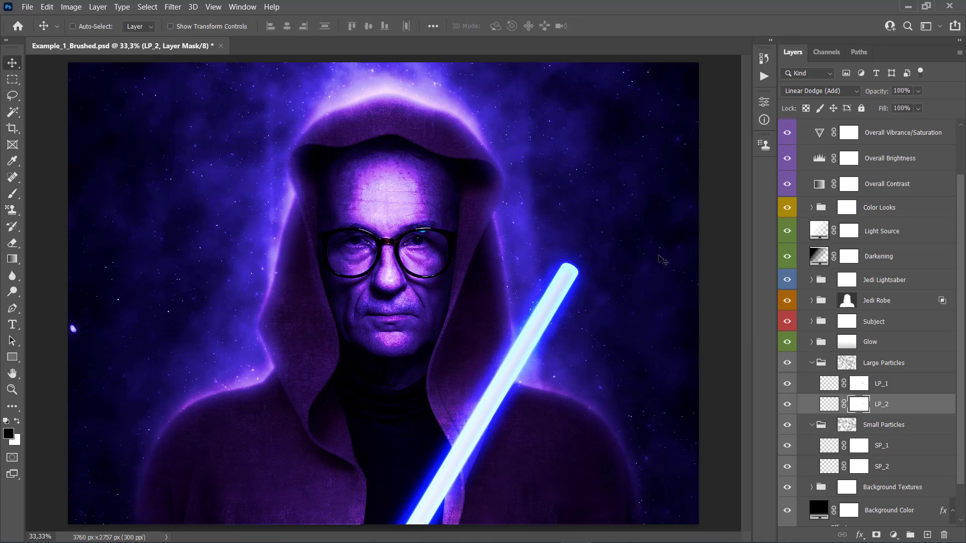
Enlarge the brush and remove the bright particle near the image's left edge using the LP_1 and LP_2 layer masks
key("b")
left_click(858, 384)
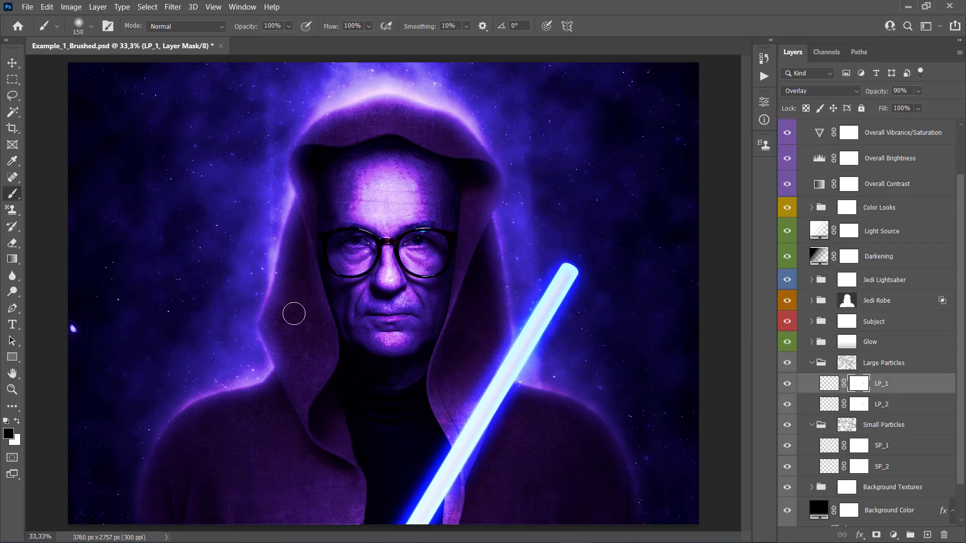
key("bracketright")
key("bracketright")
key("bracketright")
left_click(859, 405)
key("bracketleft")
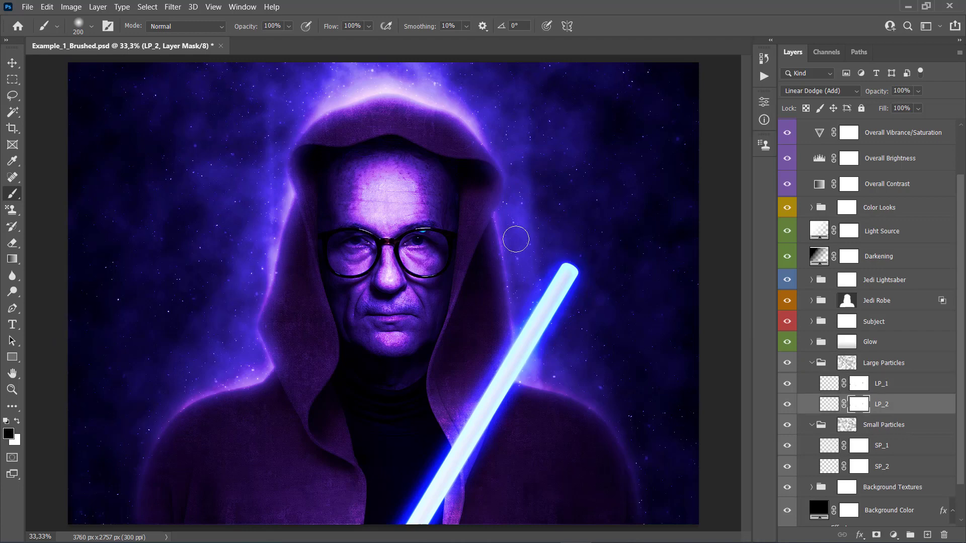
key("v")
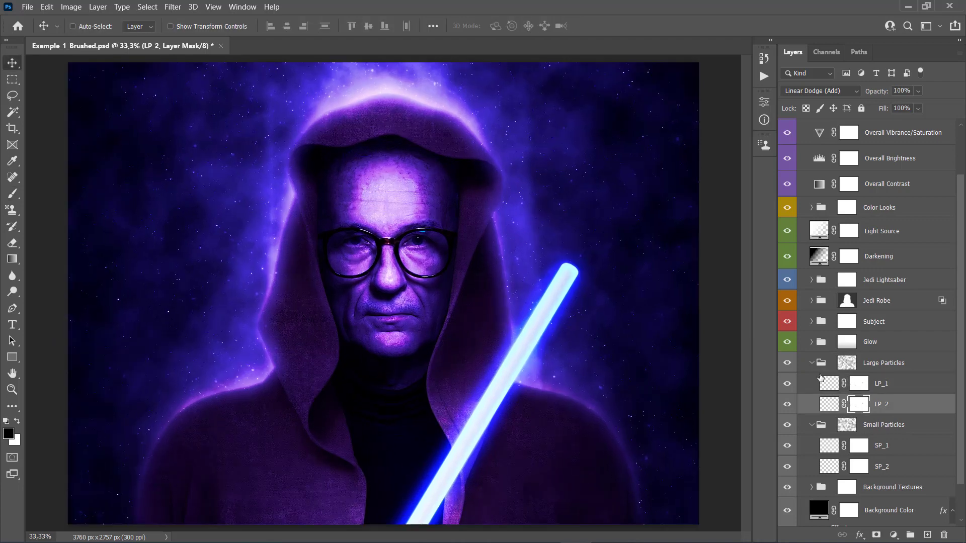
Try enlarging the Large Particles group to 123% and rotating it with Free Transform
left_click(838, 388)
left_click(820, 363)
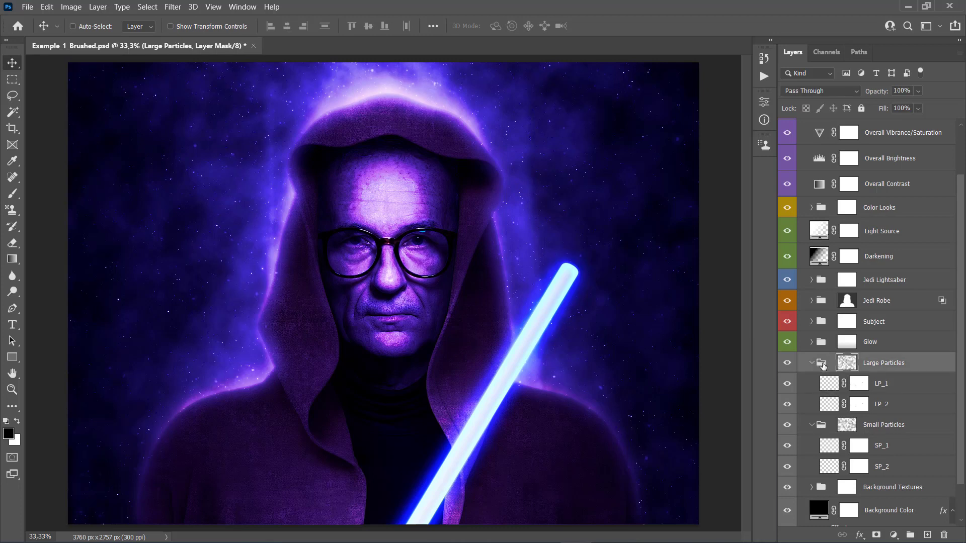
key("ctrl+t")
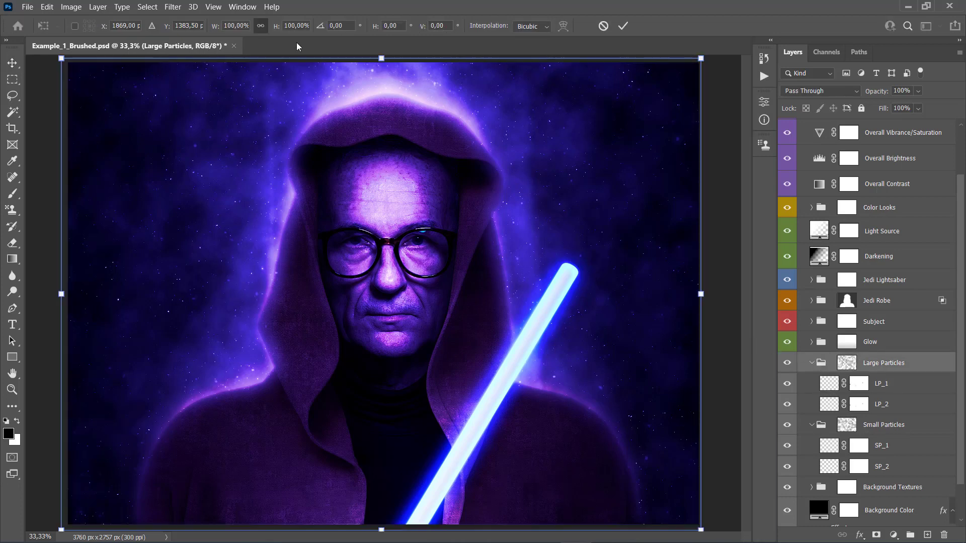
left_click_drag(224, 28, 230, 30)
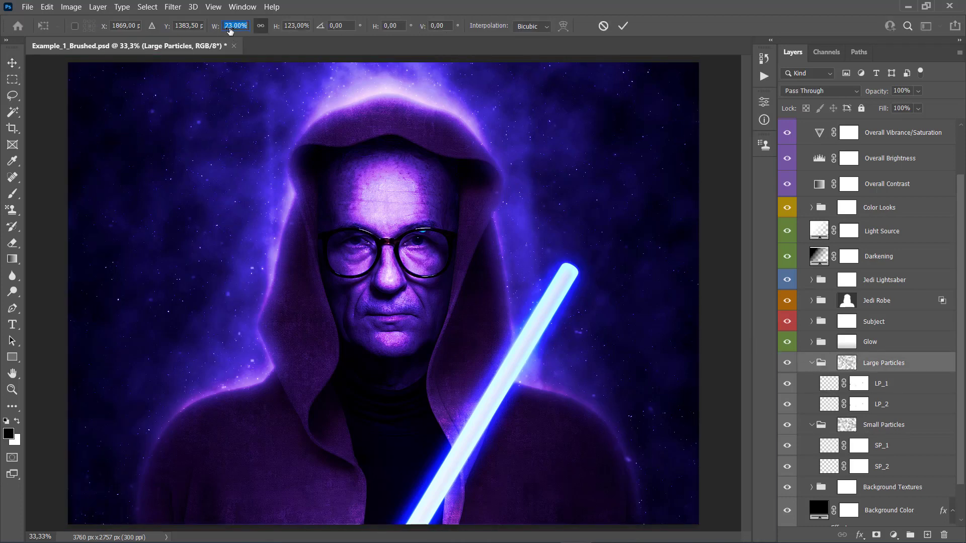
key("Return")
scroll(132, 131, "down", 5)
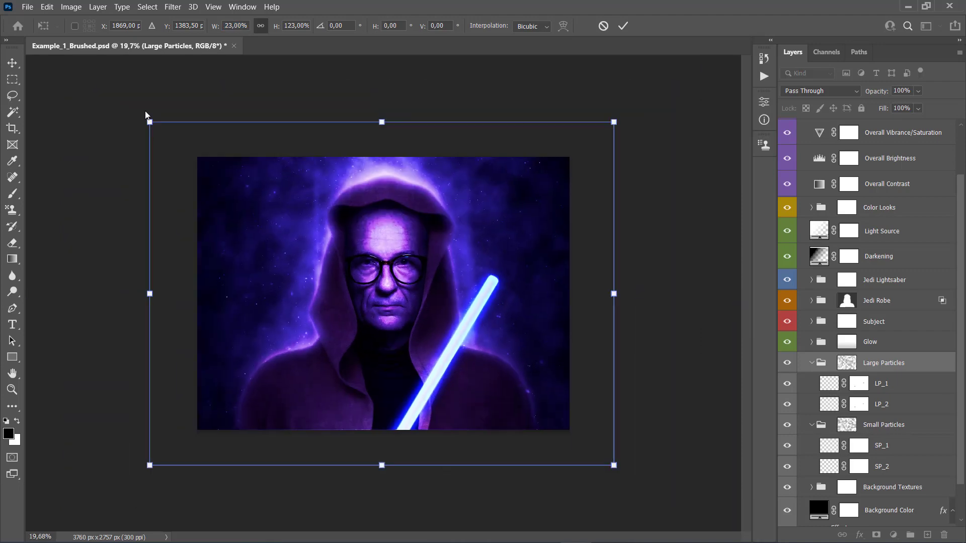
left_click_drag(141, 94, 137, 196)
key("Escape")
Collapse the Large Particles and Small Particles groups
key("z")
left_click(377, 273)
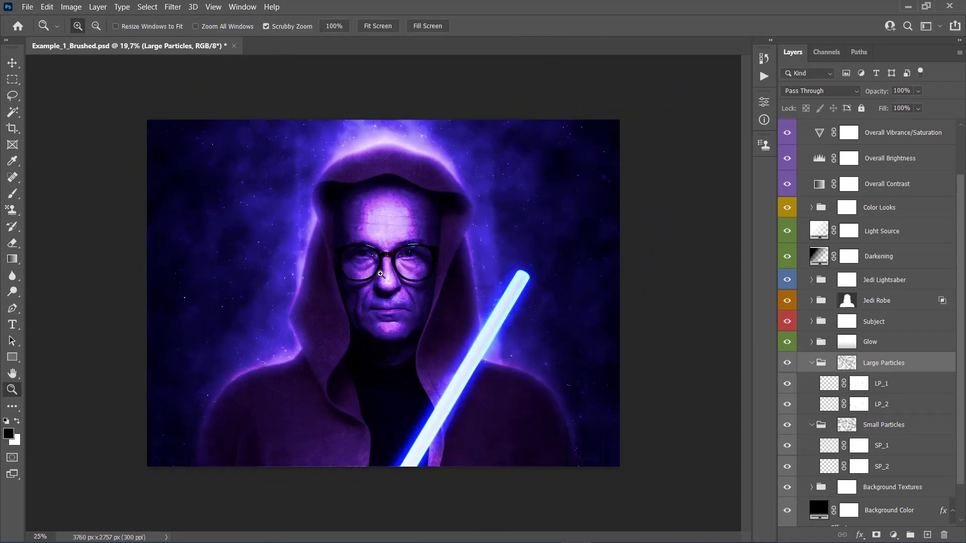
key("v")
scroll(403, 272, "up", 1)
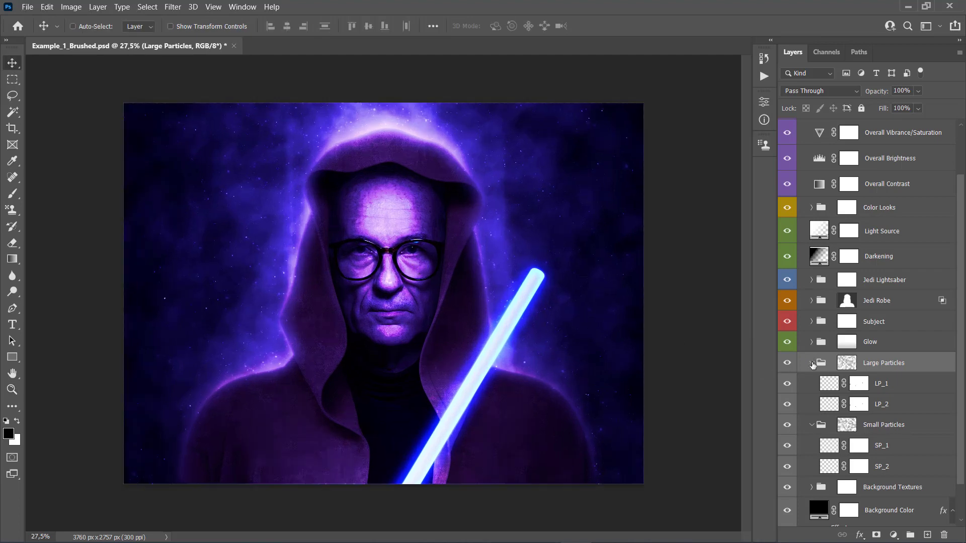
left_click(811, 365)
left_click(813, 383)
scroll(402, 348, "up", 1)
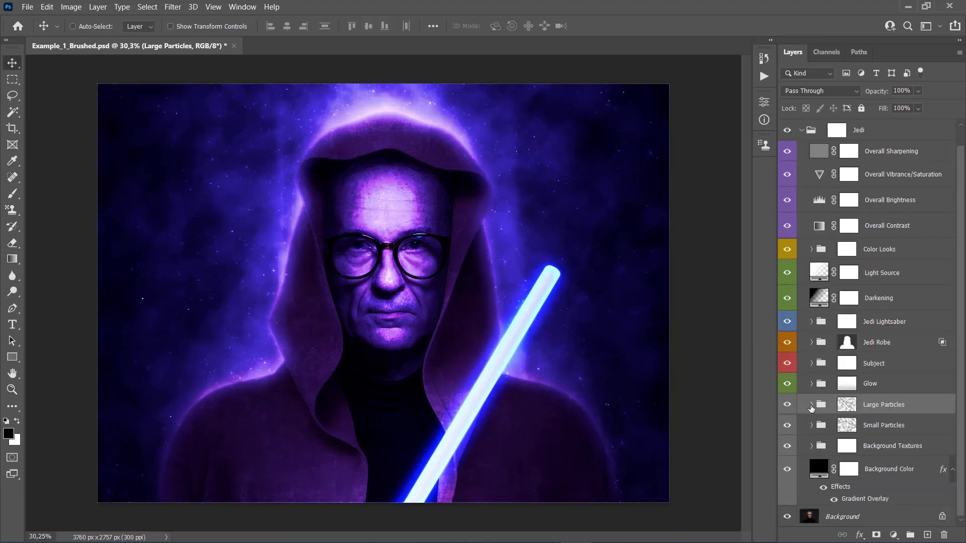
Expand the Large Particles group and adjust the LP_1 layer's opacity
left_click(812, 405)
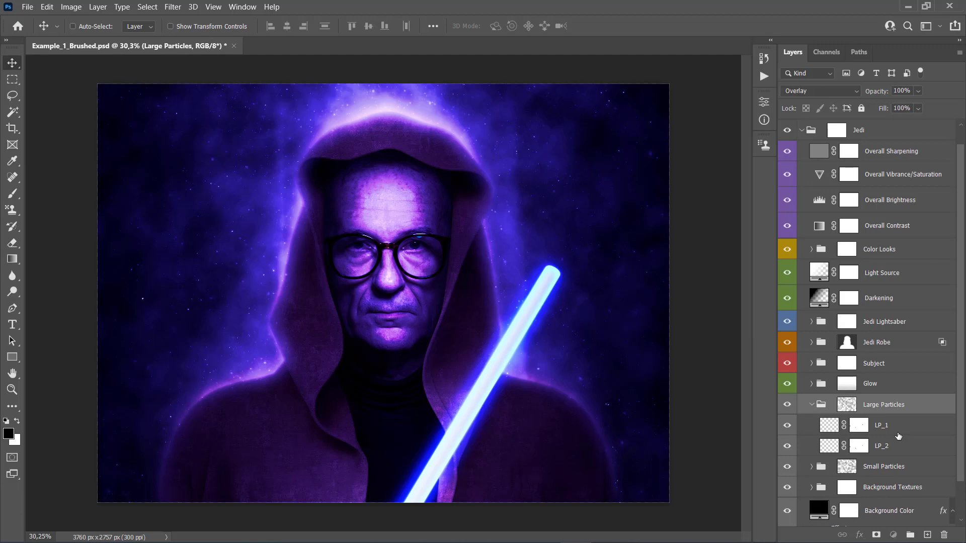
left_click(881, 425)
key("z")
key("ctrl+minus")
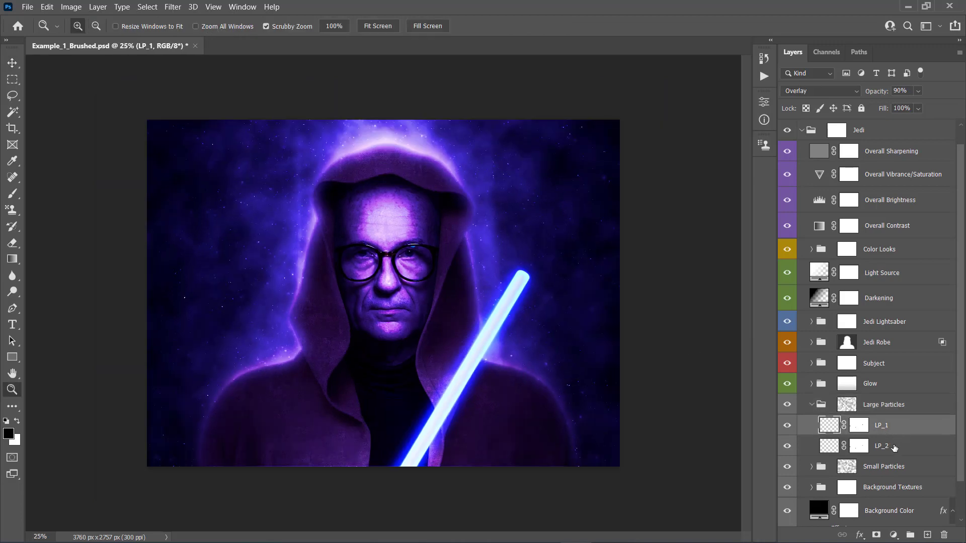
key("v")
left_click(893, 443)
left_click(893, 430)
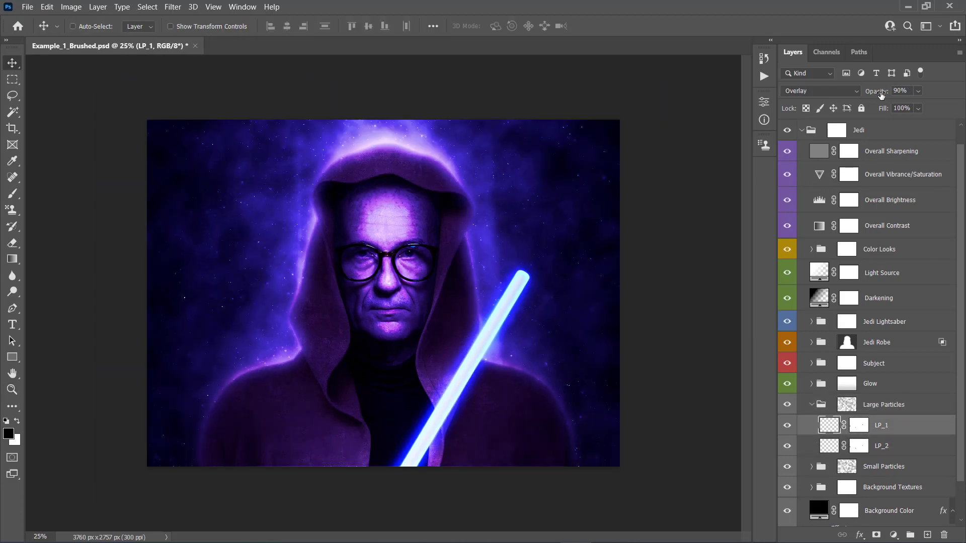
mouse_move(880, 95)
left_mouse_down()
mouse_move(821, 99)
mouse_move(869, 102)
left_mouse_up()
Try a lower opacity on the SP_1 layer in the Small Particles group and undo it
left_click(811, 466)
left_click(899, 489)
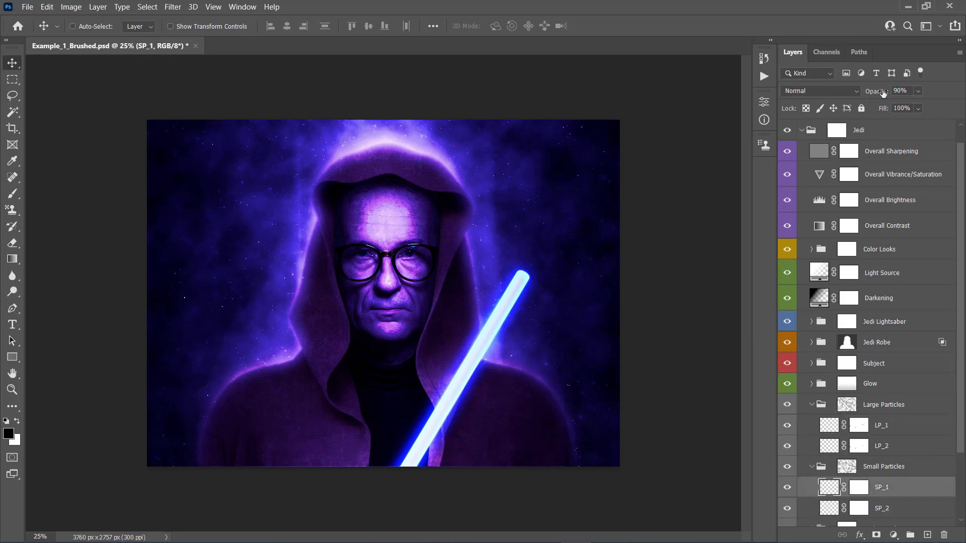
left_click_drag(883, 93, 855, 93)
key("ctrl+z")
Collapse both particle groups and enlarge the image view to about 33%
key("z")
key("v")
key("ctrl+plus")
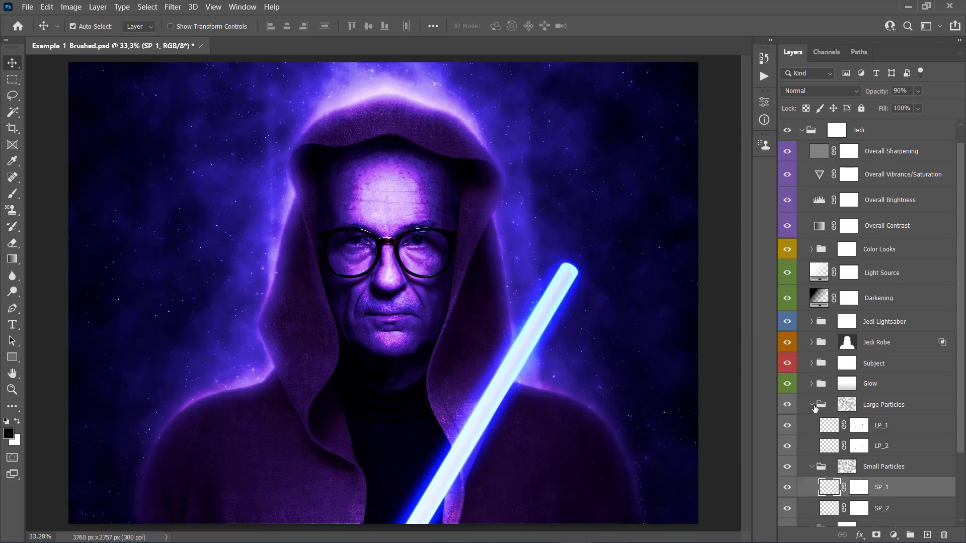
left_click(812, 405)
left_click(812, 425)
Duplicate the Small Particles group, try scaling the copy to 160%, and discard the copy
left_click(910, 426)
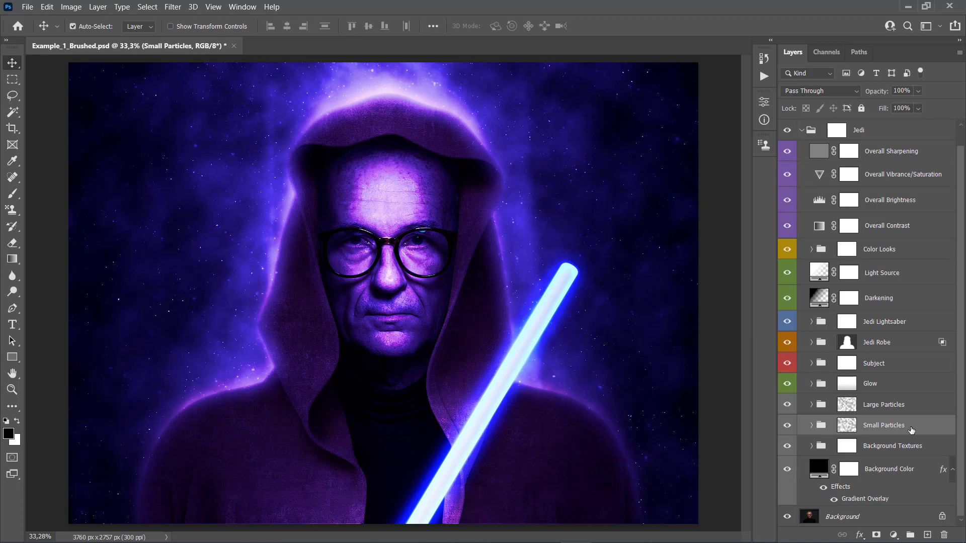
key("ctrl+j")
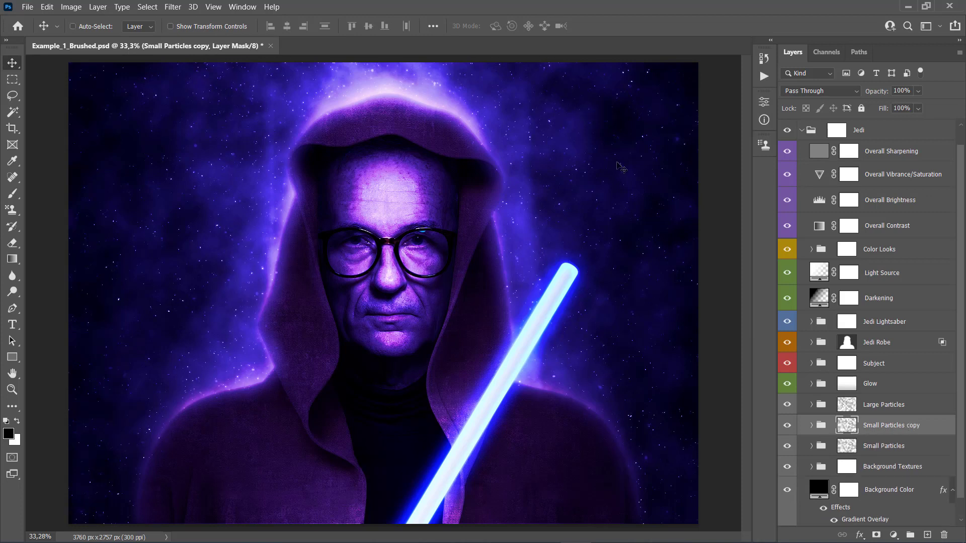
left_click(826, 430)
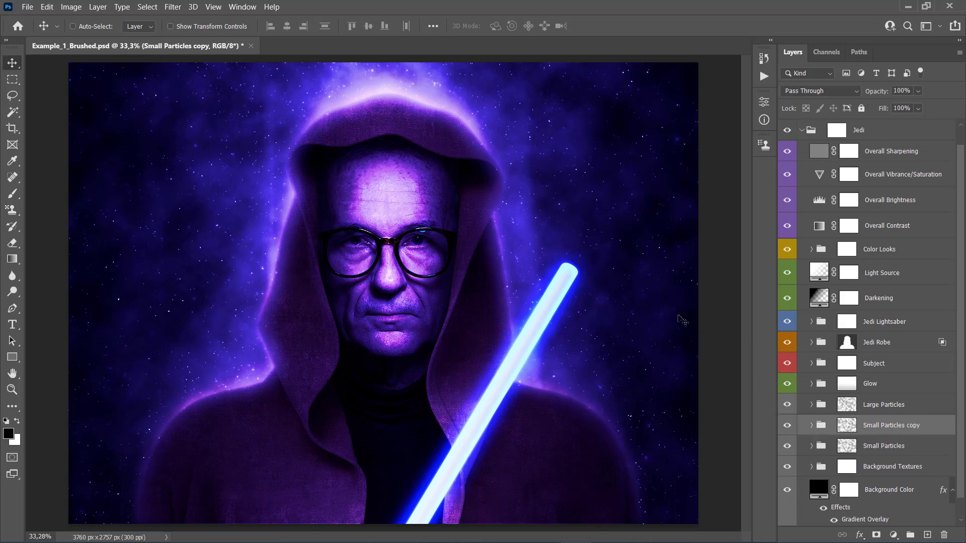
key("ctrl+t")
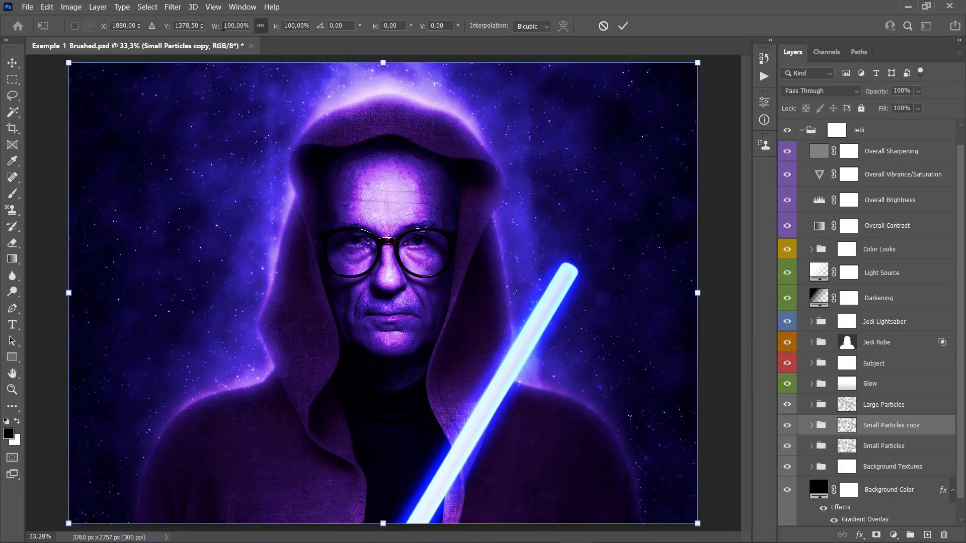
left_click_drag(219, 29, 254, 34)
key("Return")
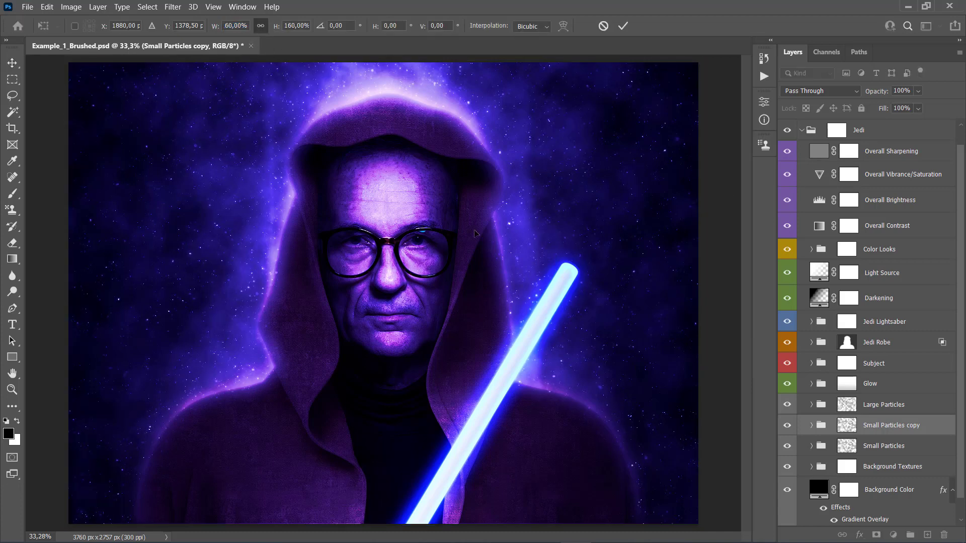
left_click(603, 27)
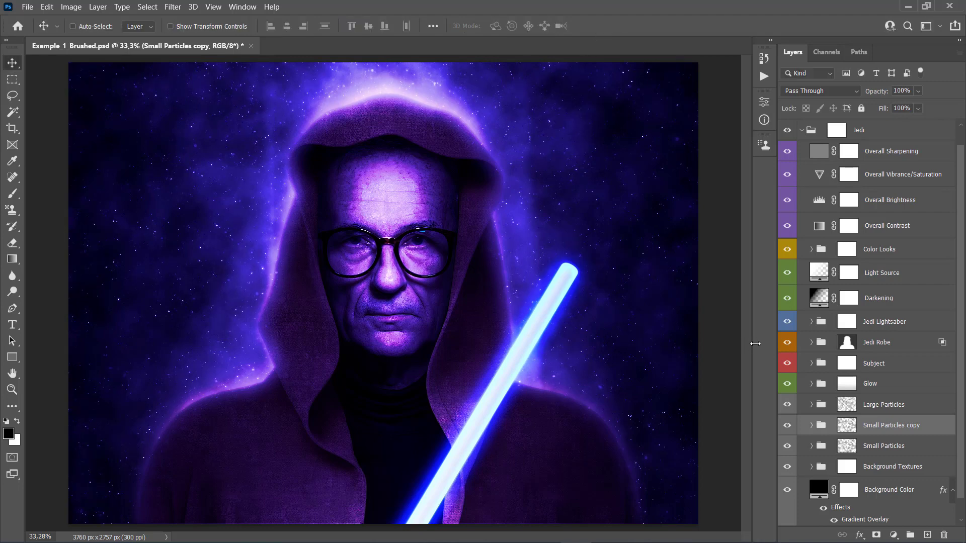
key("Delete")
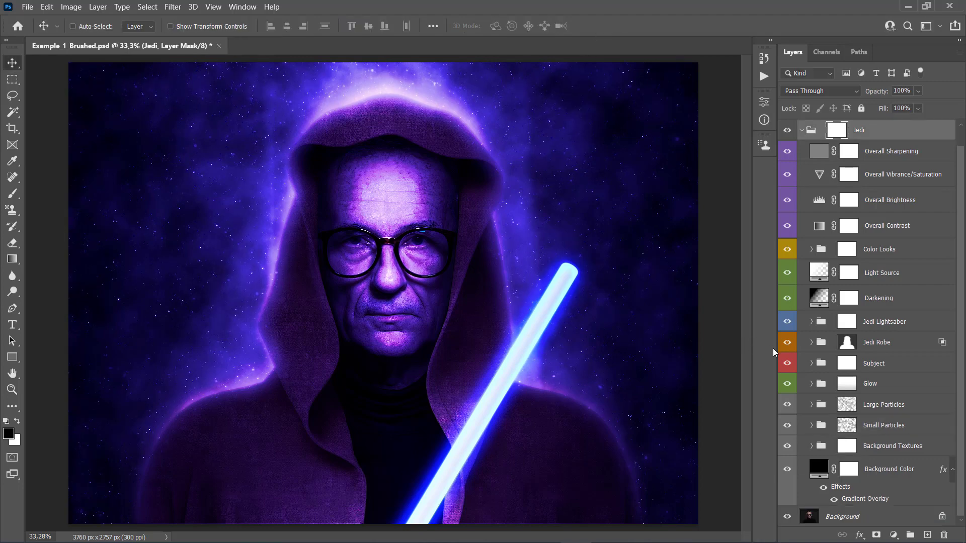
Select the Glow group and compare the image with it hidden and shown
left_click(900, 427)
left_click(900, 404)
left_click(821, 385)
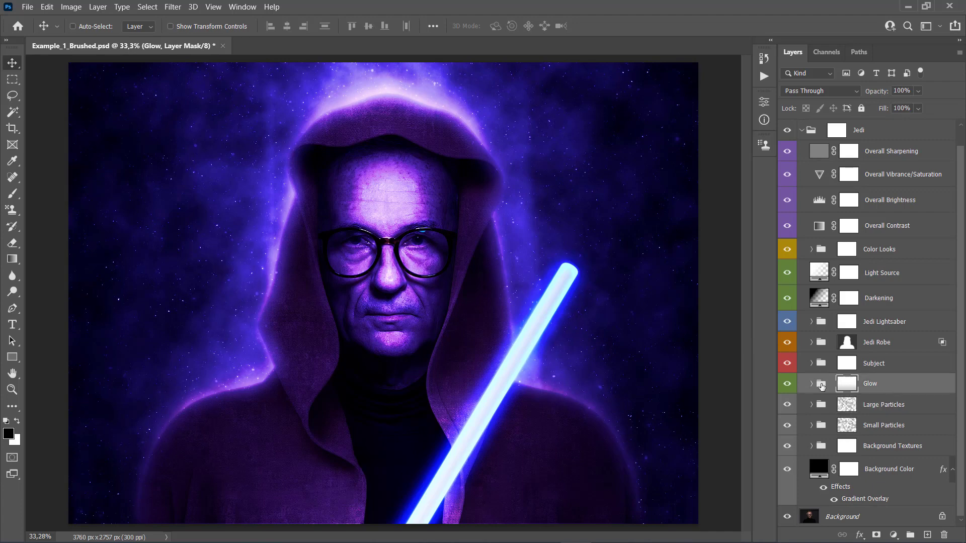
left_click(788, 385)
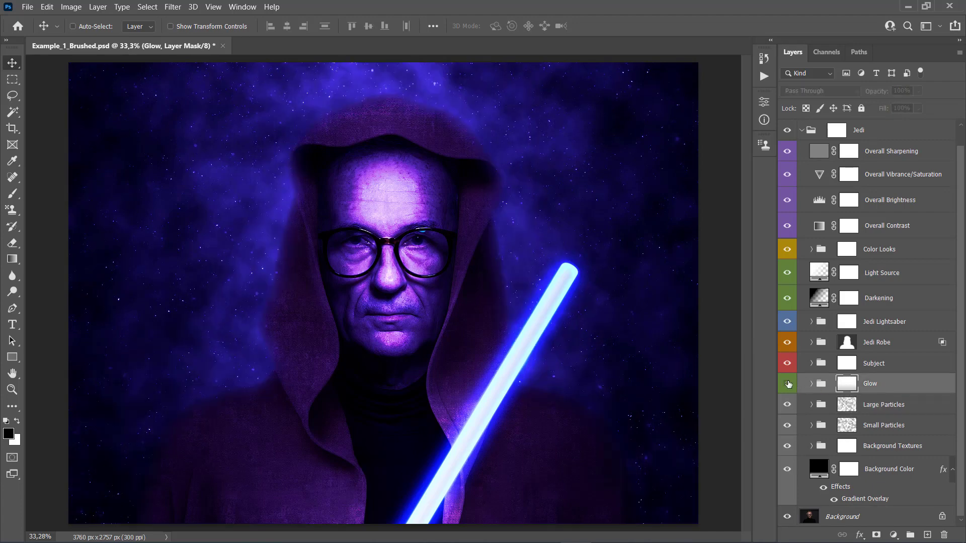
left_click(787, 385)
left_click(788, 384)
left_click(788, 384)
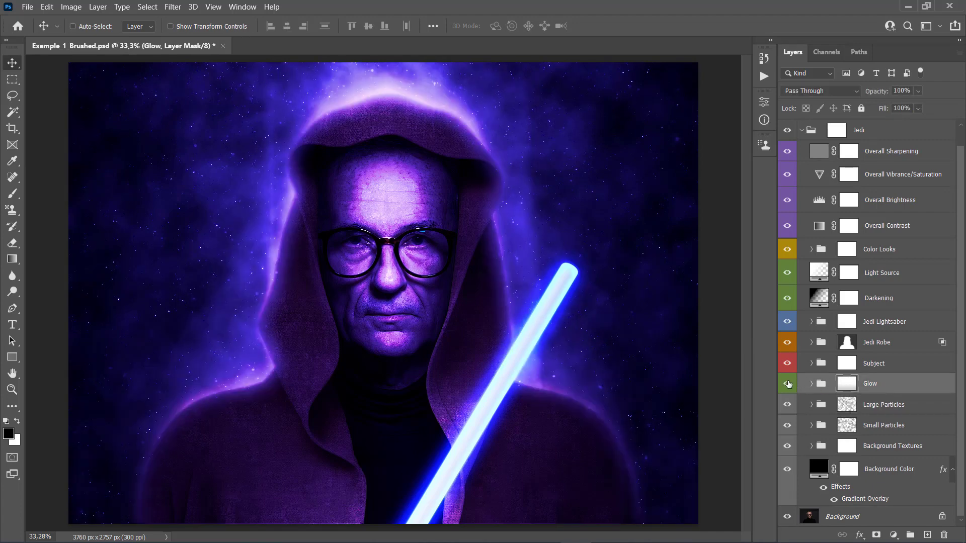
Expand the Glow group, check the G_1 layer's effect by hiding and showing it, and select the G_2 layer
left_click(811, 384)
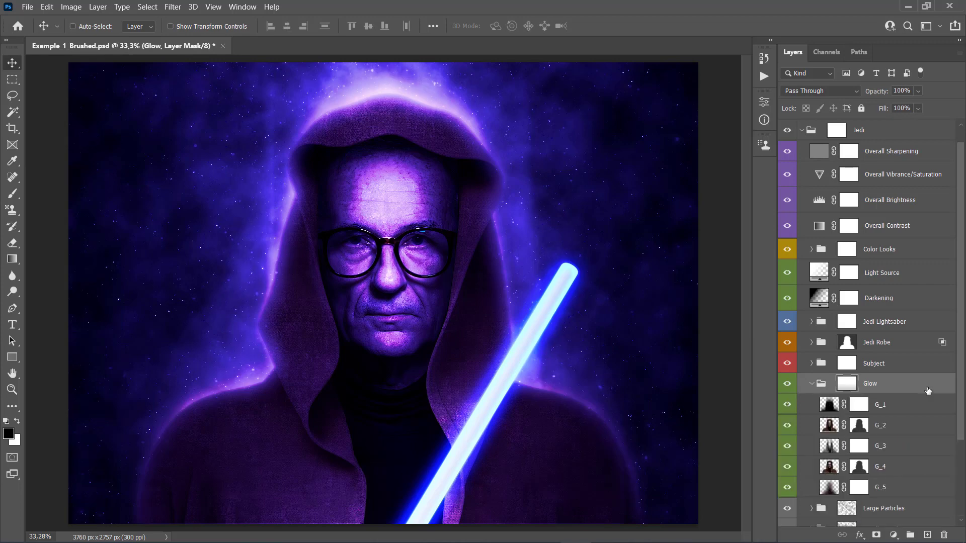
scroll(928, 391, "down", 3)
left_click(901, 324)
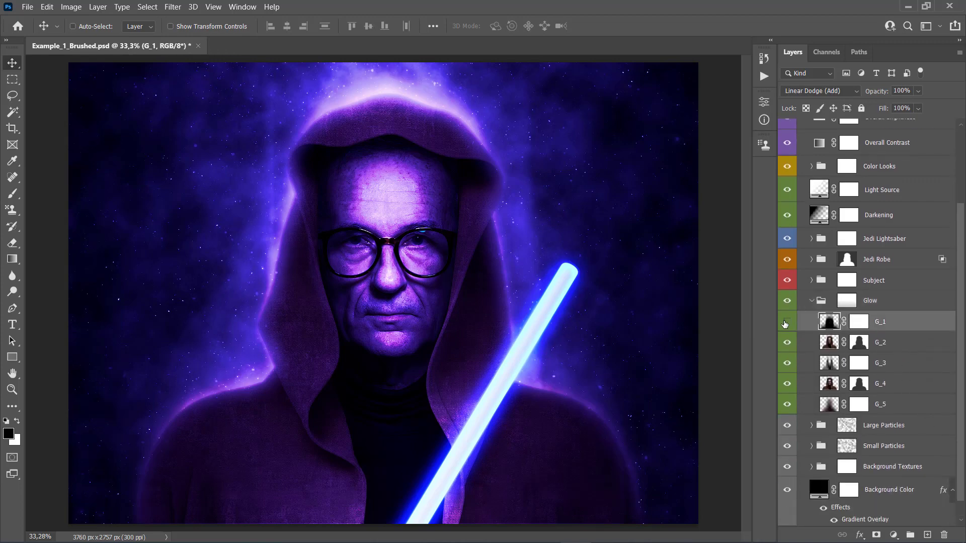
mouse_move(785, 324)
left_mouse_down()
mouse_move(789, 388)
mouse_move(788, 322)
left_mouse_up()
left_click(893, 342)
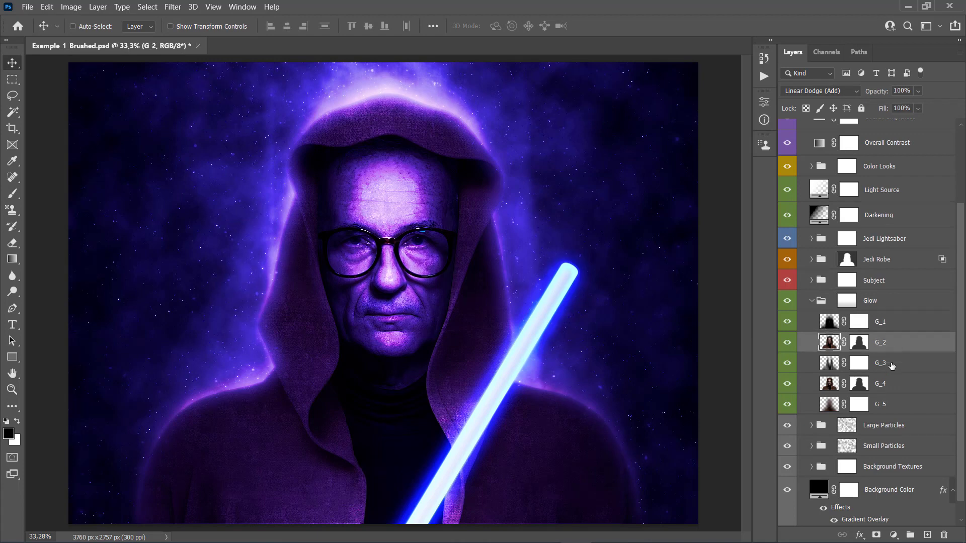
Look through the G_1 to G_5 layers in the Glow group and inspect the subject's glow in the image at about 33%
left_click(891, 362)
left_click(888, 384)
left_click(886, 395)
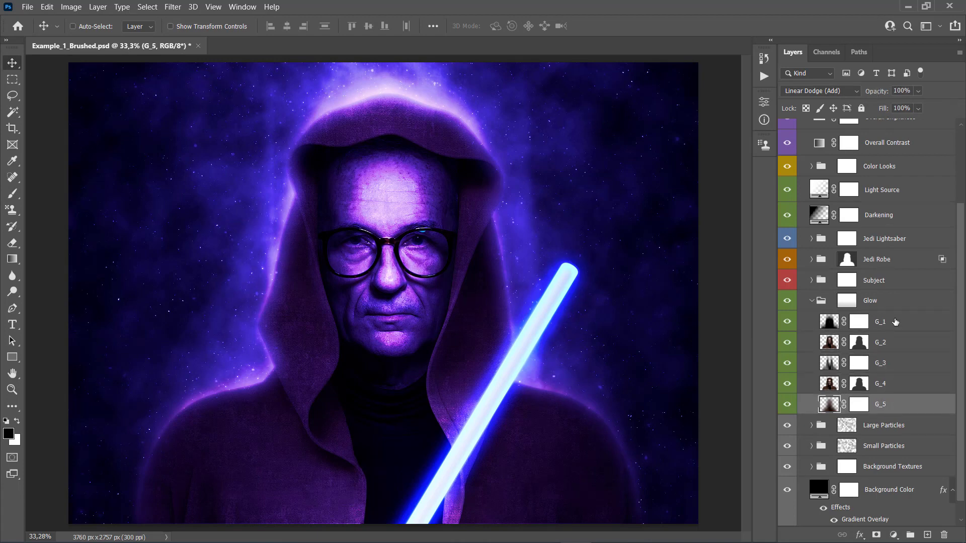
left_click(895, 364)
left_click(896, 342)
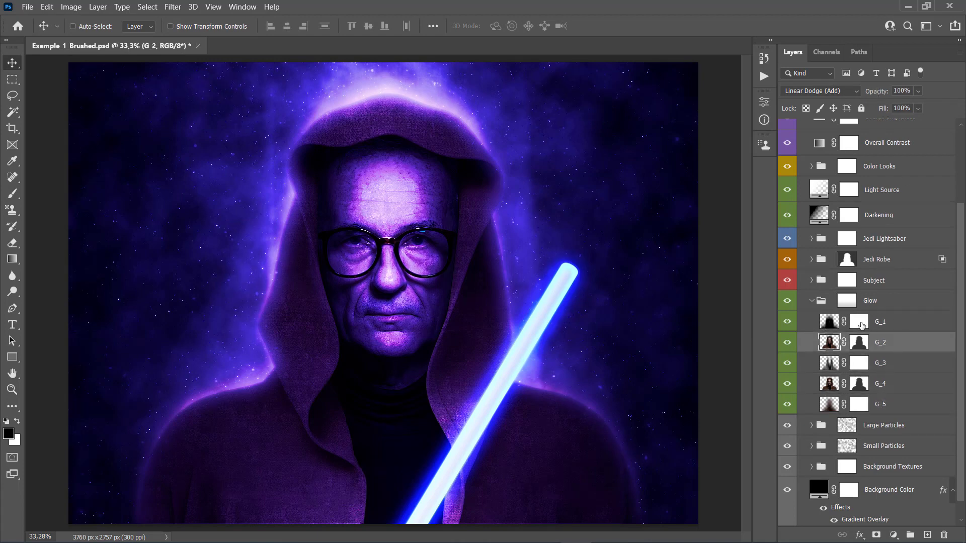
left_click(862, 324)
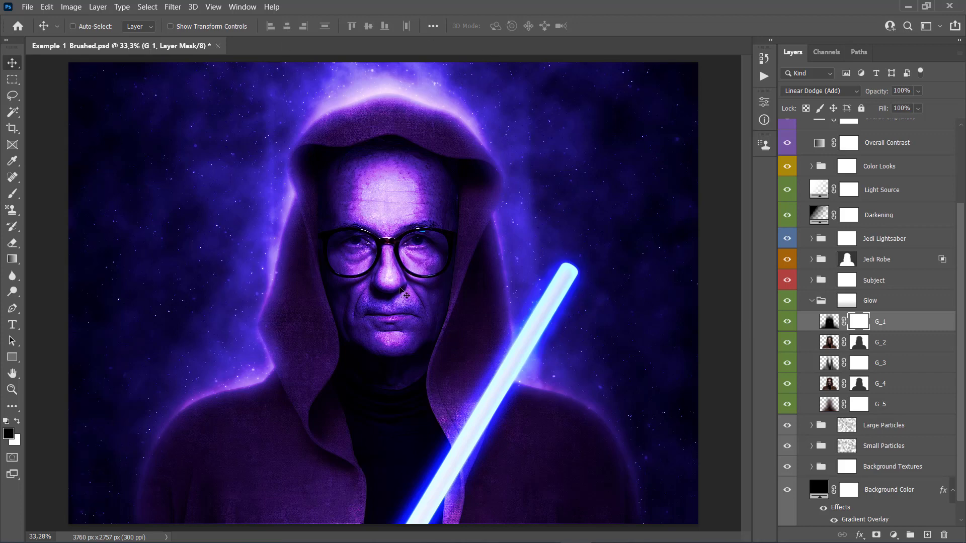
scroll(415, 289, "up", 1)
scroll(415, 288, "down", 1)
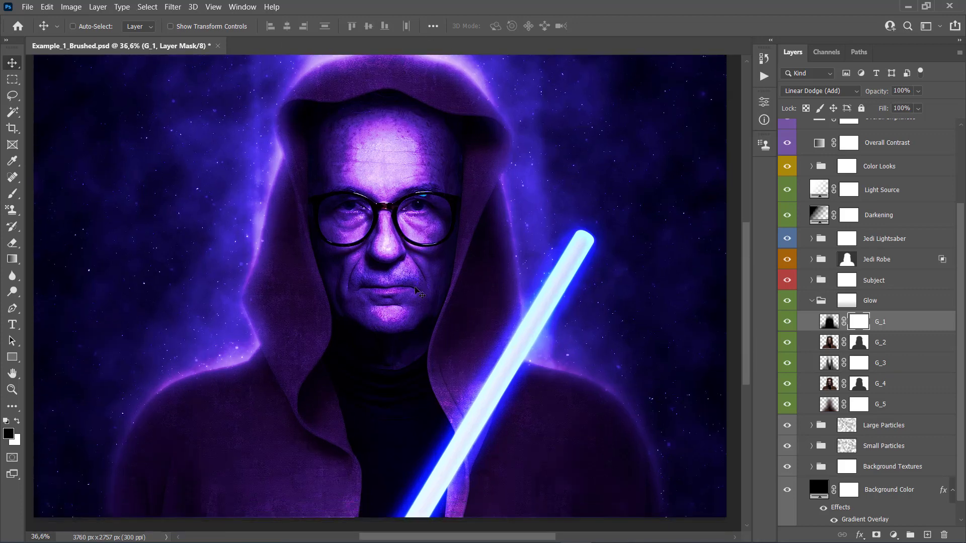
key("z")
left_click(415, 297, "alt")
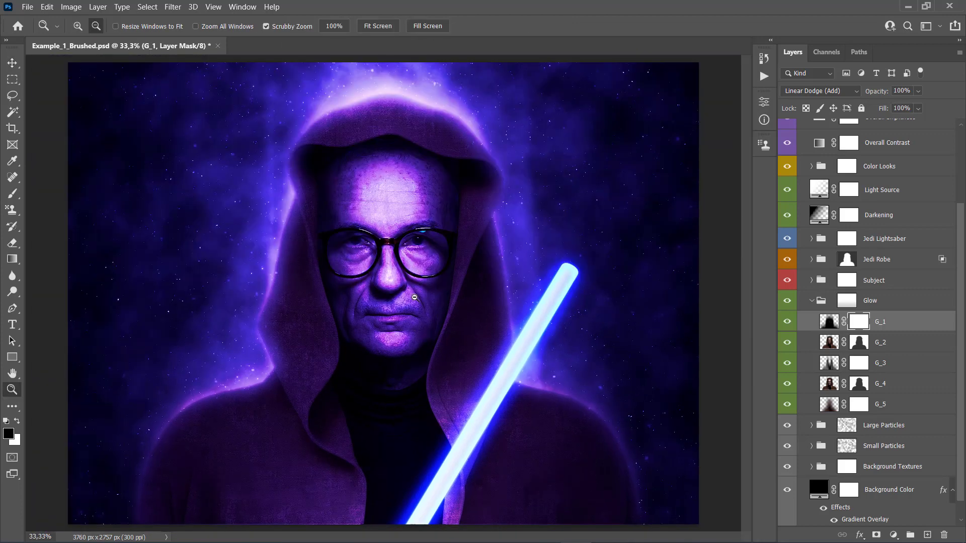
key("v")
Select the Glow group's mask and compare the image with the mask disabled and enabled
left_click(846, 305)
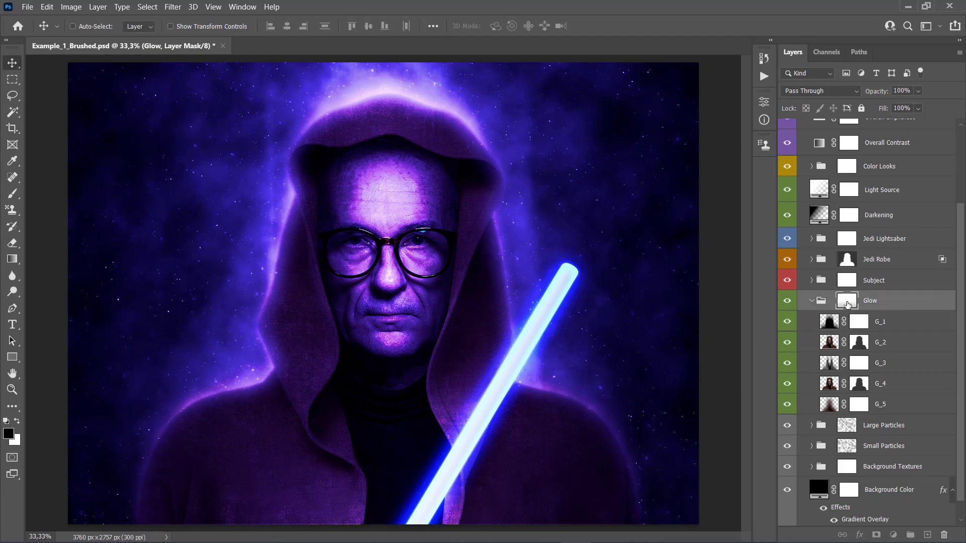
left_click(848, 304, "shift")
left_click(848, 304, "shift")
left_click(847, 302, "shift")
Raise the Glow group mask's density to 100% and view the mask on its own before returning to the image
left_click(764, 104)
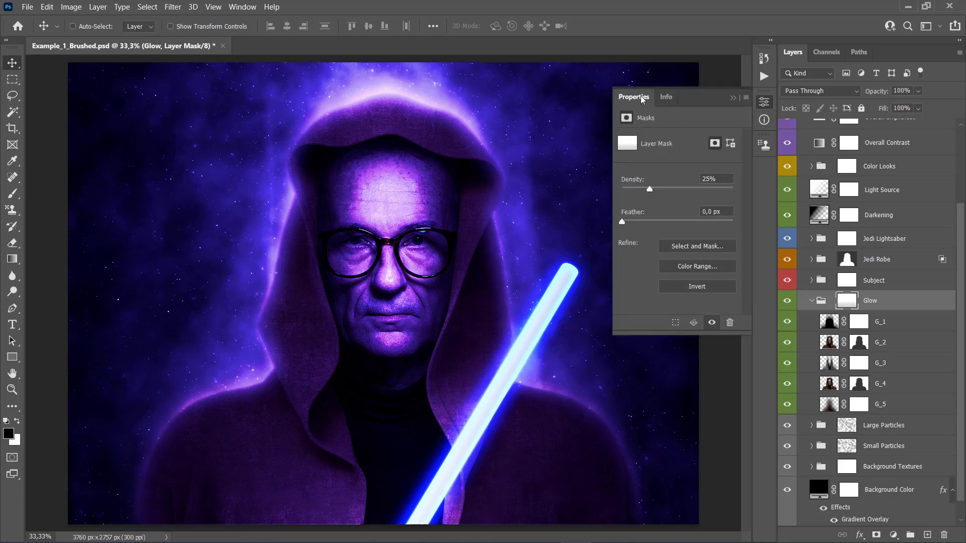
left_click_drag(649, 192, 740, 196)
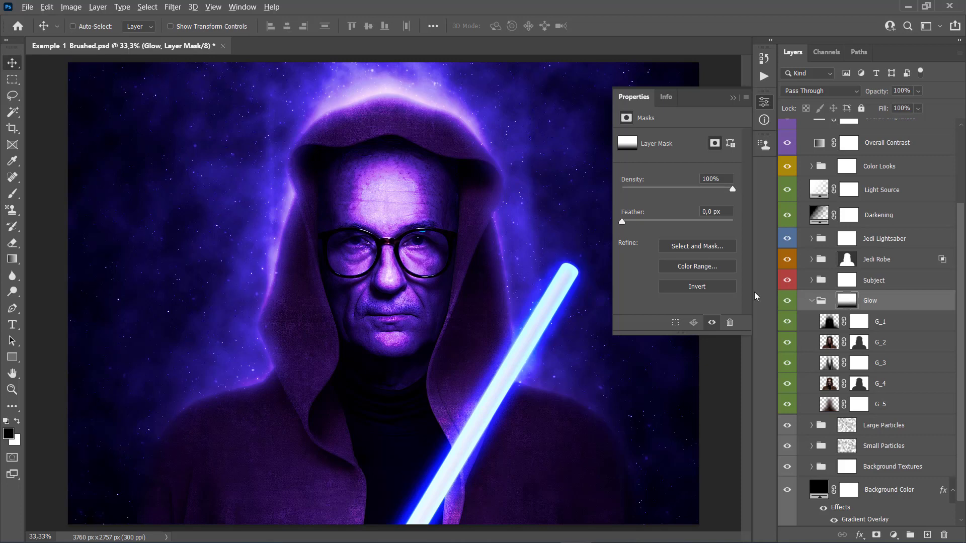
left_click(847, 302, "alt")
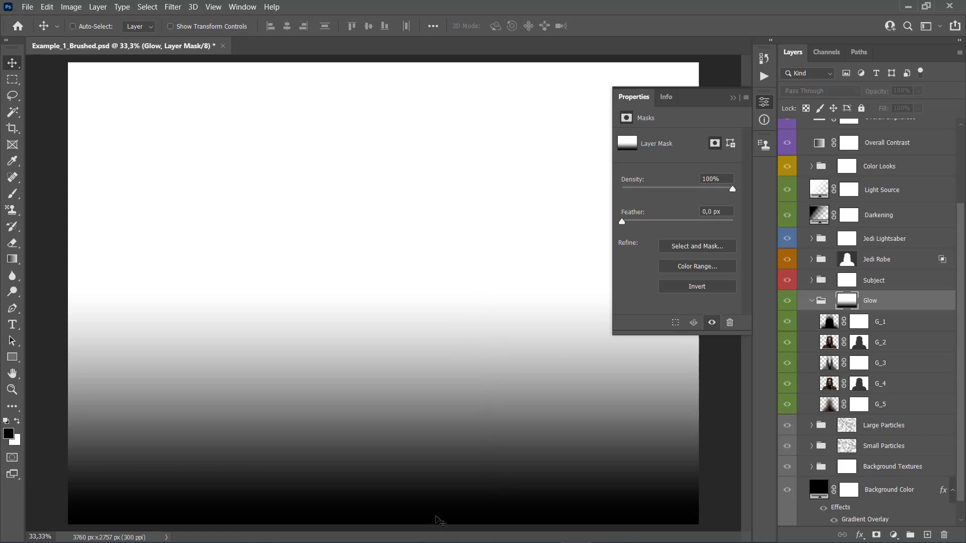
left_click(846, 300, "alt")
Lower the Glow mask's density to 77% and try stretching its gradient upward with Free Transform
left_click_drag(732, 189, 708, 190)
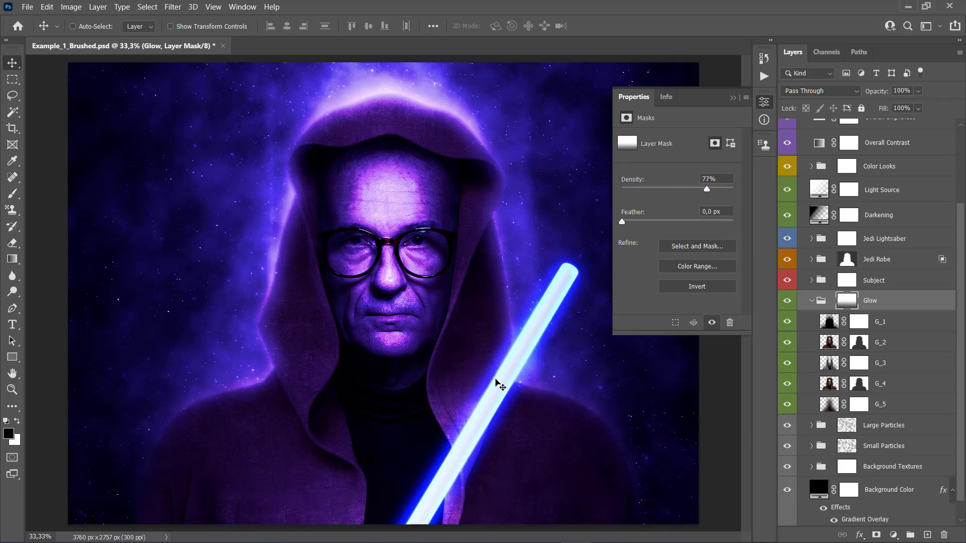
key("ctrl+t")
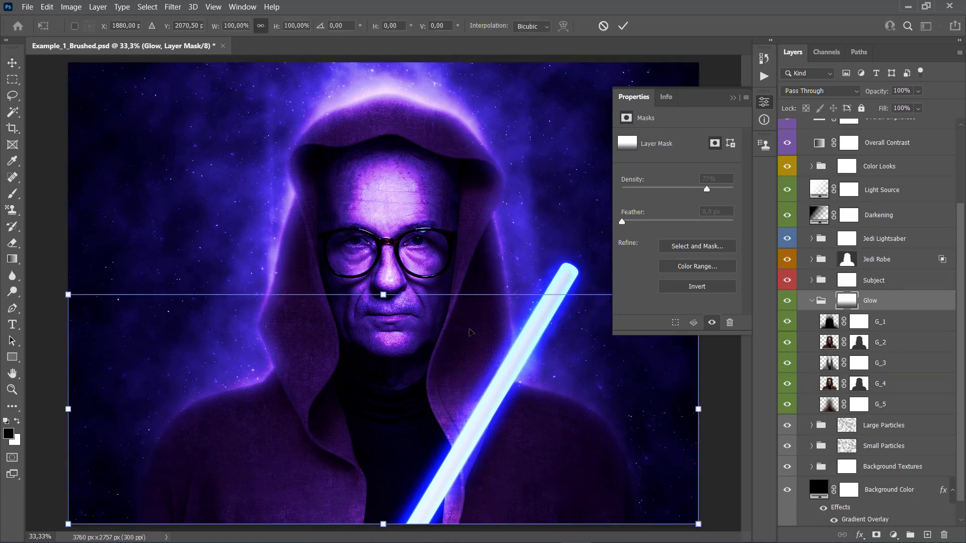
left_click_drag(384, 294, 371, 208)
key("Escape")
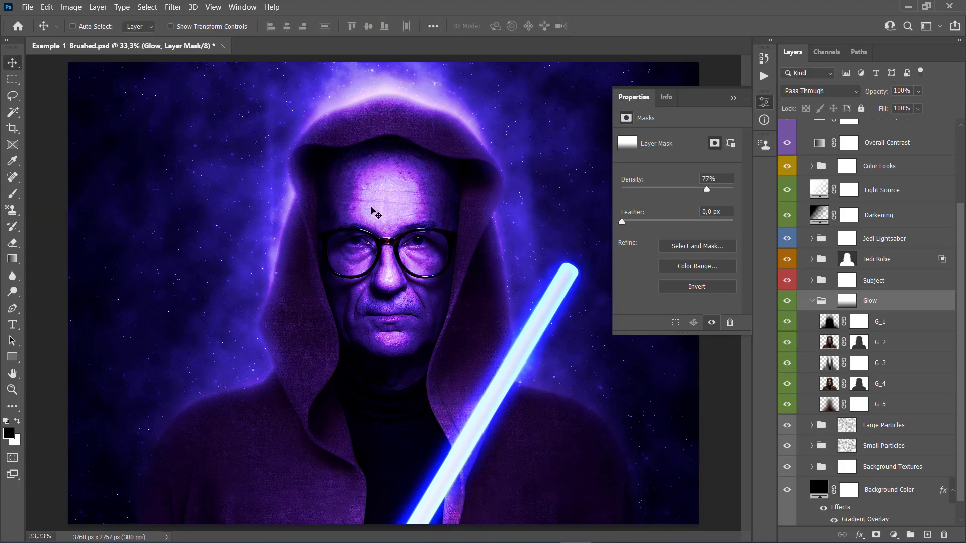
Move the Glow mask's gradient further down the image and set the mask density to 60%
key("ctrl+t")
left_click_drag(433, 331, 421, 408)
left_click(622, 26)
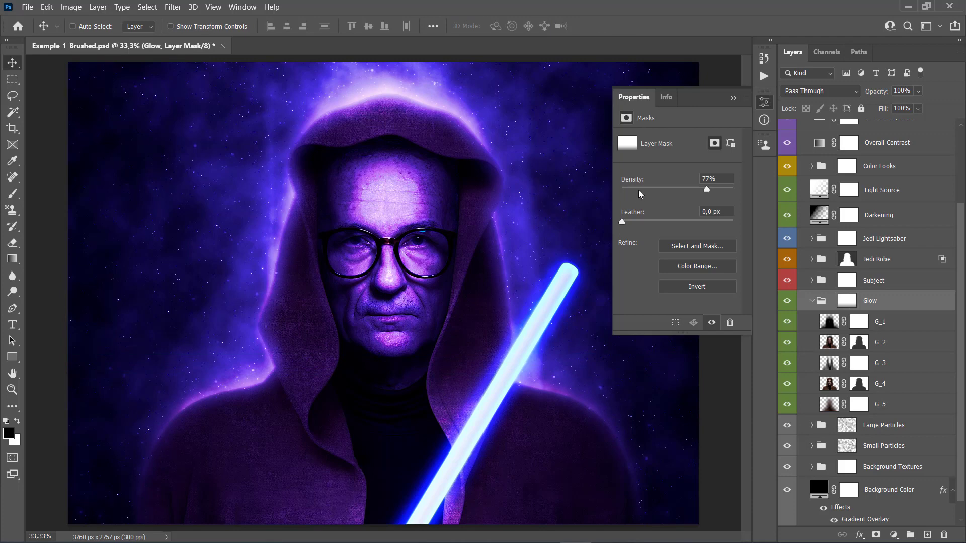
left_click_drag(639, 194, 690, 200)
Check the adjusted Glow mask by disabling and re-enabling it
left_click(847, 300, "shift")
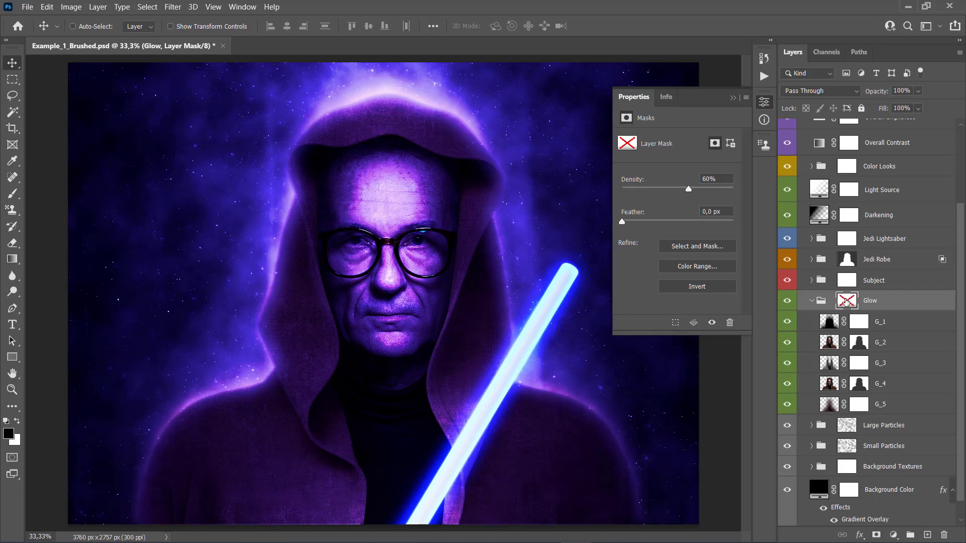
left_click(847, 301, "shift")
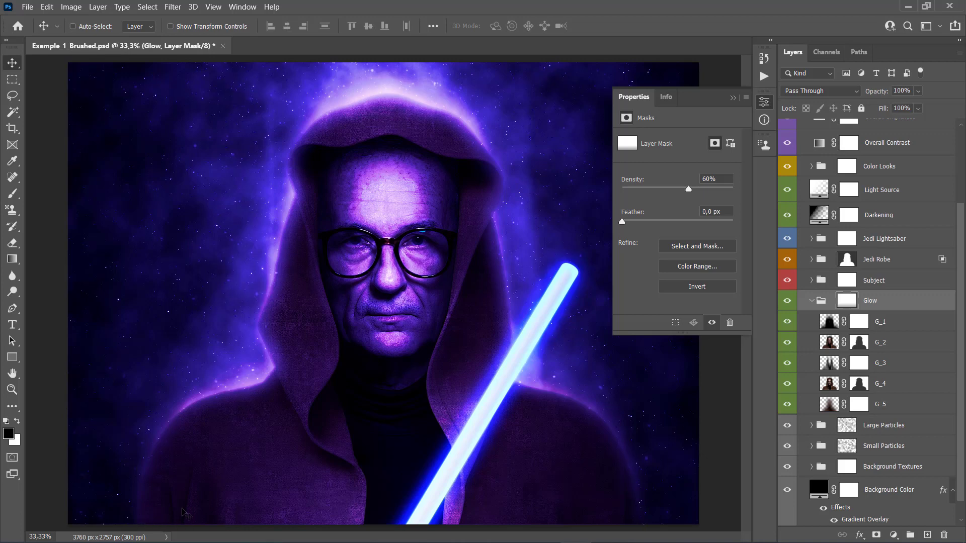
left_click(848, 305, "shift")
left_click(848, 304, "shift")
Go through the glow layers G_1 to G_5 one by one and collapse the Glow group
left_click(876, 319)
left_click(881, 342)
left_click(884, 363)
left_click(887, 382)
left_click(884, 406)
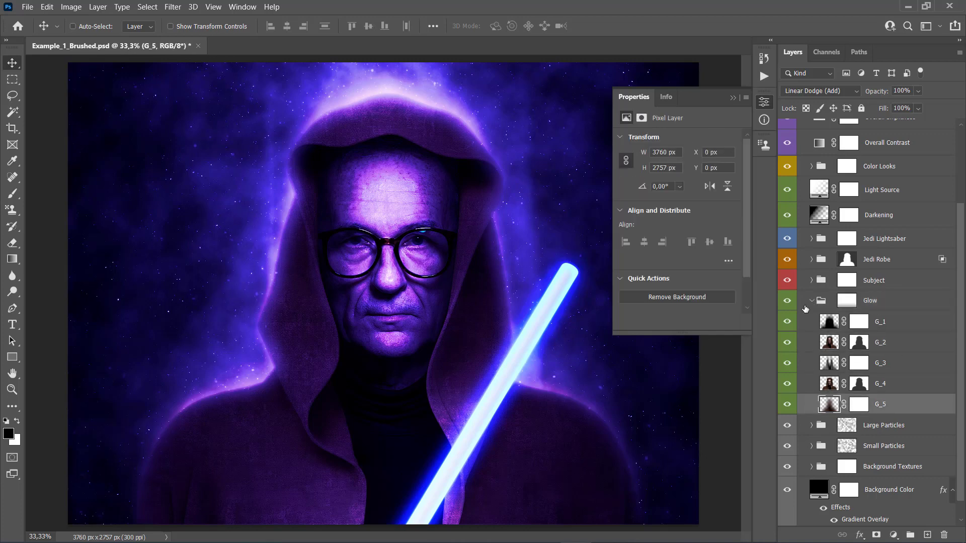
left_click(812, 301)
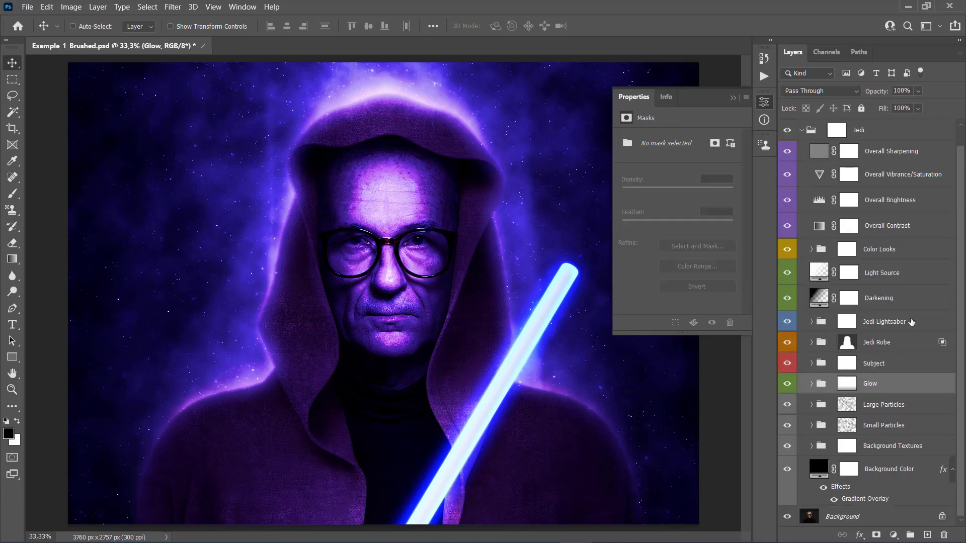
Expand the Subject group and compare the image with the - Subject cutout layer hidden and shown
left_click(880, 361)
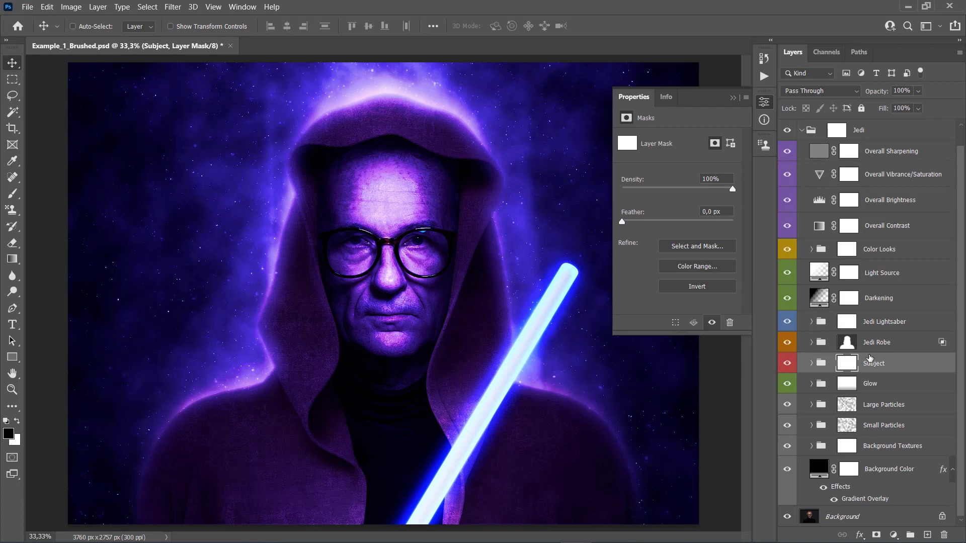
left_click(812, 364)
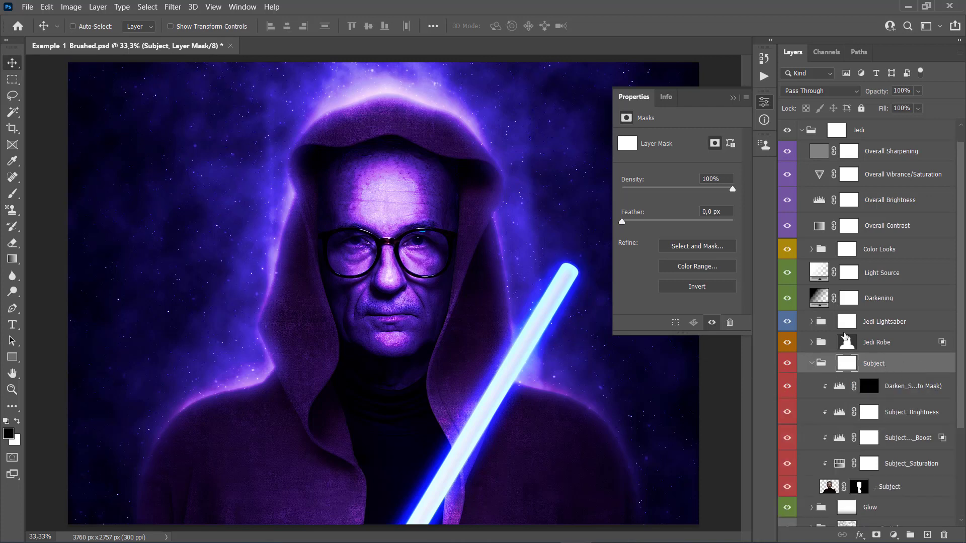
scroll(916, 403, "down", 4)
left_click(914, 406)
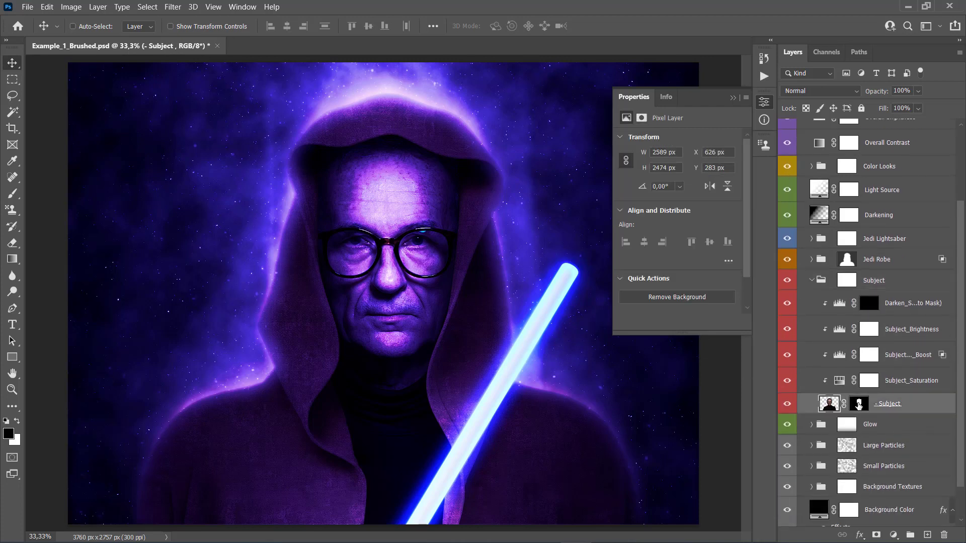
left_click(789, 404)
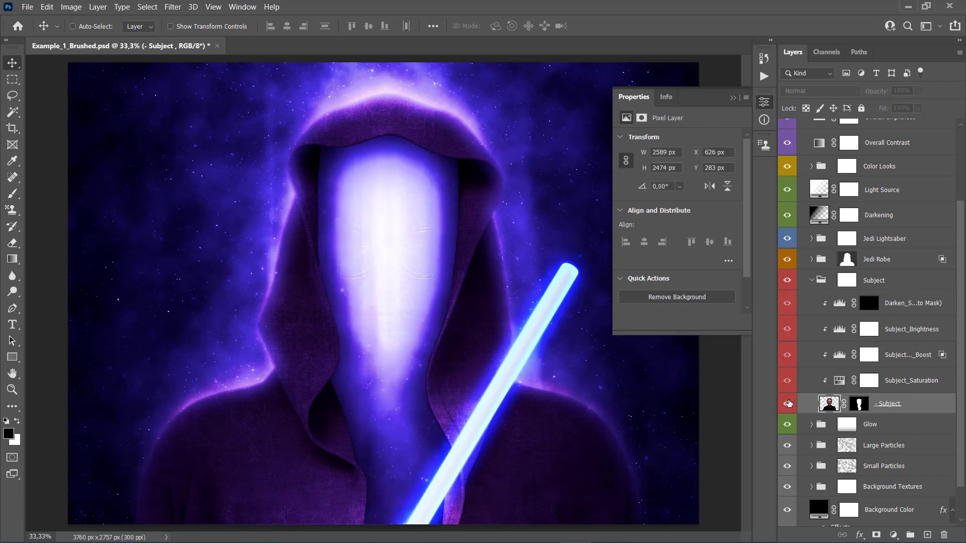
left_click(788, 404)
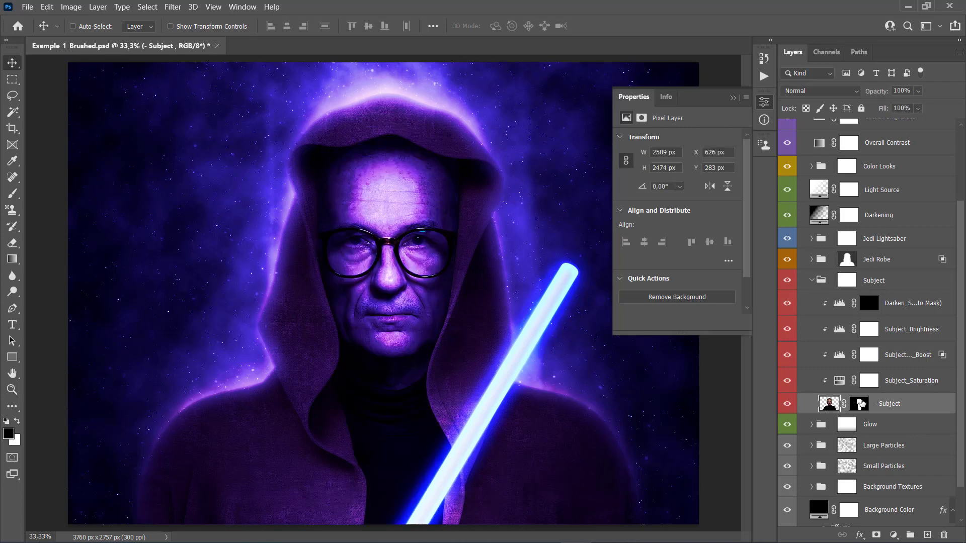
Open the Subject_Saturation adjustment and reduce its saturation to -39
left_click(837, 382)
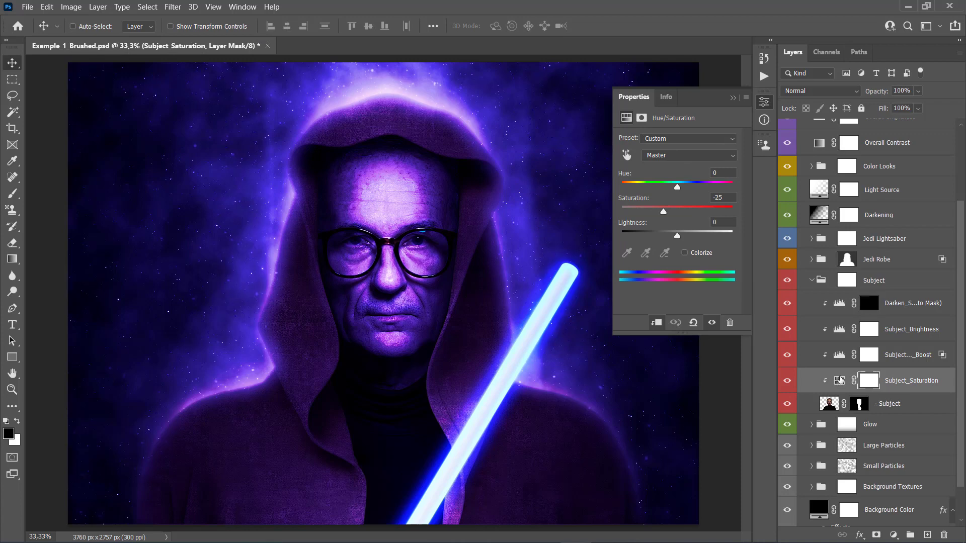
left_click(838, 382)
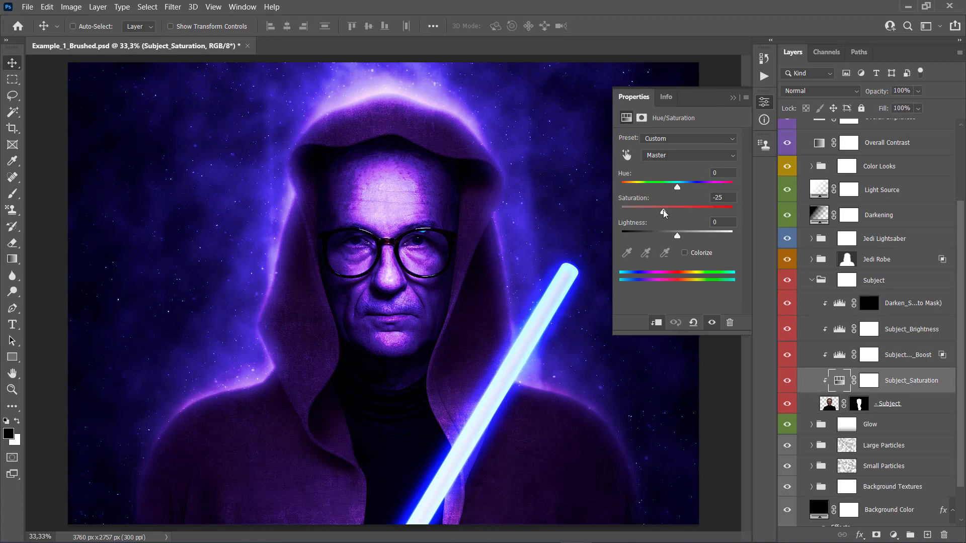
mouse_move(665, 214)
left_mouse_down()
mouse_move(640, 214)
mouse_move(678, 213)
mouse_move(656, 214)
left_mouse_up()
scroll(871, 234, "up", 2)
scroll(872, 234, "down", 1)
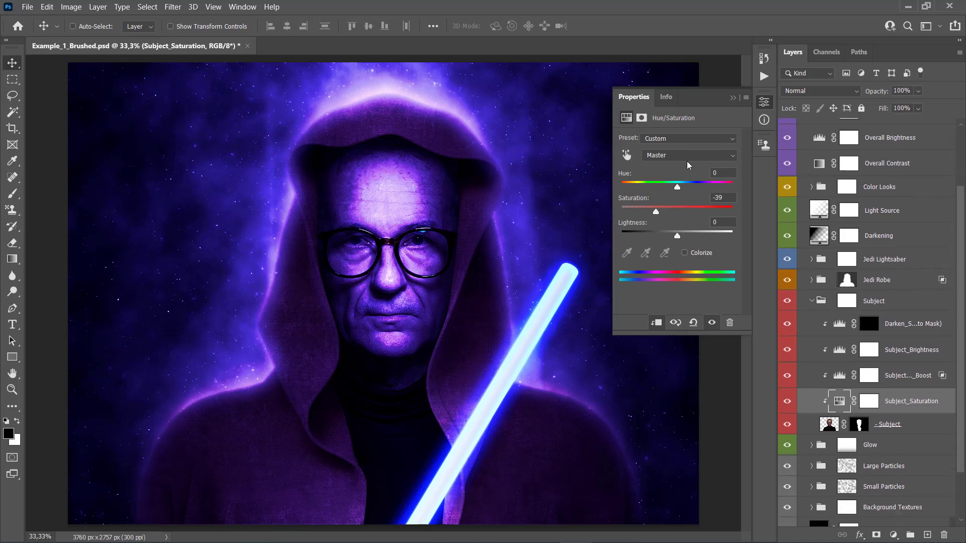
Compare Subject_Saturation hidden and shown, and set its saturation to 0 after trying -100
left_click_drag(656, 211, 676, 210)
left_click(786, 400)
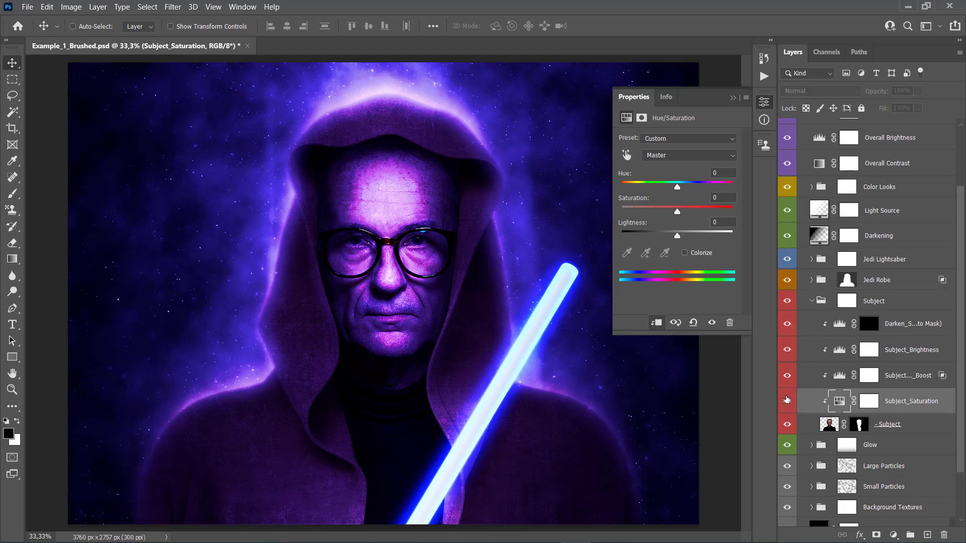
left_click(787, 400)
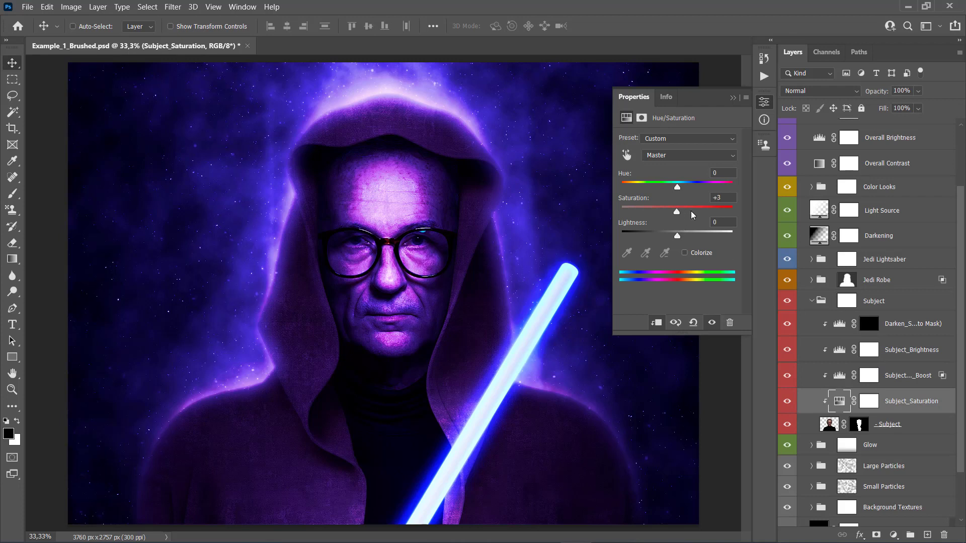
left_click_drag(691, 211, 607, 209)
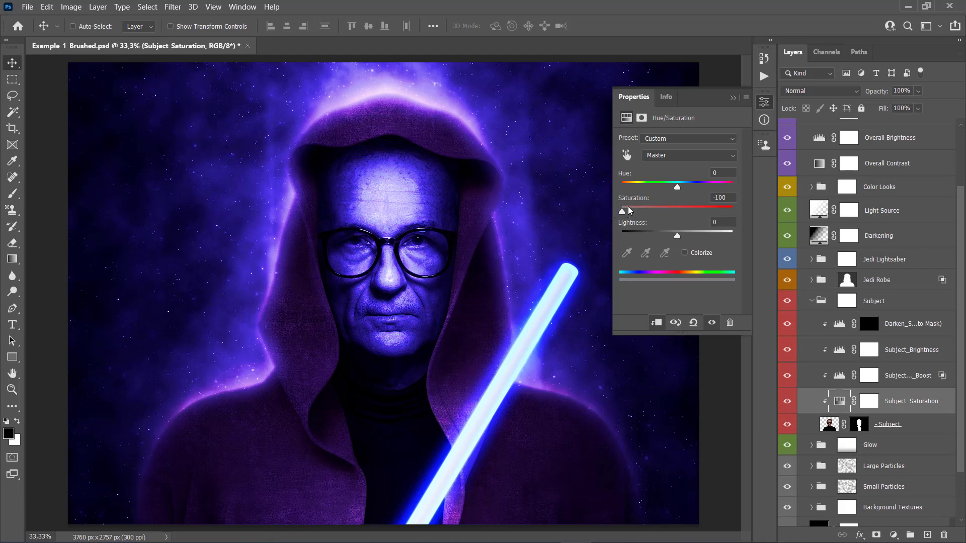
left_click_drag(642, 212, 678, 207)
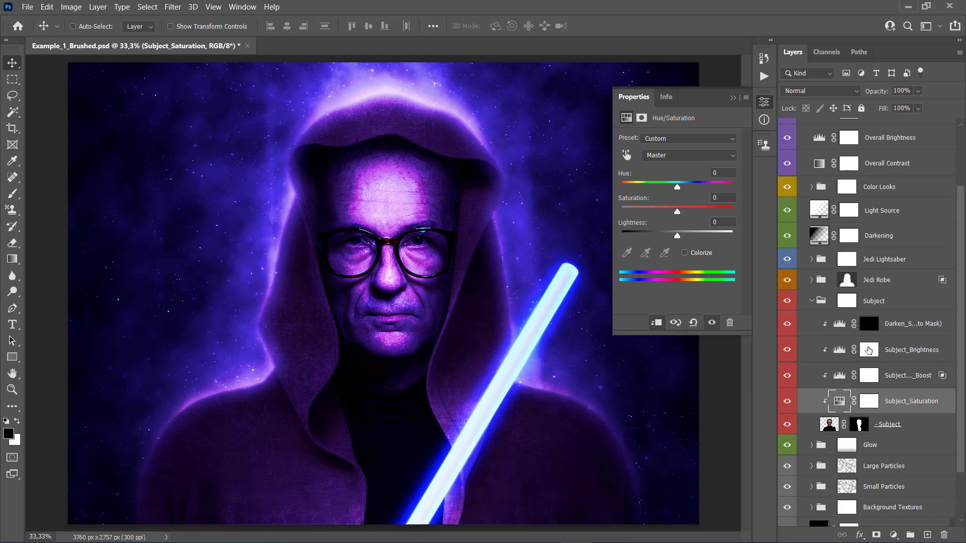
Compare the Subject_Highlights_Boost layer hidden and shown, and adjust the white input level of its Levels
left_click(916, 382)
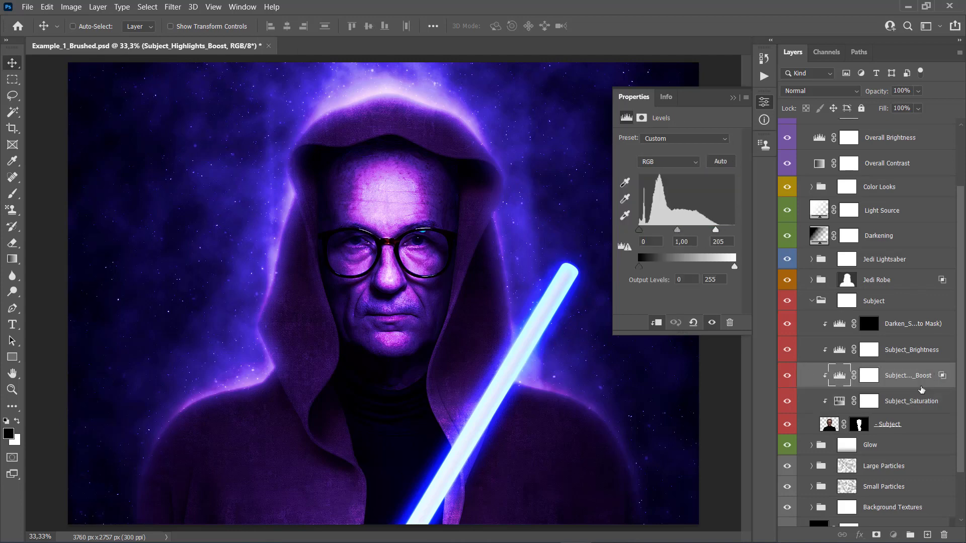
left_click(839, 375)
left_click(794, 380)
left_click(794, 381)
left_click(793, 381)
left_click(793, 380)
mouse_move(716, 232)
left_mouse_down()
mouse_move(743, 232)
mouse_move(702, 232)
mouse_move(714, 234)
left_mouse_up()
Try darkening the midtones of the Subject_Brightness Levels to 0.85 and undo the change
left_click(911, 352)
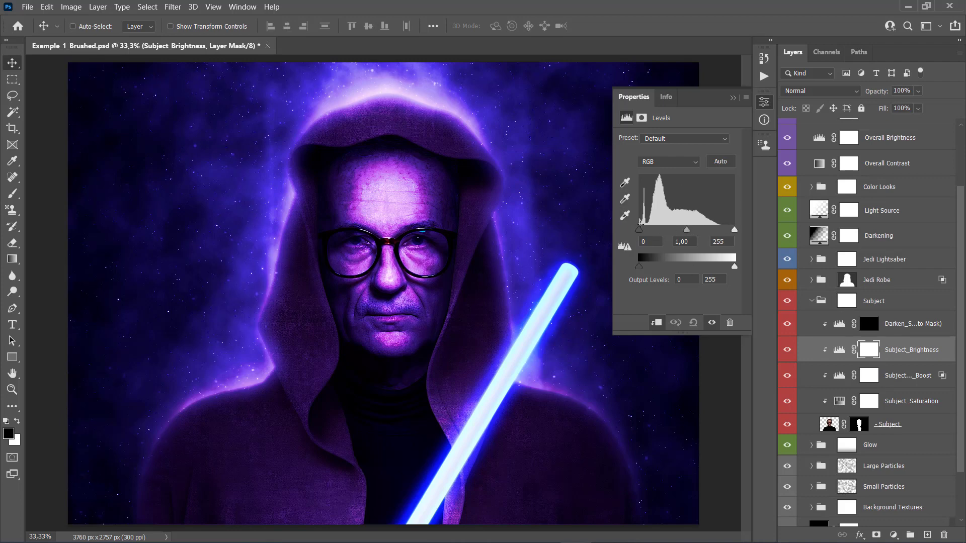
mouse_move(641, 230)
left_mouse_down()
mouse_move(650, 234)
mouse_move(612, 232)
mouse_move(649, 230)
mouse_move(632, 230)
left_mouse_up()
left_click_drag(734, 233, 693, 231)
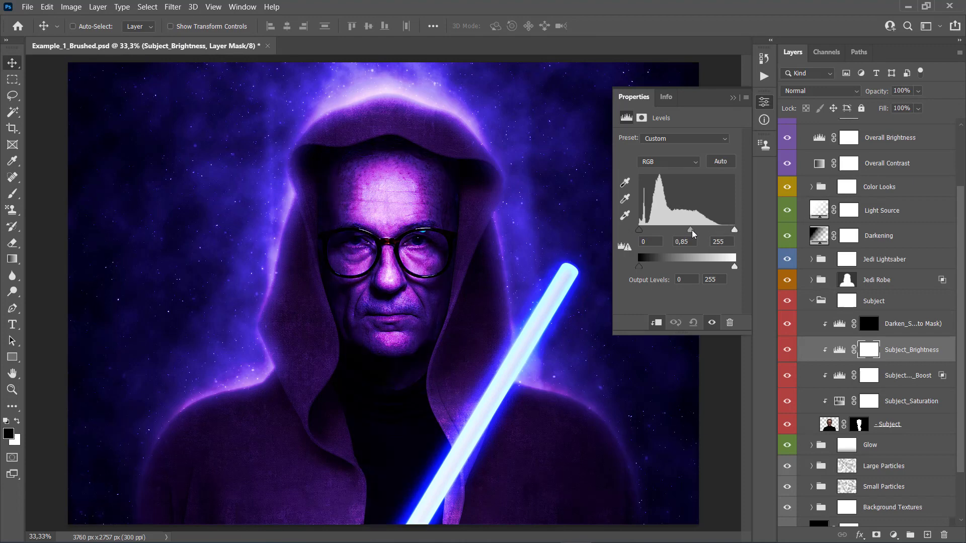
key("ctrl+z")
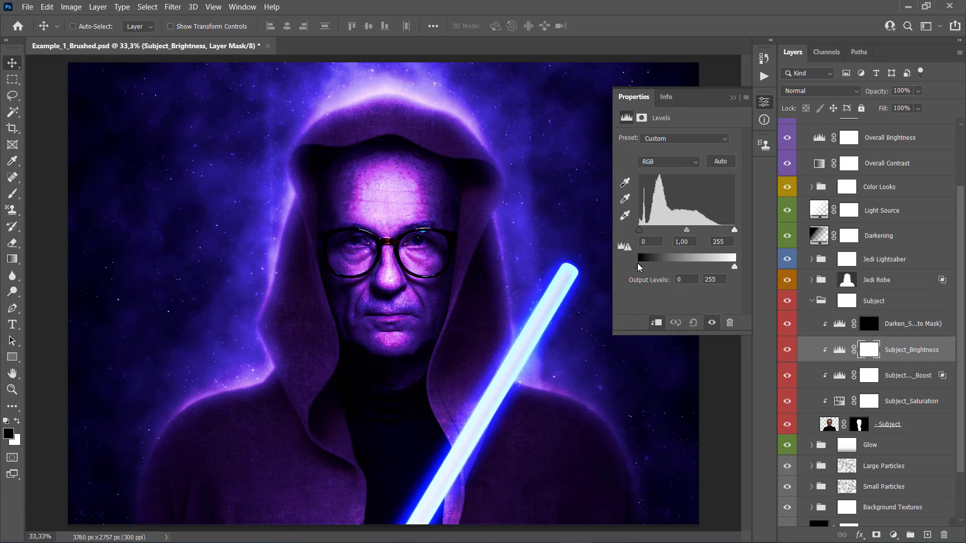
Adjust the output, midtone and white input levels of Subject_Brightness and compare the layer hidden and shown
left_click_drag(640, 266, 598, 267)
mouse_move(735, 268)
left_mouse_down()
mouse_move(713, 268)
mouse_move(749, 266)
left_mouse_up()
left_click_drag(687, 230, 685, 230)
left_click_drag(732, 229, 731, 229)
left_click(787, 350)
left_click(786, 349)
Select the Darken_Subject_Details (Brush White Into Mask) layer and read its full name without renaming it
double_click(909, 326)
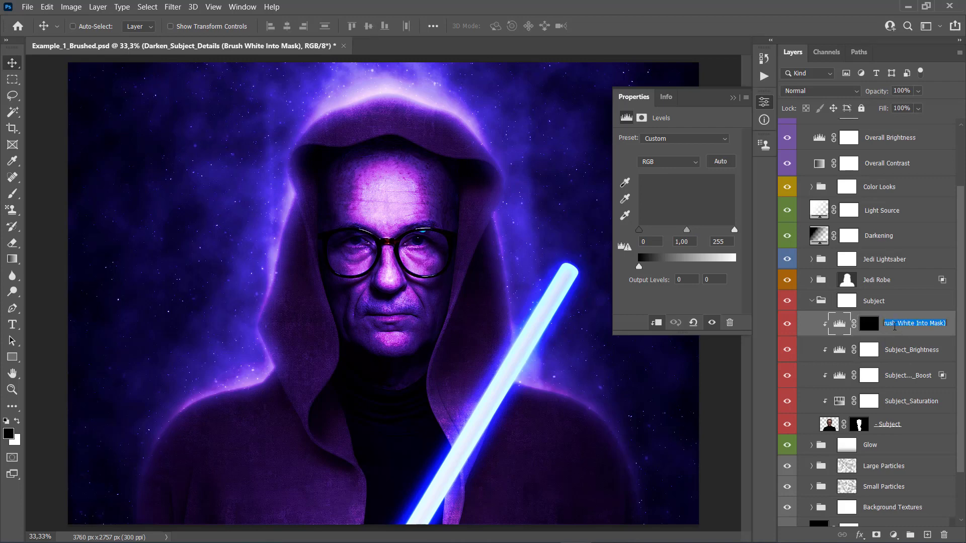
mouse_move(894, 326)
left_mouse_down()
mouse_move(881, 326)
mouse_move(947, 326)
mouse_move(888, 326)
left_mouse_up()
left_click(917, 333)
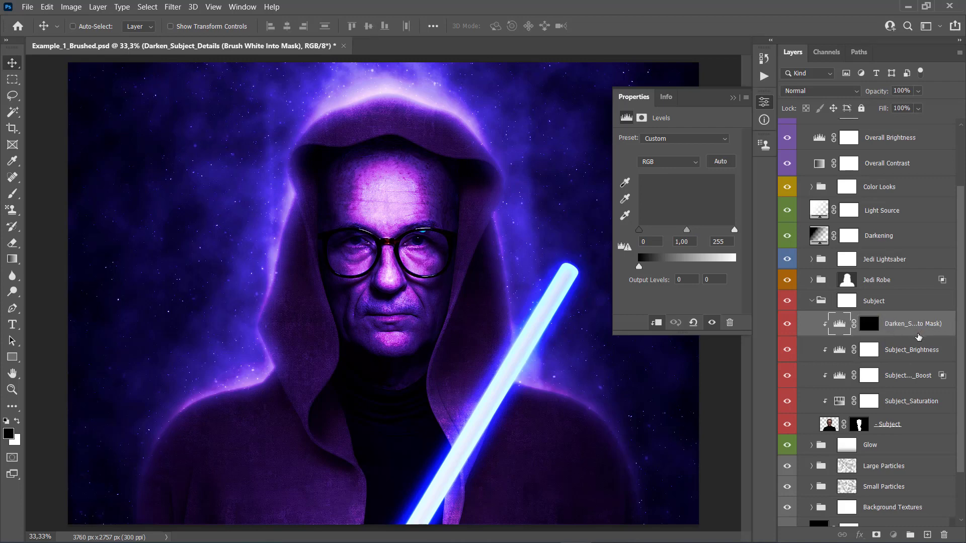
Try brushing white with a 700 px brush into the Darken_Subject_Details mask over the chin and neck, and undo the stroke
left_click(871, 326)
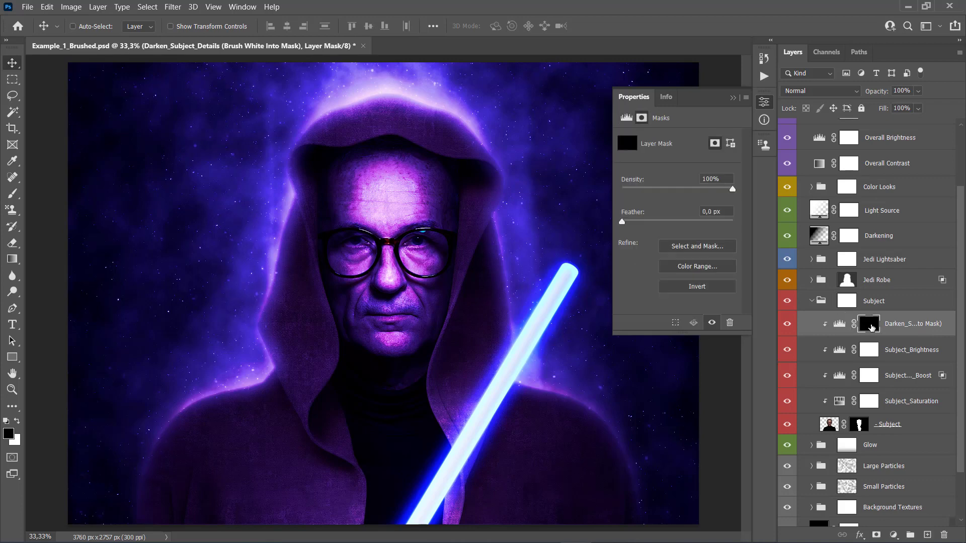
left_click(13, 196)
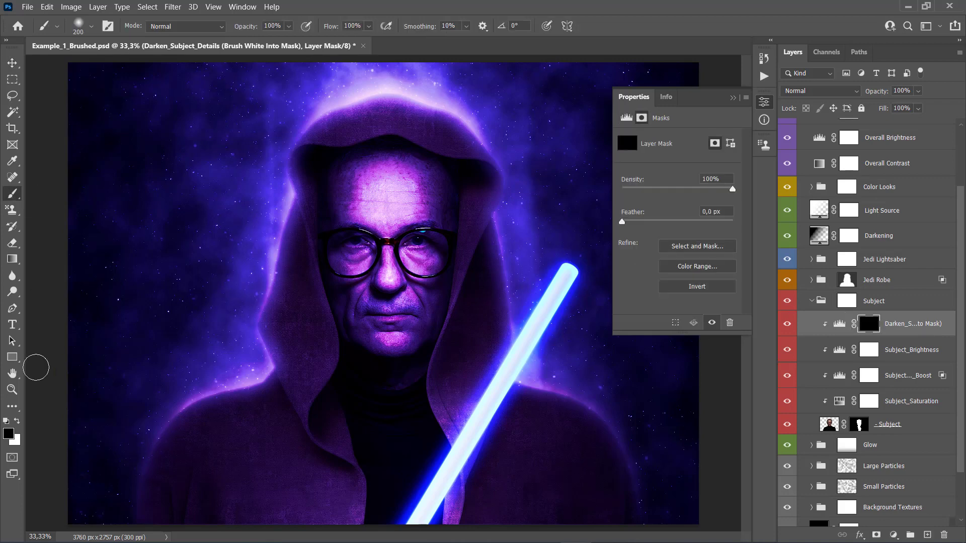
key("x")
right_click(345, 262)
double_click(394, 393)
key("]")
key("[")
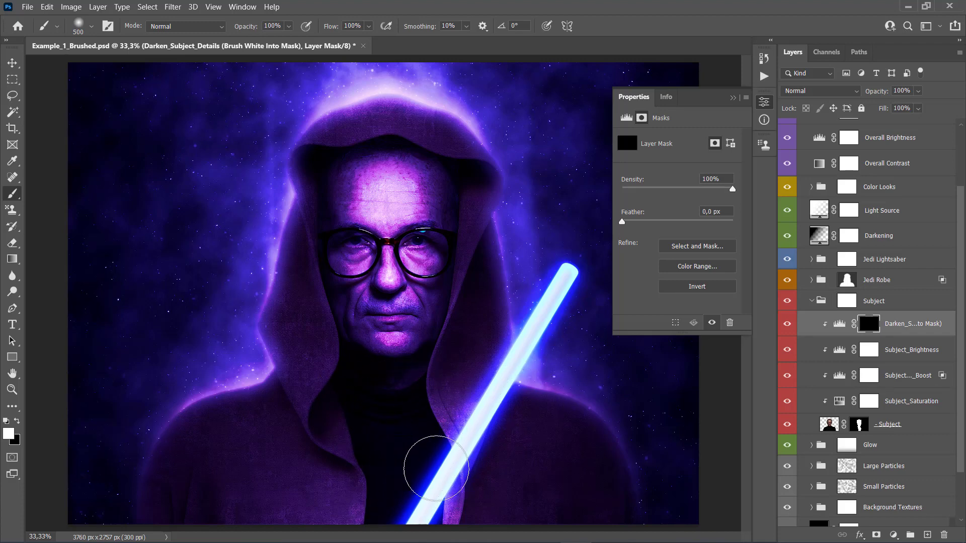
key("bracketright")
key("bracketright")
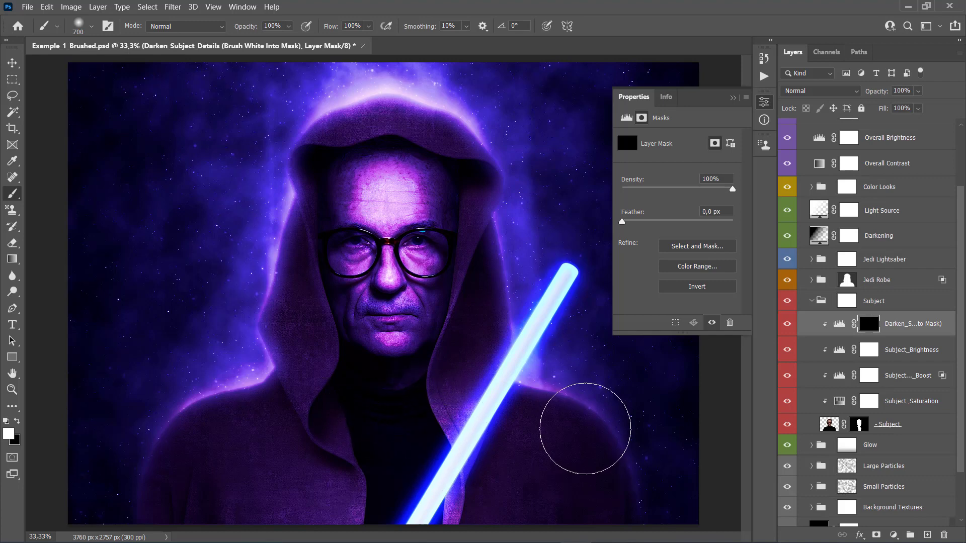
mouse_move(387, 358)
left_mouse_down()
mouse_move(401, 422)
mouse_move(383, 434)
mouse_move(400, 442)
mouse_move(401, 464)
left_mouse_up()
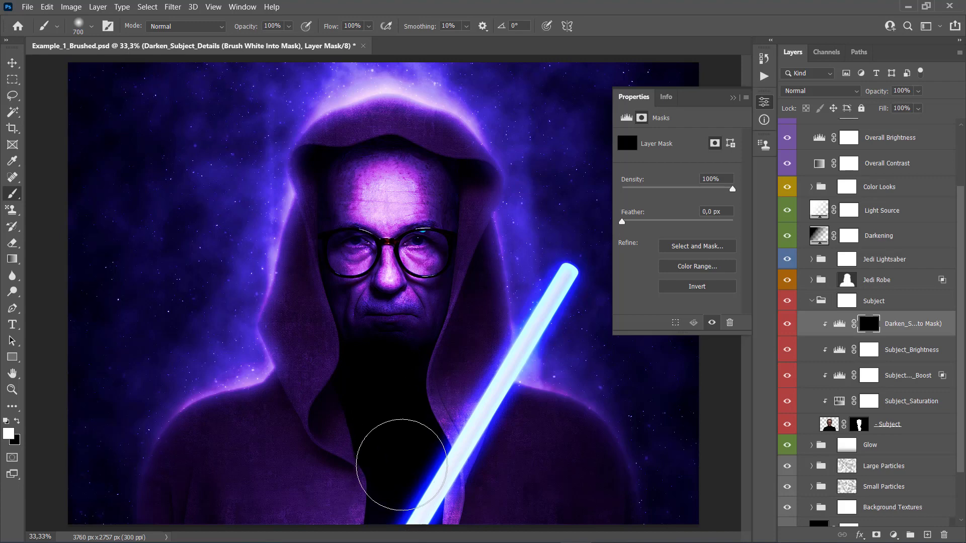
key("ctrl+z")
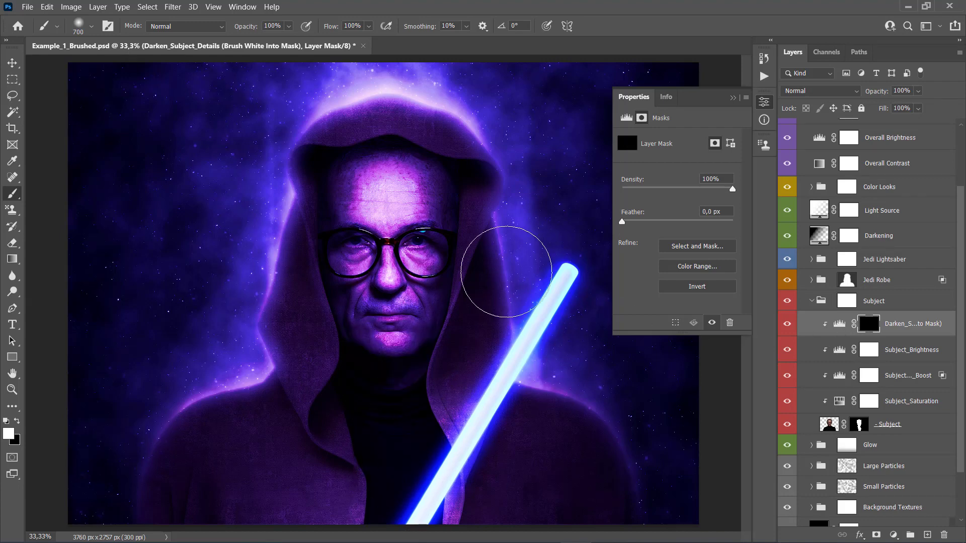
Try raising the output white level of Darken_Subject_Details to 107 and brushing white into its mask around the head at 600 px
left_click(839, 324)
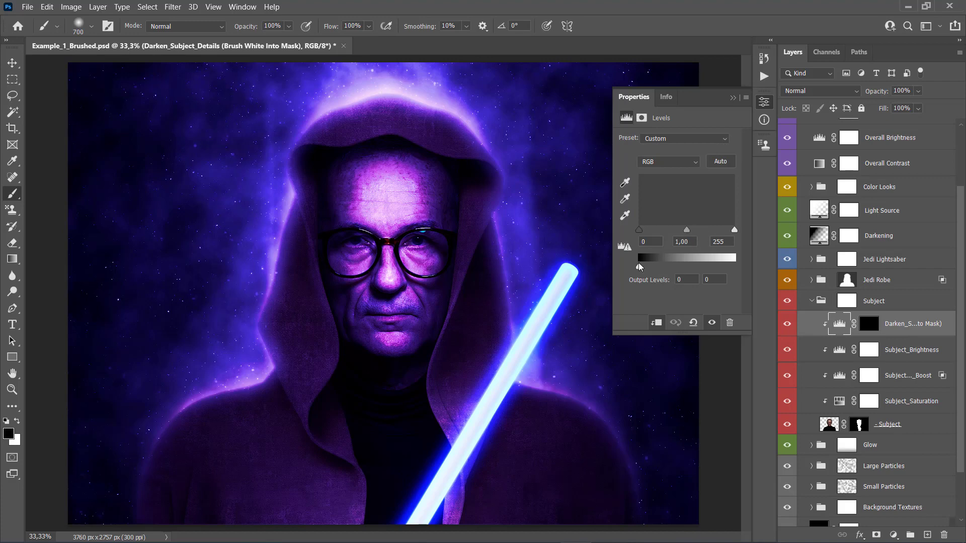
left_click_drag(638, 266, 734, 267)
left_click(869, 323)
key("x")
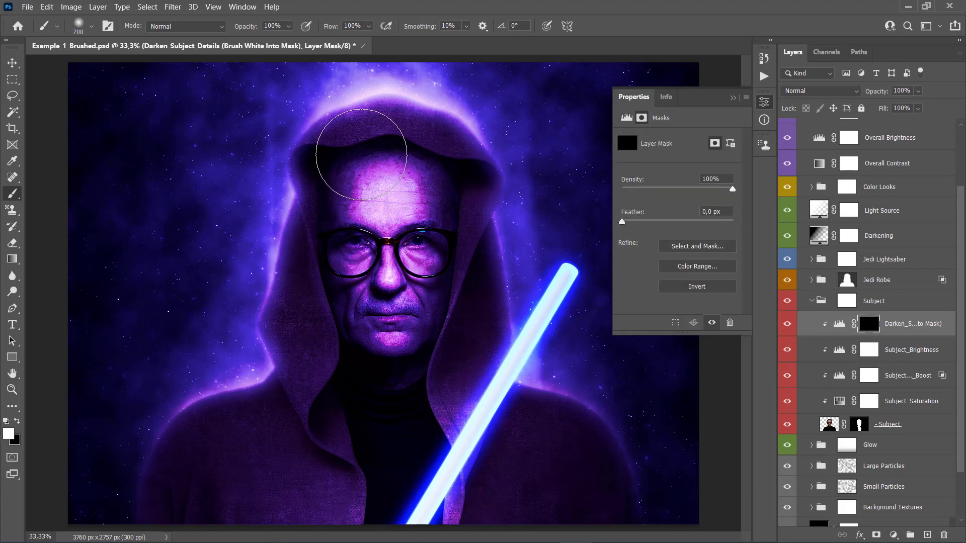
key("bracketright")
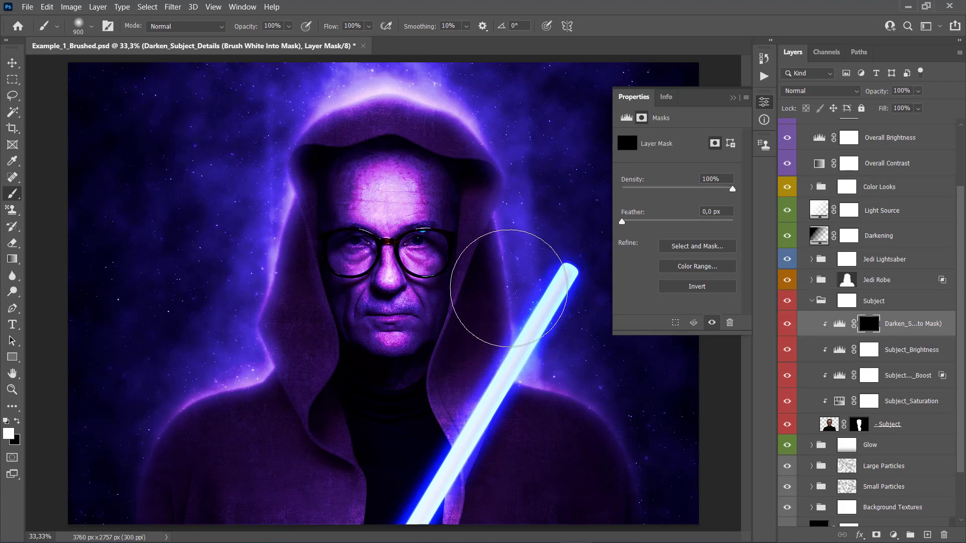
key("bracketleft")
key("bracketleft")
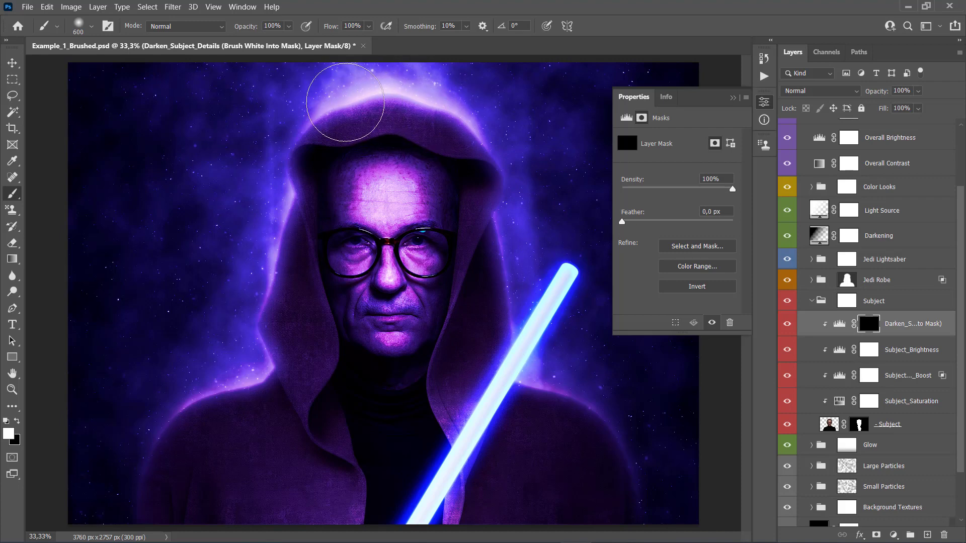
mouse_move(259, 181)
left_mouse_down()
mouse_move(275, 324)
mouse_move(289, 384)
mouse_move(303, 382)
mouse_move(296, 375)
left_mouse_up()
Try an output white level of 255 on Darken_Subject_Details, and revert its brushed mask and output level changes
left_click(839, 325)
key("x")
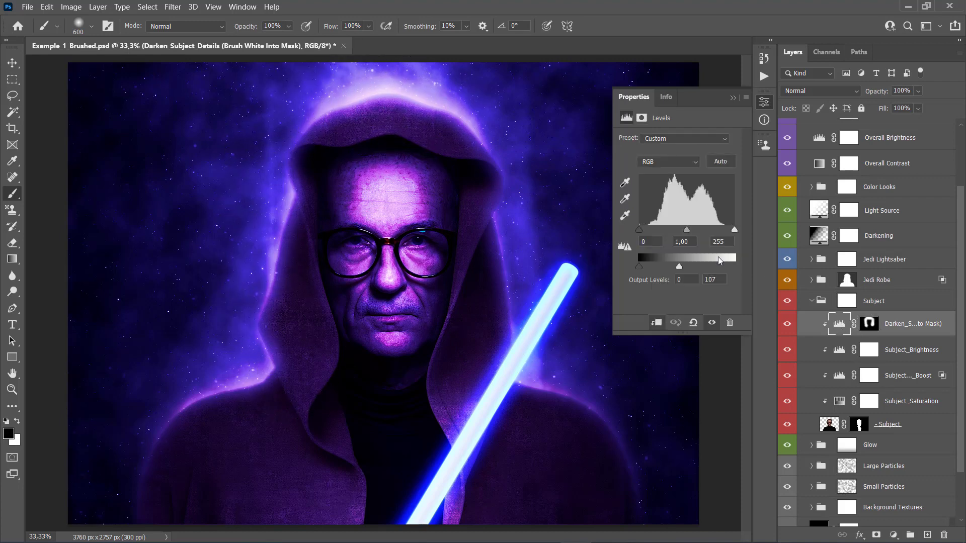
left_click_drag(717, 271, 679, 266)
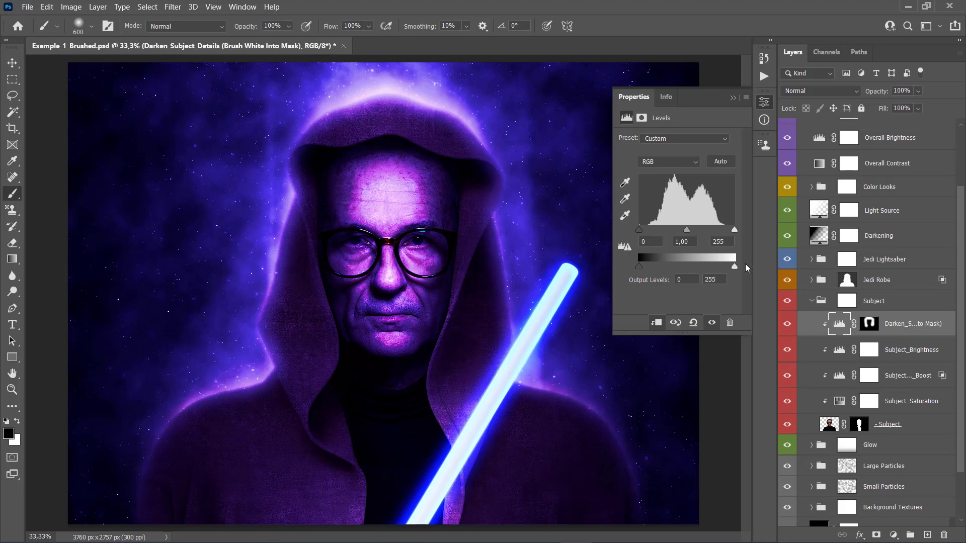
key("alt+BackSpace")
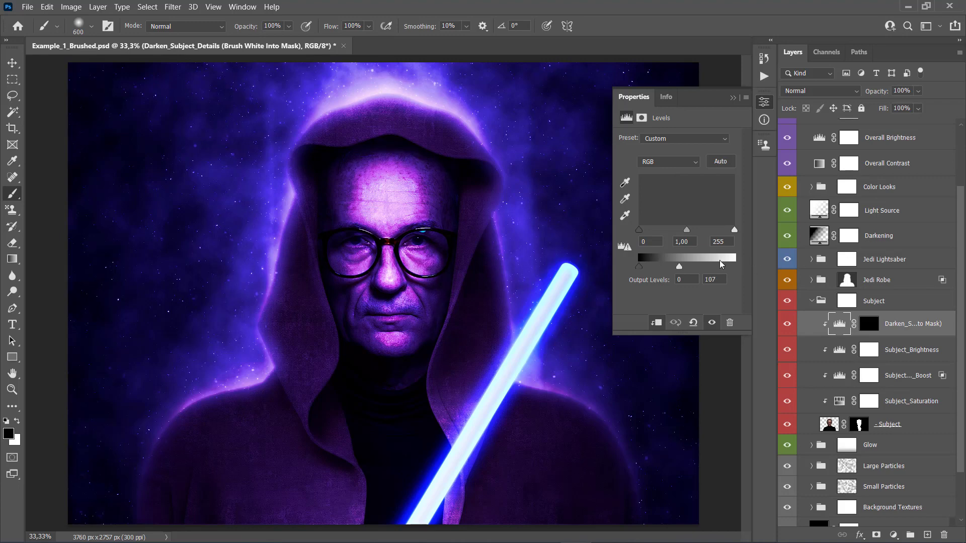
left_click_drag(682, 267, 570, 269)
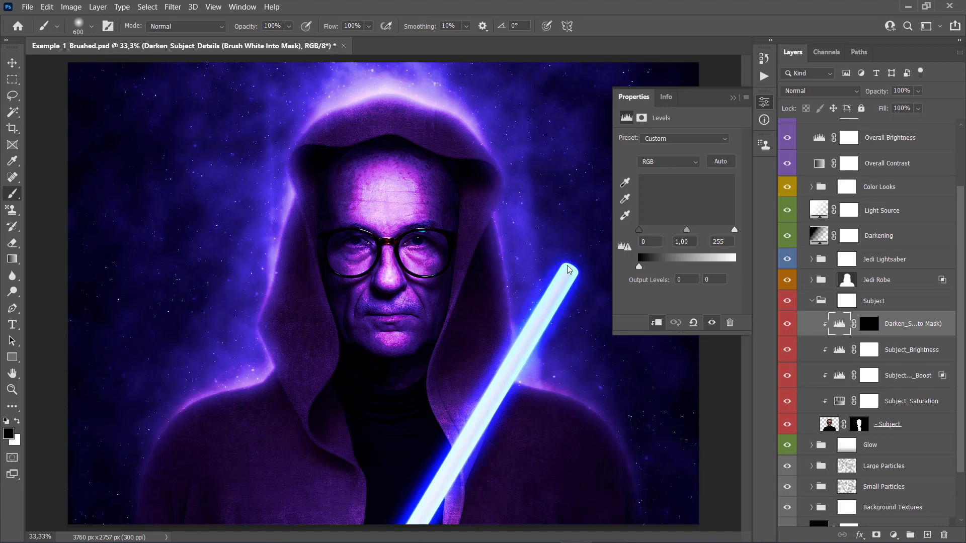
left_click(733, 98)
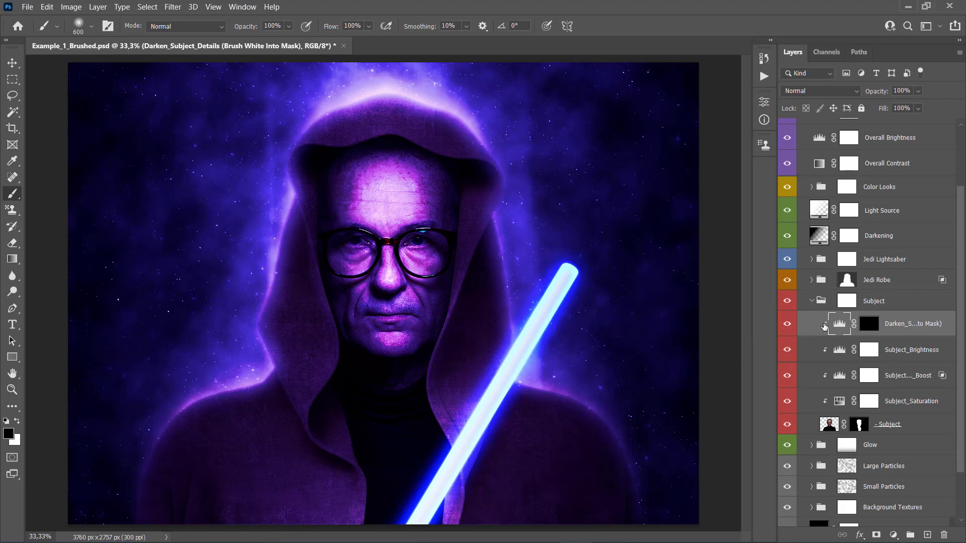
Collapse the Subject group, expand the Jedi Robe group and show the effects of its Robe layer
left_click(812, 301)
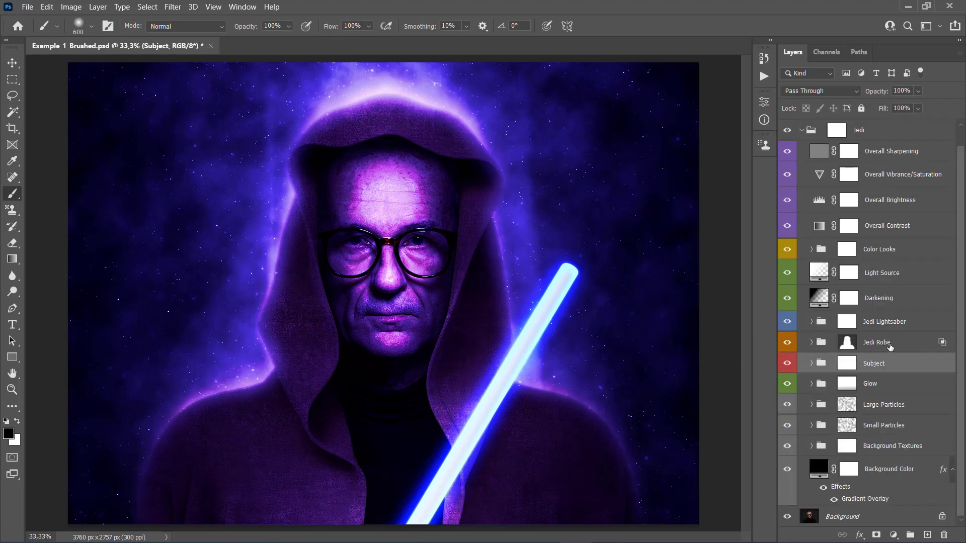
left_click(891, 348)
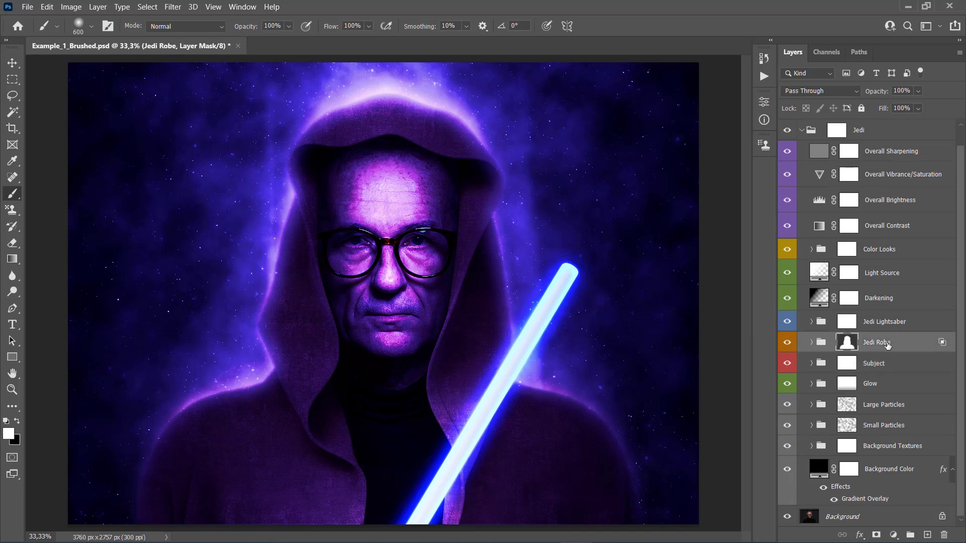
left_click(811, 342)
scroll(899, 369, "down", 3)
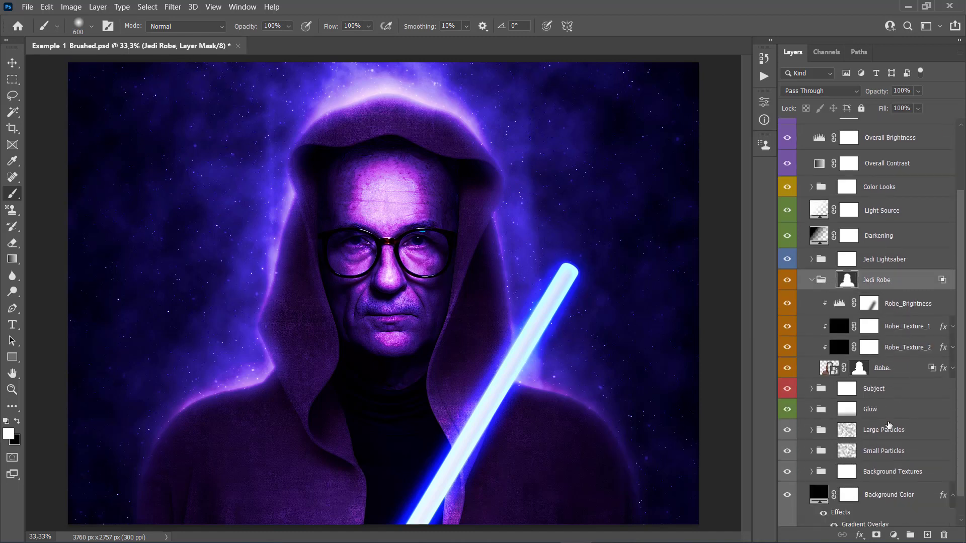
left_click(893, 372)
key("v")
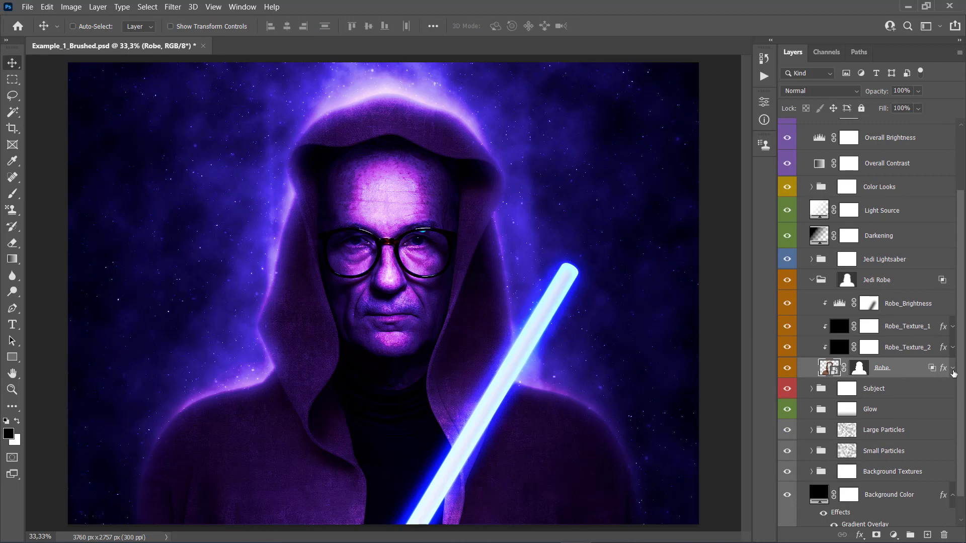
left_click(952, 369)
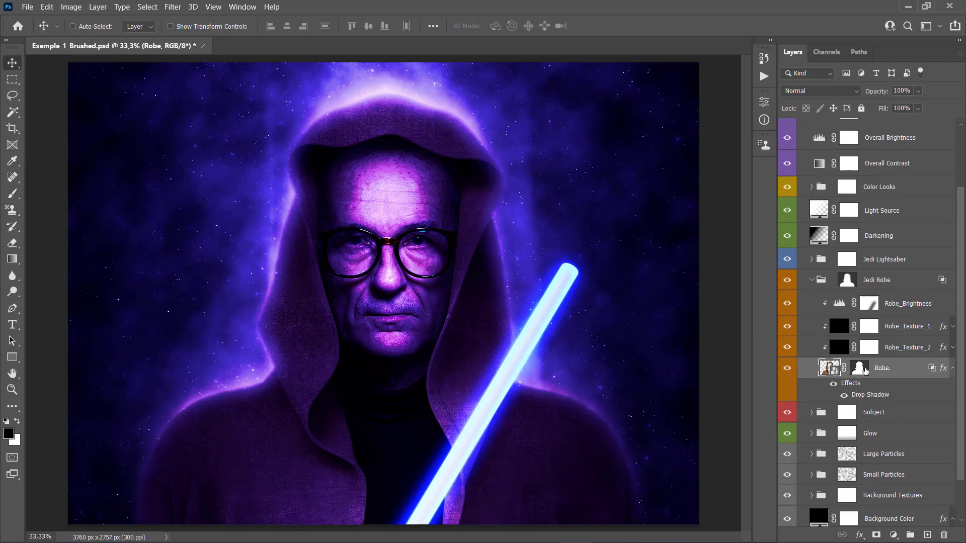
Compare the robe with the Jedi Robe group's layer mask disabled and enabled
left_click(858, 368)
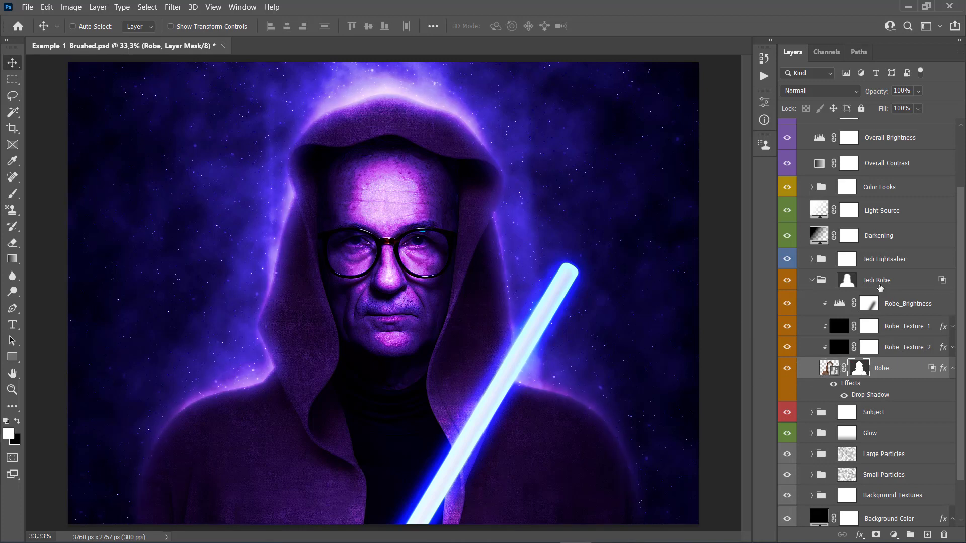
left_click(847, 280)
left_click(847, 281, "shift")
left_click(847, 280, "shift")
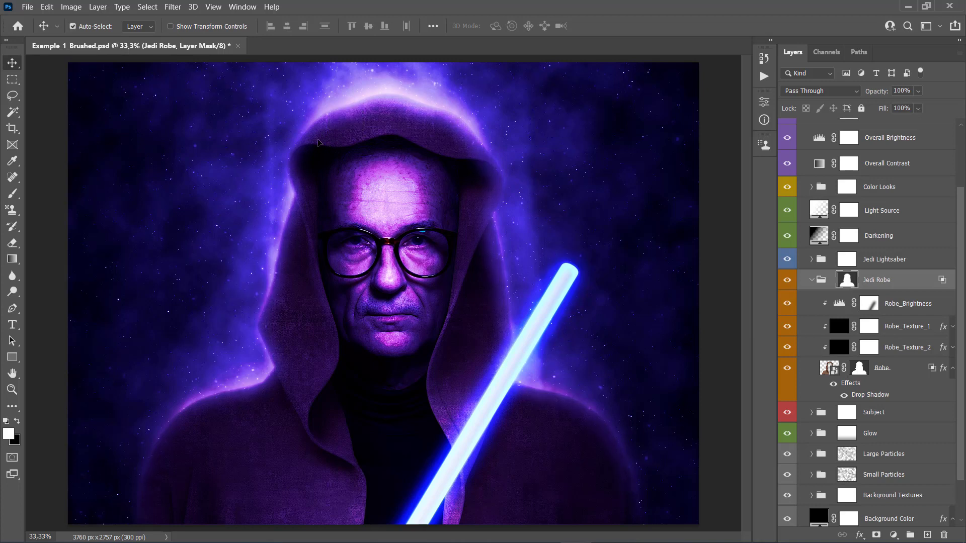
key("ctrl")
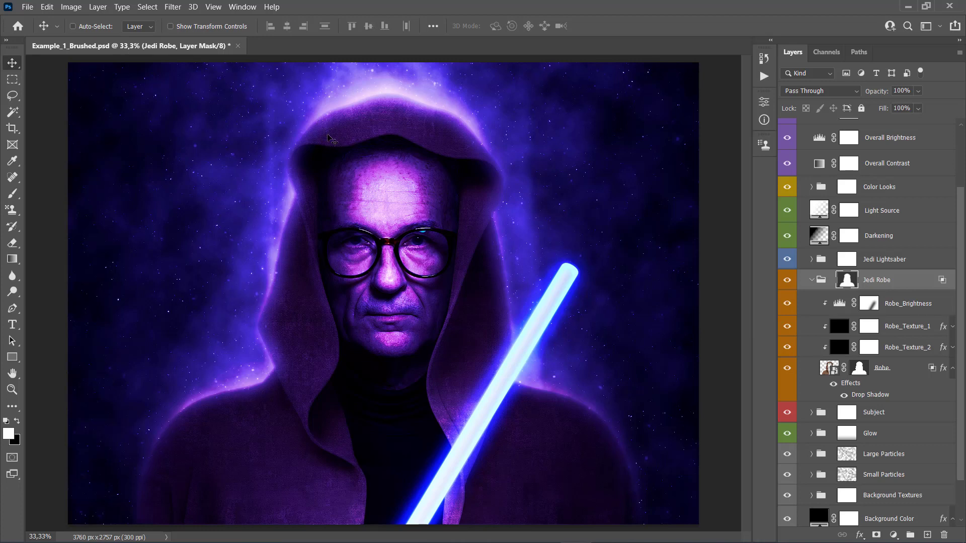
Try a feather of 8.4 px and a density of 35% on the Jedi Robe group mask, and undo back to the disabled mask
left_click(764, 102)
left_click_drag(681, 223, 662, 223)
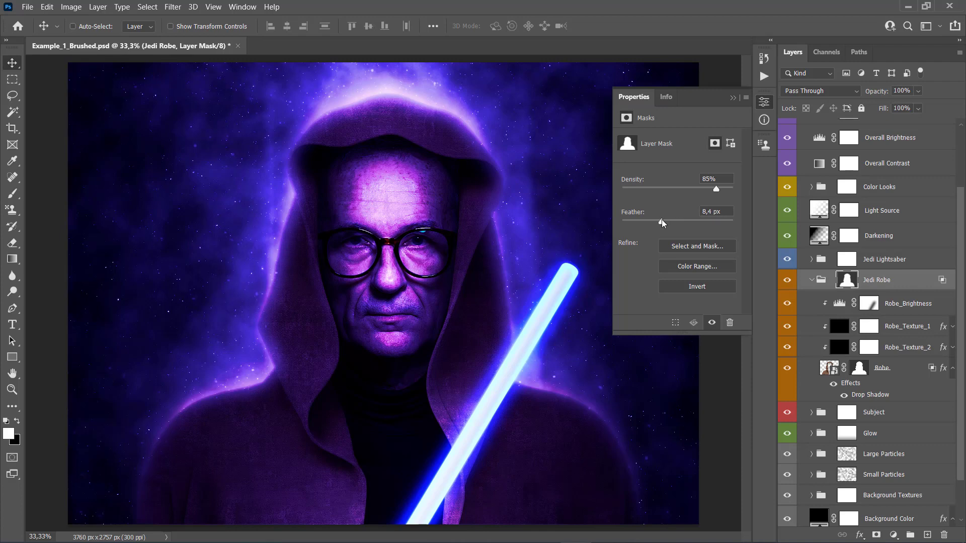
left_click_drag(688, 186, 661, 188)
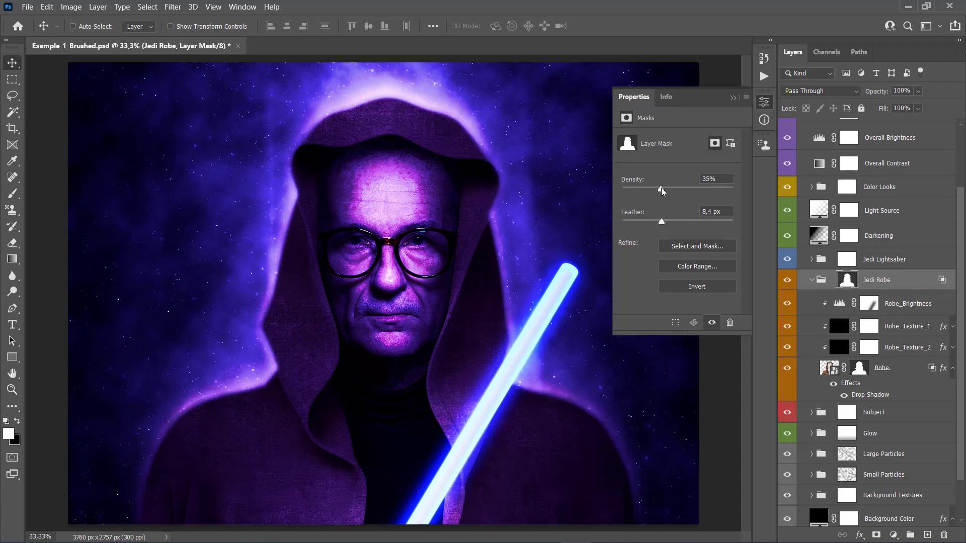
key("ctrl+z")
key("ctrl+z")
key("ctrl+z")
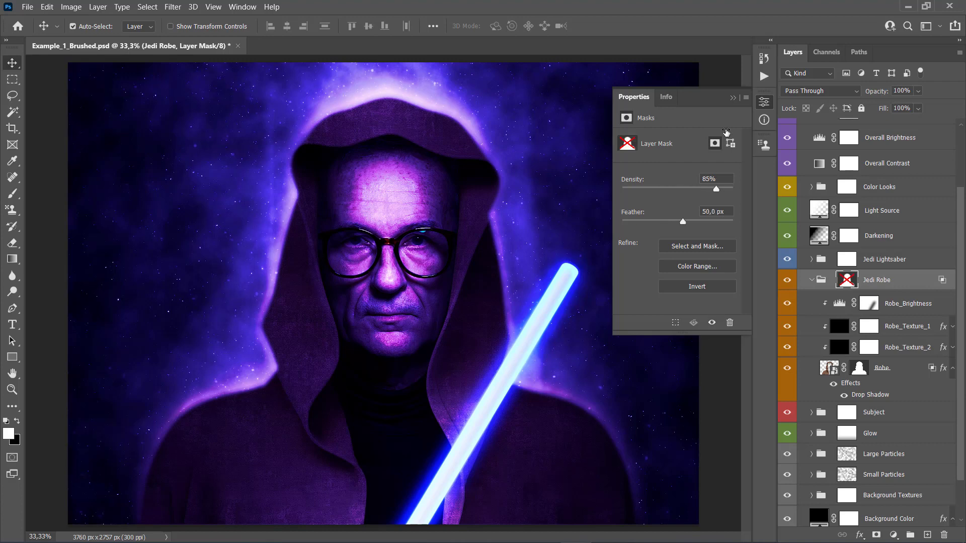
left_click(734, 98)
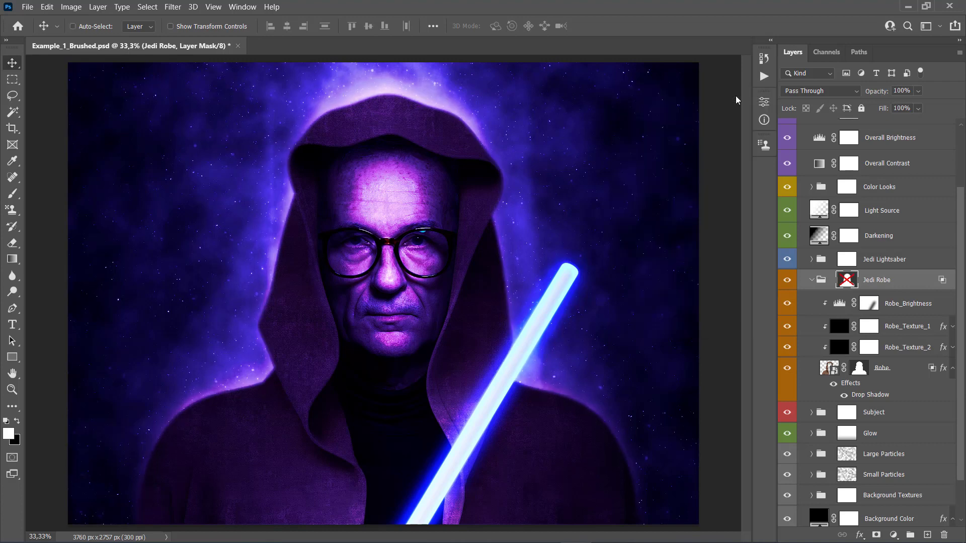
Open the Drop Shadow settings of the Robe layer and compare the portrait with the shadow off and on
left_click(880, 367)
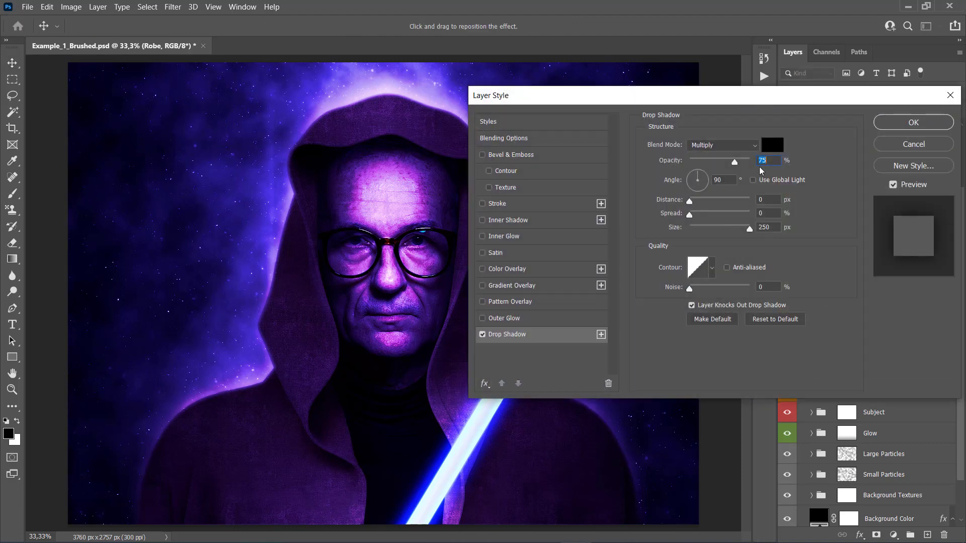
left_click_drag(770, 101, 829, 102)
left_click(542, 335)
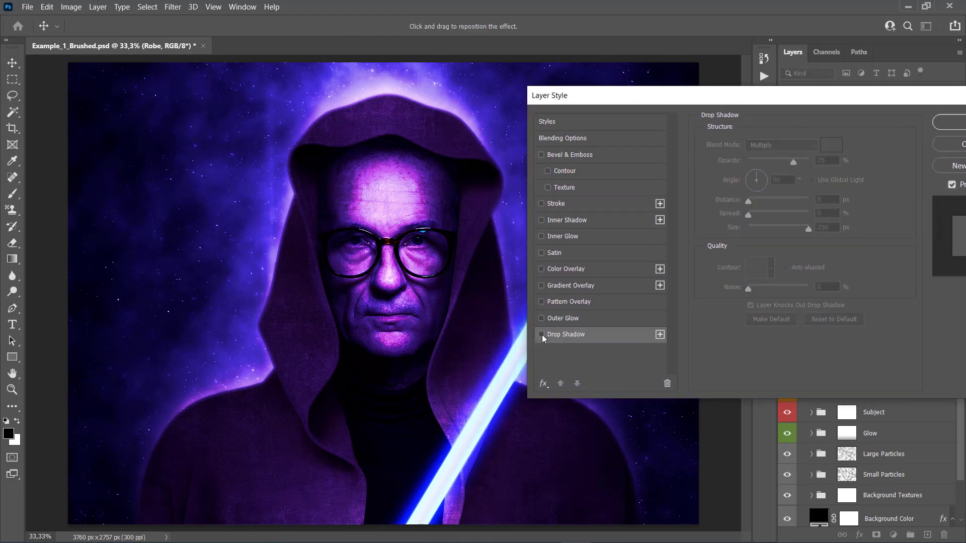
left_click(541, 335)
left_click(542, 336)
left_click(542, 334)
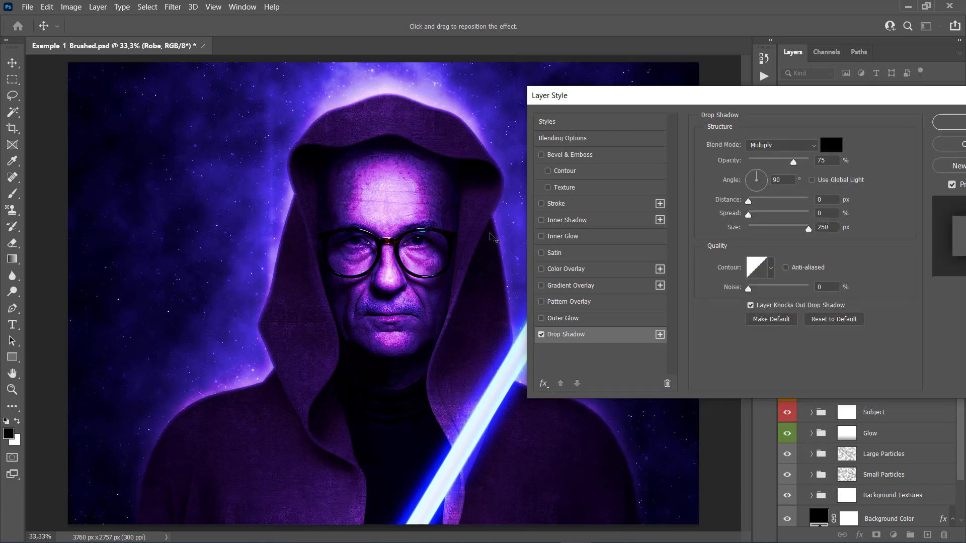
left_click(542, 336)
left_click(542, 335)
left_click(541, 335)
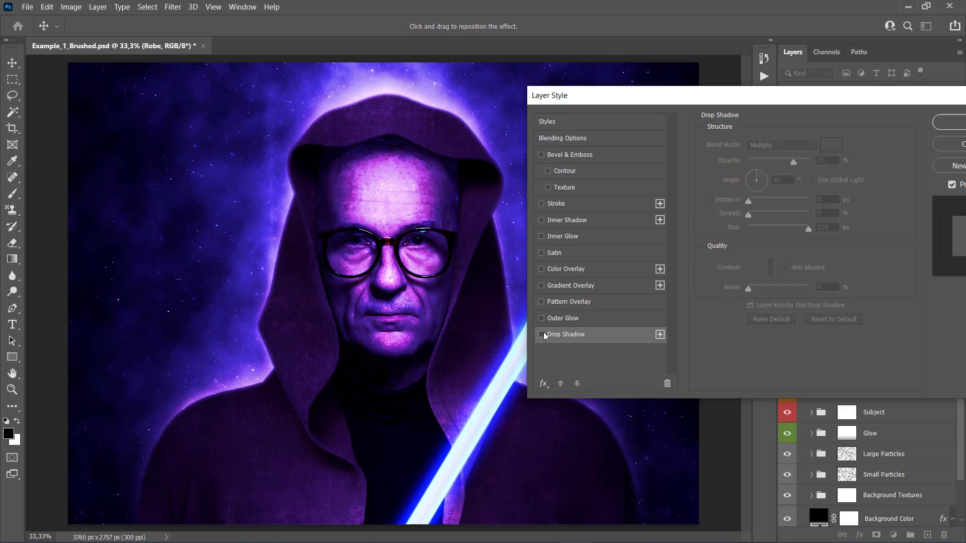
left_click(541, 334)
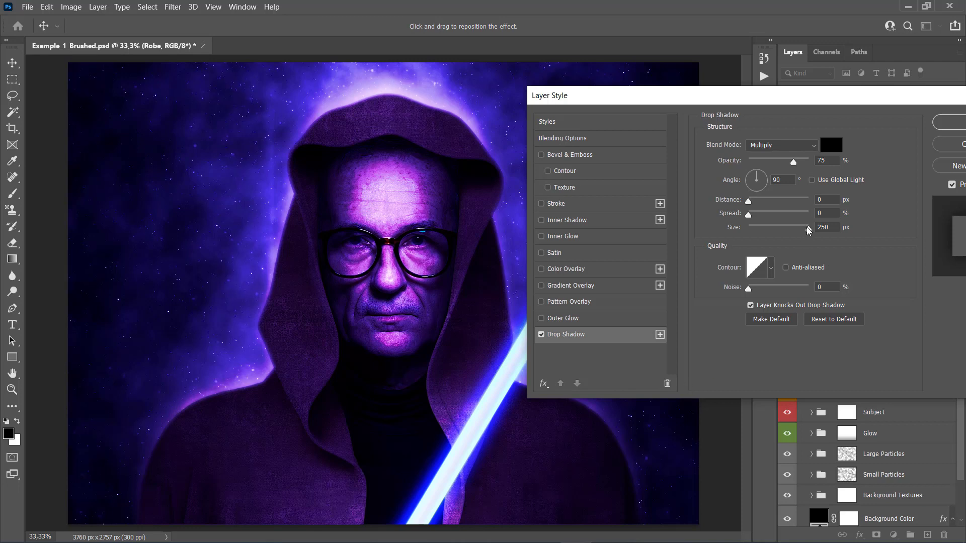
Set the Robe layer's Drop Shadow to a size of 100 px and an opacity of 100%, and apply it
left_click_drag(808, 230, 782, 231)
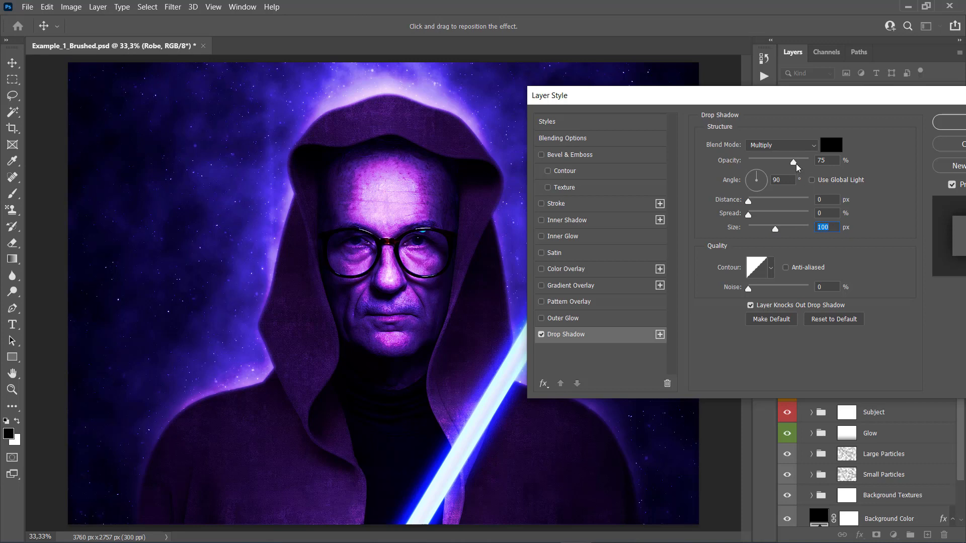
left_click_drag(793, 164, 748, 162)
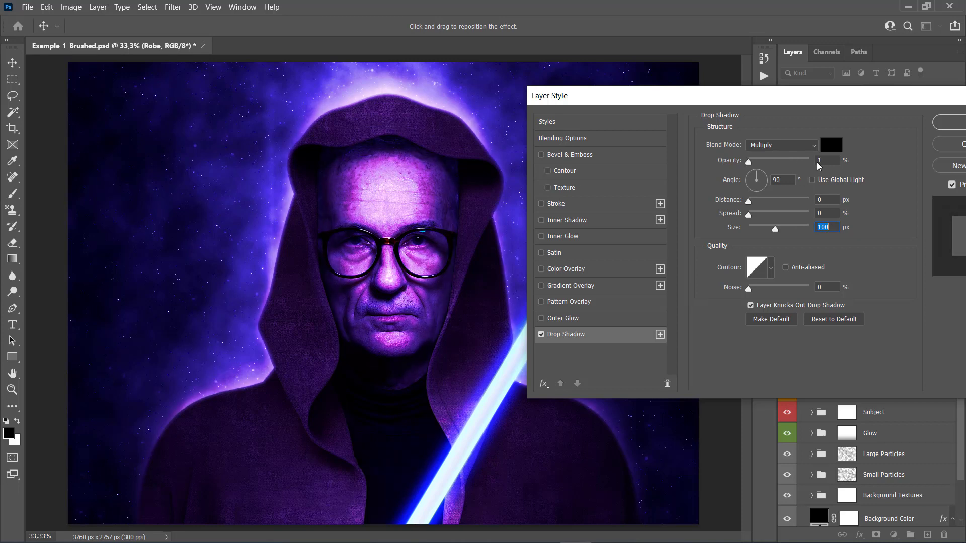
left_click_drag(816, 162, 881, 164)
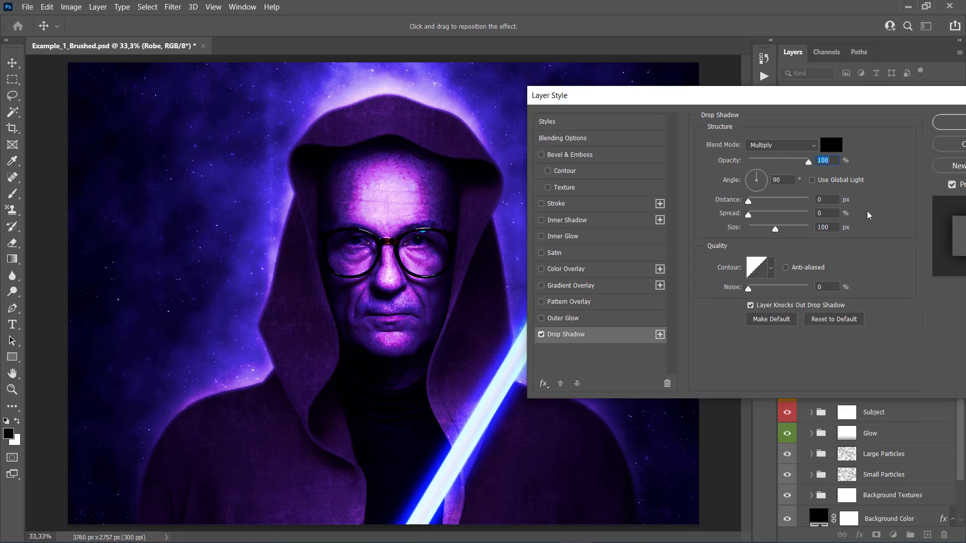
left_click(945, 128)
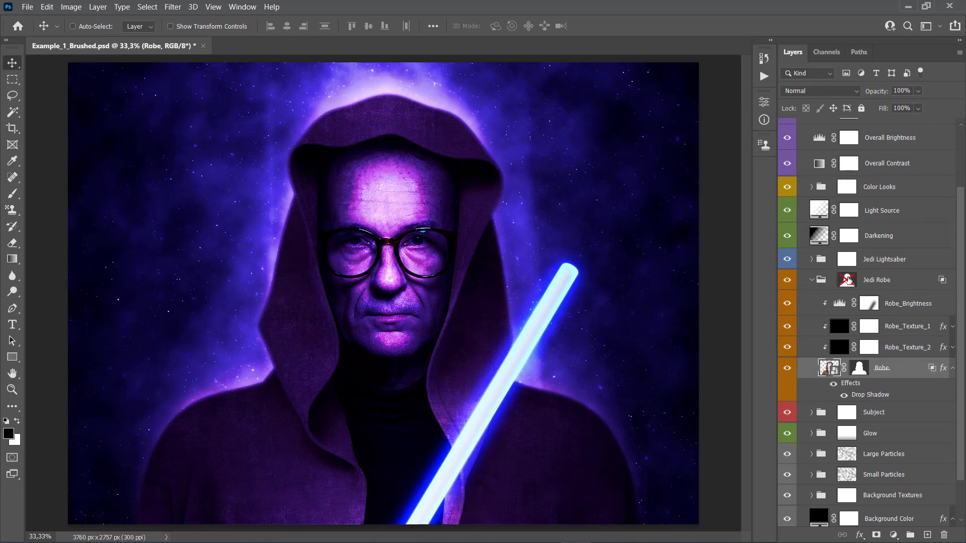
Re-enable the Jedi Robe group's layer mask and show the effects of the Robe_Texture_2 and Robe_Texture_1 layers
left_click(847, 281, "shift")
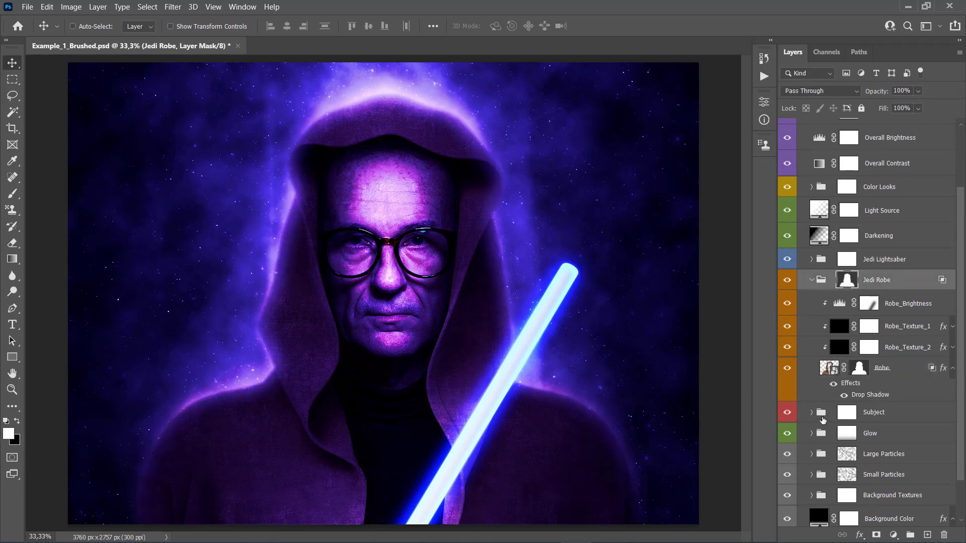
left_click(953, 348)
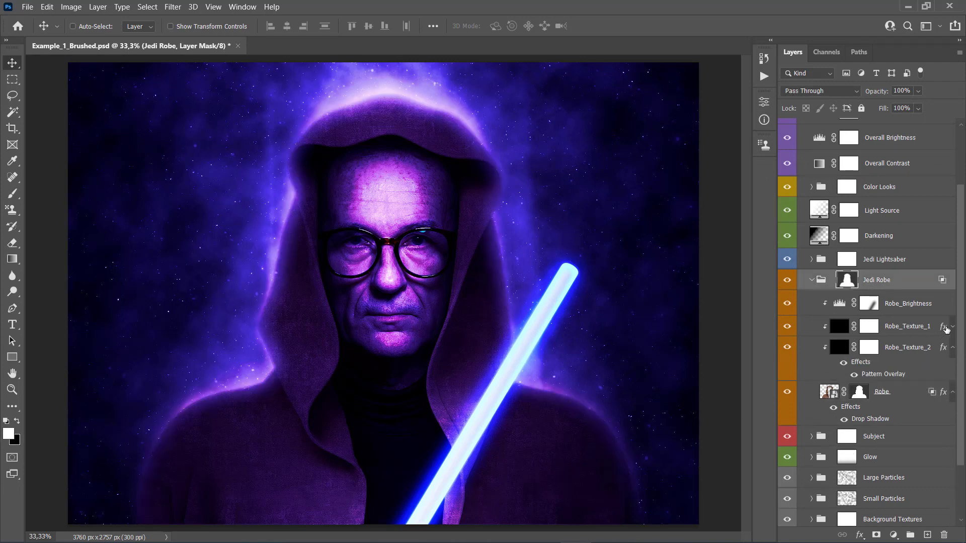
left_click(952, 327)
Compare the robe with the Robe_Texture_1 layer hidden and shown
left_click(839, 326)
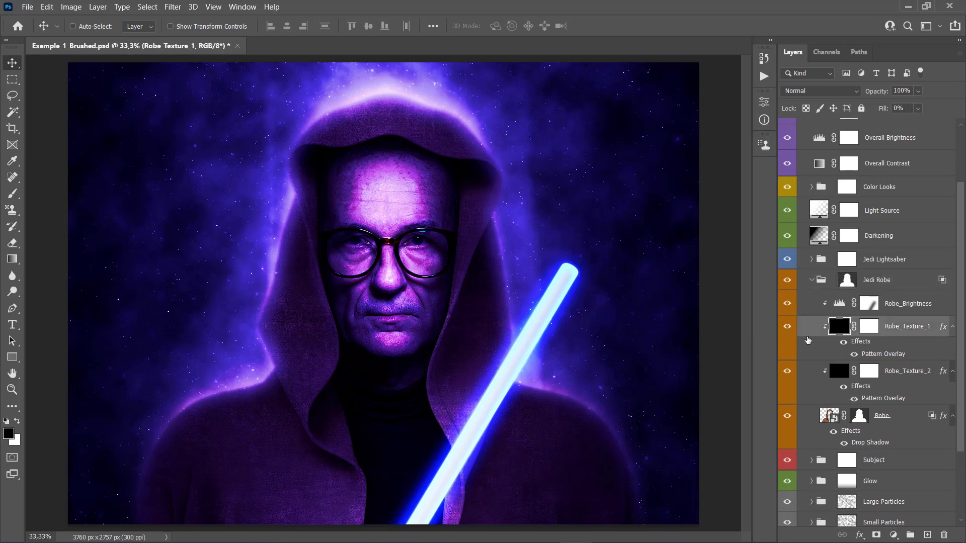
left_click(788, 328)
left_click(788, 328)
Try a Pattern Overlay opacity of 38% and a scale of 63% on Robe_Texture_2, and cancel the change
double_click(888, 399)
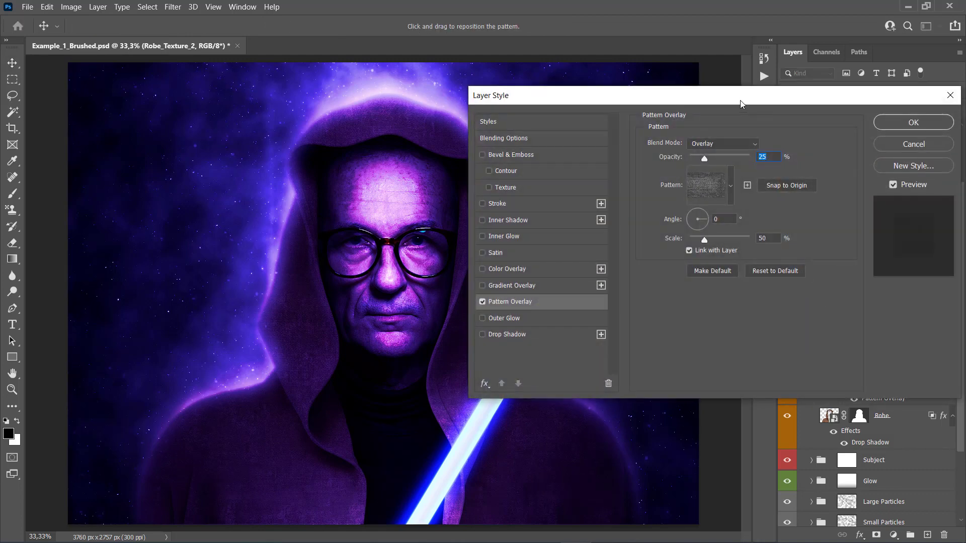
left_click_drag(740, 104, 809, 114)
mouse_move(778, 169)
left_mouse_down()
mouse_move(789, 169)
mouse_move(765, 170)
left_mouse_up()
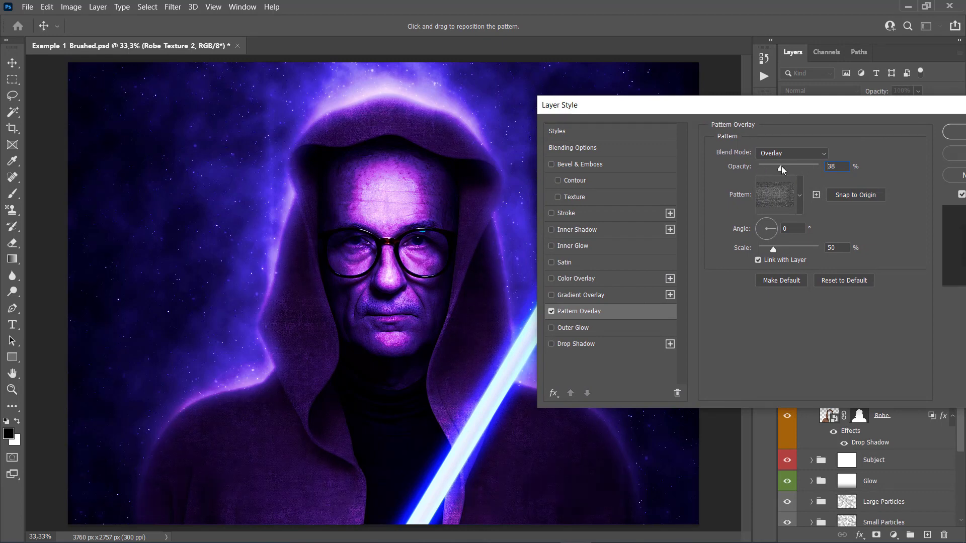
left_click_drag(770, 246, 778, 246)
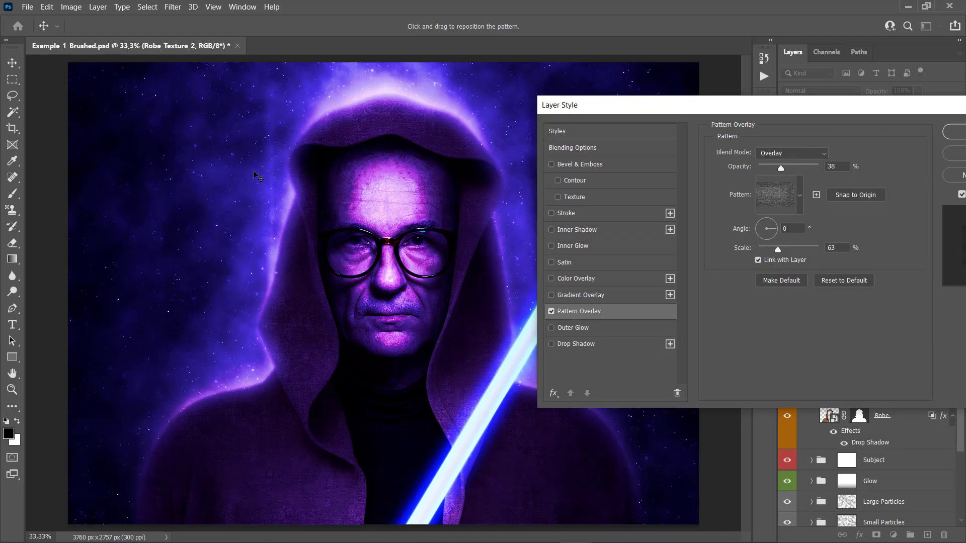
left_click(946, 153)
Try a Pattern Overlay scale of 458% and an opacity of 21% on Robe_Texture_1, and cancel the change
left_click(899, 356)
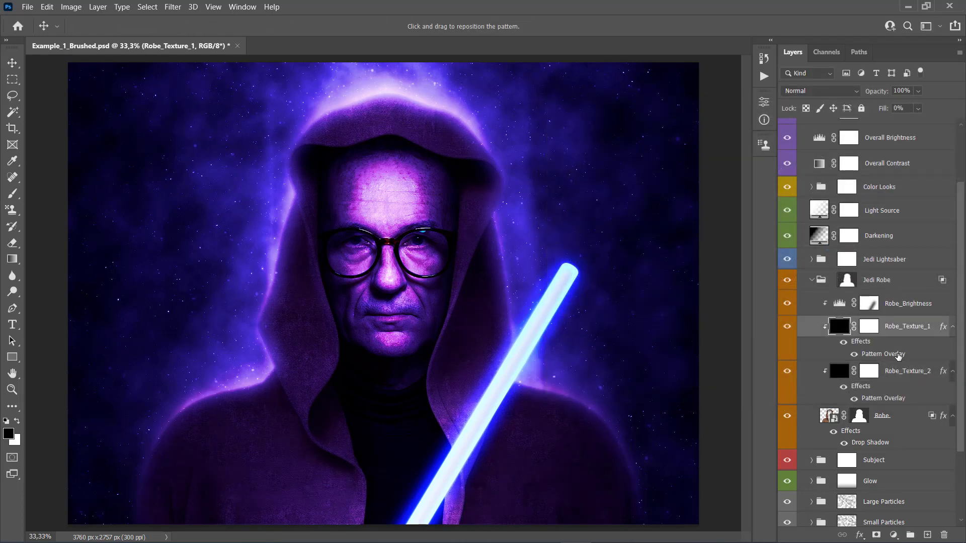
double_click(898, 355)
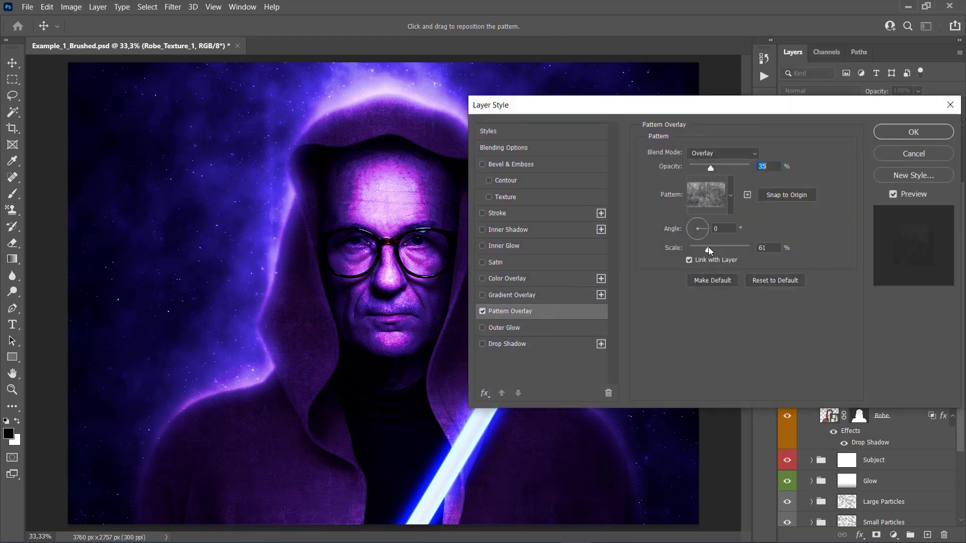
left_click_drag(720, 249, 732, 249)
mouse_move(711, 168)
left_mouse_down()
mouse_move(719, 170)
mouse_move(702, 169)
left_mouse_up()
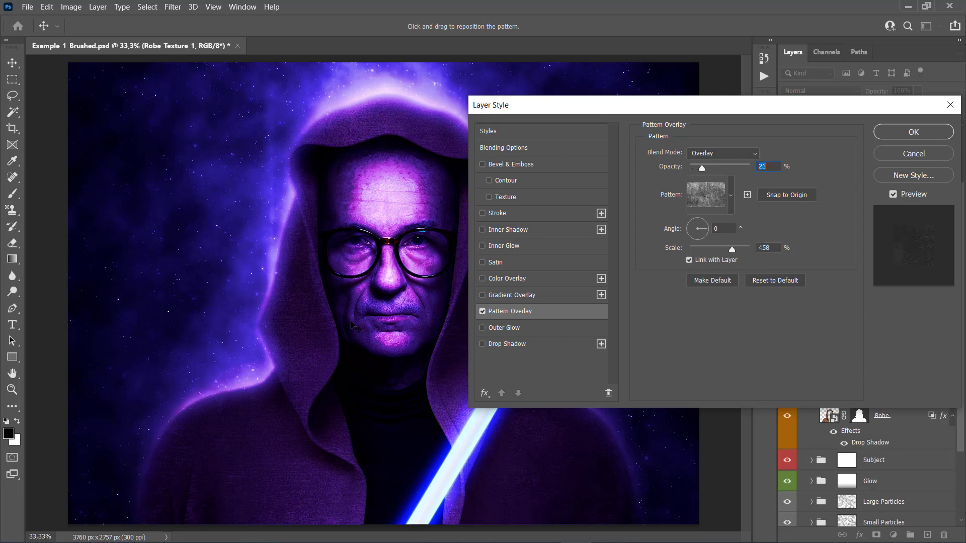
left_click(907, 157)
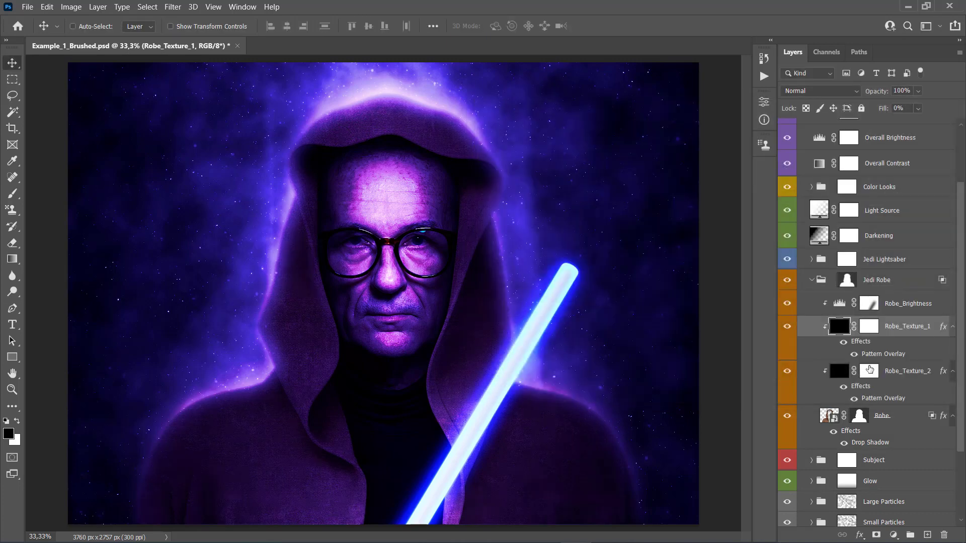
Compare the robe with the Robe_Brightness layer hidden and shown, and with its layer mask disabled and enabled
left_click(913, 303)
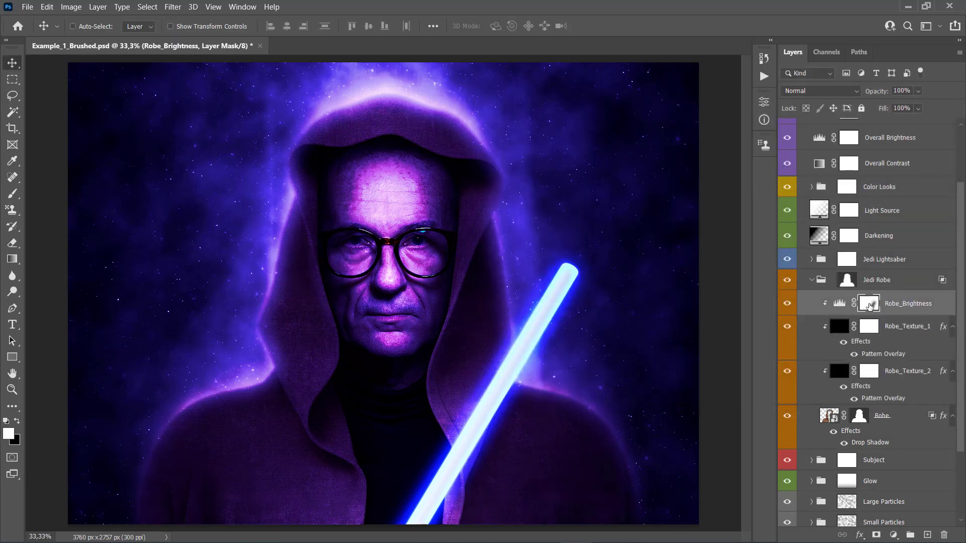
left_click(786, 304)
left_click(786, 304)
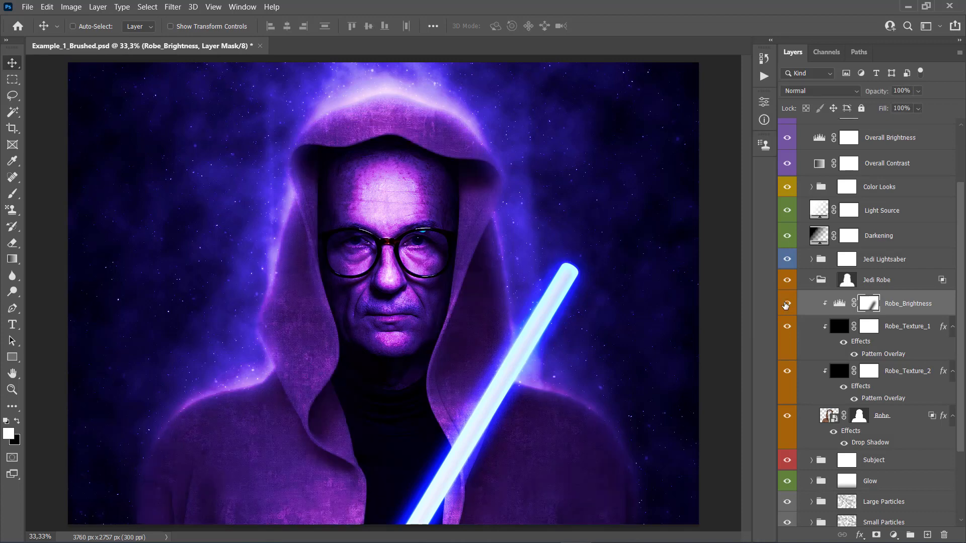
left_click(785, 304)
left_click(786, 305)
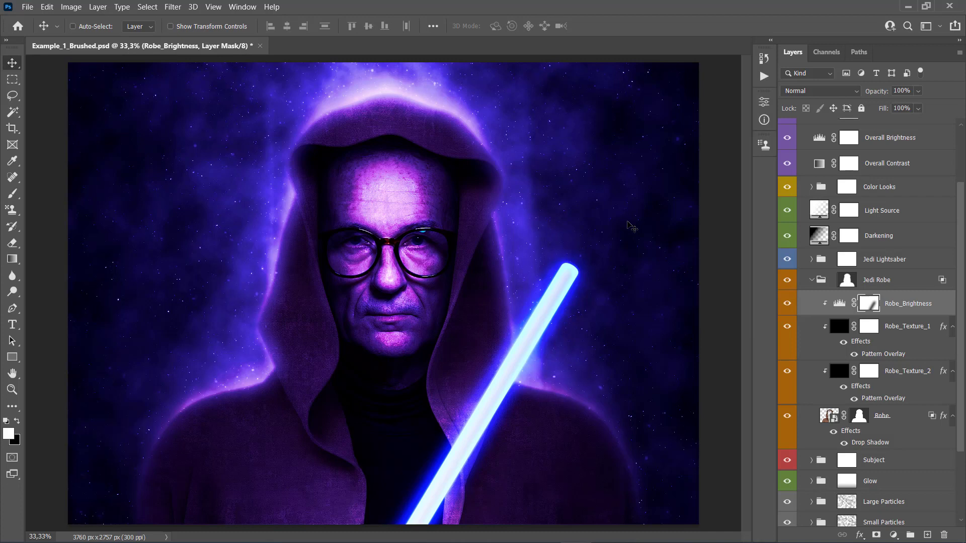
left_click(869, 303, "shift")
left_click(869, 303, "shift")
Open the Levels settings of the Robe_Brightness layer, and briefly look through the layers of the Subject group
double_click(839, 303)
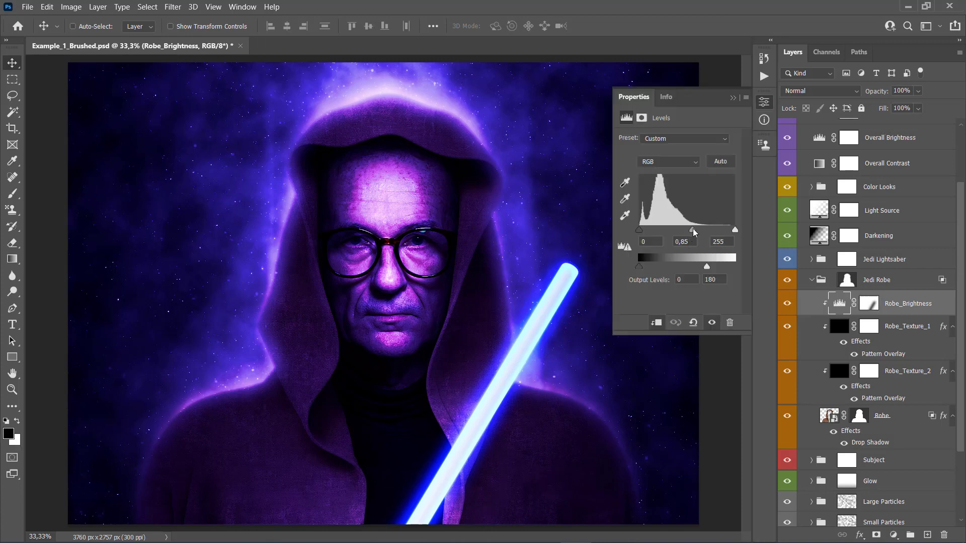
left_click_drag(696, 231, 692, 230)
left_click(812, 460)
scroll(868, 361, "down", 2)
scroll(881, 434, "up", 3)
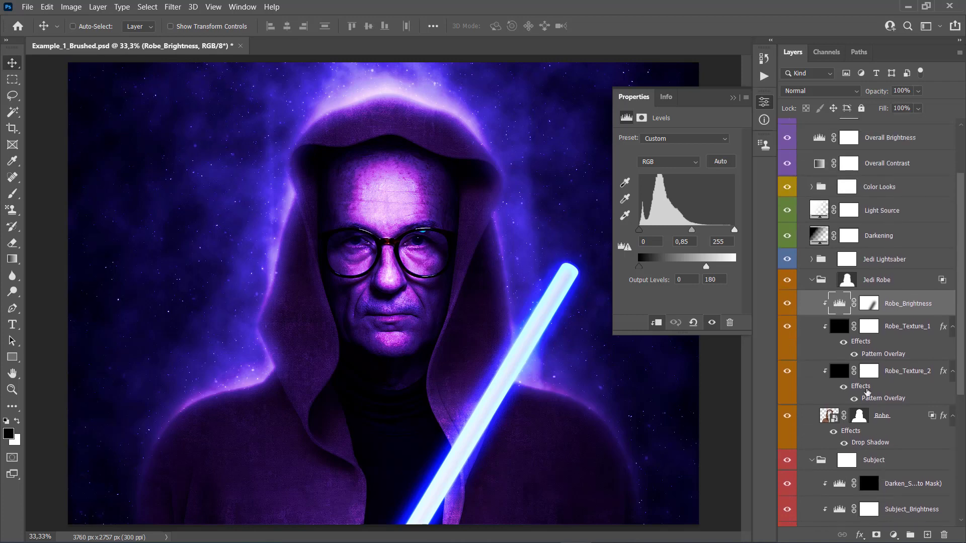
left_click(811, 481)
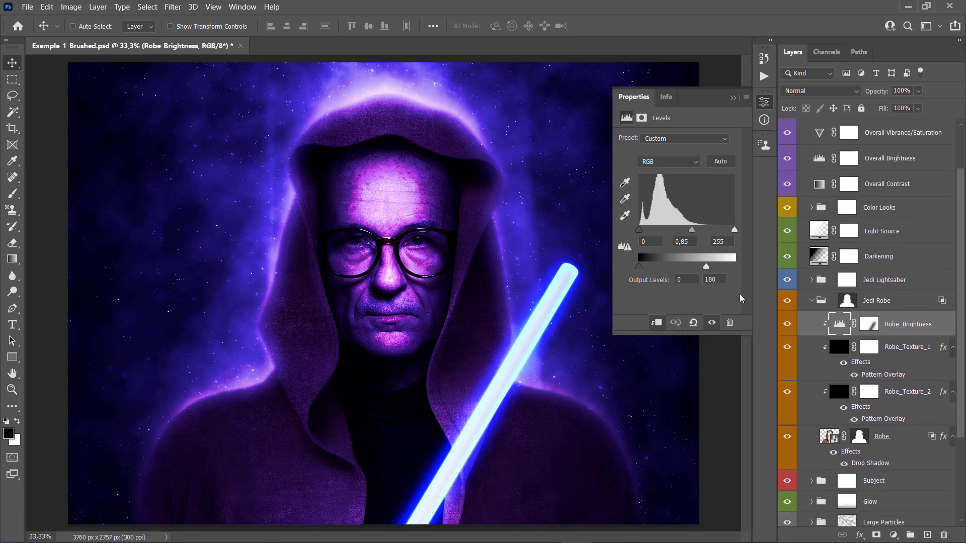
Try brushing over the robe on the Robe_Brightness layer mask, and undo the strokes
left_click(787, 324)
left_click(785, 325)
left_click(872, 327)
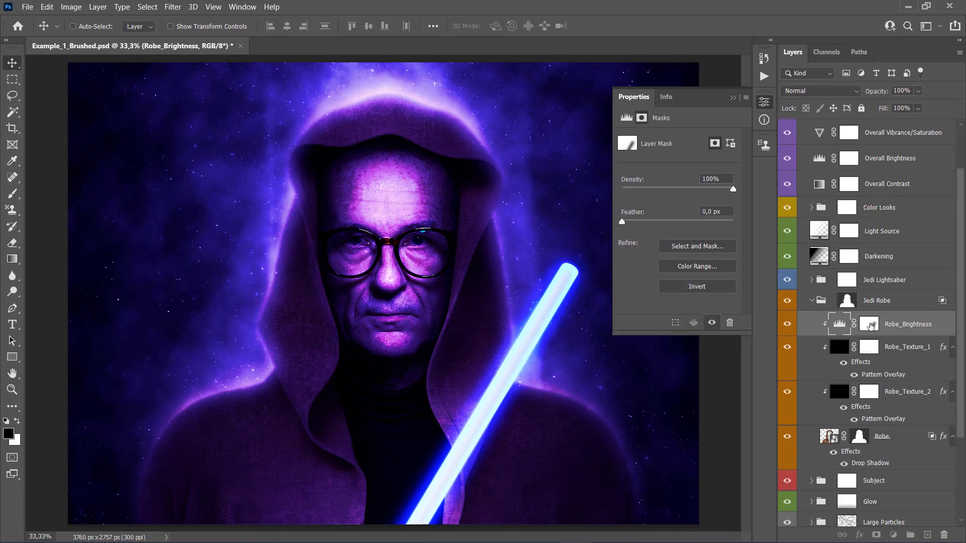
key("x")
key("b")
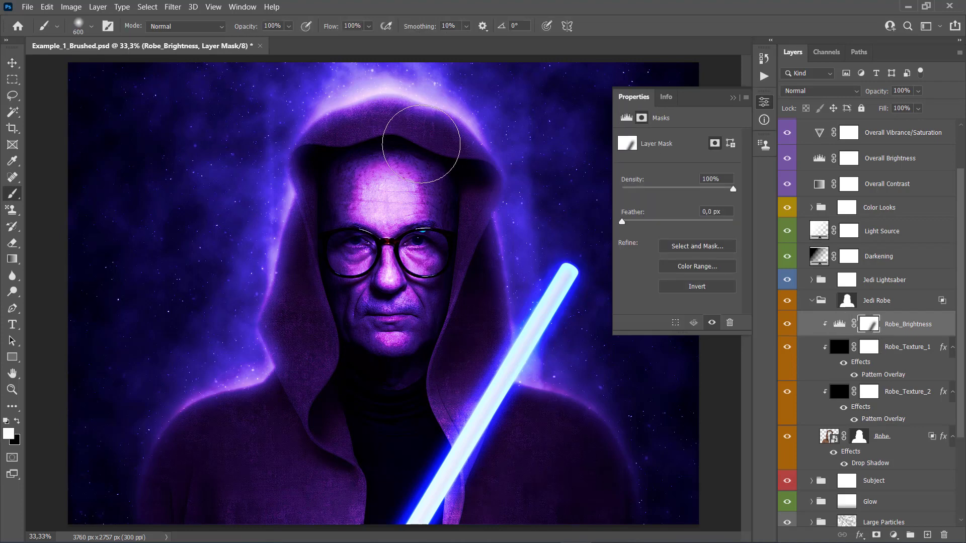
key("x")
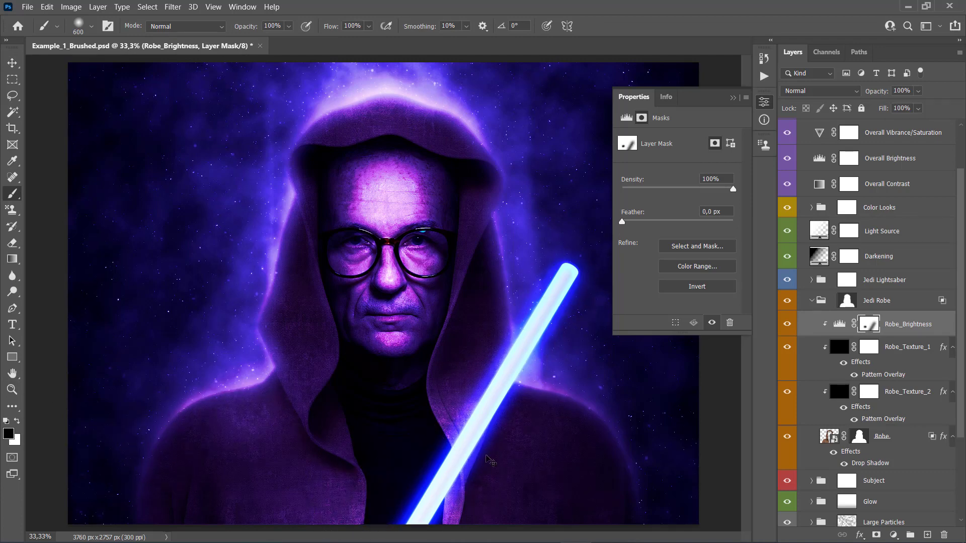
key("v")
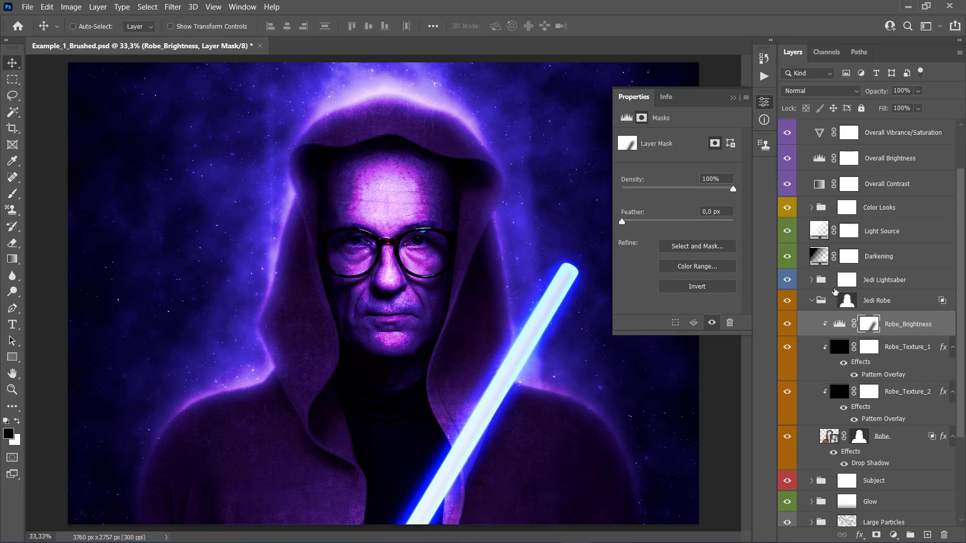
Collapse the layer properties and open the contents of the Robe smart object for editing
left_click(900, 443)
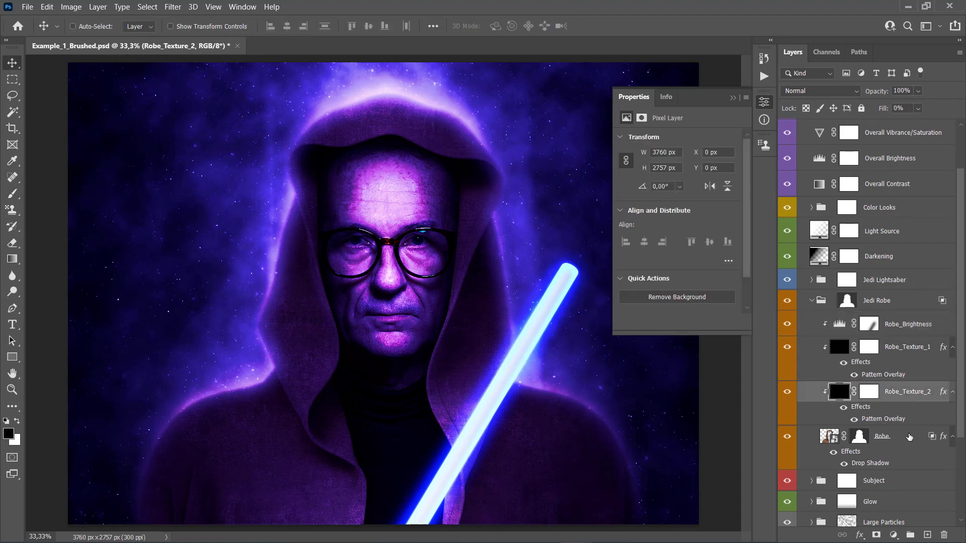
left_click(733, 97)
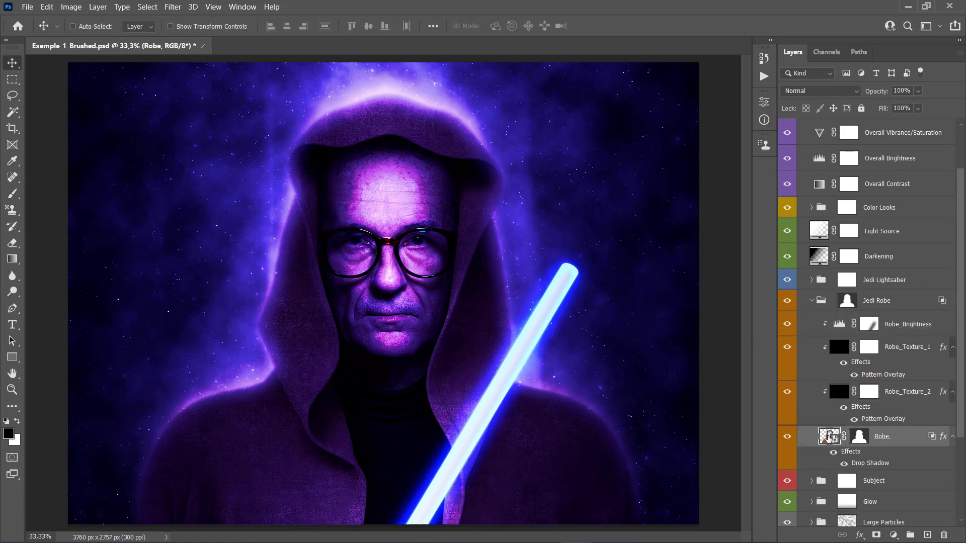
double_click(832, 437)
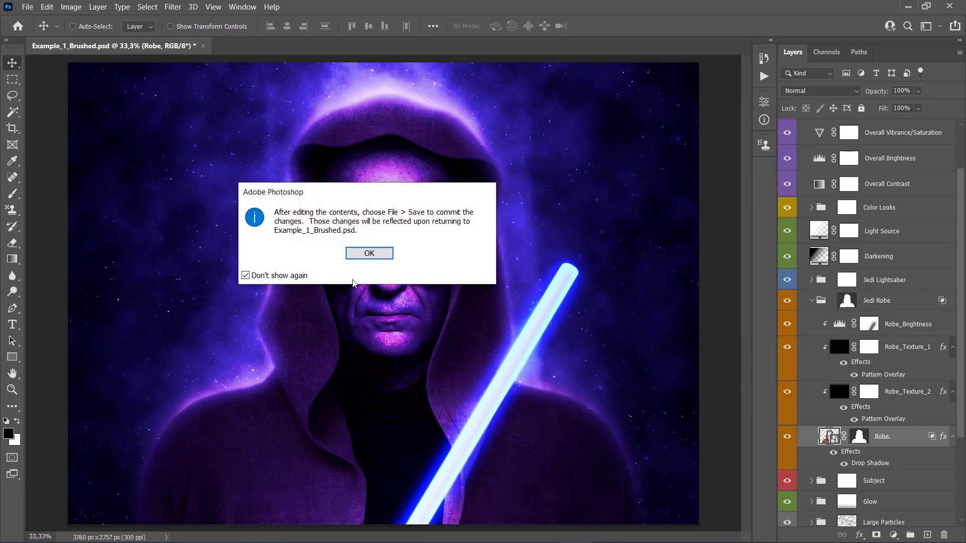
key("Return")
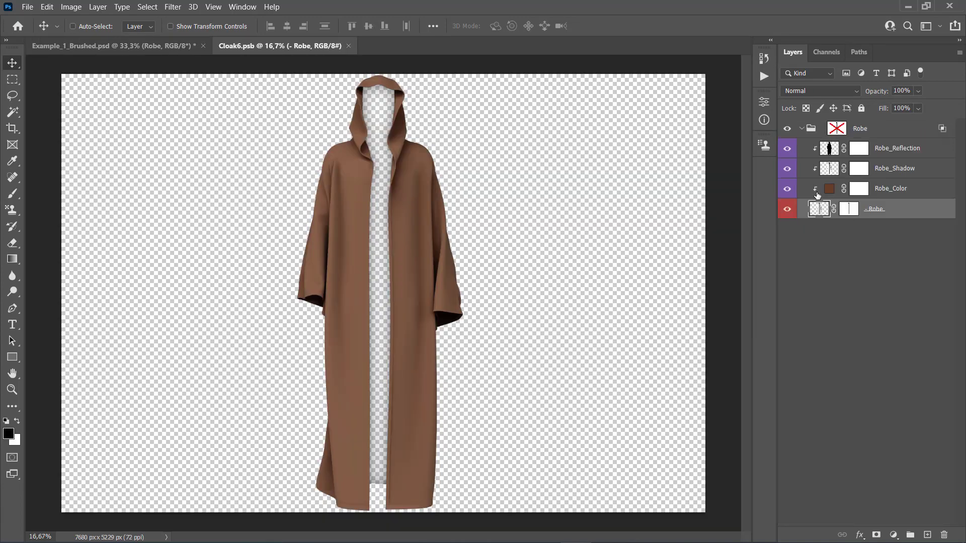
Compare the cloak with the Robe_Reflection layer hidden and shown
left_click(891, 152)
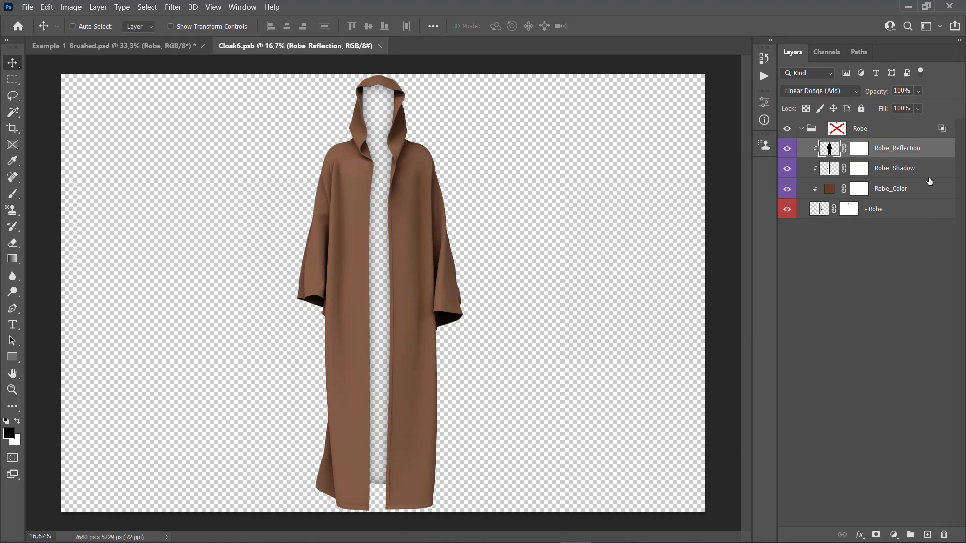
left_click(901, 168)
left_click(788, 149)
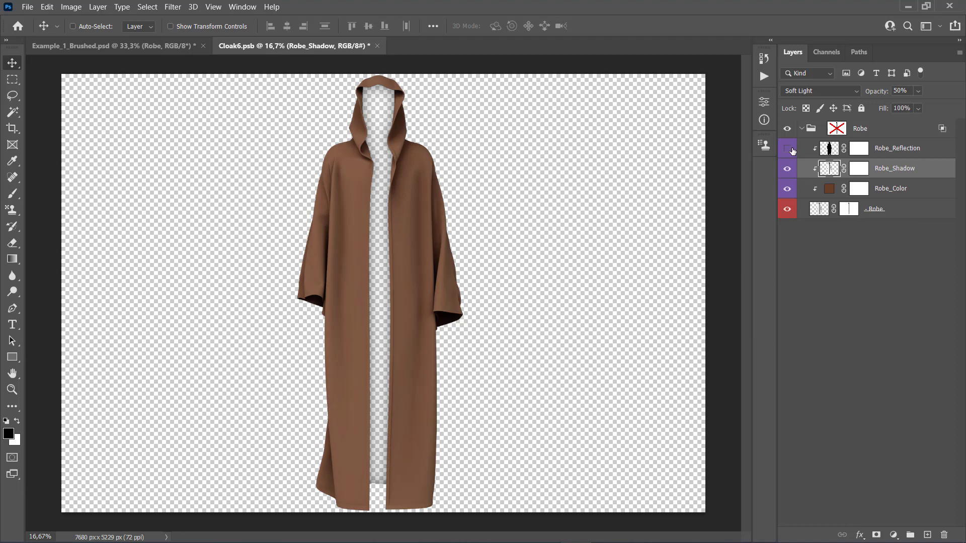
left_click(789, 149)
Change the Robe_Color fill to near-black with a saturation of 0% and a brightness of 10%
left_click(909, 192)
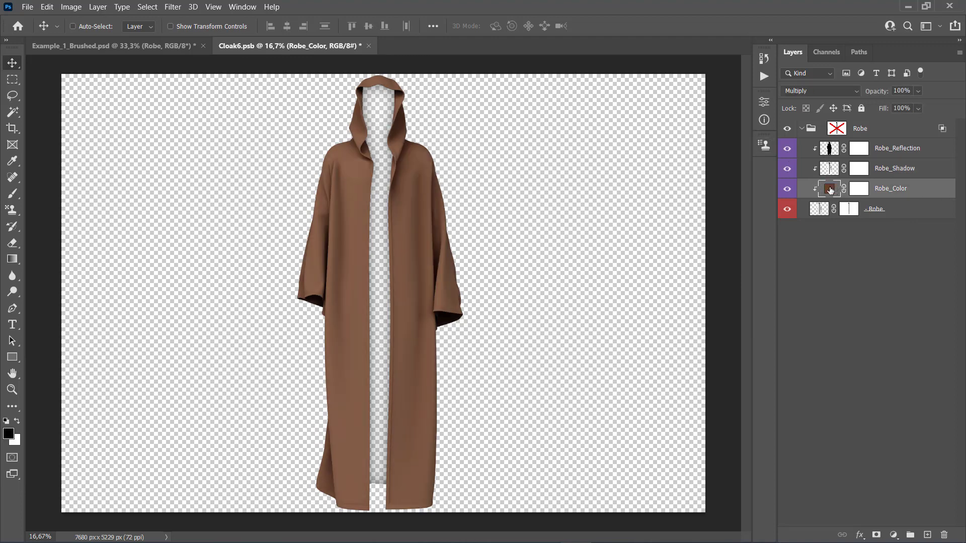
double_click(830, 189)
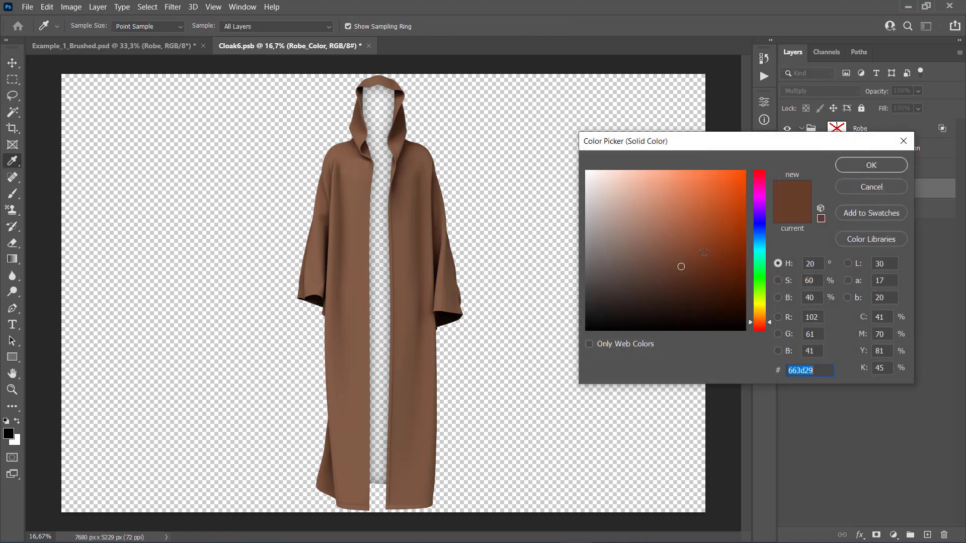
left_click(817, 280)
type("0")
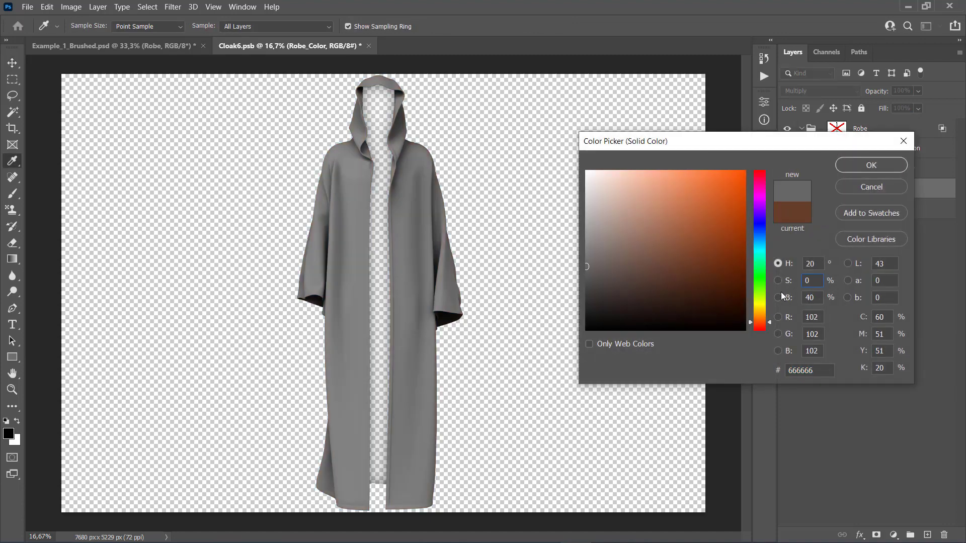
type("10")
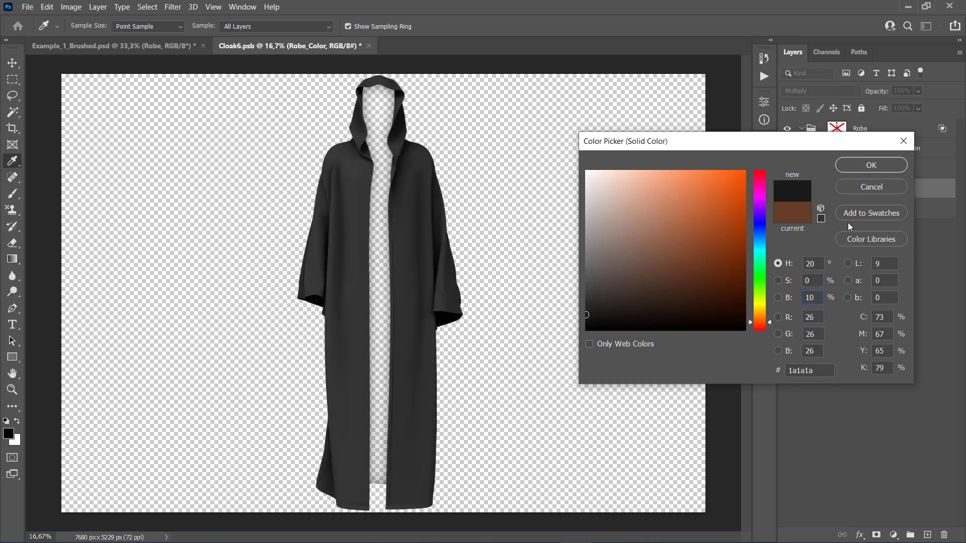
left_click(857, 169)
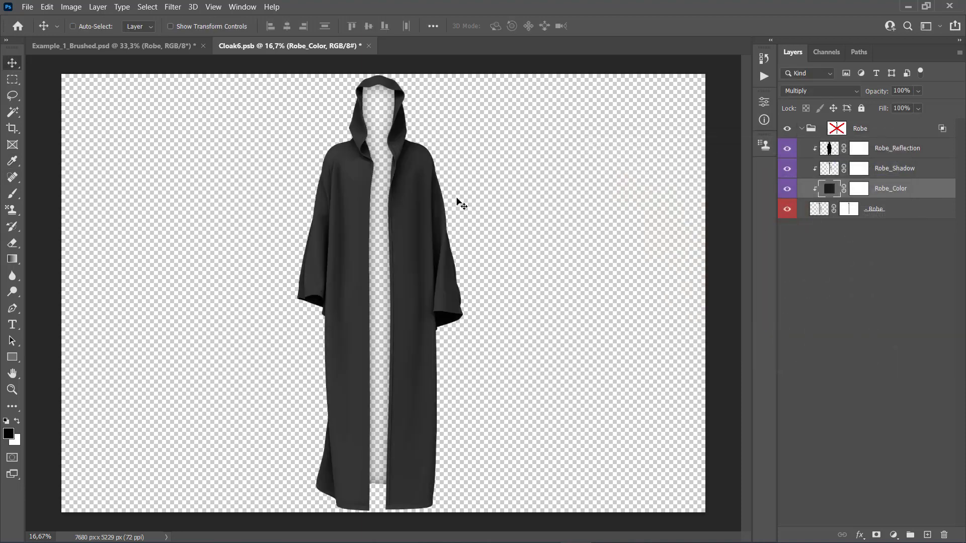
Save the near-black robe contents and view the result in the main portrait document
key("ctrl")
key("ctrl+s")
key("ctrl+Tab")
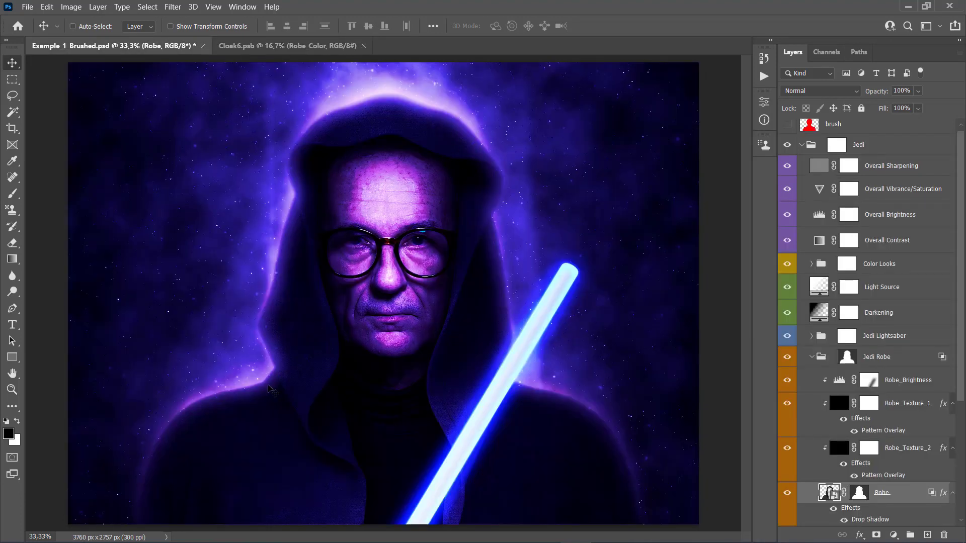
Try a saturated dark red for the Robe_Color fill in Cloak6.psb and save the contents to update the portrait
left_click(287, 46)
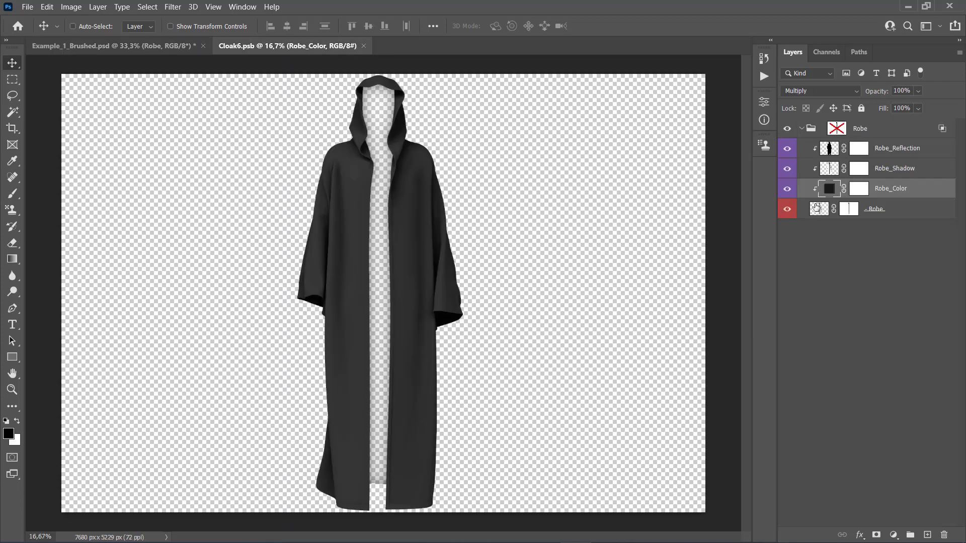
double_click(828, 189)
left_click_drag(686, 221, 760, 222)
left_click(850, 168)
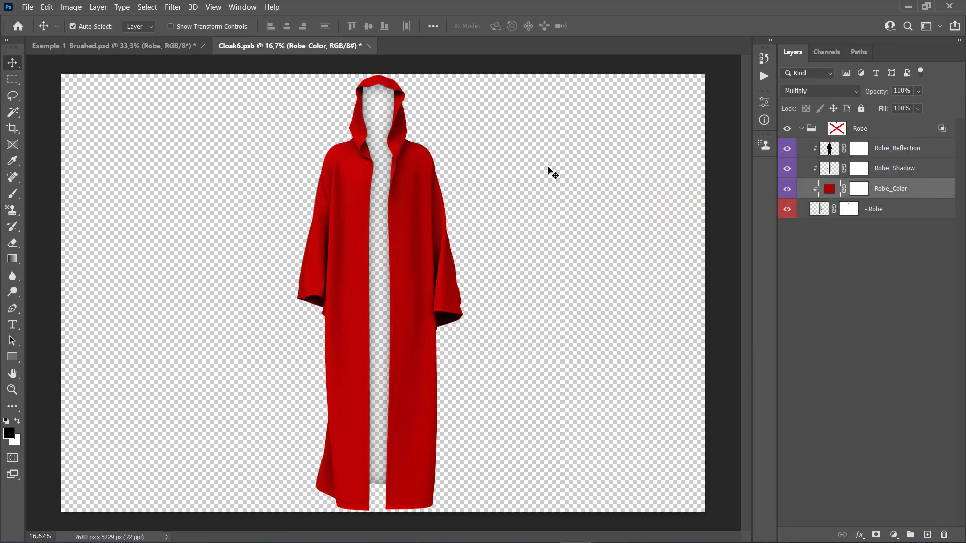
left_click(170, 46)
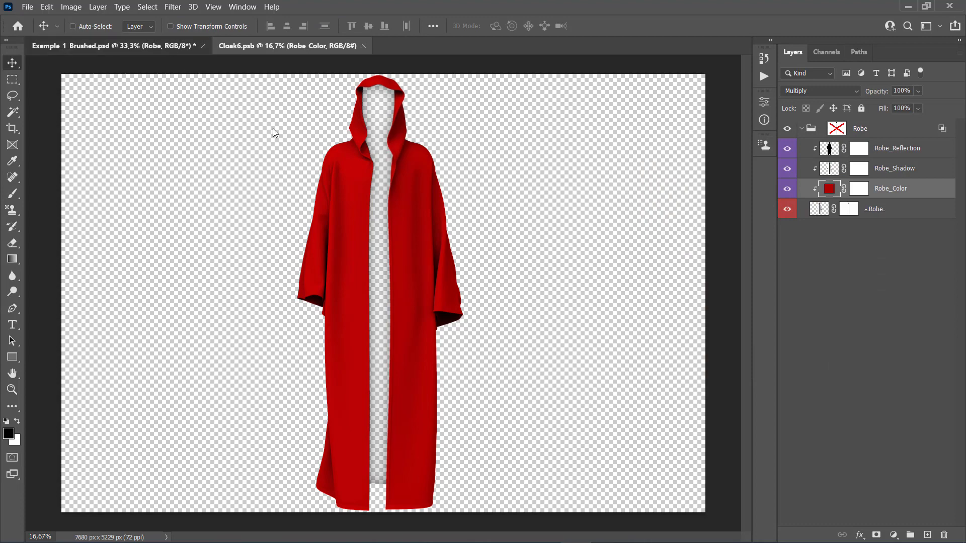
left_click(287, 45)
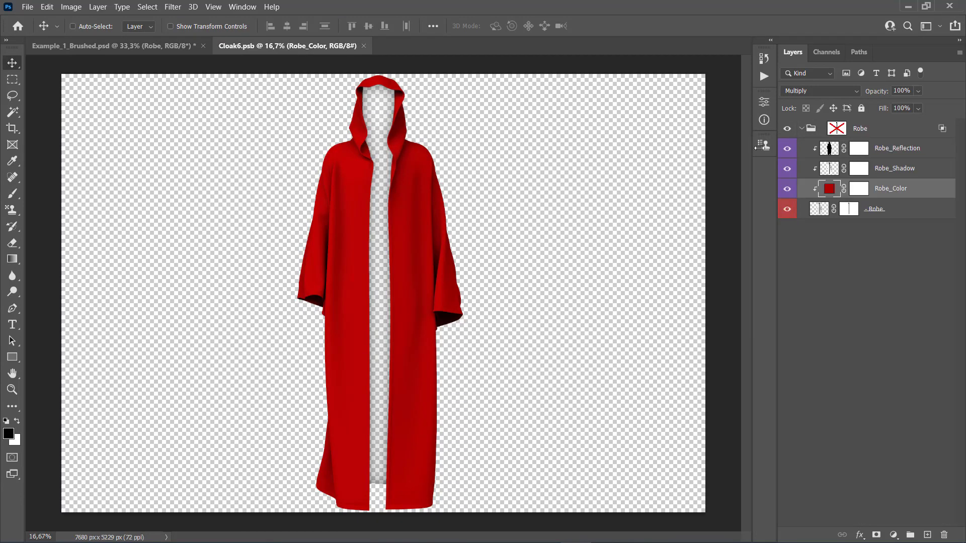
Undo the last two Robe_Color changes in Cloak6.psb, save the contents and return to the portrait document
key("ctrl+z")
key("ctrl+z")
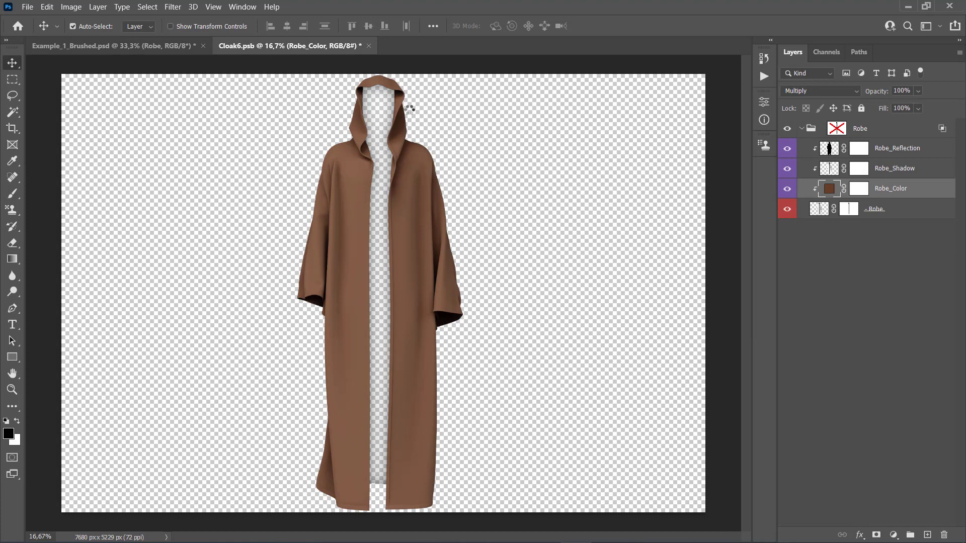
left_click(121, 46)
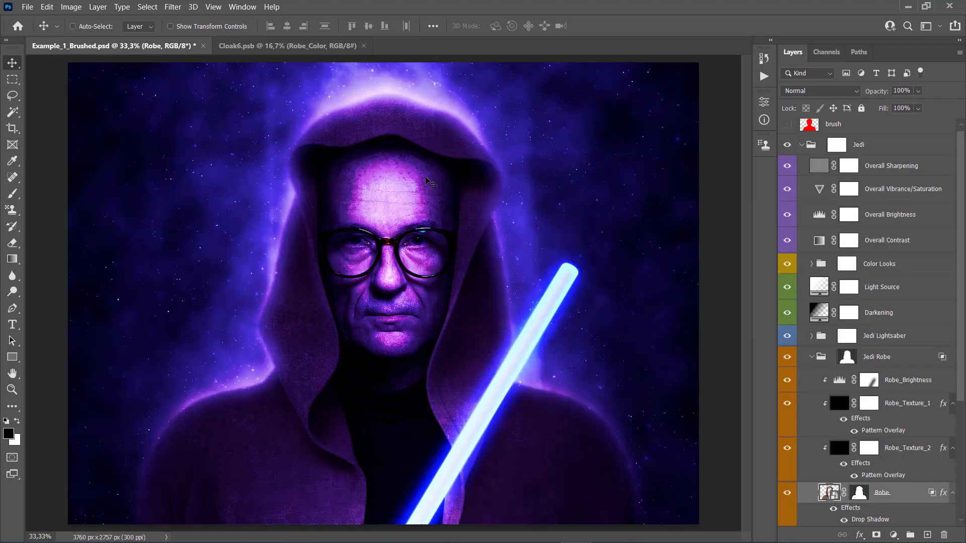
Check the Robe_Color fill's colour values without changing them, and close Cloak6.psb
left_click(304, 47)
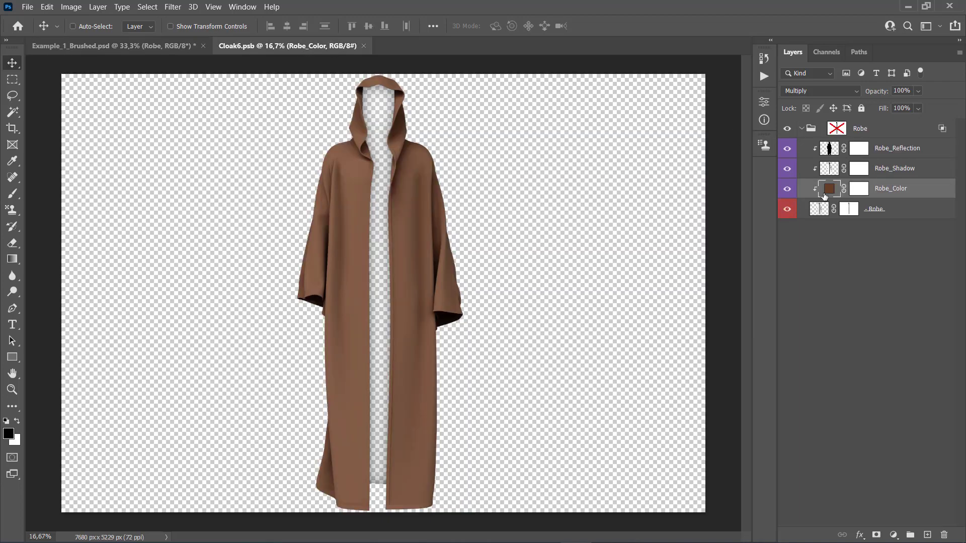
double_click(828, 190)
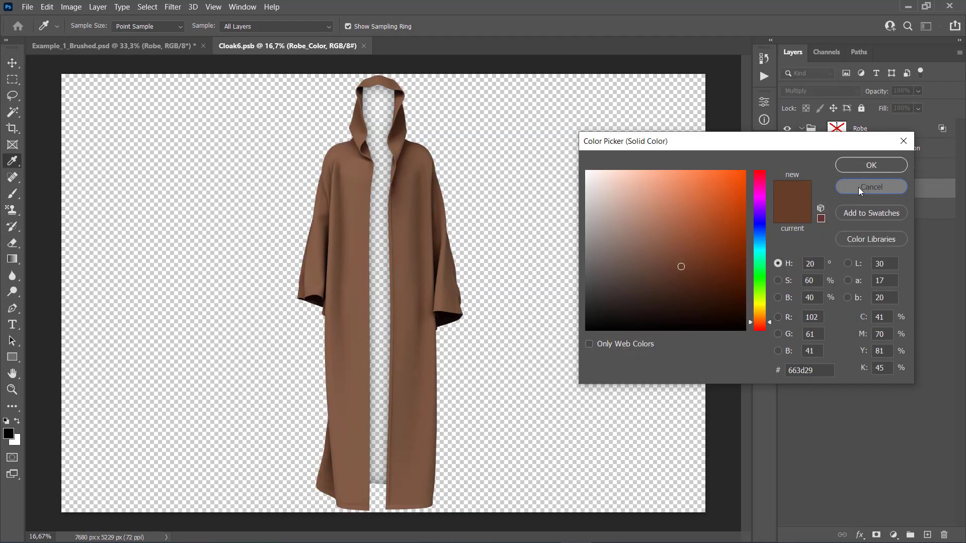
left_click(857, 189)
left_click(363, 46)
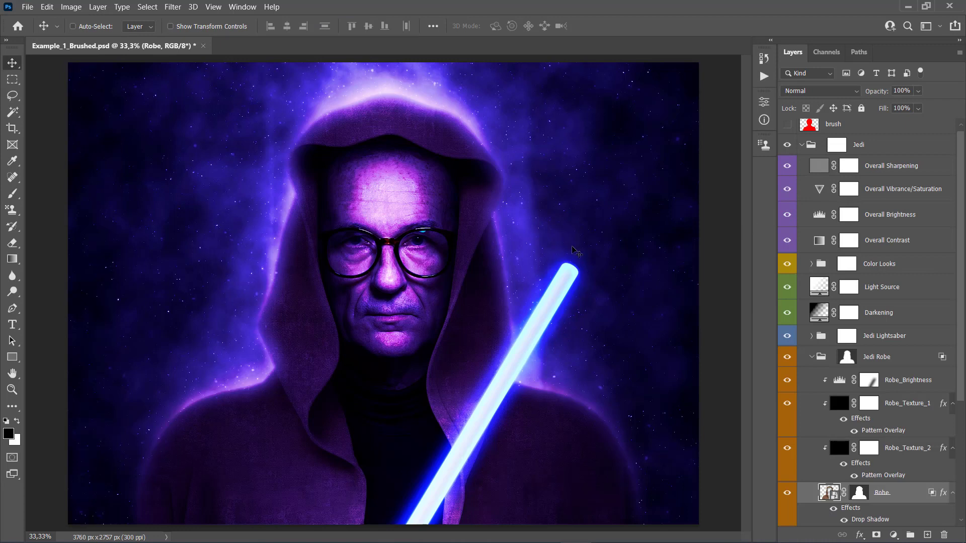
Select the Jedi Robe group's layer mask, collapse the group and show the mask properties
scroll(866, 303, "down", 3)
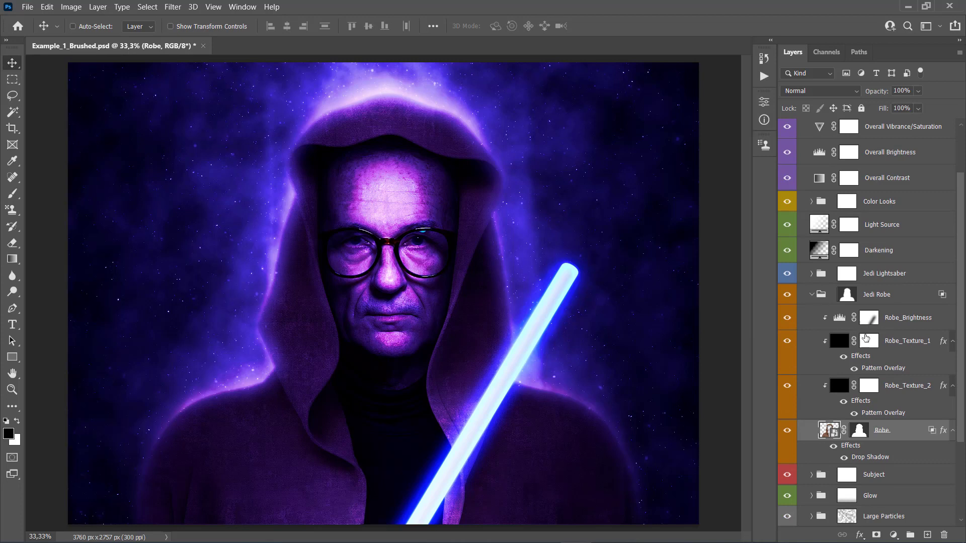
left_click(847, 299)
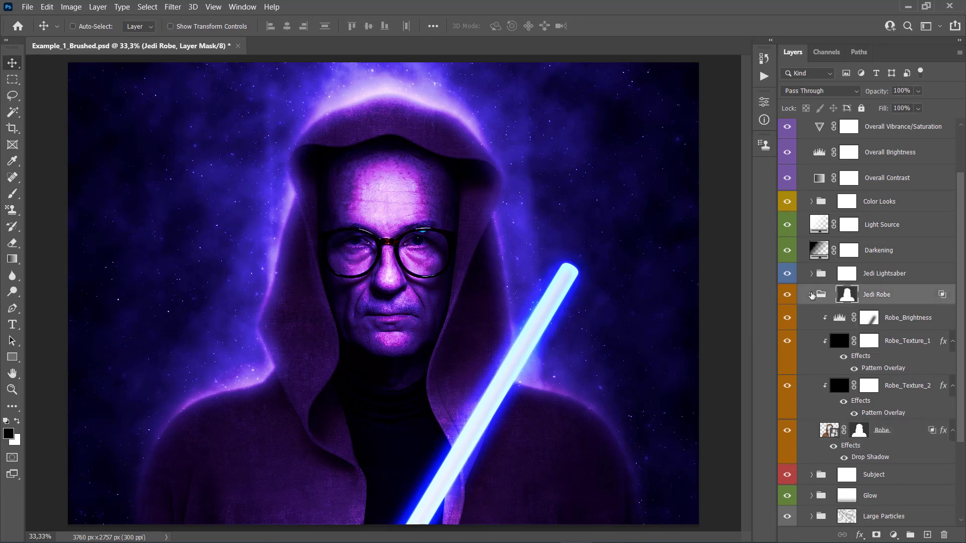
left_click(812, 294)
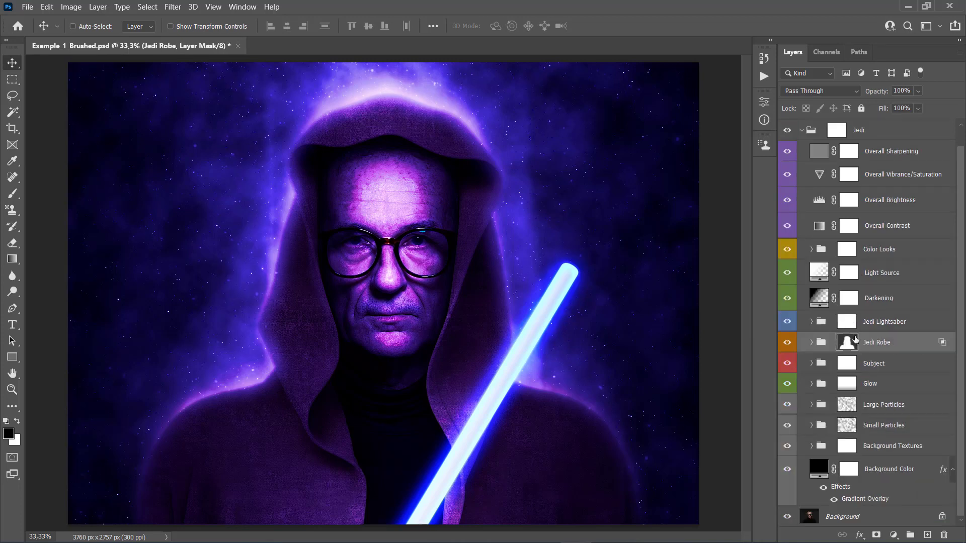
left_click(763, 104)
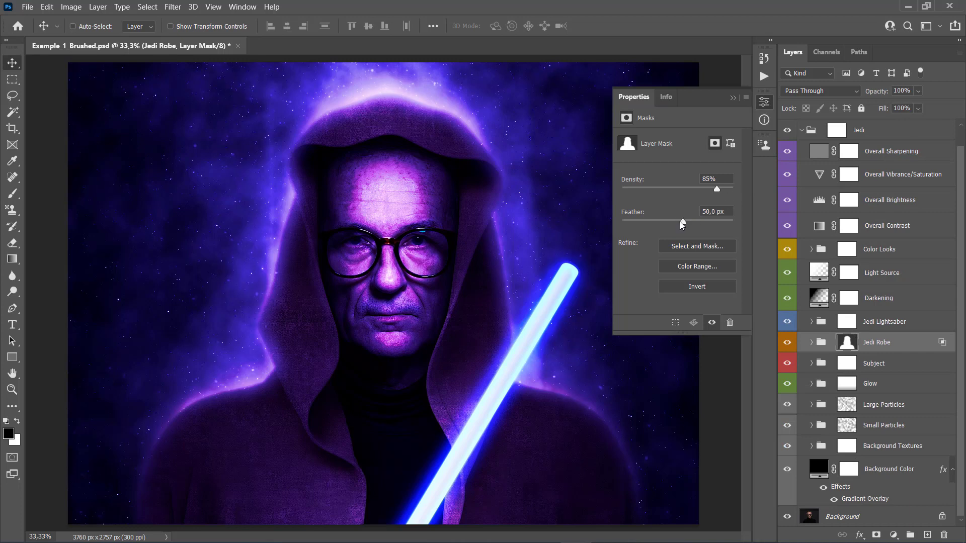
Try a feather of 48,8 px and a density of 100% on the Jedi Robe mask, and display the mask alone
mouse_move(682, 224)
left_mouse_down()
mouse_move(648, 224)
mouse_move(683, 222)
left_mouse_up()
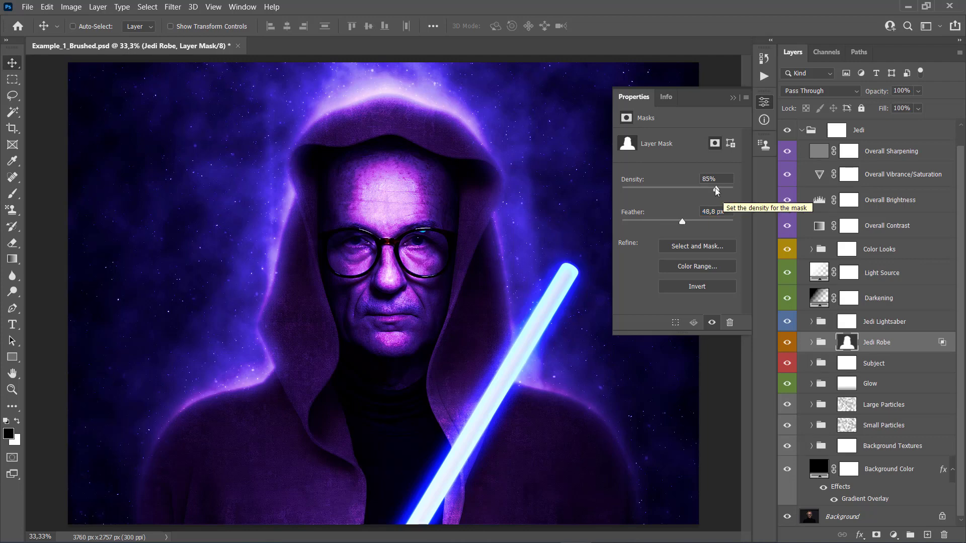
left_click_drag(717, 189, 740, 189)
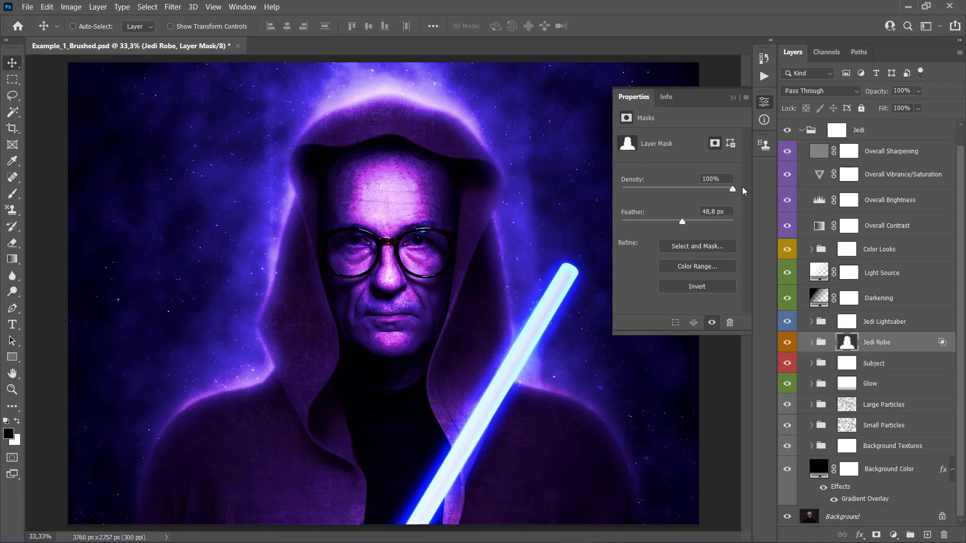
left_click(846, 344, "alt")
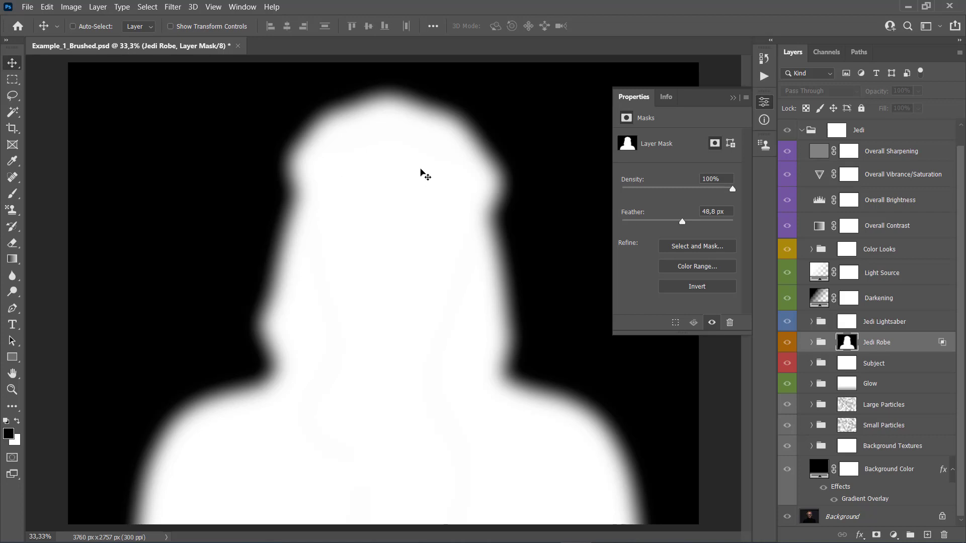
Return the Jedi Robe mask to 85% density and 50 px feather, leave the mask view and collapse the properties
mouse_move(723, 191)
left_mouse_down()
mouse_move(663, 195)
mouse_move(714, 199)
left_mouse_up()
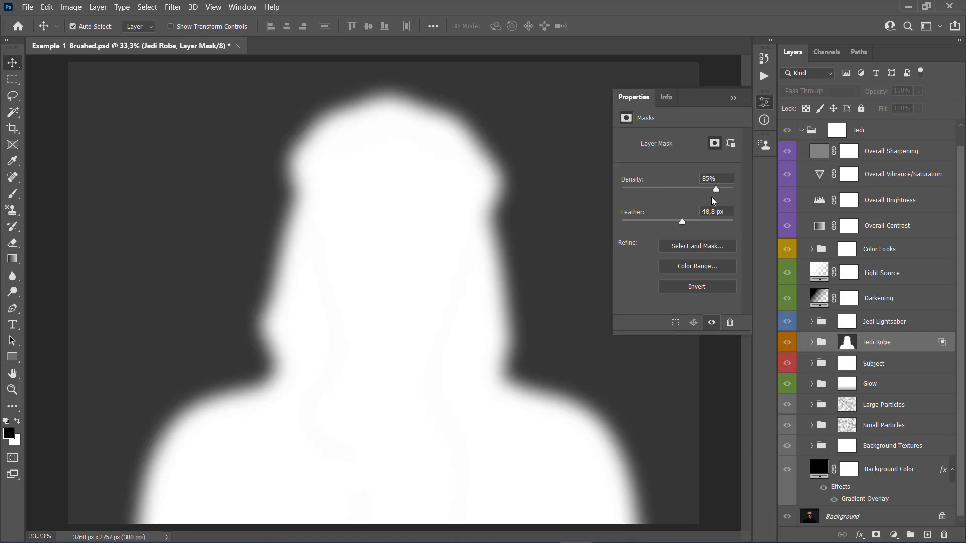
key("ctrl+2")
key("alt")
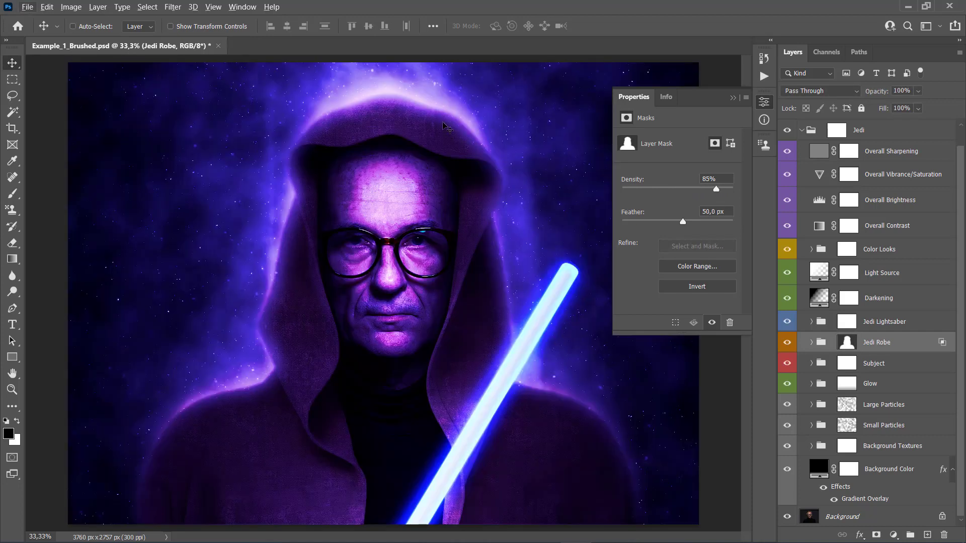
left_click(846, 343)
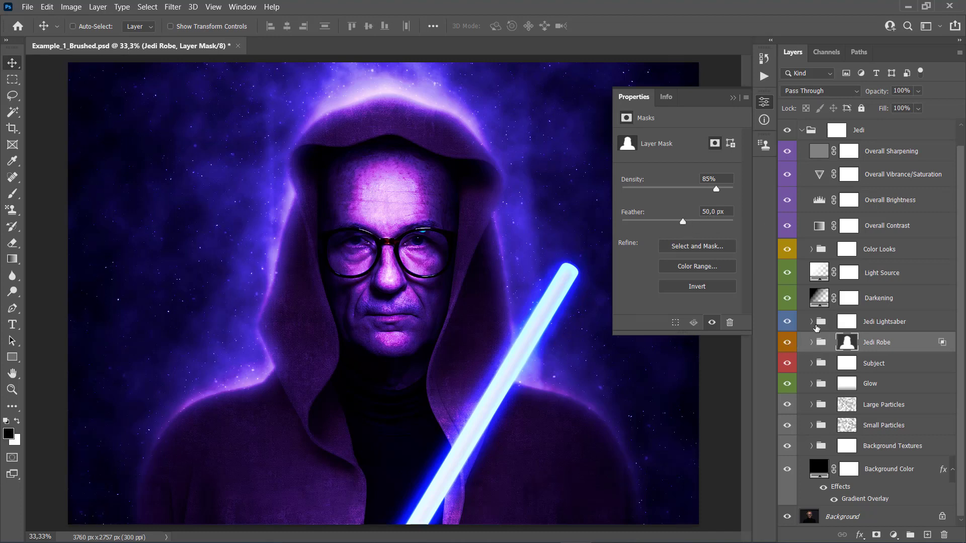
left_click(732, 97)
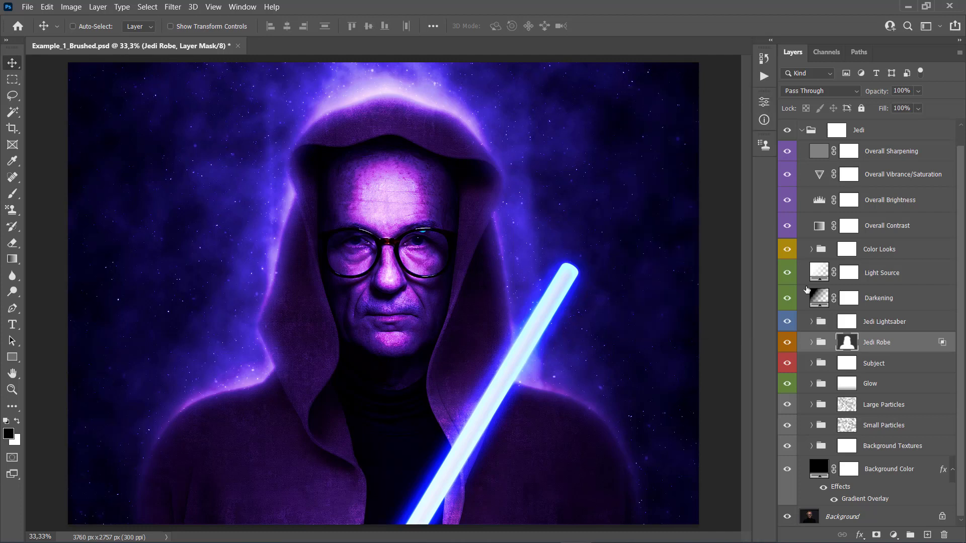
Expand the Jedi Lightsaber group and compare the image with the group and its individual layers hidden and shown
left_click(811, 322)
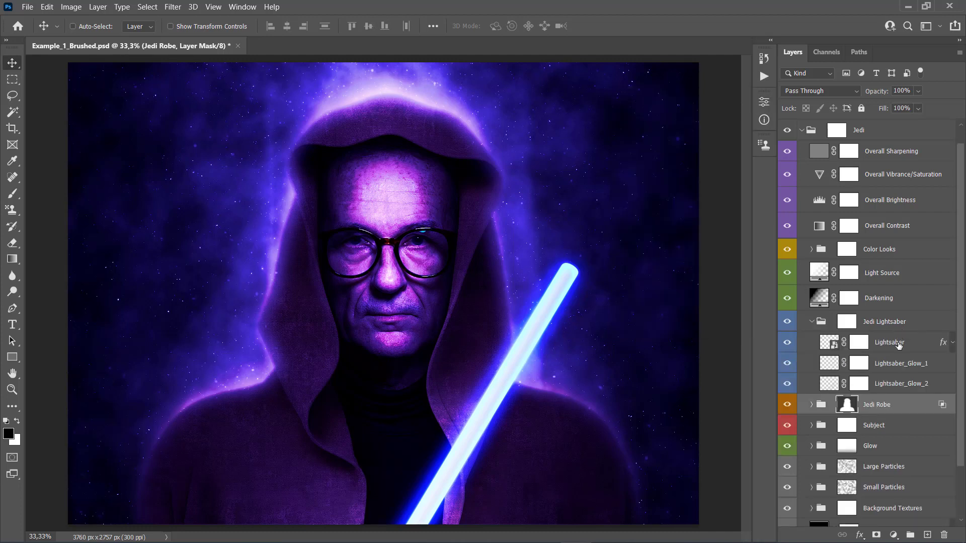
left_click(890, 342)
left_click(787, 323)
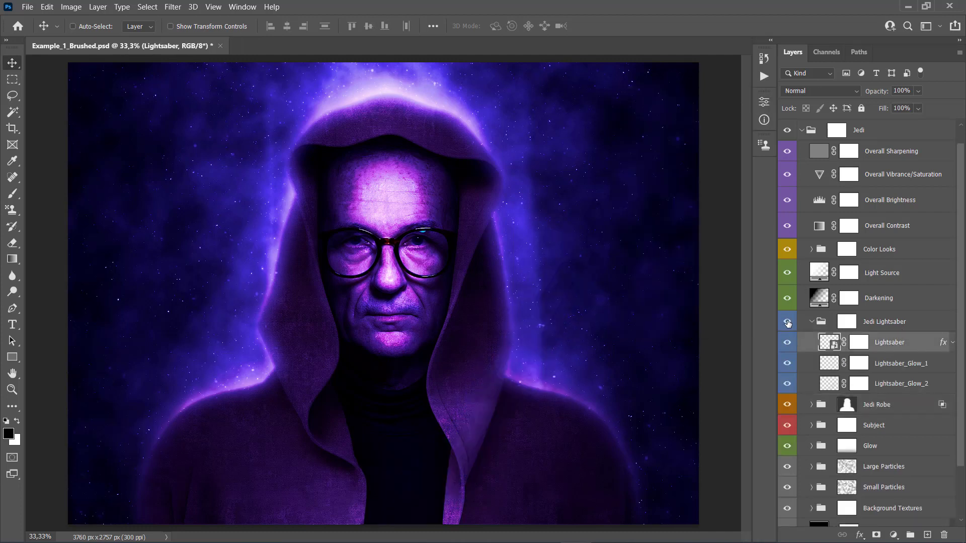
left_click(787, 323)
left_click(788, 342)
left_click(788, 344)
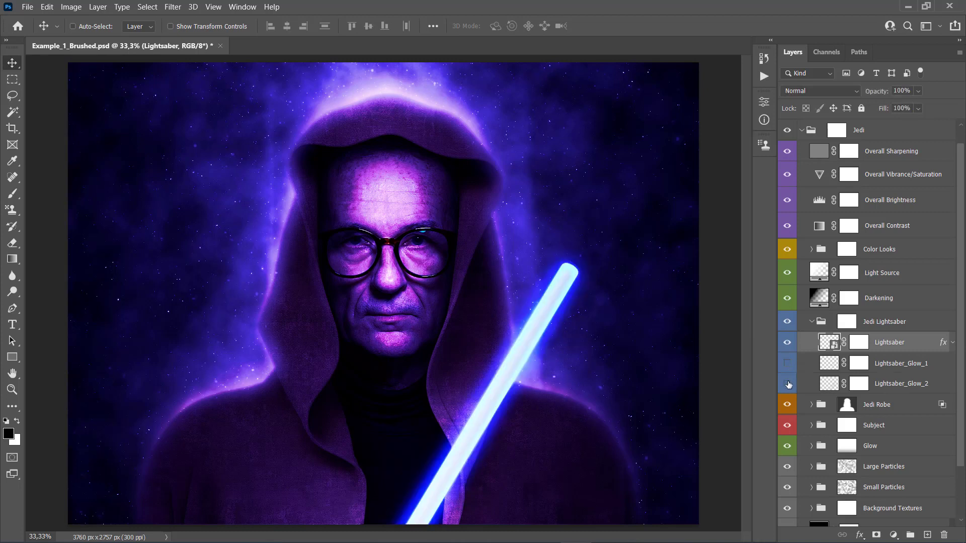
left_click(787, 365)
left_click(787, 363)
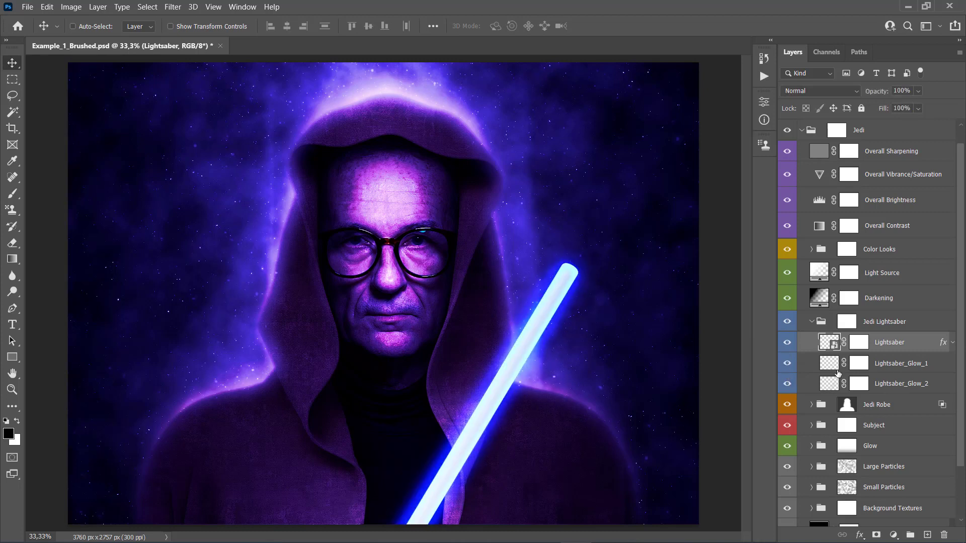
Try raising the Lightsaber_Glow_2 layer's opacity to 100%, and undo the change
left_click(904, 382)
left_click(904, 366)
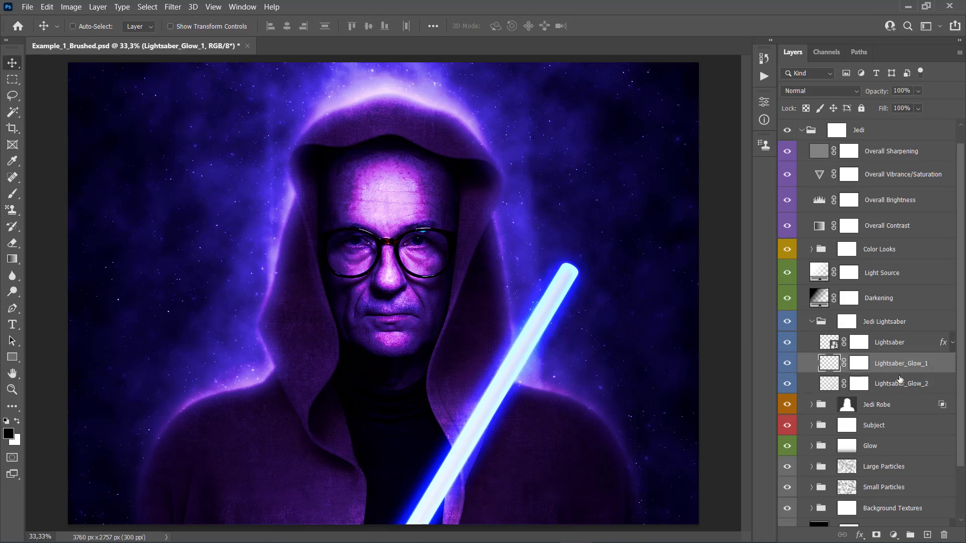
left_click(900, 381)
left_click_drag(879, 93, 955, 99)
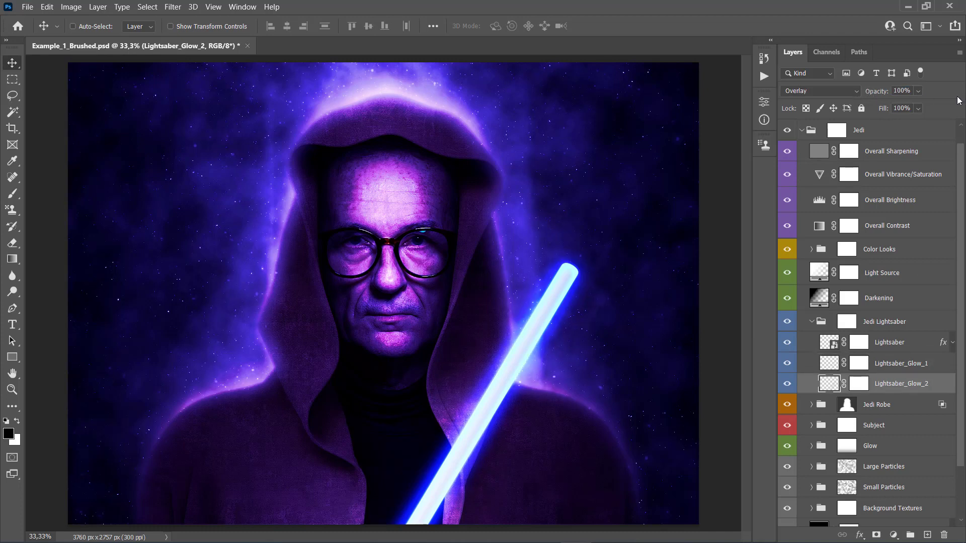
key("ctrl+z")
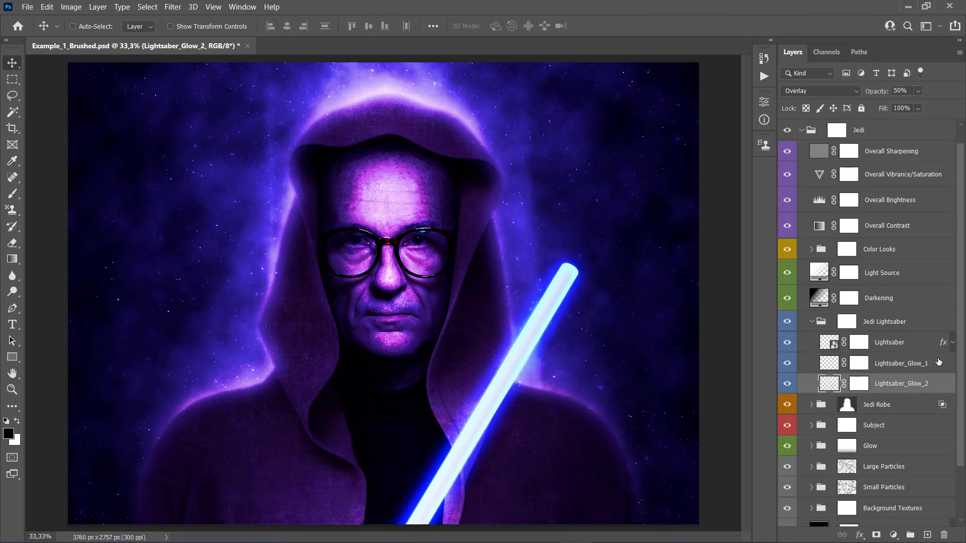
Open the Lightsaber layer's Outer Glow settings and set its size to 177 px and opacity to 64%
left_click(951, 345)
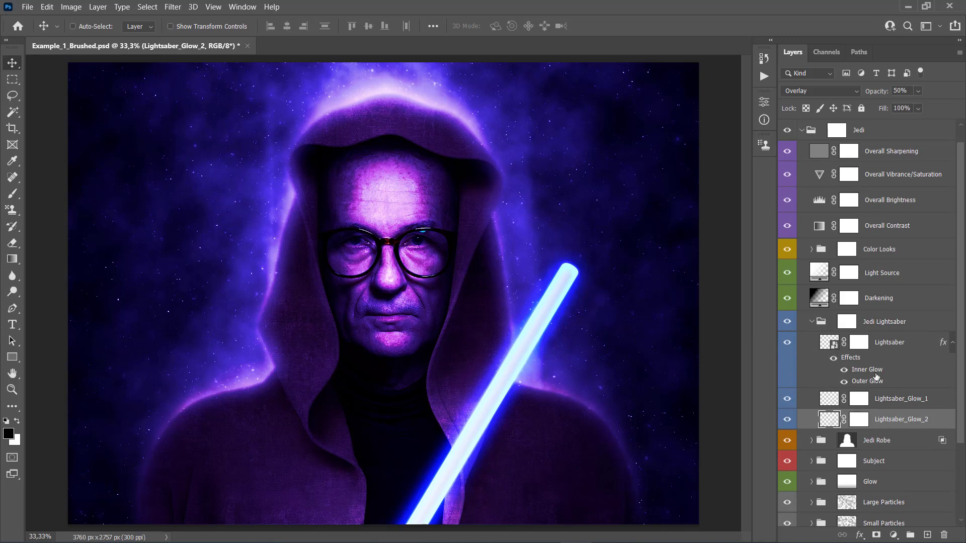
left_click(899, 344)
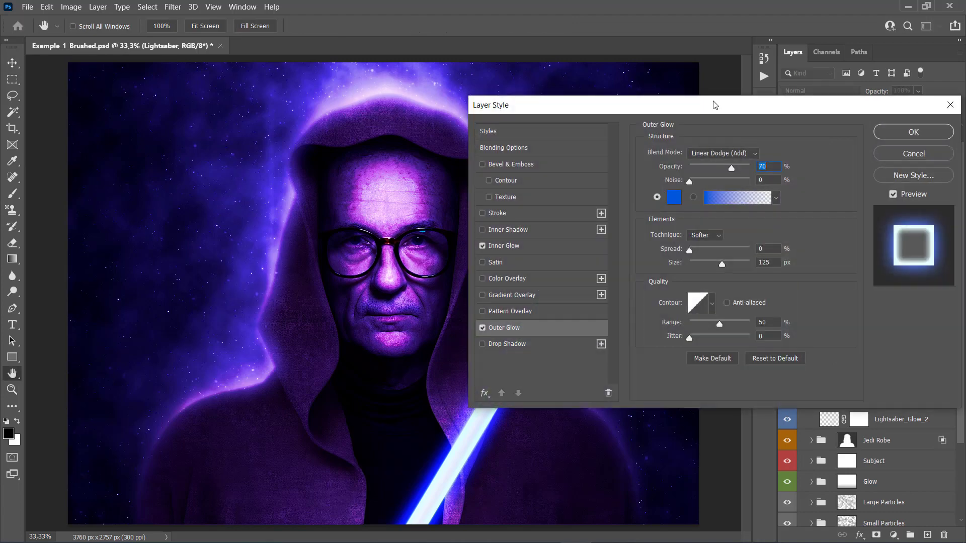
left_click_drag(719, 110, 770, 117)
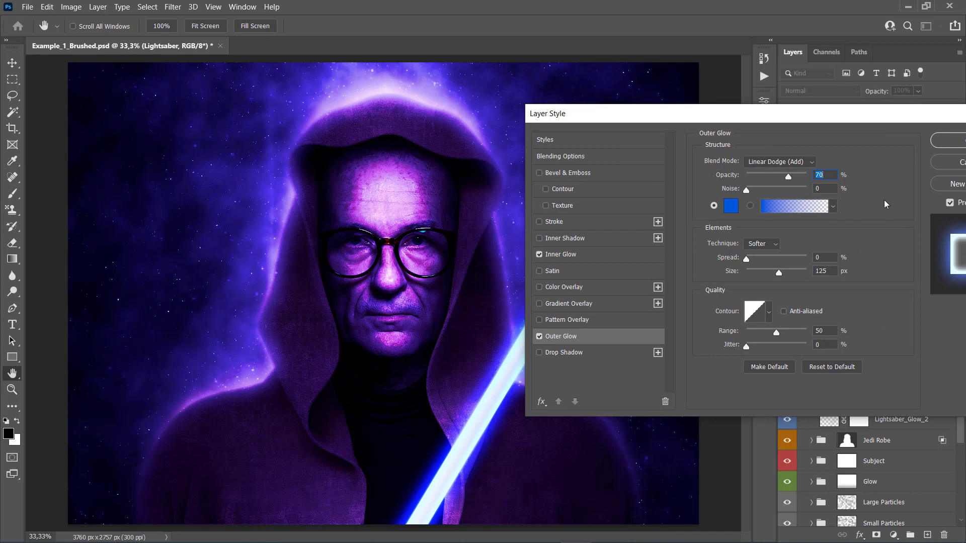
mouse_move(780, 273)
left_mouse_down()
mouse_move(768, 271)
mouse_move(791, 271)
left_mouse_up()
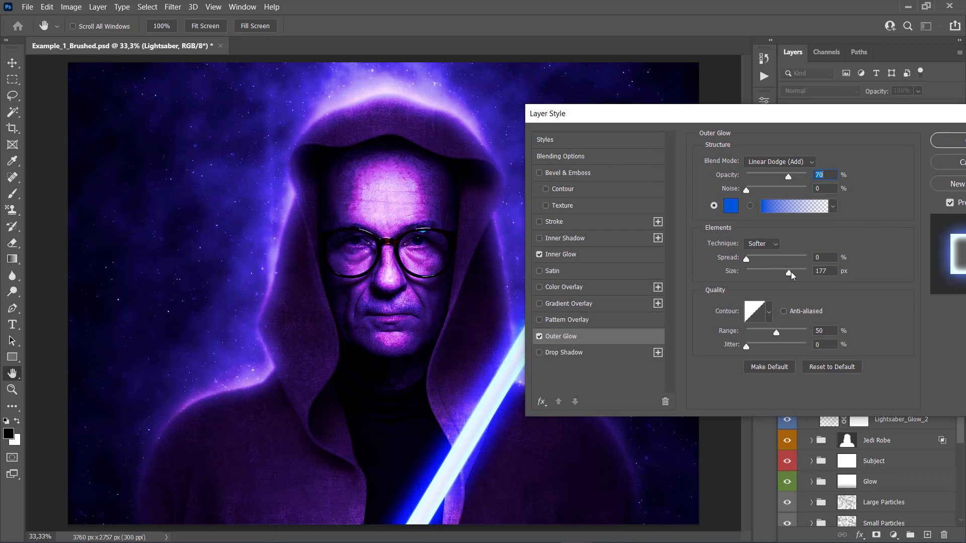
mouse_move(788, 175)
left_mouse_down()
mouse_move(763, 174)
mouse_move(793, 174)
left_mouse_up()
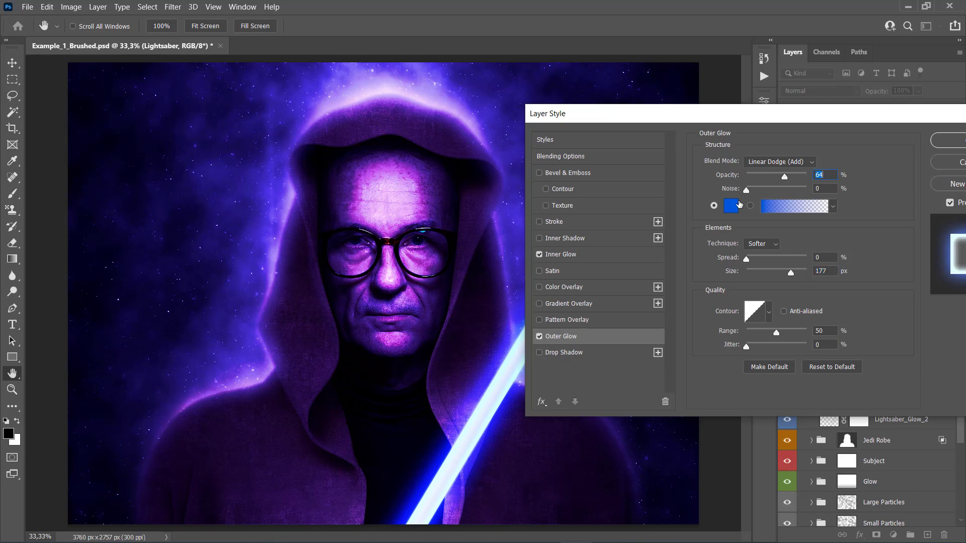
Try an orange color, #ff5400, for the Lightsaber's Outer Glow, and cancel the color change
left_click(731, 206)
left_click_drag(761, 249, 763, 171)
mouse_move(761, 237)
left_mouse_down()
mouse_move(762, 316)
mouse_move(734, 302)
mouse_move(745, 180)
left_mouse_up()
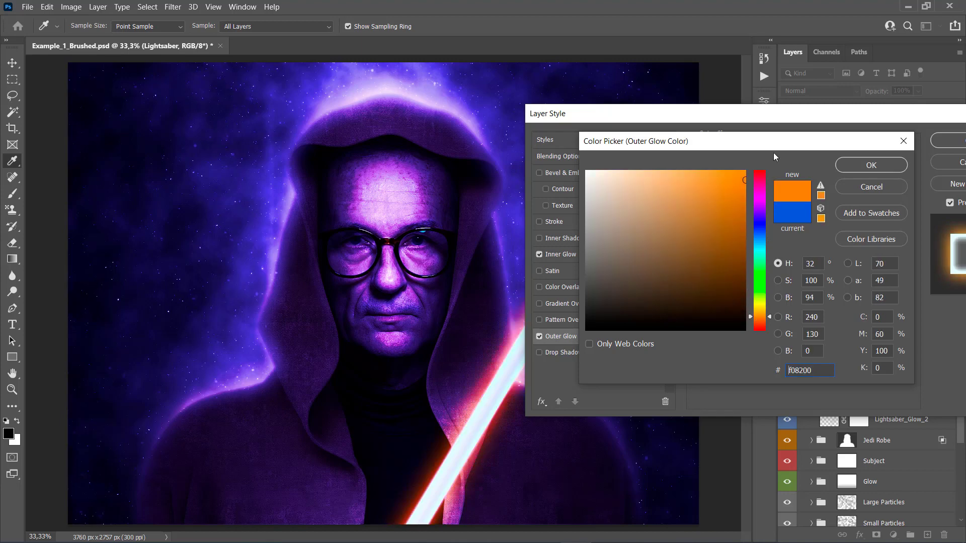
key("ctrl+a")
type("ff4e00")
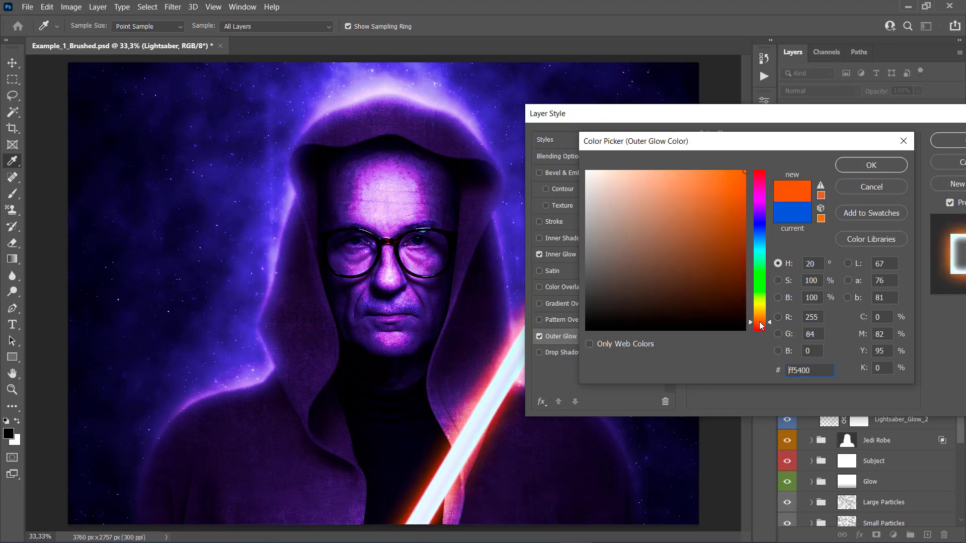
left_click(887, 187)
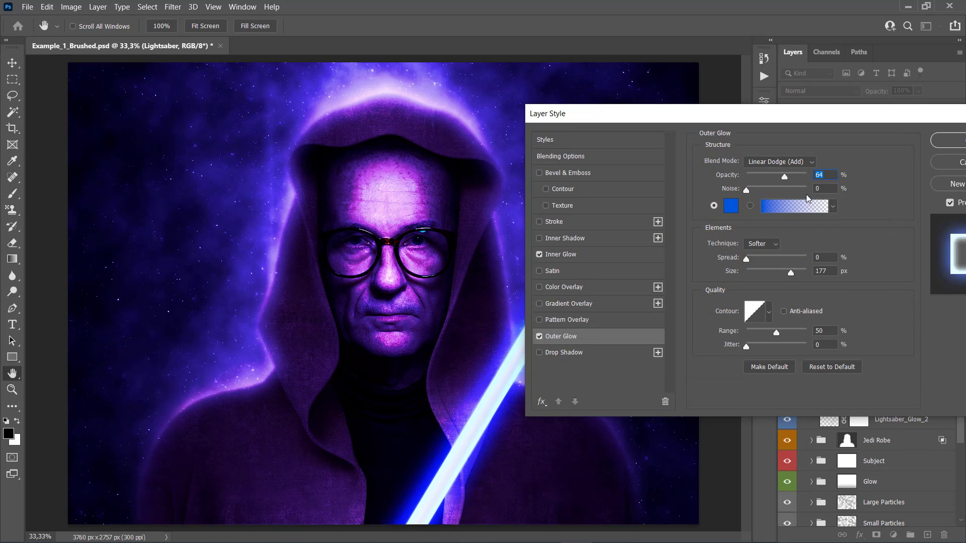
Try a pale pink Inner Glow color for the Lightsaber, cancel it and close the layer style settings
left_click(566, 255)
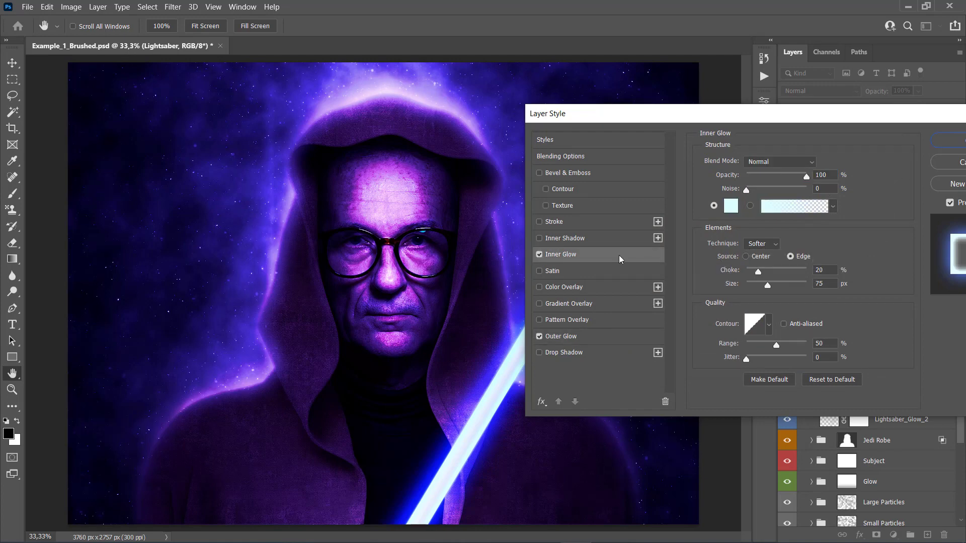
left_click(731, 206)
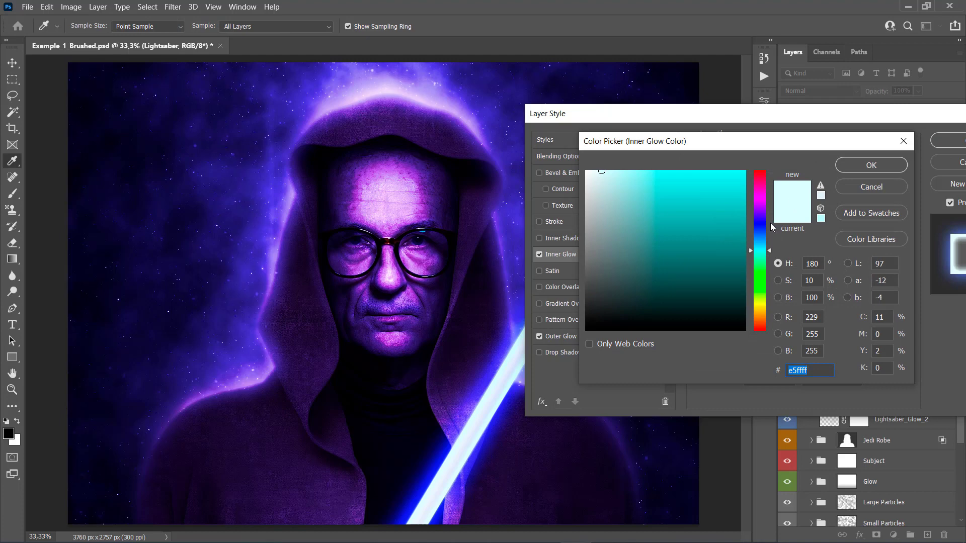
left_click_drag(760, 251, 850, 182)
left_click(851, 183)
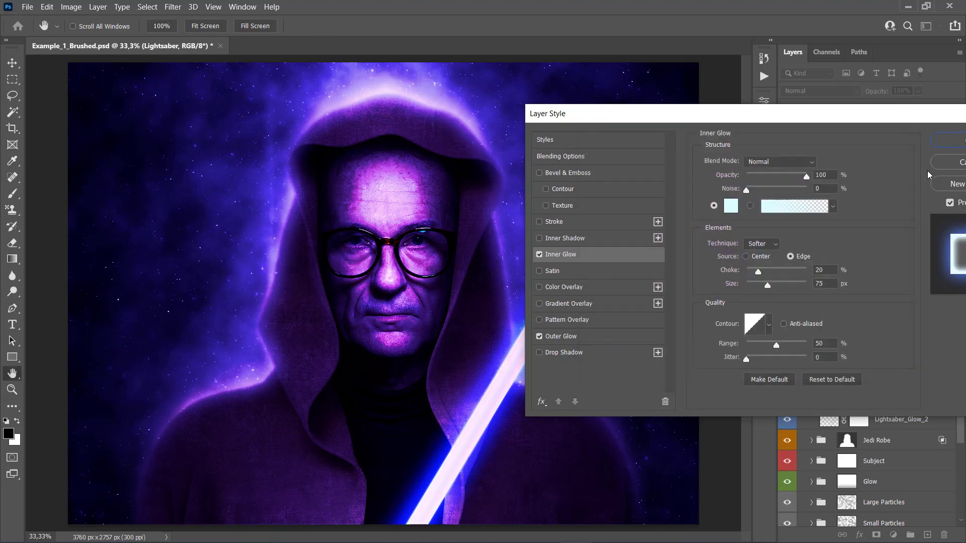
left_click(946, 141)
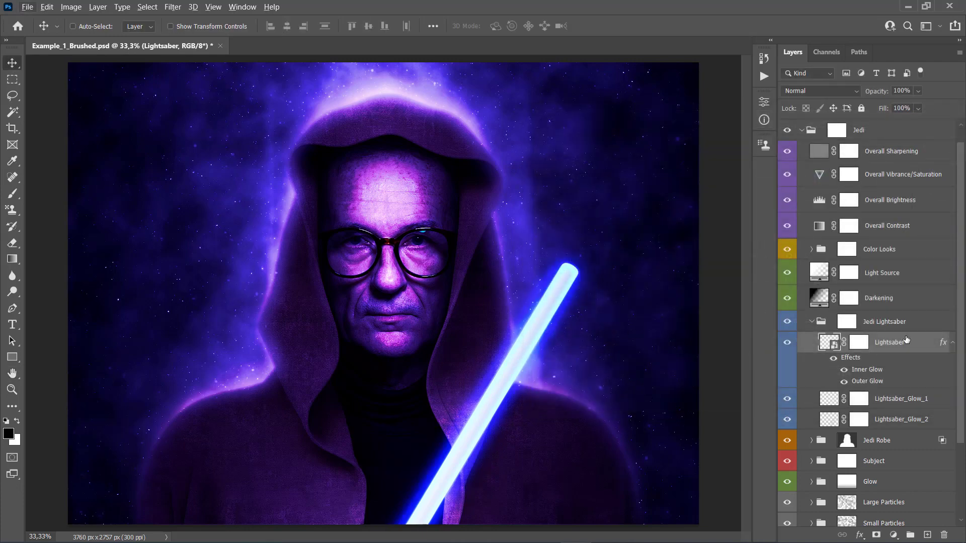
Collapse the Lightsaber layer's effects list and compare the image with the Color Looks group hidden and shown
left_click(950, 342)
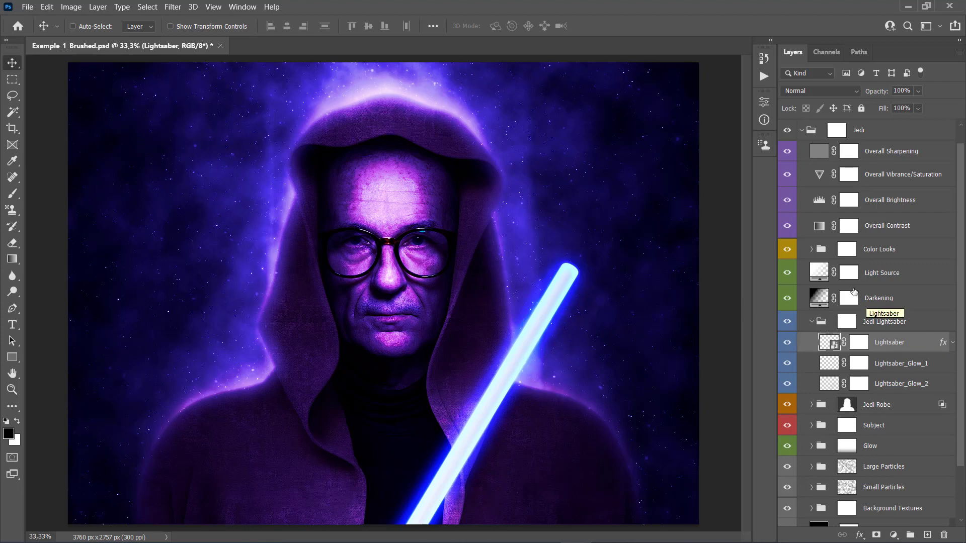
left_click(786, 250)
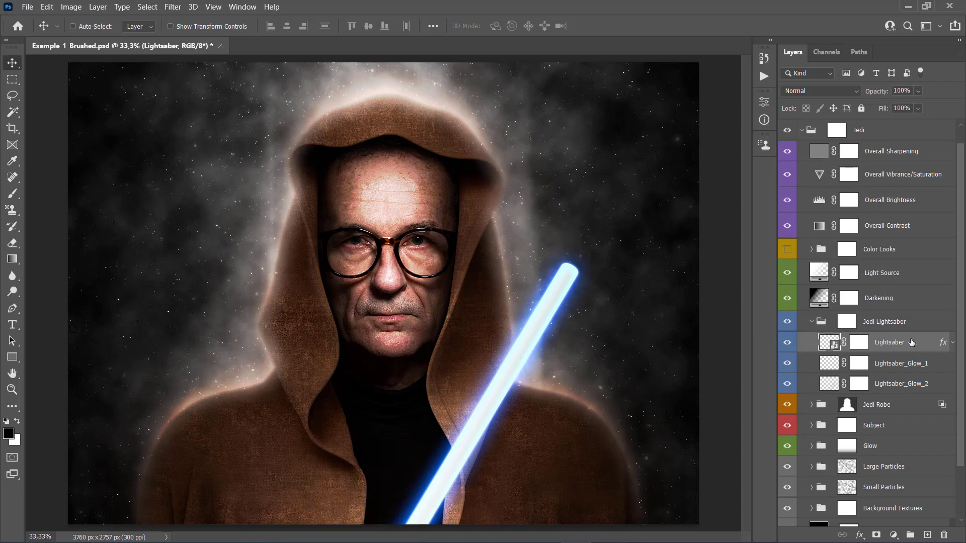
left_click(787, 250)
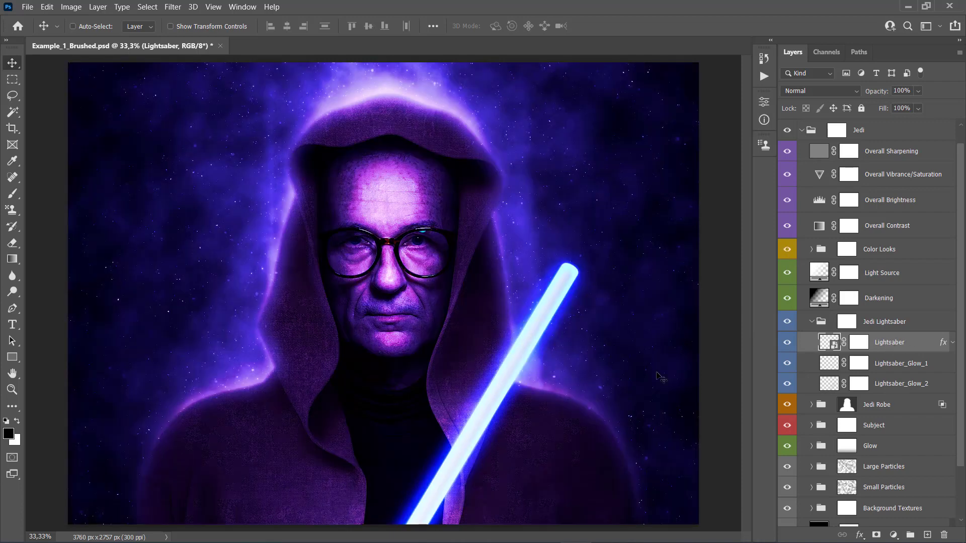
Select the Darkening layer and compare the image with it hidden and shown
left_click(888, 302)
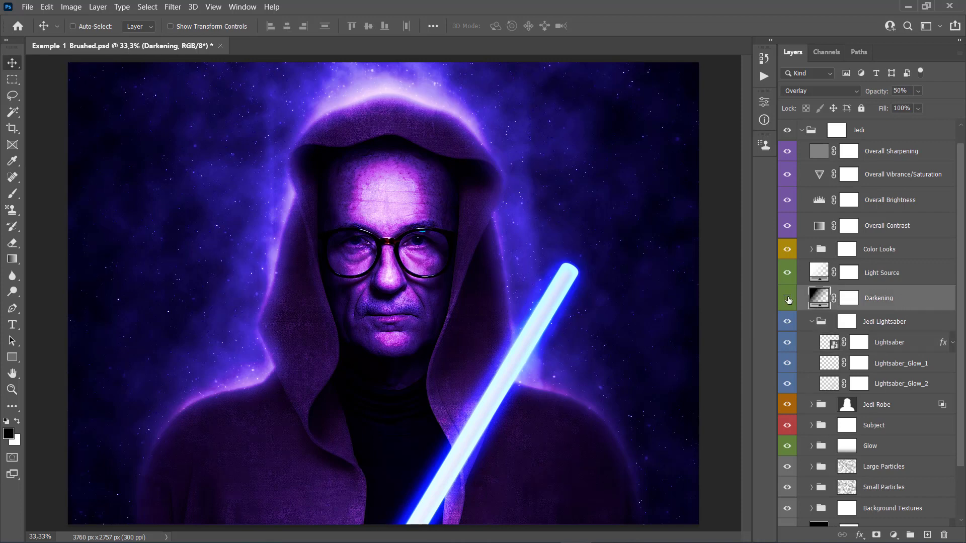
left_click(788, 298)
left_click(788, 298)
left_click(787, 298)
left_click(788, 298)
Try a smaller gradient scale of about 72% on the Darkening fill, look at the gradient styles and cancel the changes
double_click(821, 298)
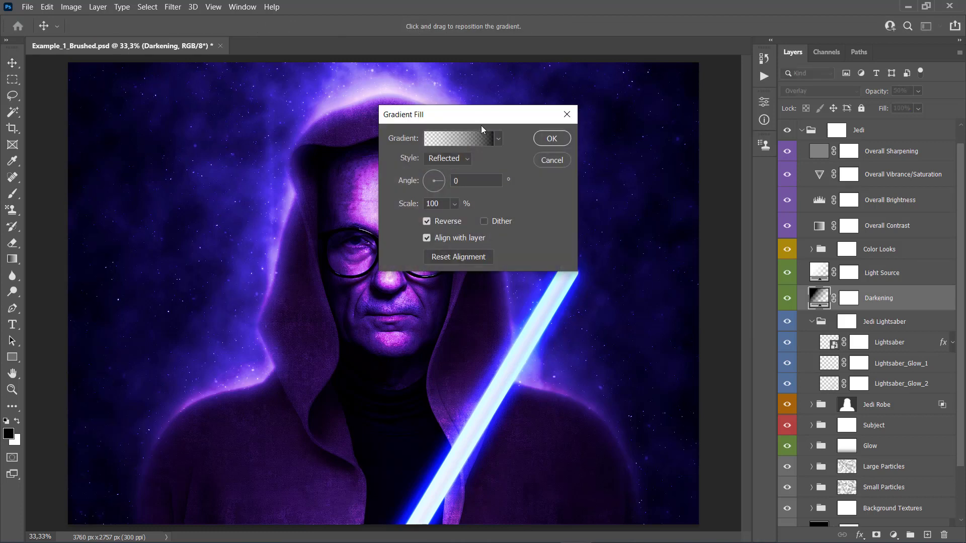
left_click_drag(483, 104, 722, 96)
mouse_move(646, 187)
left_mouse_down()
mouse_move(594, 188)
mouse_move(629, 189)
left_mouse_up()
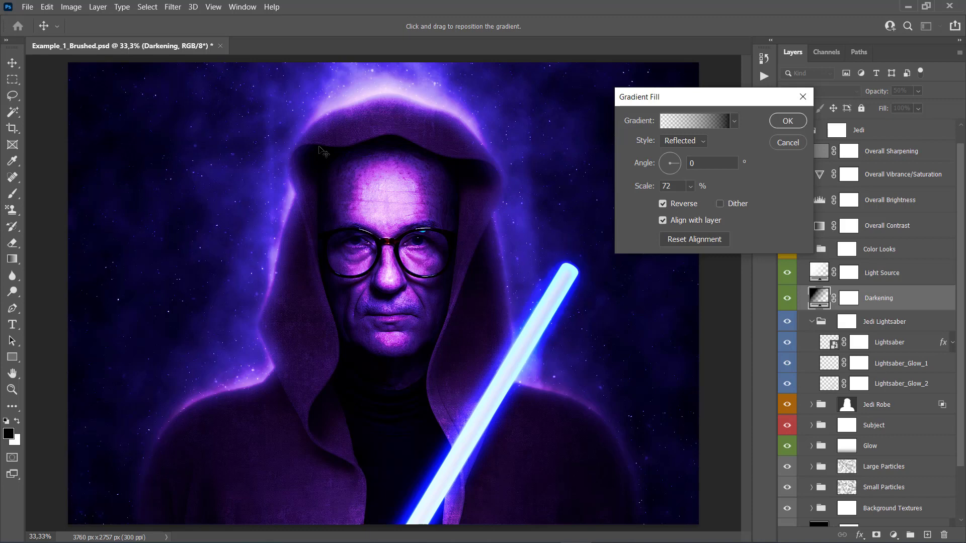
mouse_move(648, 188)
left_mouse_down()
mouse_move(625, 188)
mouse_move(643, 189)
left_mouse_up()
left_click(701, 143)
left_click(700, 143)
left_click(788, 142)
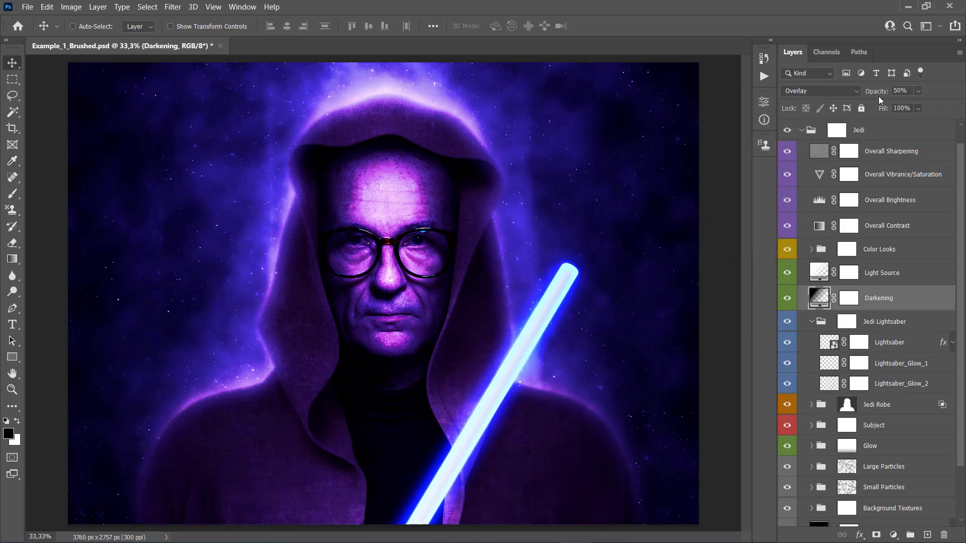
Try a different opacity on the Darkening layer and return it to 50%
mouse_move(877, 94)
left_mouse_down()
mouse_move(854, 94)
mouse_move(886, 95)
left_mouse_up()
type("50")
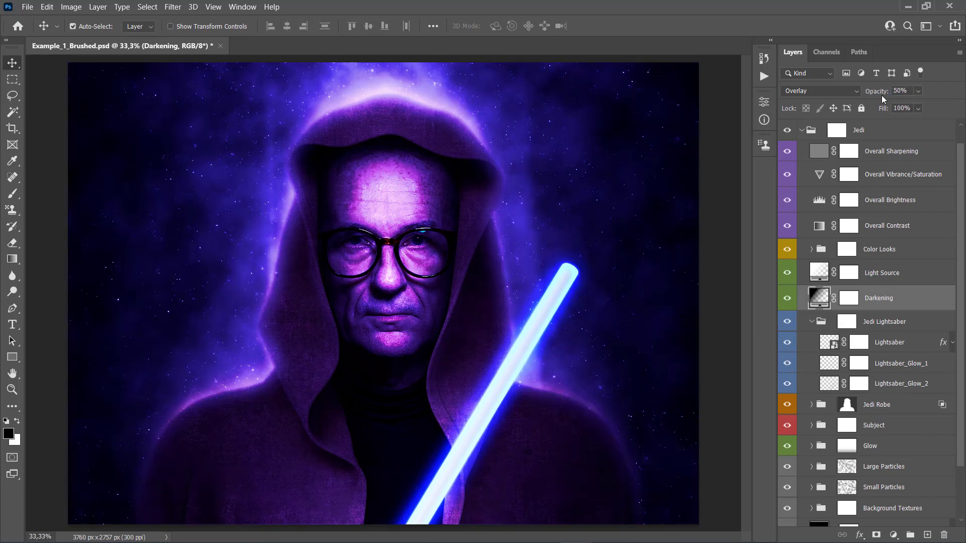
key("Return")
Select the Light Source layer and compare the image with it hidden and shown
left_click(910, 273)
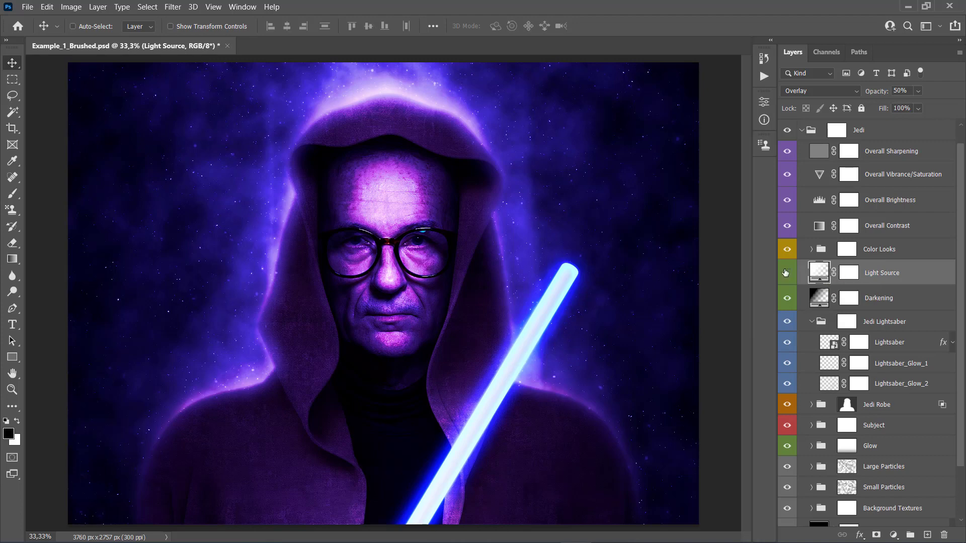
left_click(787, 272)
left_click(787, 273)
left_click(786, 273)
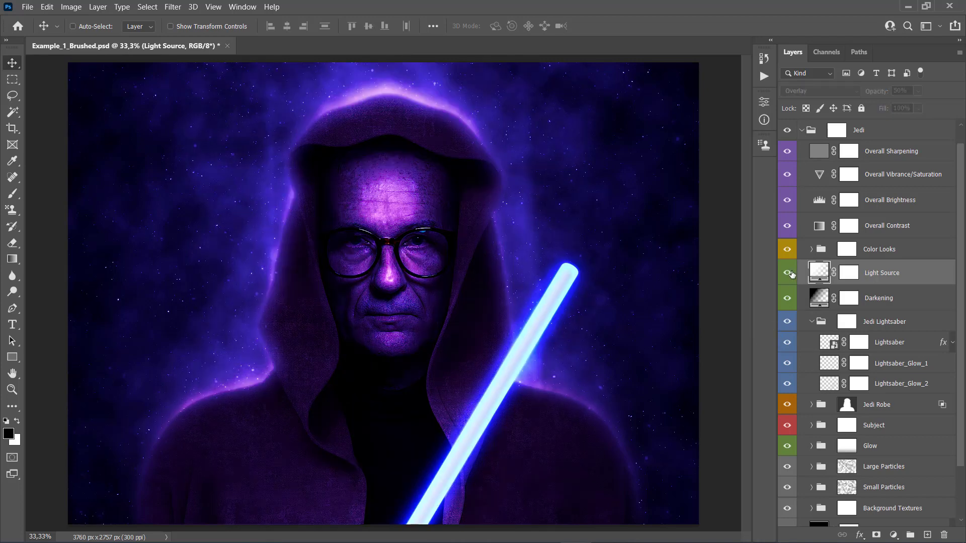
left_click(787, 273)
Try a gradient scale of about 99% and the Radial style on the Light Source fill
double_click(819, 273)
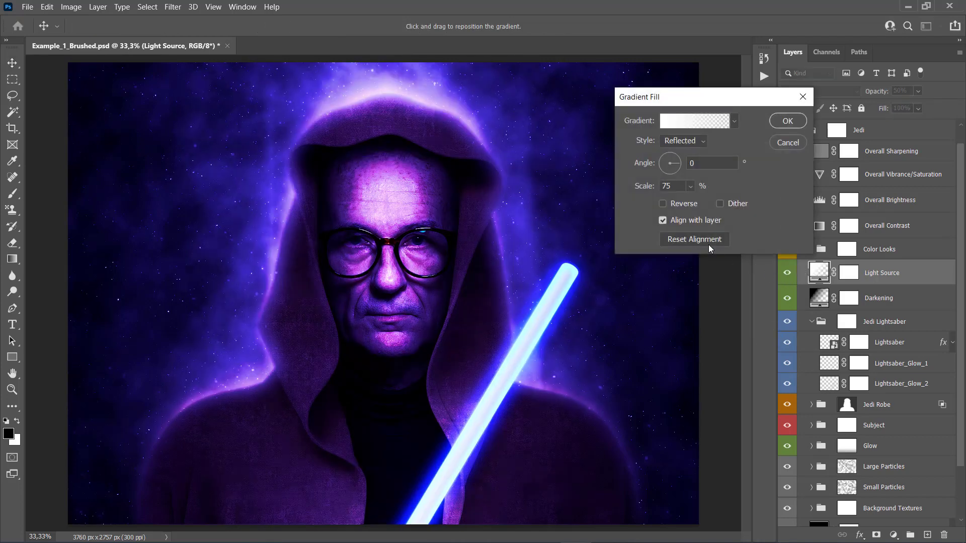
mouse_move(648, 192)
left_mouse_down()
mouse_move(633, 191)
mouse_move(662, 197)
left_mouse_up()
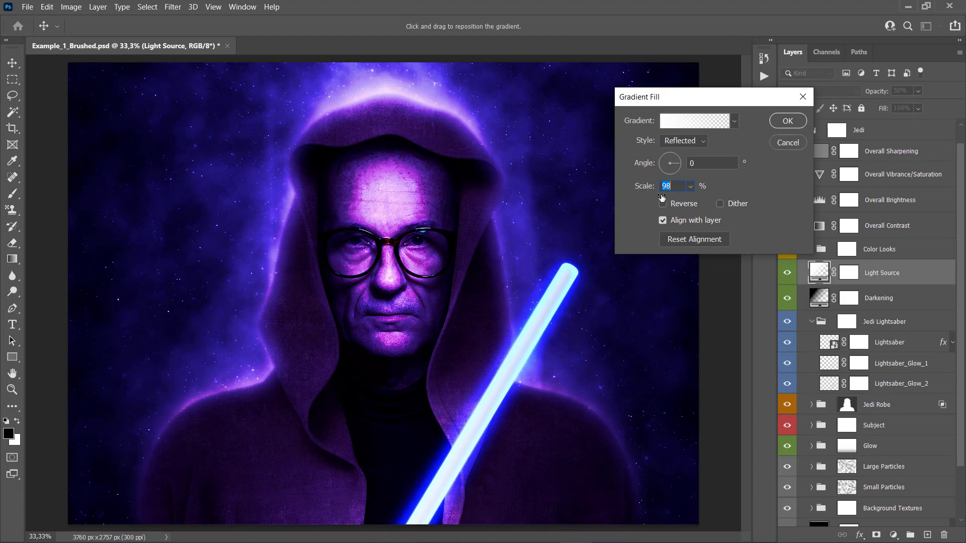
left_click(685, 142)
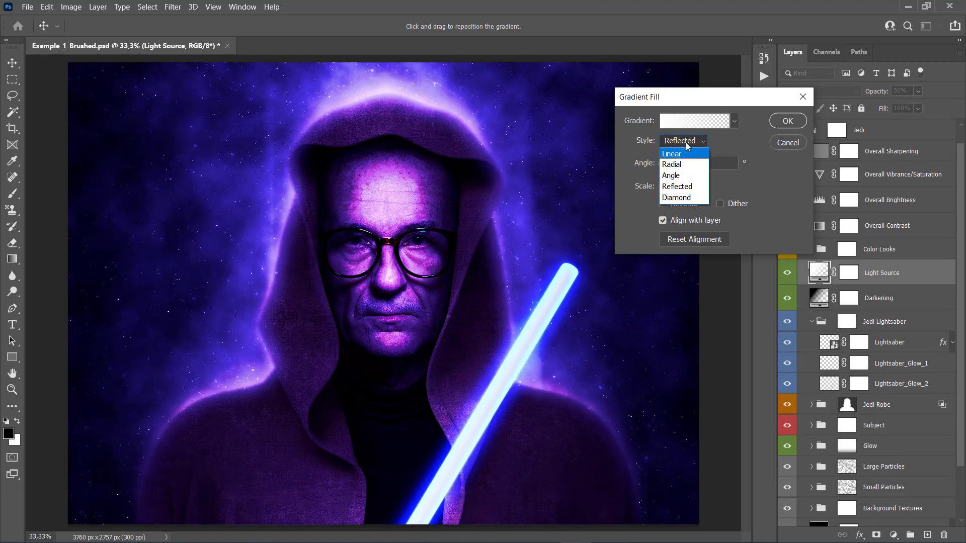
left_click(686, 143)
left_click(686, 140)
left_click(678, 166)
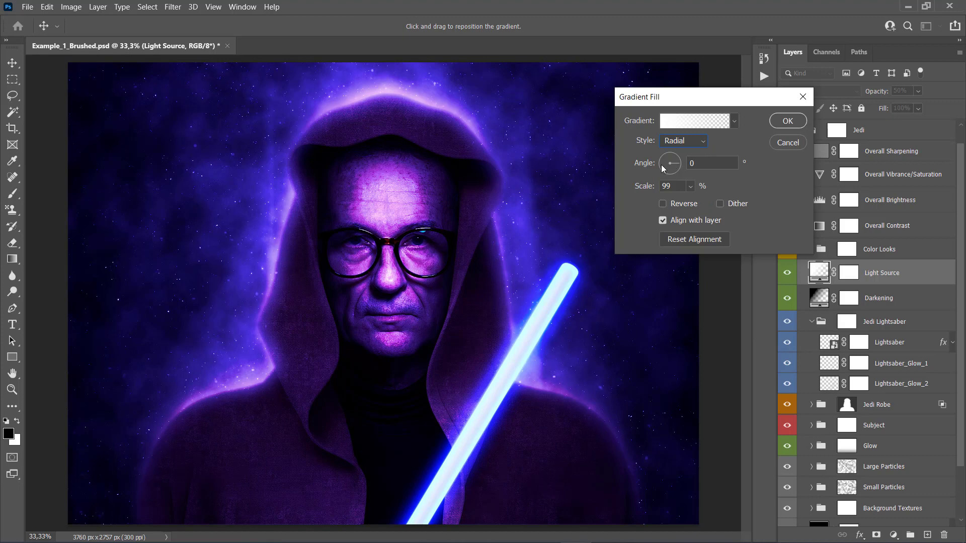
Try the Linear style on the Light Source gradient with angles of 134.94° and 28.1°
left_click(686, 144)
left_click(683, 141)
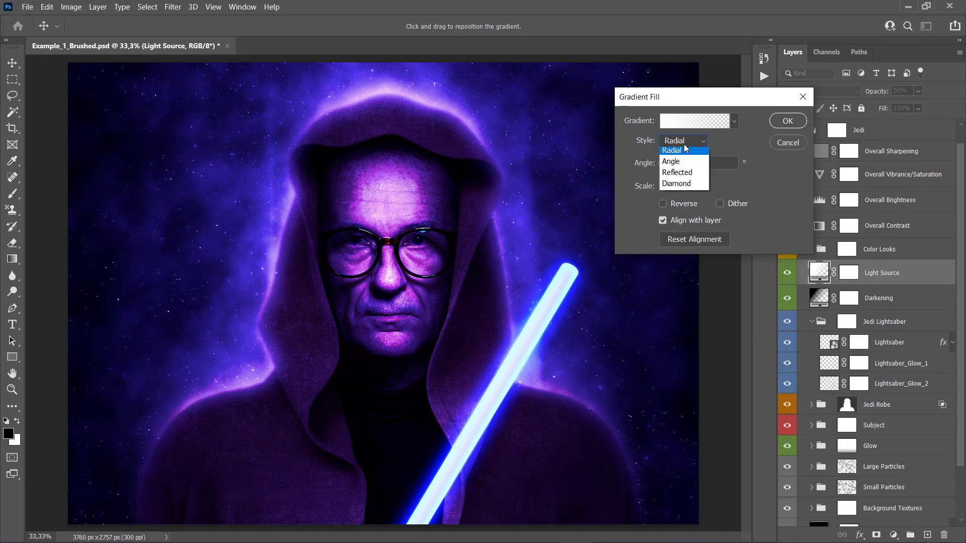
left_click(675, 138)
left_click_drag(677, 166, 662, 155)
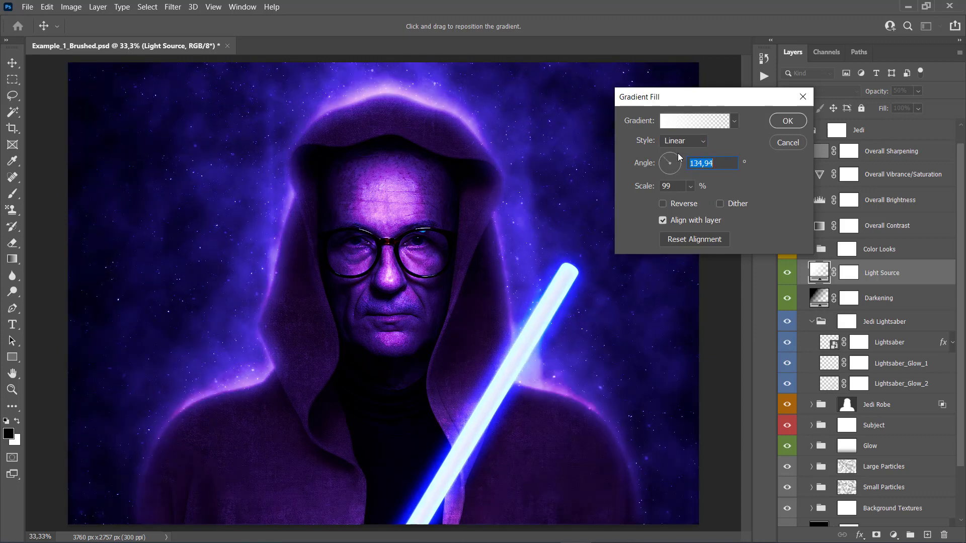
left_click(677, 159)
Retry the Radial style with a different scale, cancel the gradient changes and try adjusting the Light Source layer's opacity
left_click(683, 142)
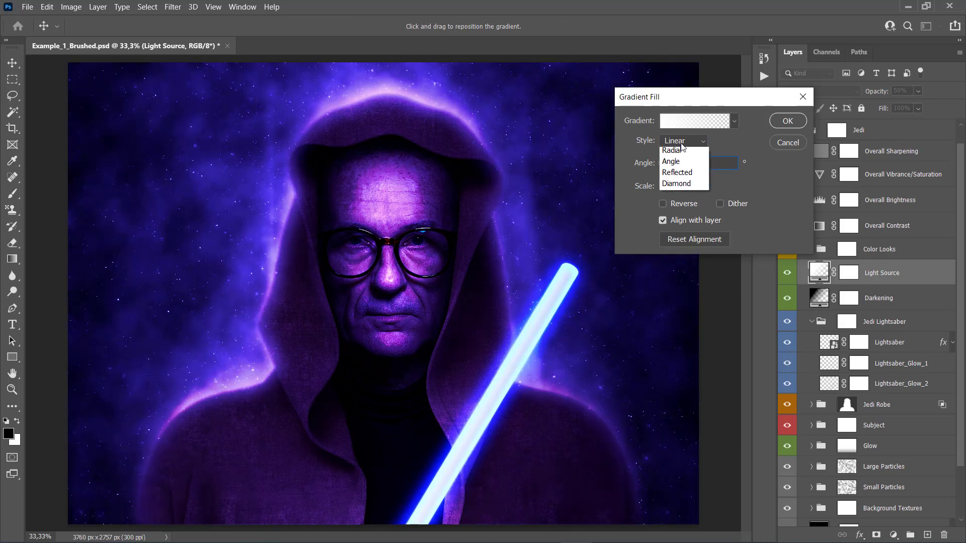
left_click(684, 142)
left_click(683, 142)
left_click(677, 149)
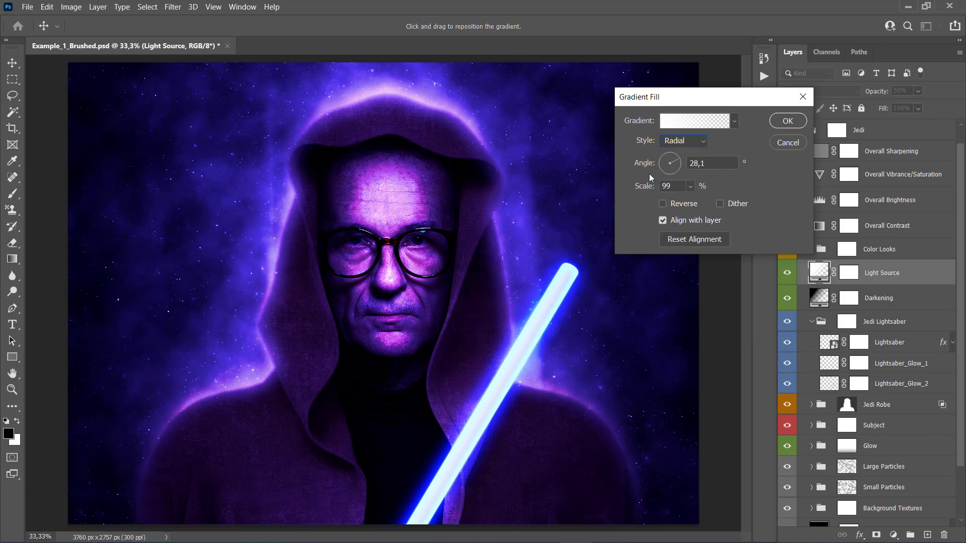
mouse_move(636, 189)
left_mouse_down()
mouse_move(649, 189)
mouse_move(631, 192)
left_mouse_up()
left_click(789, 144)
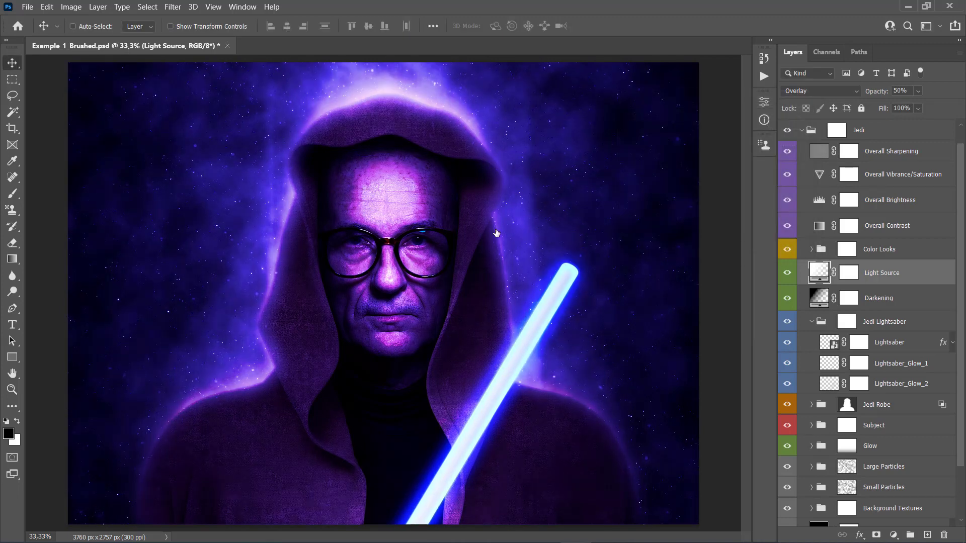
left_click_drag(882, 94, 813, 111)
Expand the Color Looks group, hide the Blue look and show the Red look
left_click(873, 254)
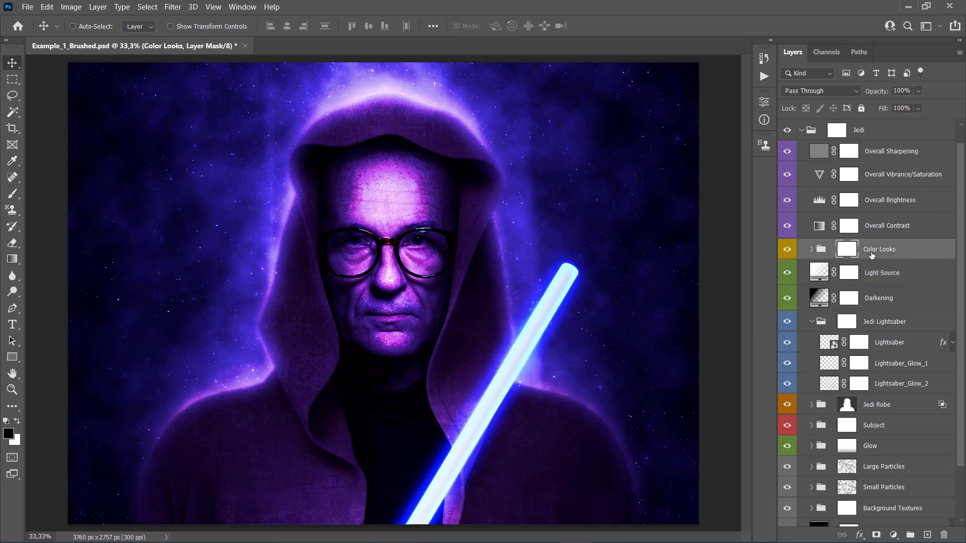
left_click(812, 250)
scroll(918, 294, "down", 1)
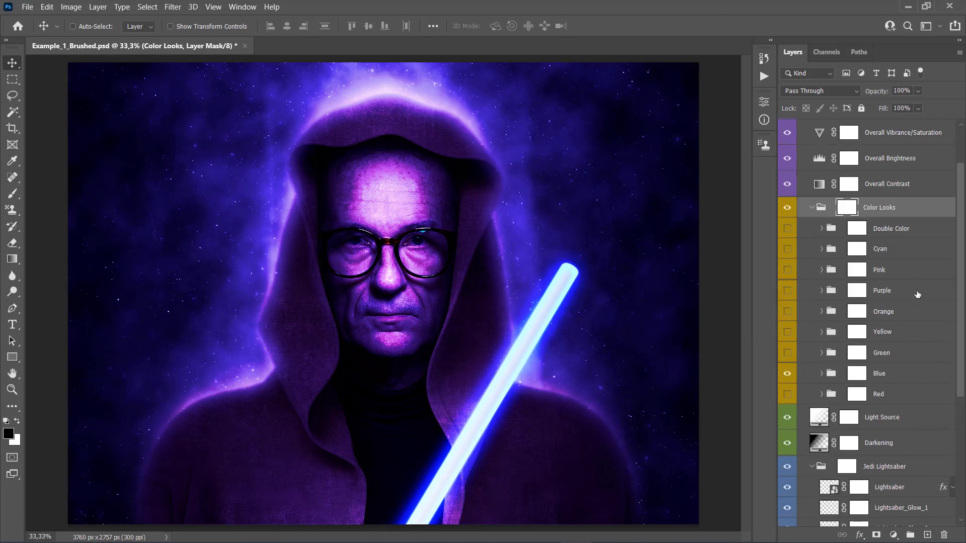
left_click(894, 396)
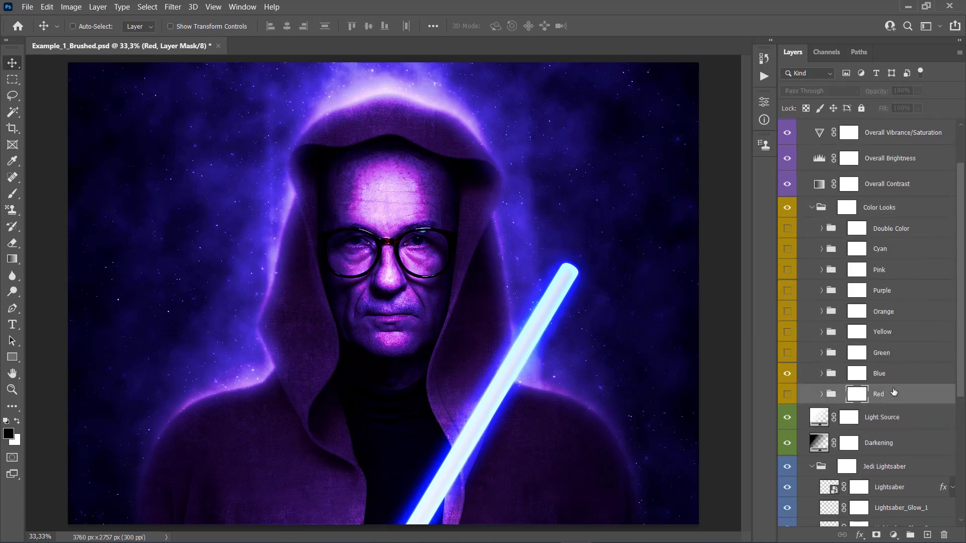
left_click(891, 382)
left_click(894, 395)
left_click(787, 374)
left_click(788, 394)
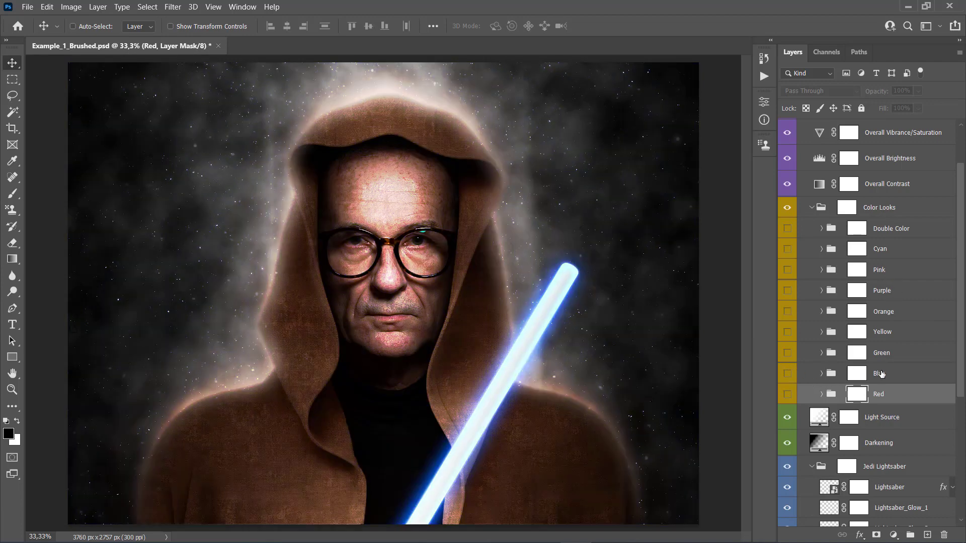
left_click(895, 373)
left_click(786, 394)
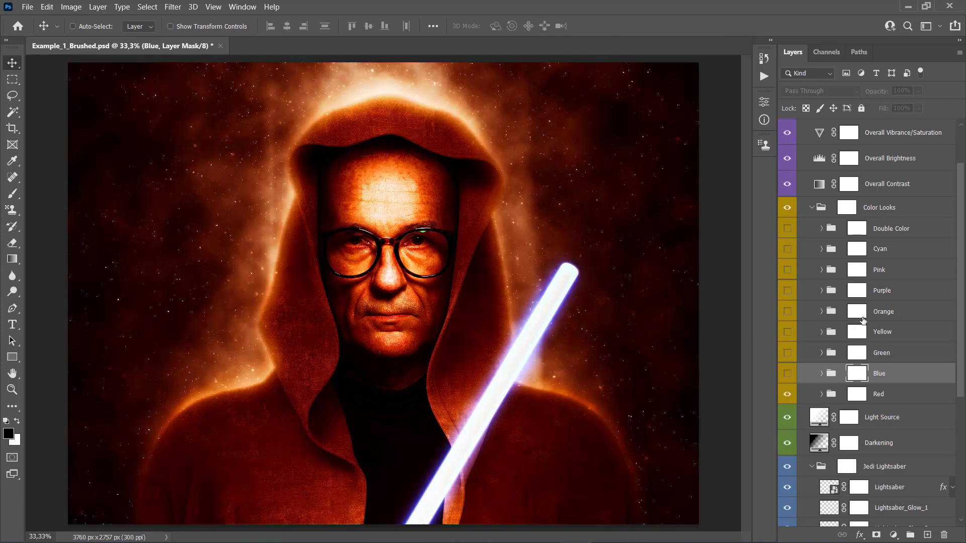
Expand the Lightsaber layer's effects and try a red color (#d92b2b) for its Outer Glow
scroll(936, 384, "down", 5)
left_click(952, 384)
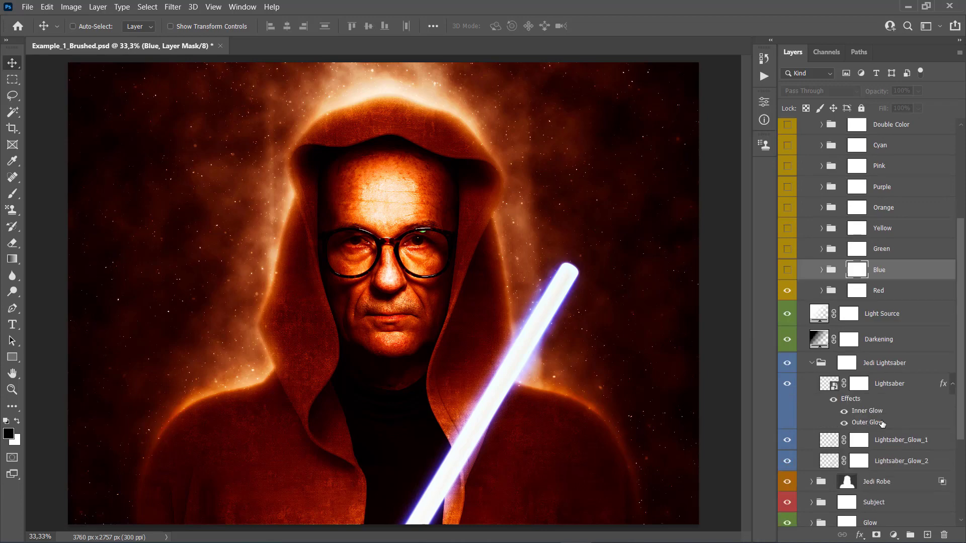
left_click(888, 386)
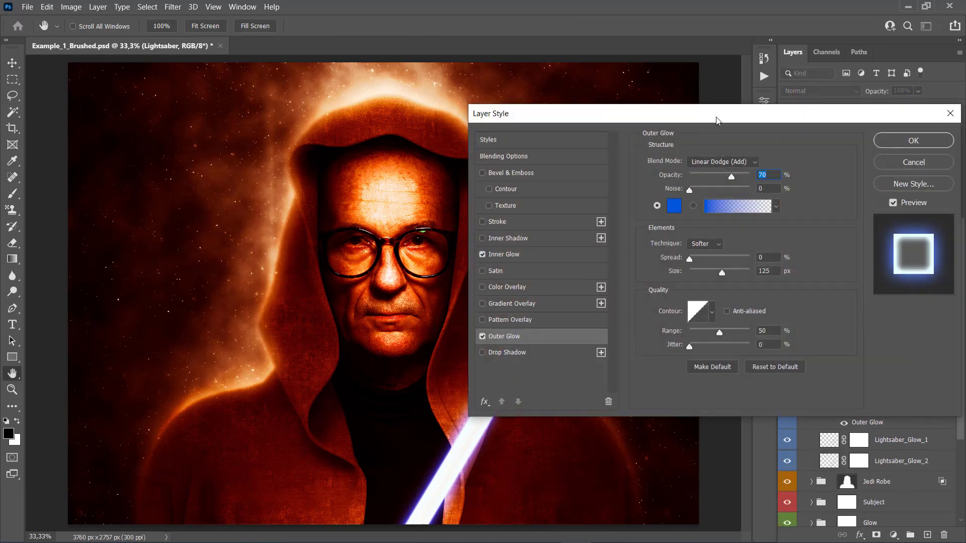
left_click_drag(717, 120, 866, 121)
left_click(819, 208)
left_click_drag(760, 231, 759, 169)
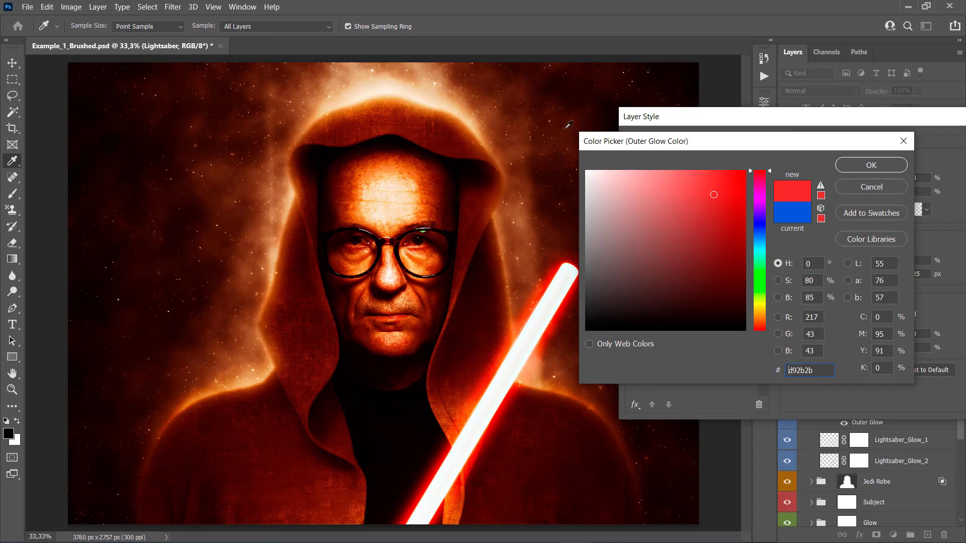
Try orange tones sampled from the image, such as #d07324, as the Outer Glow color, and cancel the layer style changes
left_click(463, 115)
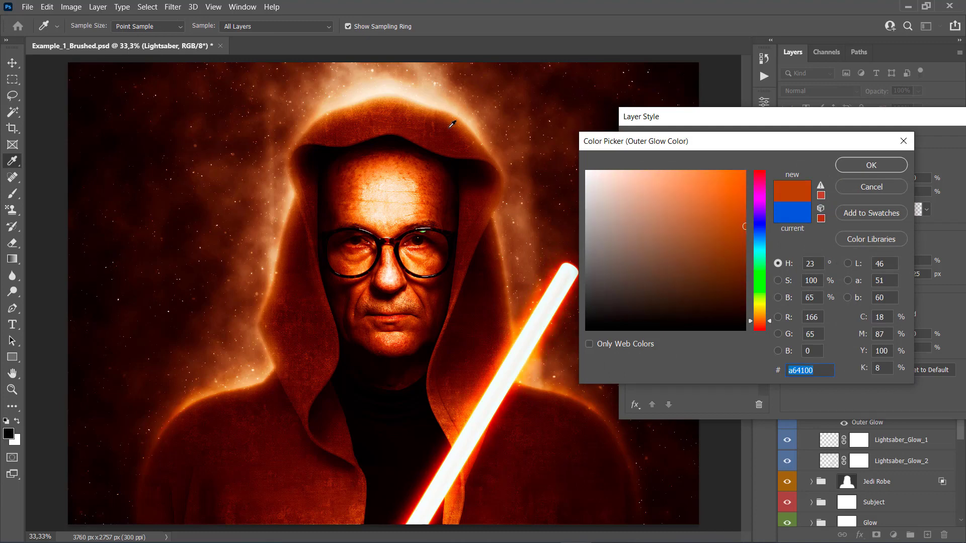
left_click_drag(435, 109, 434, 113)
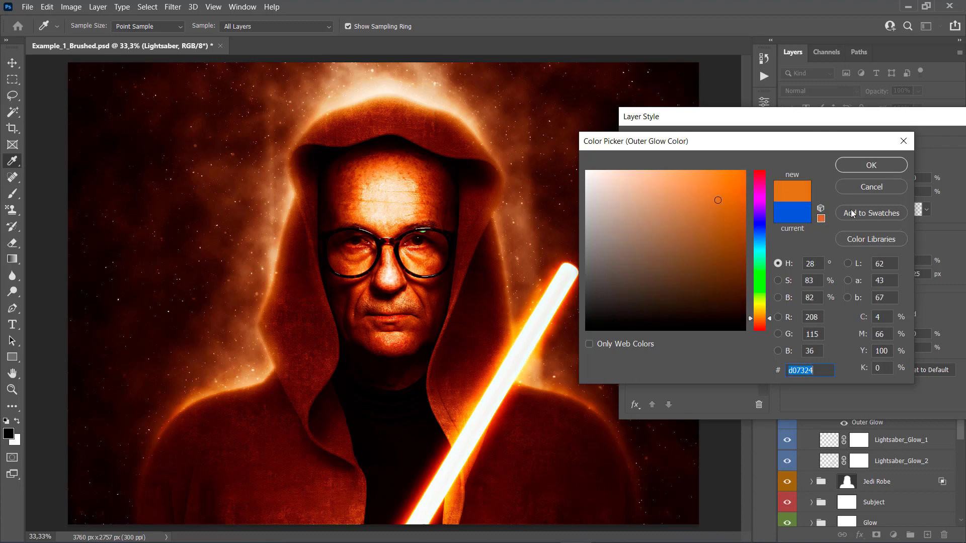
left_click(865, 183)
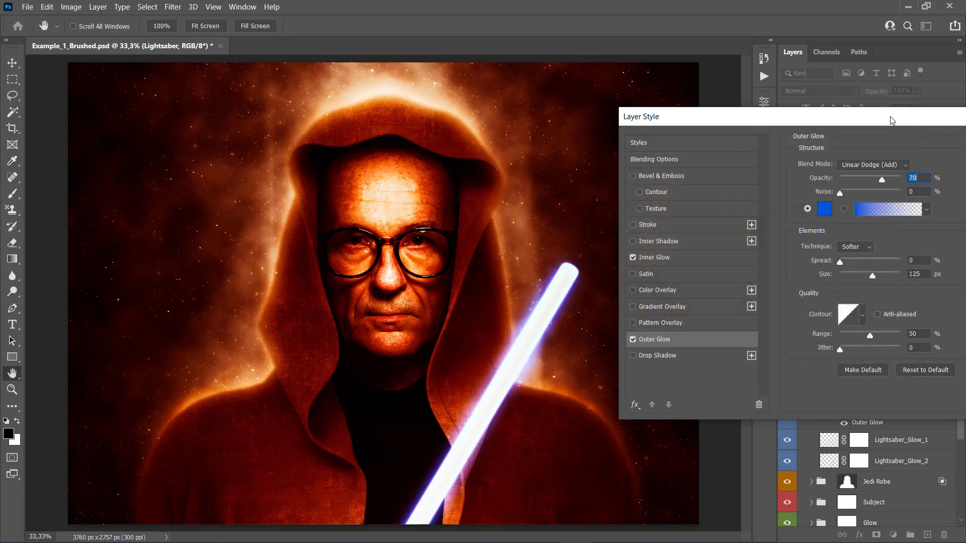
left_click_drag(956, 116, 862, 120)
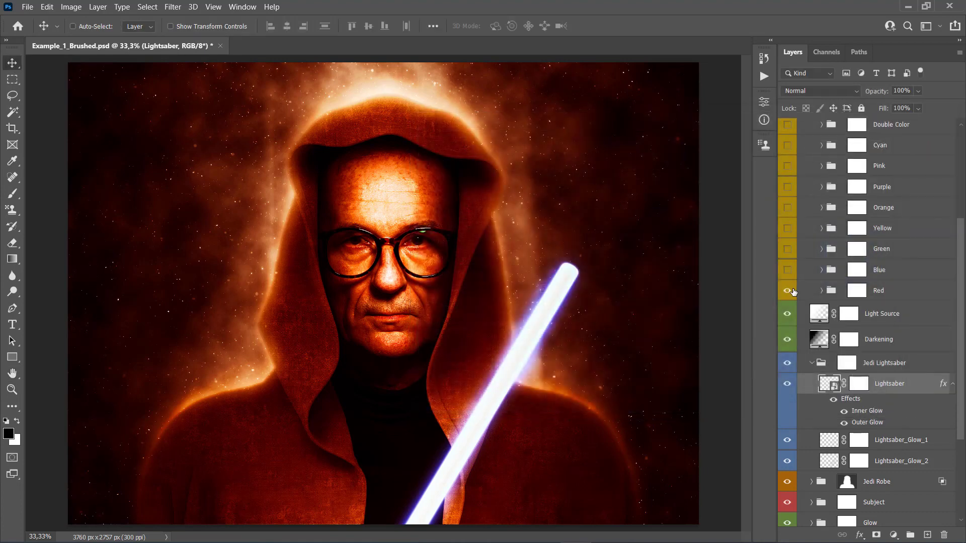
Hide the Red look and preview the Yellow, Orange, Purple and Pink looks one after another
left_click(788, 227)
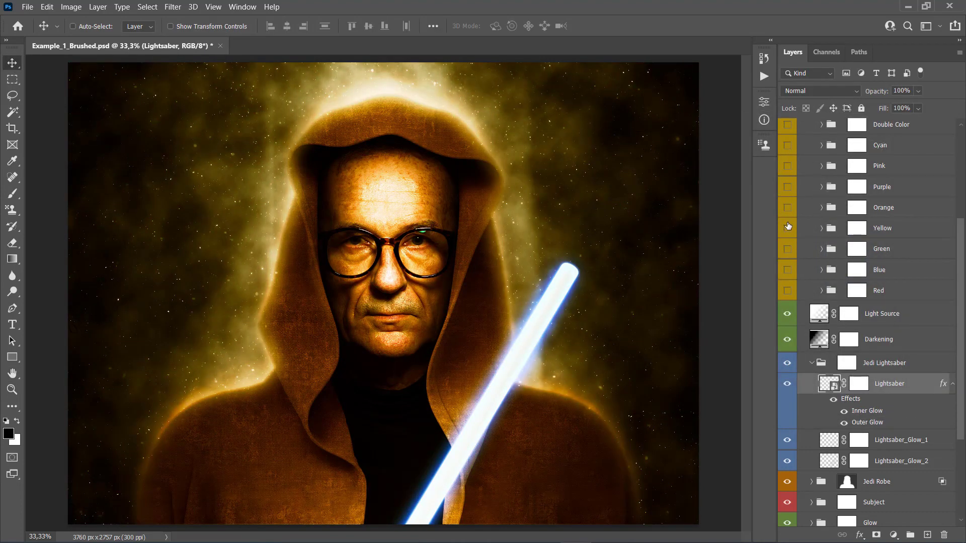
left_click(787, 207)
scroll(866, 312, "up", 5)
left_click(788, 311)
left_click(787, 292)
left_click(787, 293)
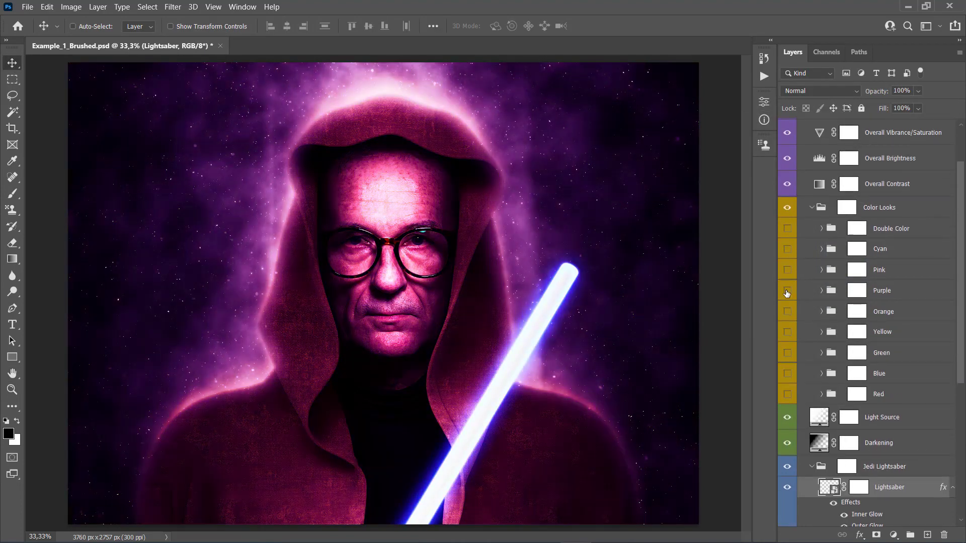
left_click(787, 266)
left_click(786, 268)
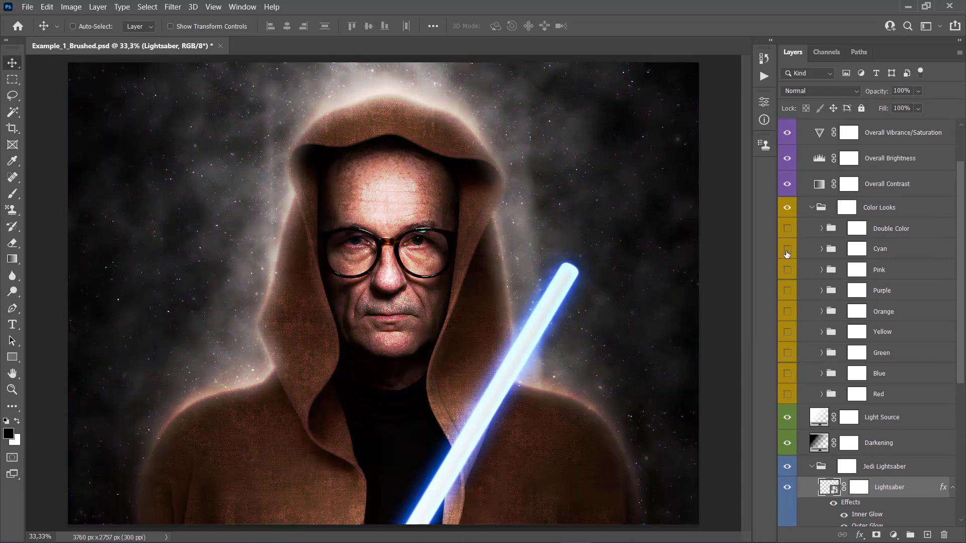
Preview the Cyan look combined with the Green and Blue looks, and hide them all again
left_click(787, 249)
left_click(787, 353)
left_click(788, 353)
left_click(787, 372)
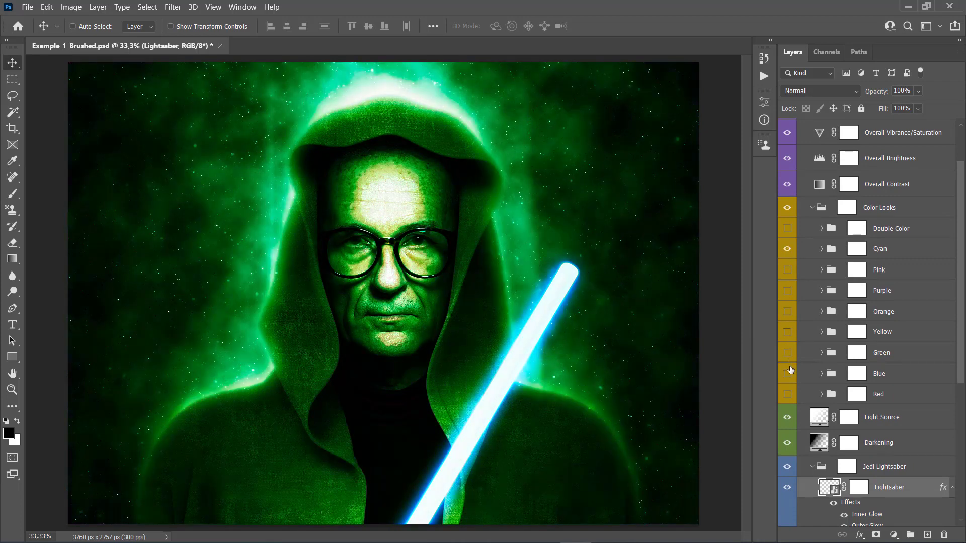
left_click(788, 373)
left_click(788, 249)
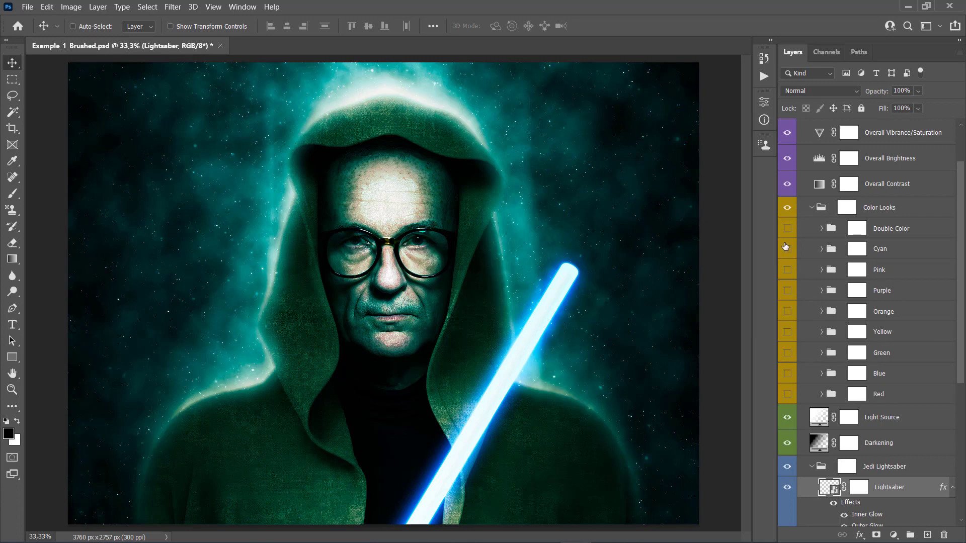
Show the Blue look and preview it combined with the Red, Green and Yellow looks
left_click(899, 380)
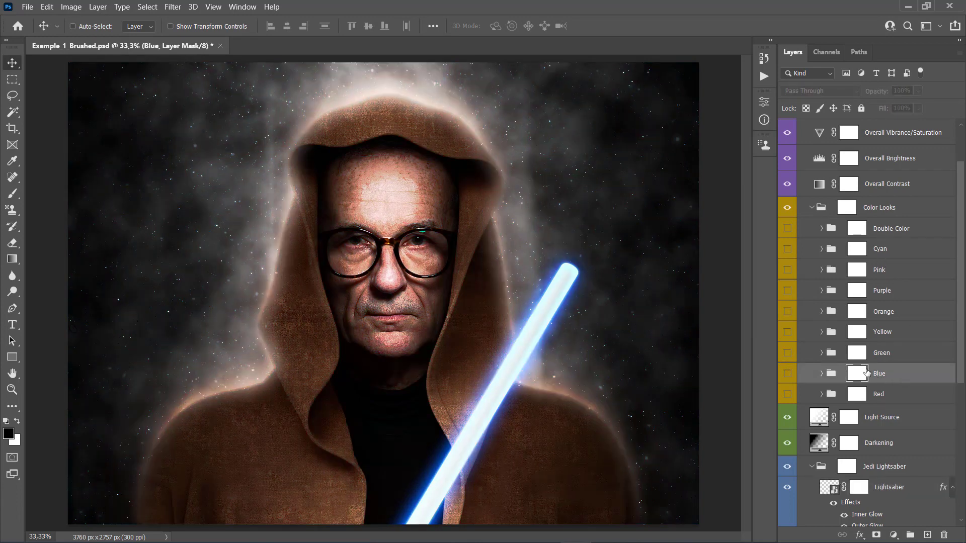
left_click(787, 374)
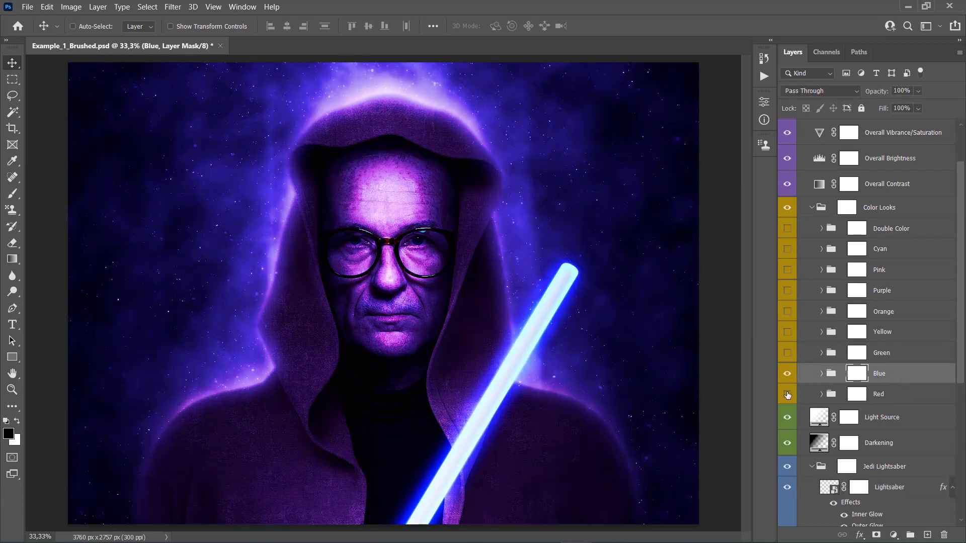
left_click(788, 395)
left_click(788, 395)
left_click(787, 354)
left_click(787, 332)
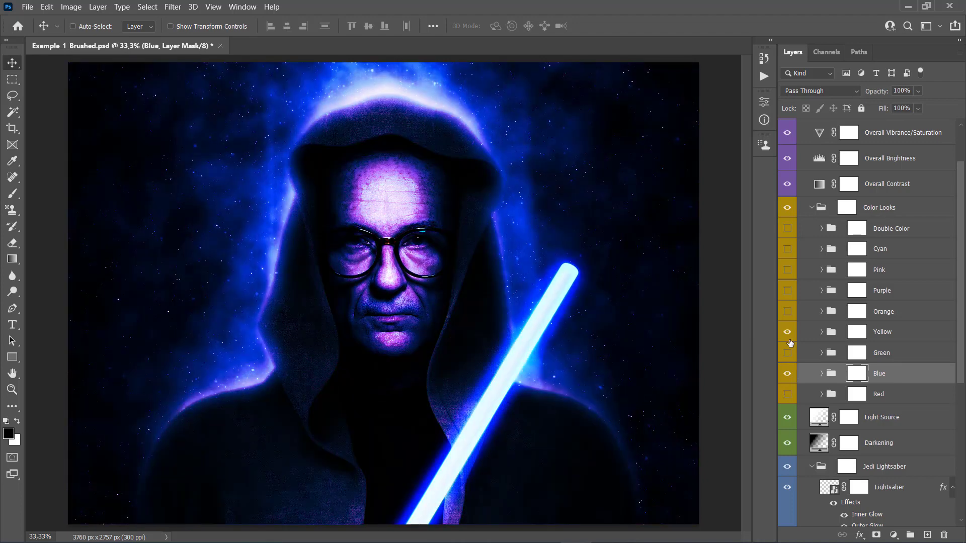
Try opacities of 37% for the Yellow look and 79% for the Blue look, then undo the Blue opacity change and hide Yellow
left_click(883, 334)
left_click_drag(878, 97, 706, 104)
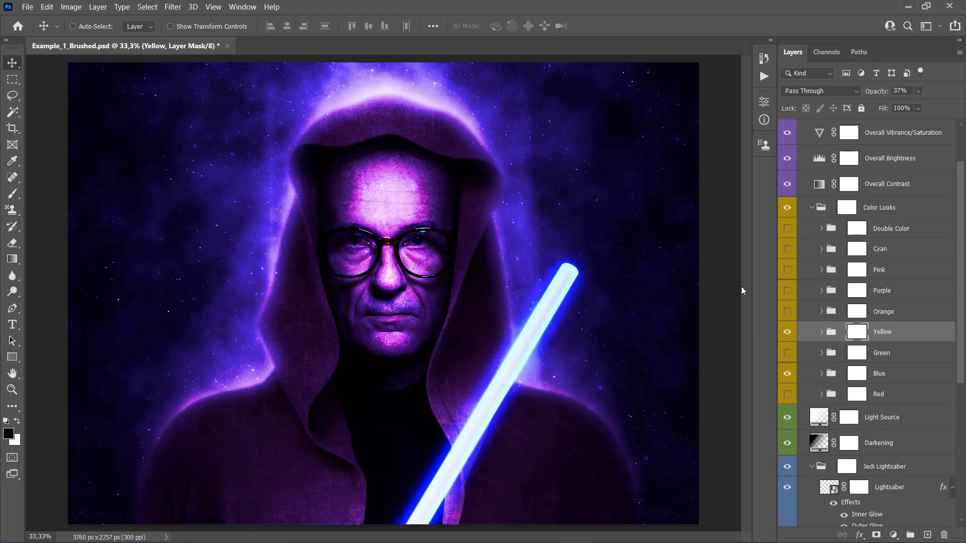
left_click(914, 378)
left_click_drag(881, 97, 709, 111)
left_click_drag(868, 96, 882, 95)
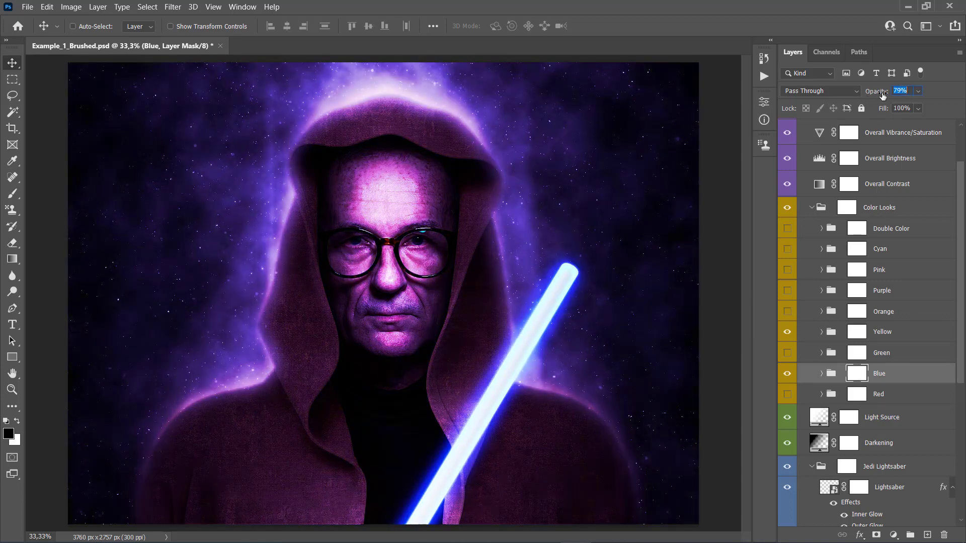
key("ctrl+z")
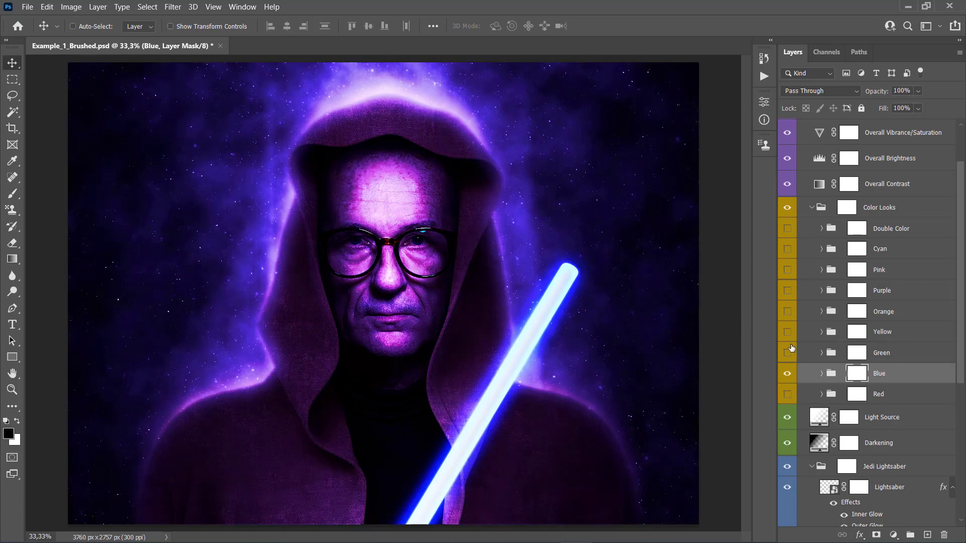
Replace the Blue look with the Double Color look and expand the Double Color group
left_click(787, 374)
left_click(871, 229)
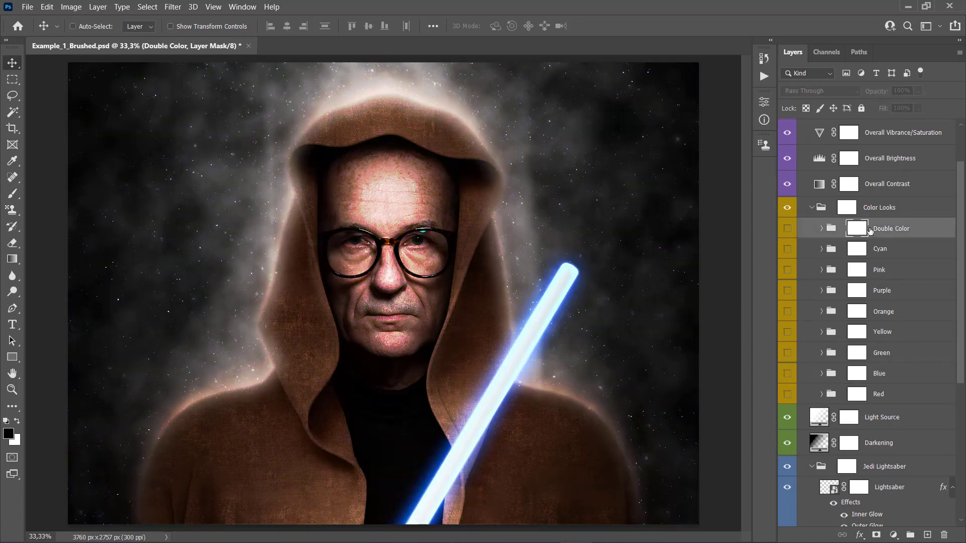
left_click(787, 229)
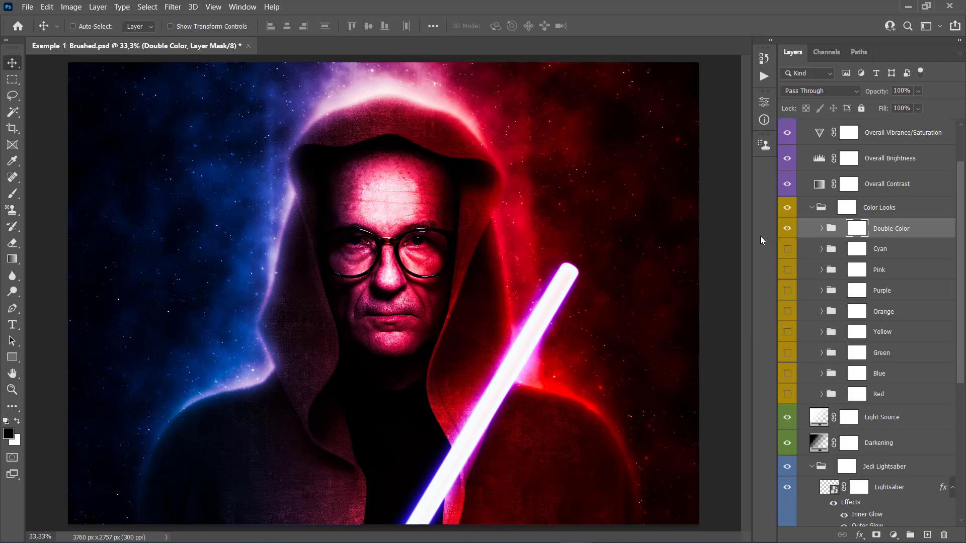
left_click(825, 232)
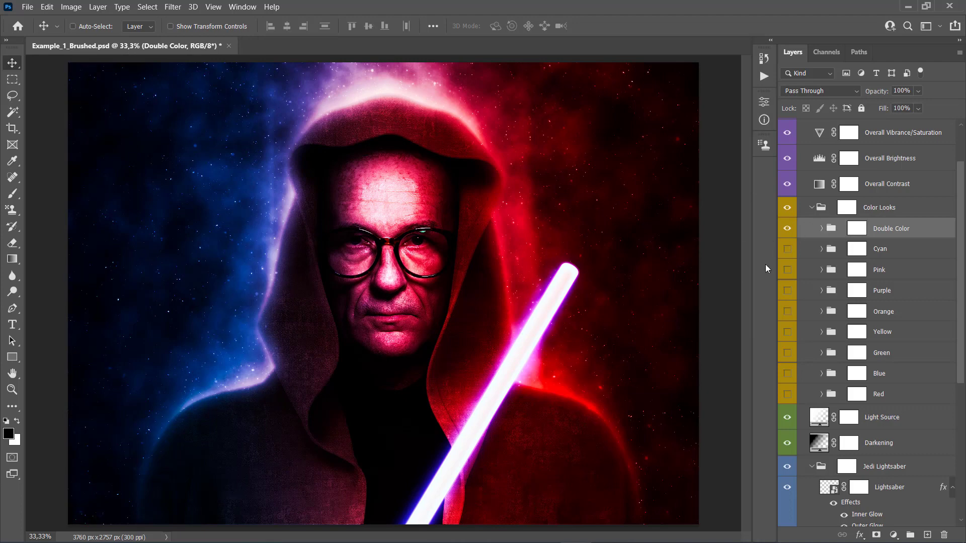
left_click(821, 229)
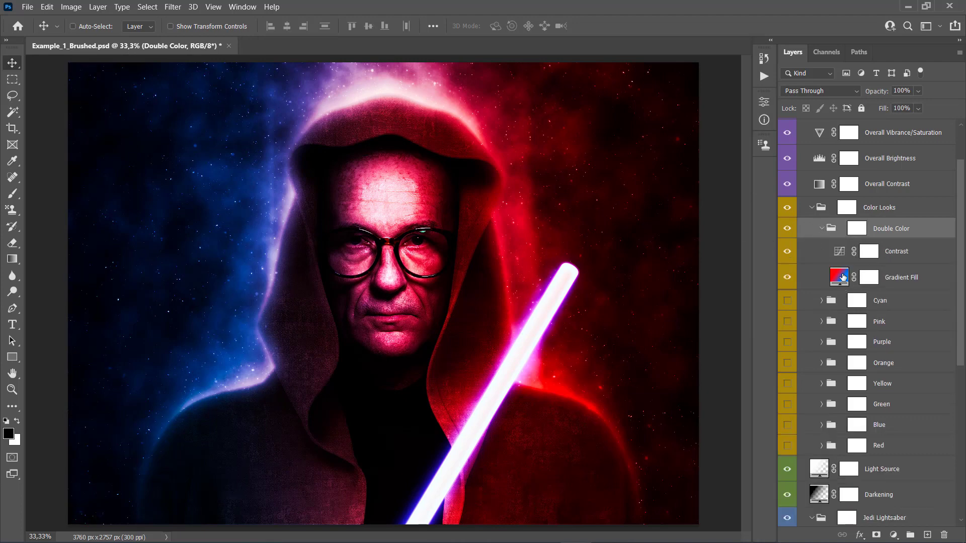
Edit the Double Color Gradient Fill and try green (#4bcc2d) for the gradient's red stop
double_click(843, 276)
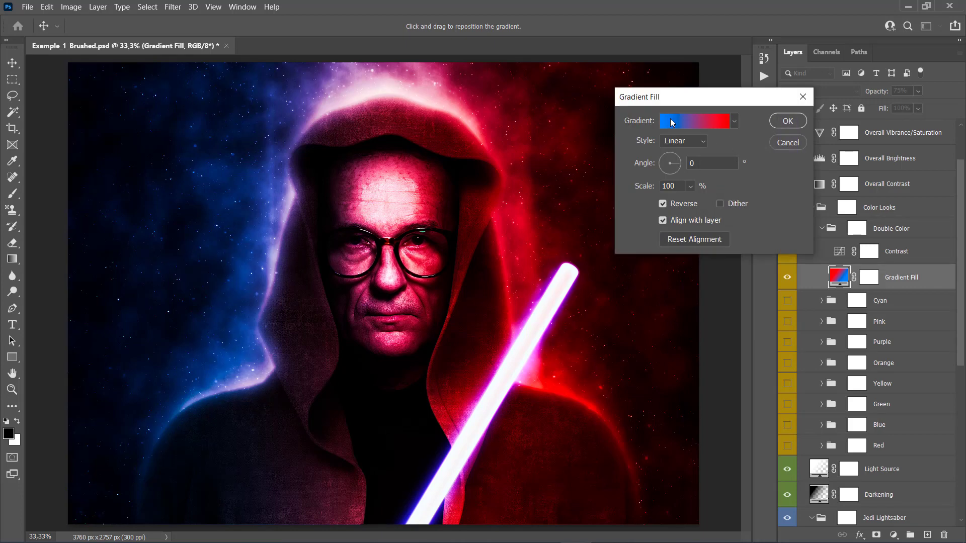
left_click(672, 122)
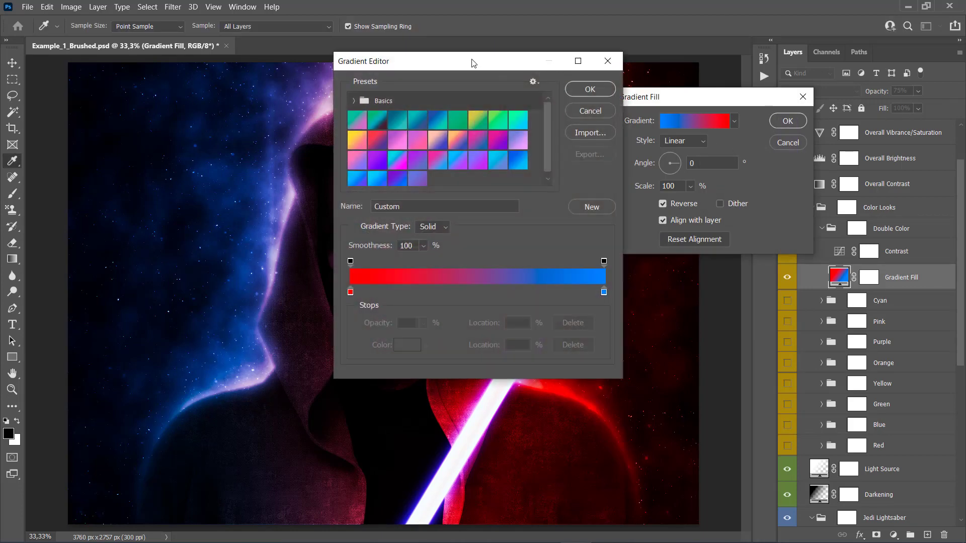
left_click_drag(473, 62, 744, 65)
double_click(620, 297)
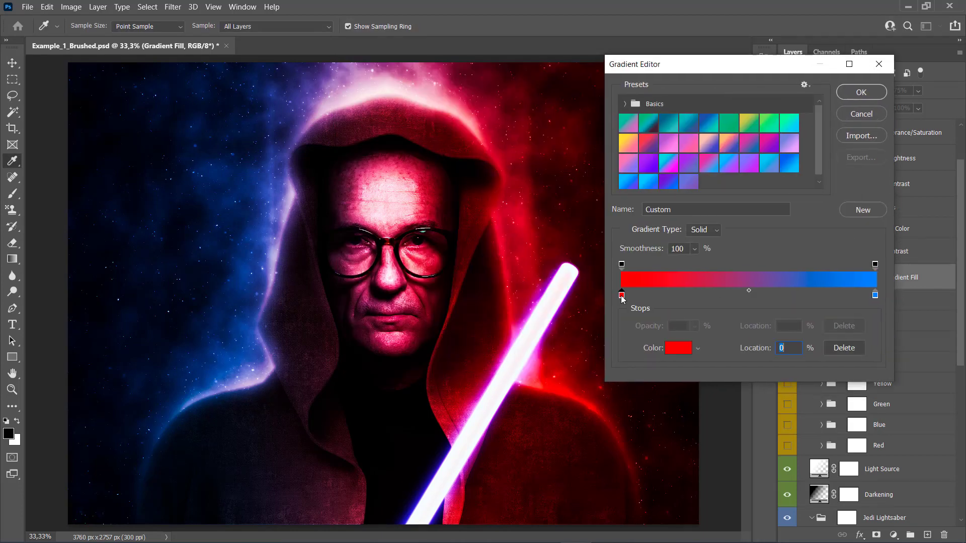
left_click(761, 283)
mouse_move(716, 238)
left_mouse_down()
mouse_move(737, 214)
mouse_move(697, 218)
mouse_move(711, 203)
left_mouse_up()
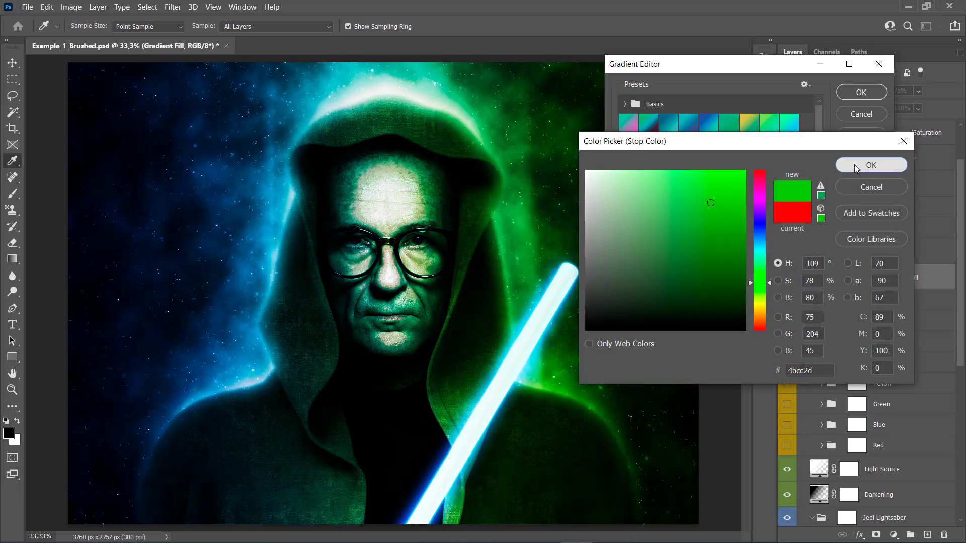
left_click(854, 165)
Try yellow and red tones, such as #ffde00 and #bb334c, for the gradient's blue stop, and cancel all gradient changes
double_click(872, 295)
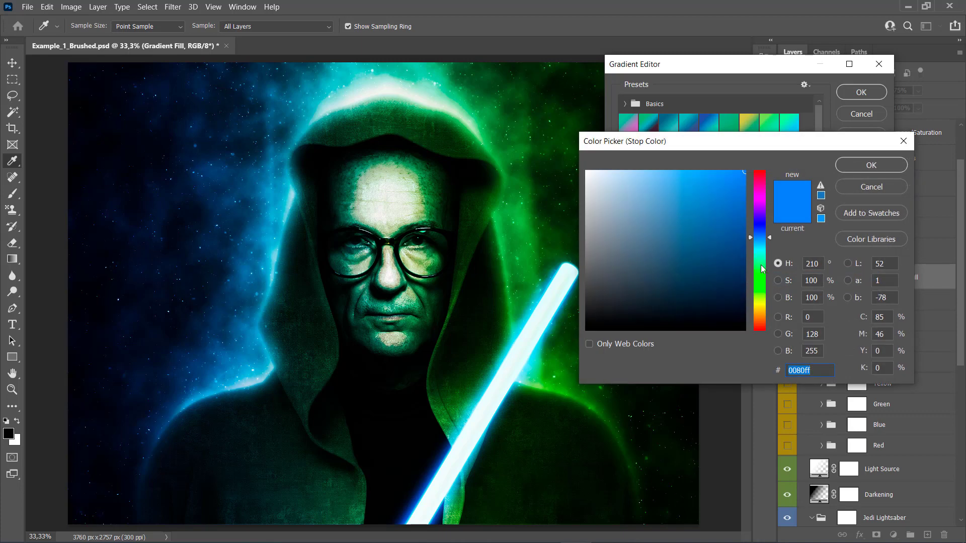
left_click_drag(761, 265, 763, 316)
left_click(765, 307)
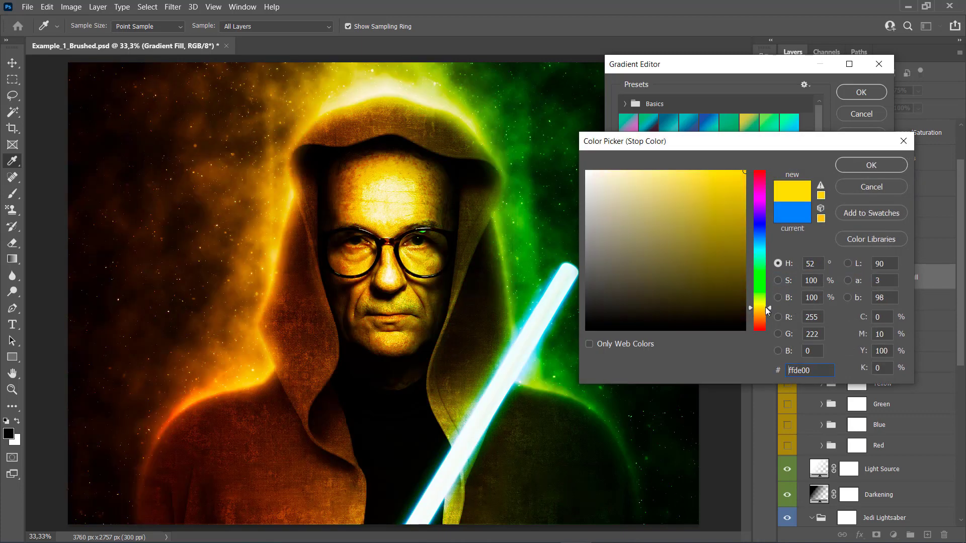
left_click(761, 312)
left_click_drag(721, 190, 703, 213)
left_click_drag(754, 300, 761, 325)
left_click_drag(760, 261, 761, 179)
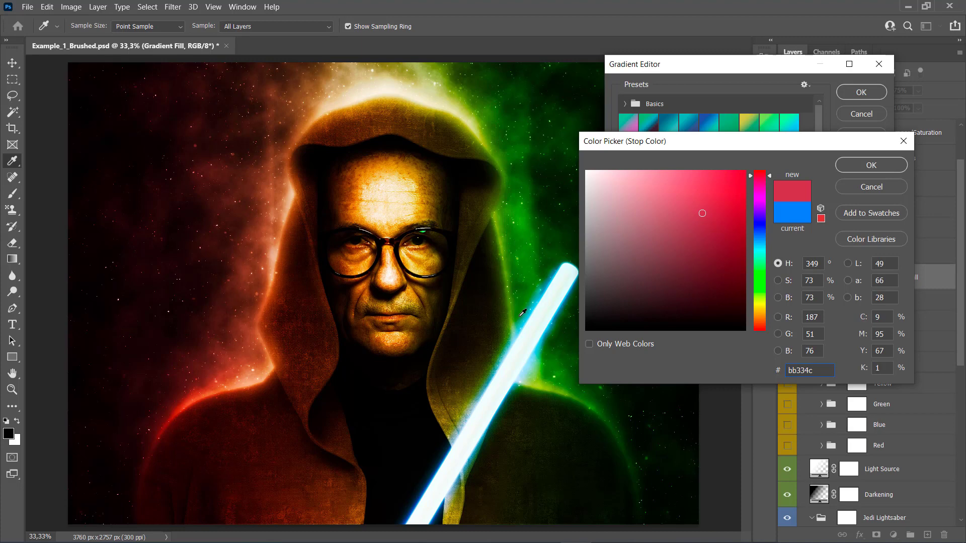
left_click(864, 188)
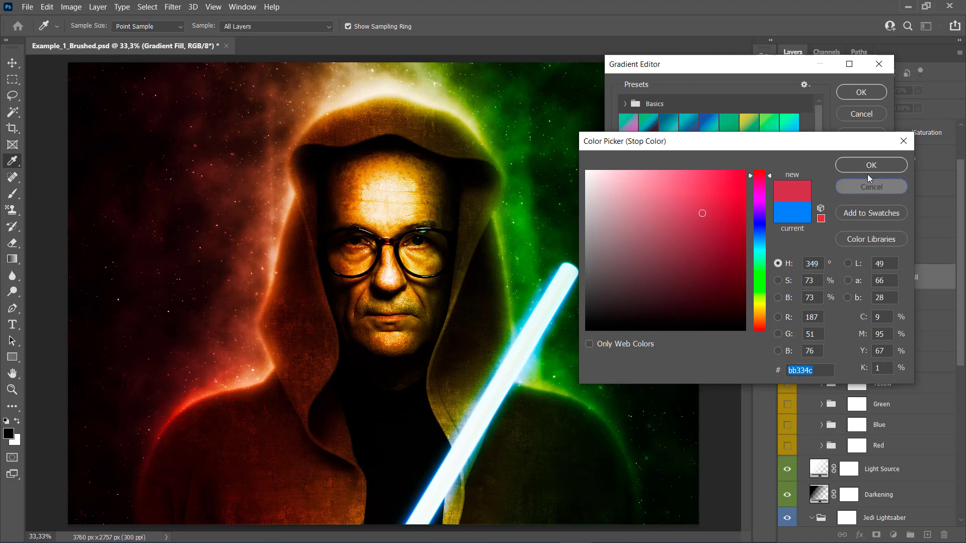
left_click(866, 113)
left_click(790, 142)
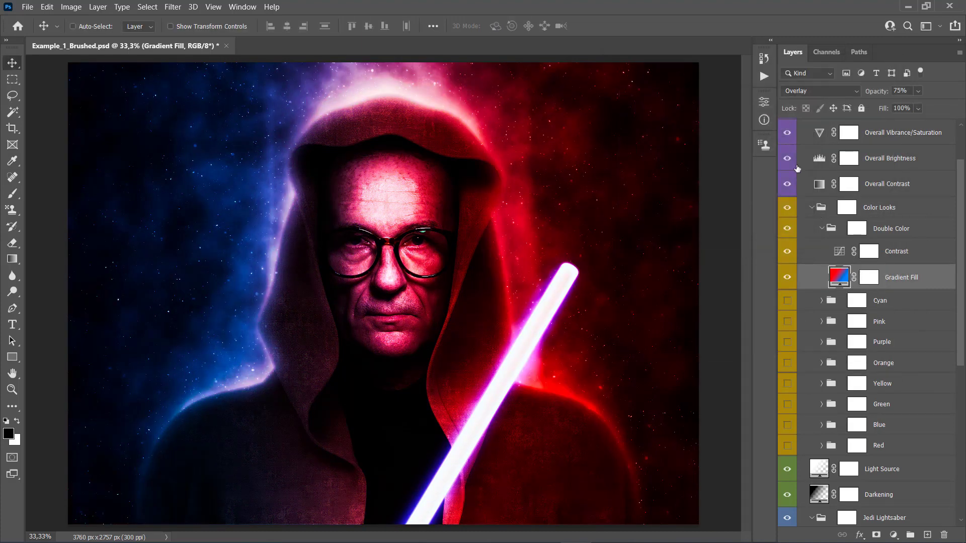
Switch the color look from Double Color to Blue and collapse the Color Looks group
left_click(821, 228)
left_click(879, 373)
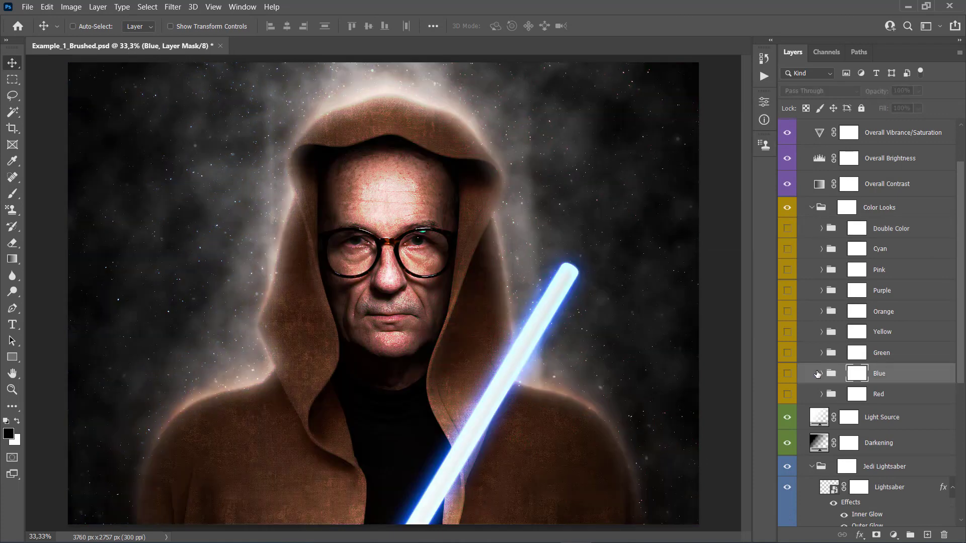
left_click(788, 374)
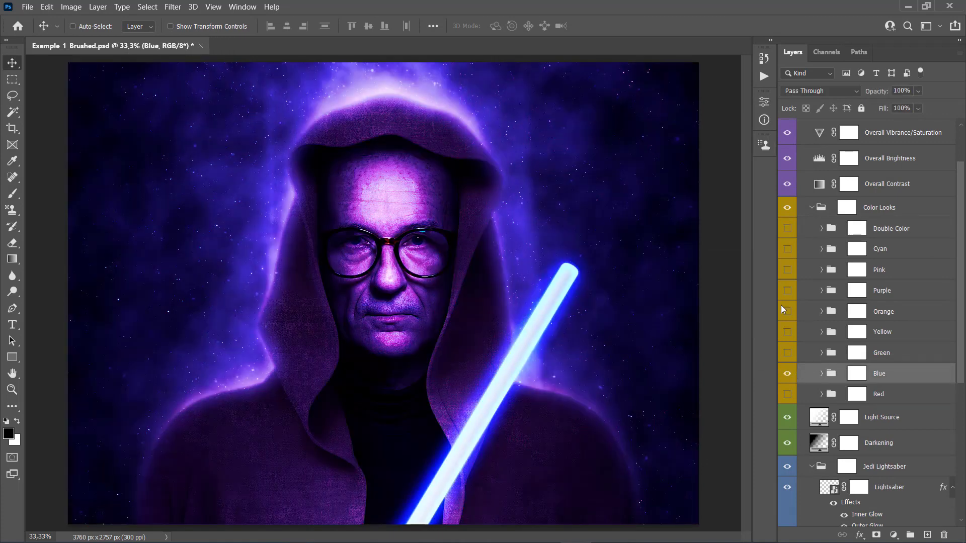
left_click(800, 208)
left_click(811, 207)
Select the Overall Contrast layer and adjust its opacity
left_click(868, 184)
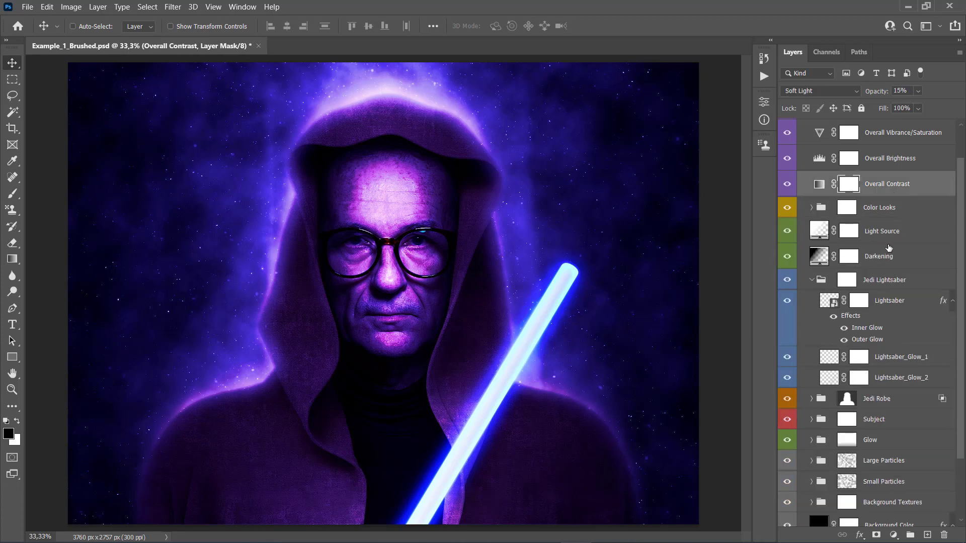
scroll(868, 184, "up", 2)
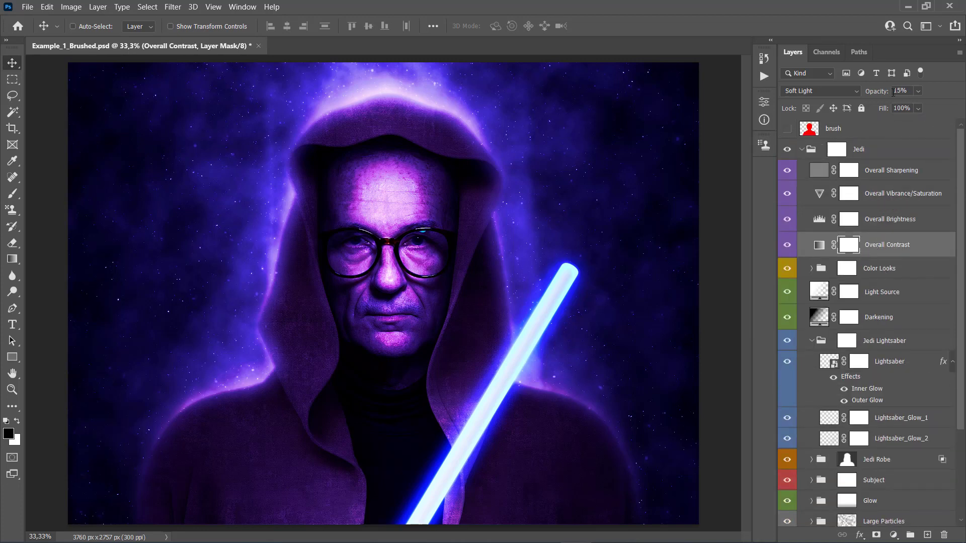
left_click_drag(883, 91, 725, 130)
Inspect the Levels settings of the Overall Brightness adjustment layer and close them
left_click(891, 220)
double_click(819, 220)
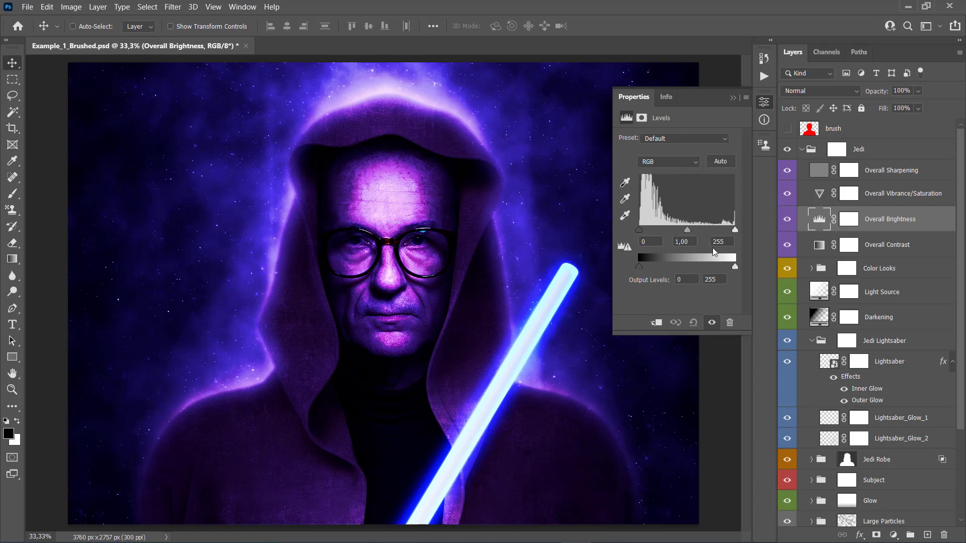
left_click(732, 98)
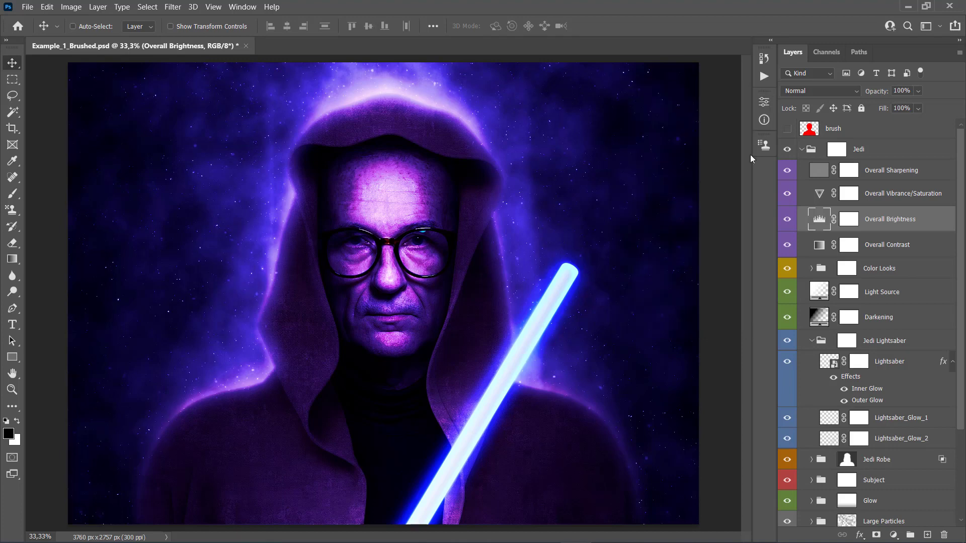
Examine the vibrance and saturation settings of the Overall Vibrance/Saturation layer and close them
left_click(875, 196)
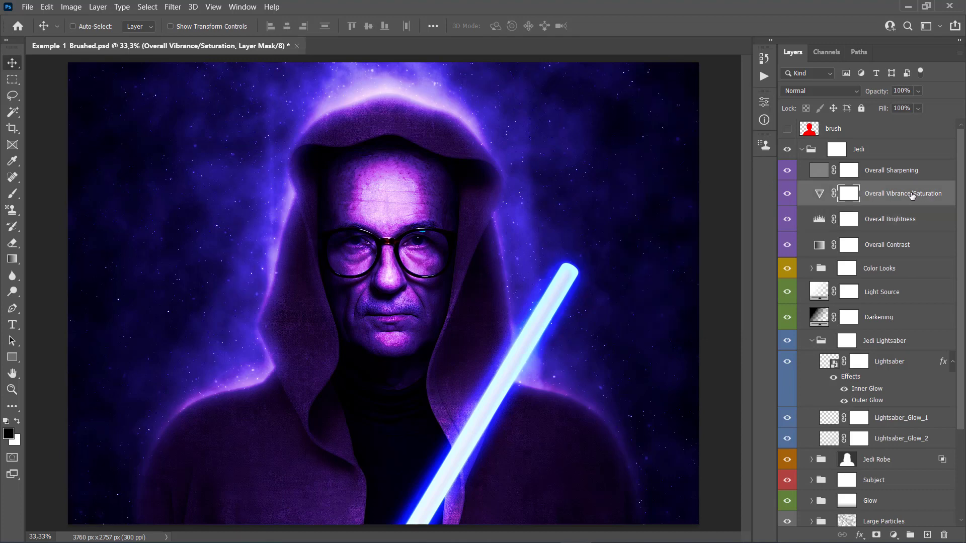
double_click(819, 193)
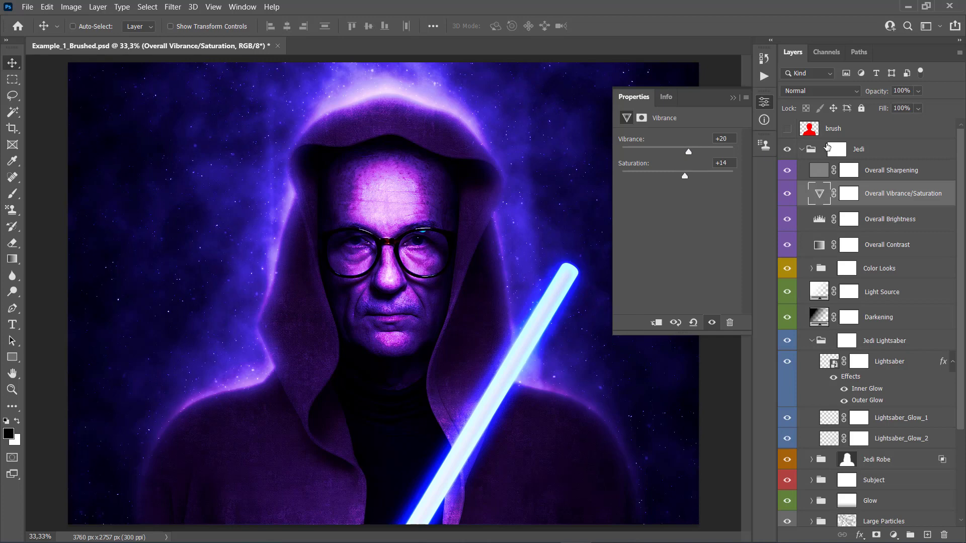
left_click(733, 97)
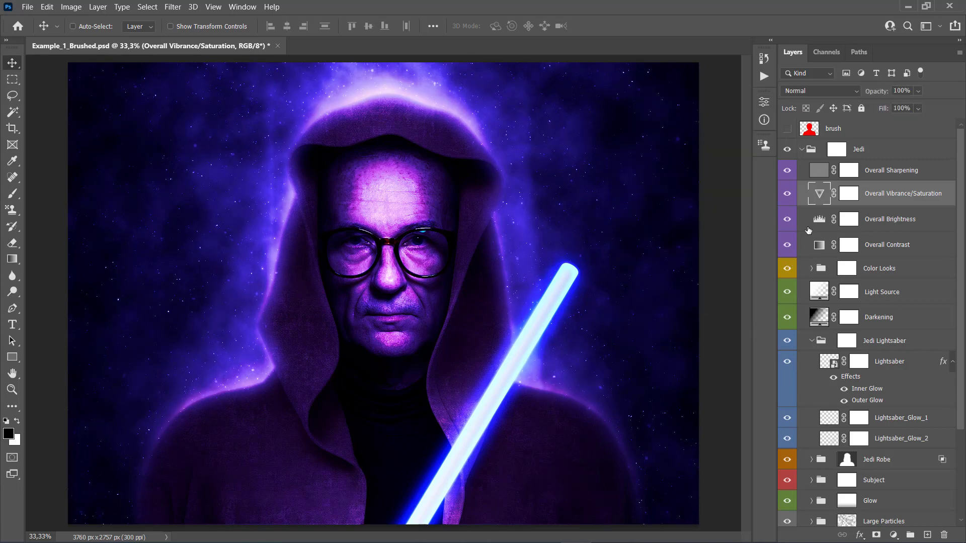
Select the Overall Sharpening layer and run the Update Sharpening action from the Jedi action set to regenerate it
left_click(887, 174)
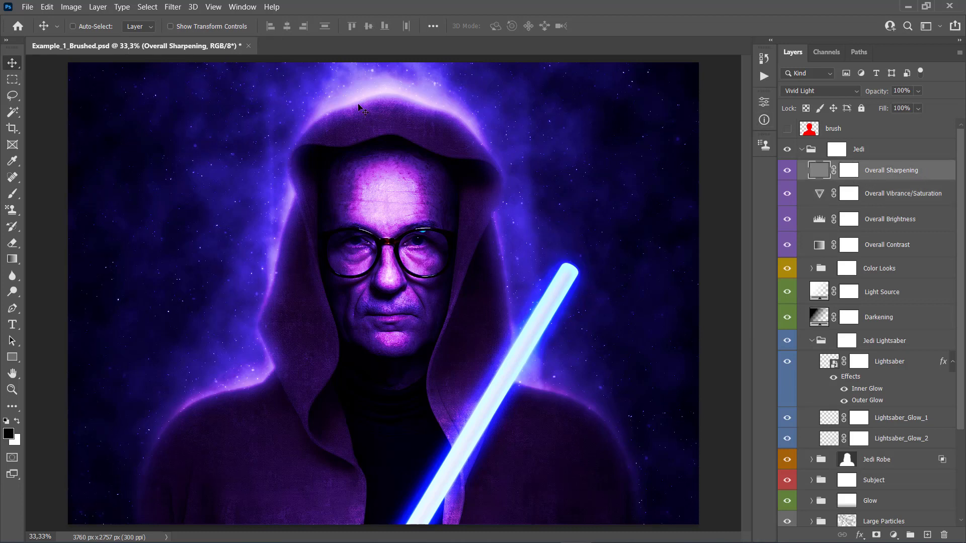
scroll(905, 252, "down", 5)
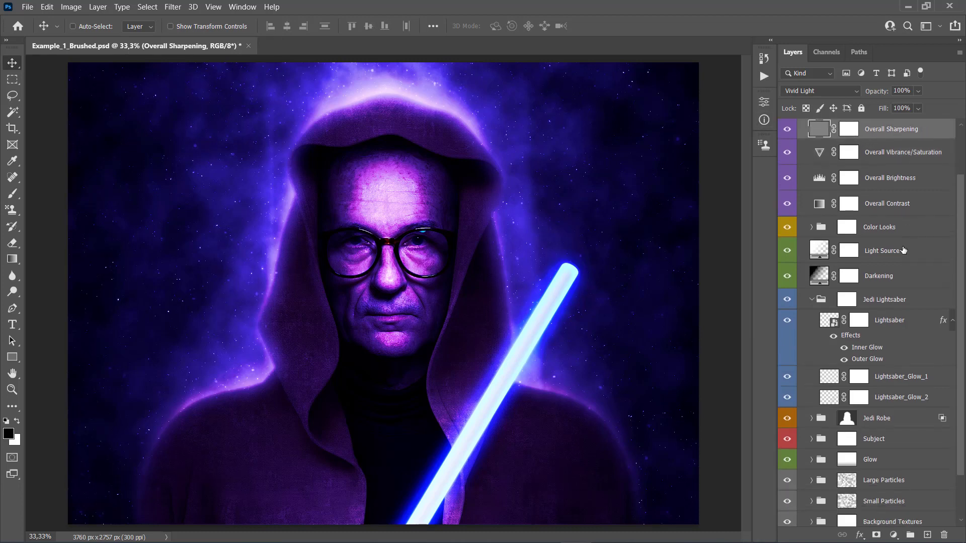
scroll(901, 306, "up", 5)
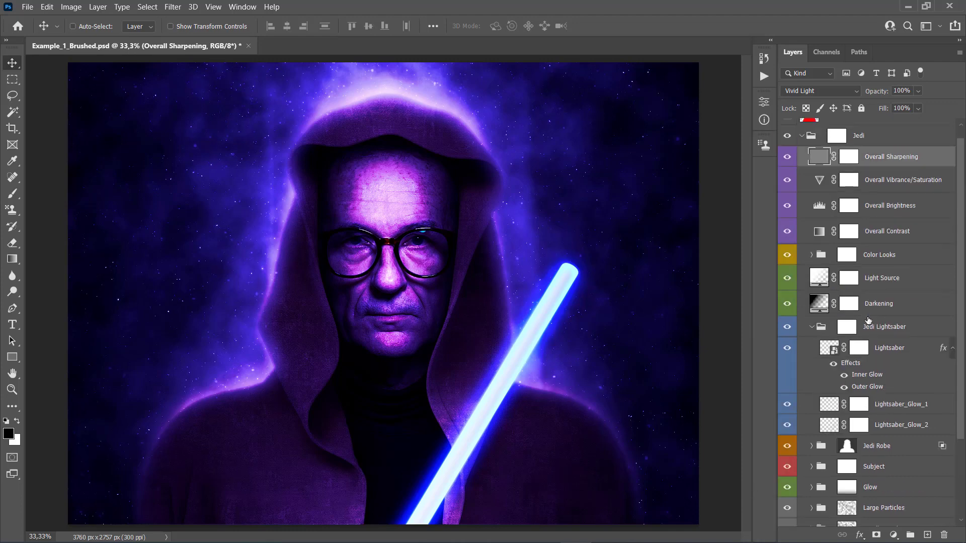
scroll(901, 306, "down", 5)
scroll(900, 302, "up", 5)
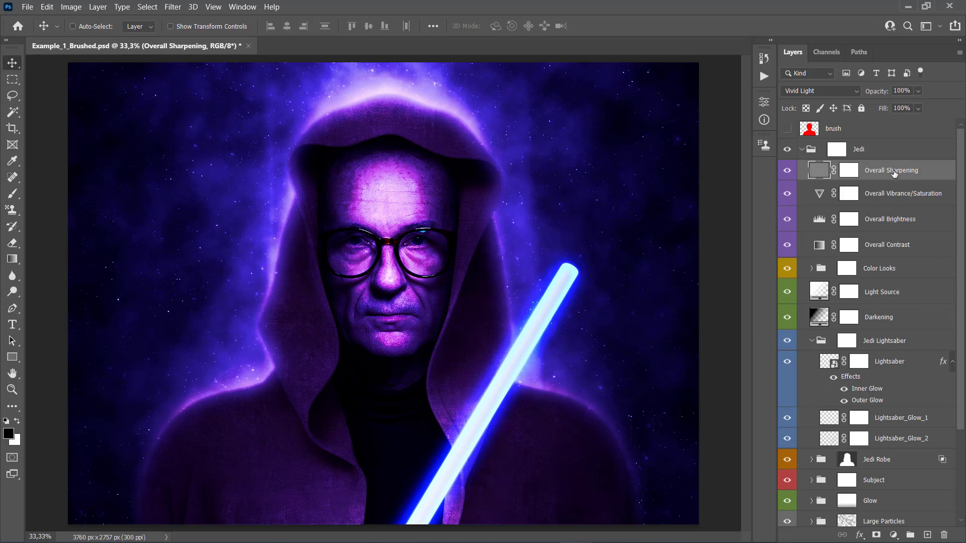
left_click(764, 76)
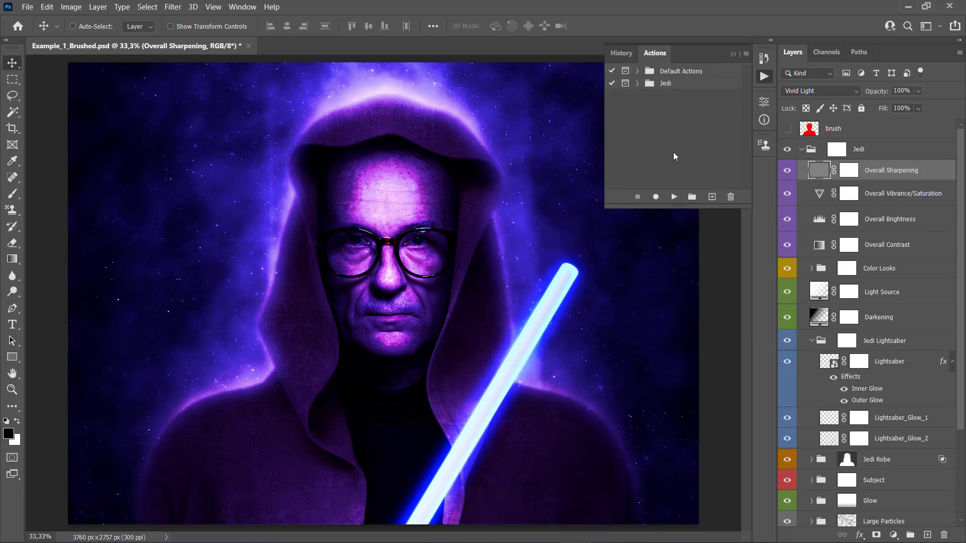
left_click(638, 84)
left_click(674, 108)
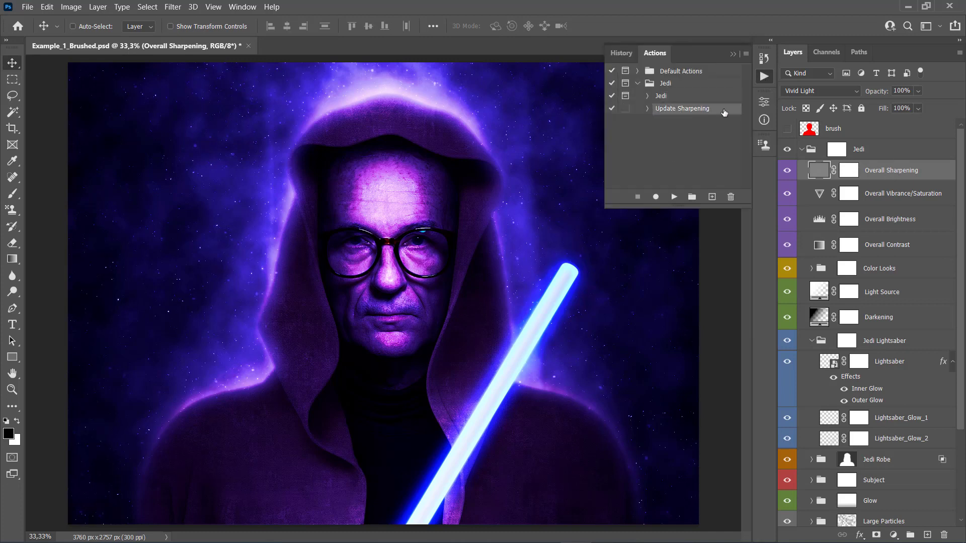
left_click(673, 197)
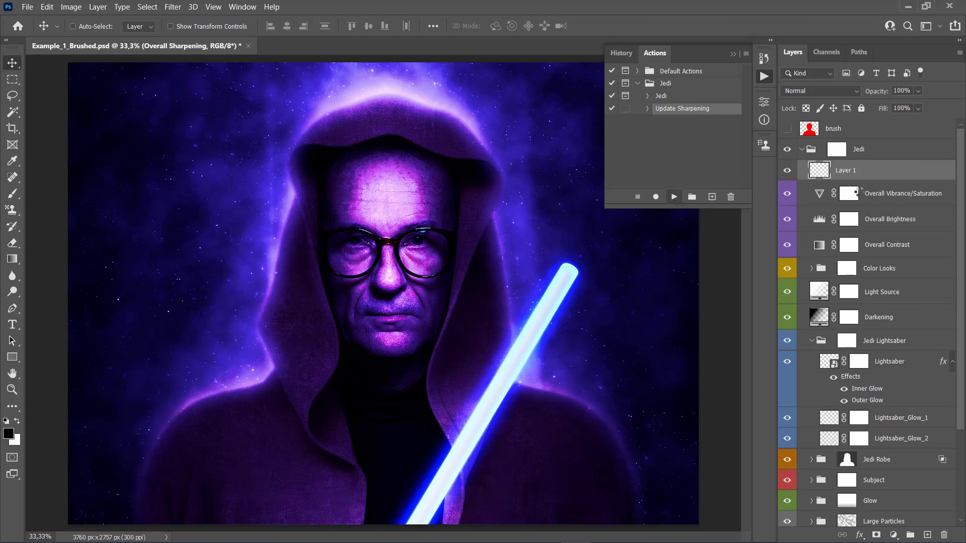
left_click(733, 53)
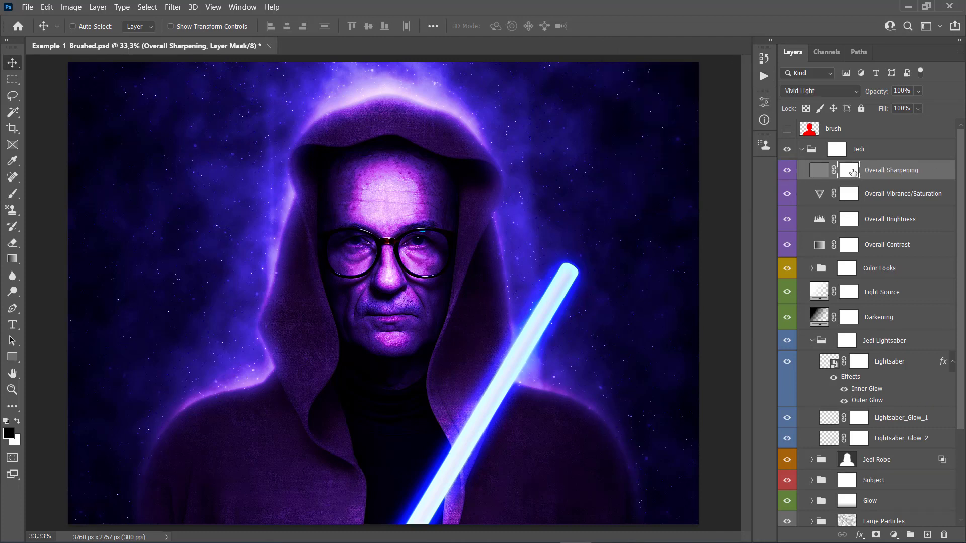
Target the Overall Sharpening layer's content instead of its mask and collapse the Jedi Lightsaber group
left_click(822, 173)
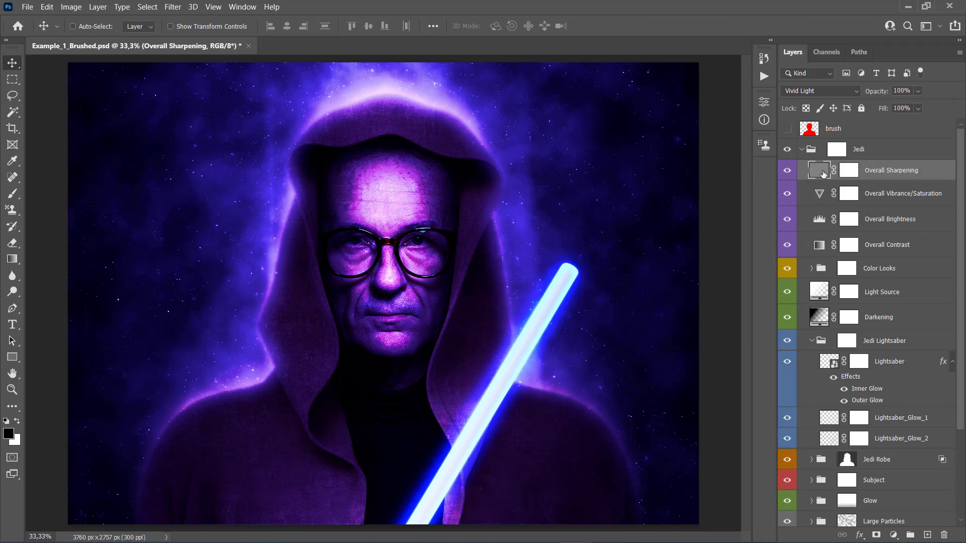
scroll(901, 324, "down", 5)
scroll(810, 310, "up", 4)
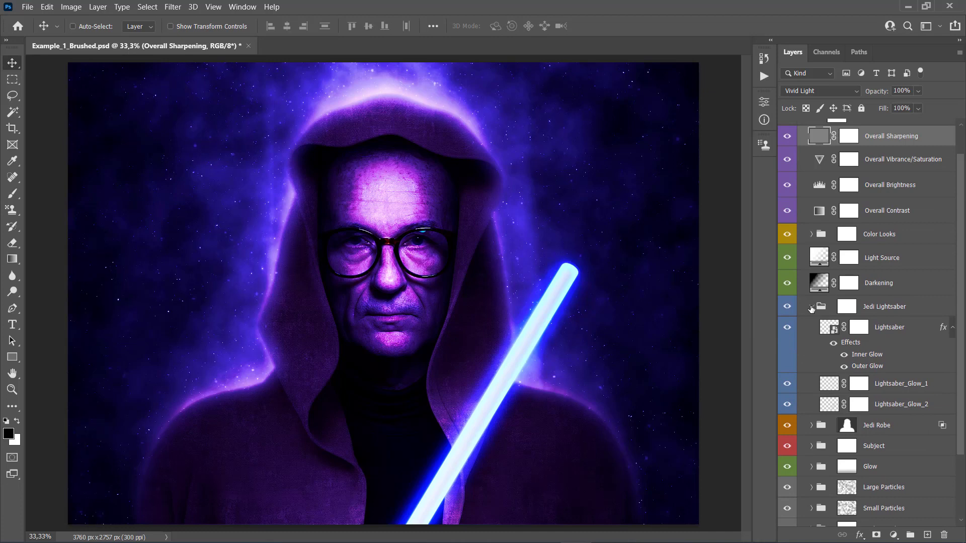
left_click(811, 320)
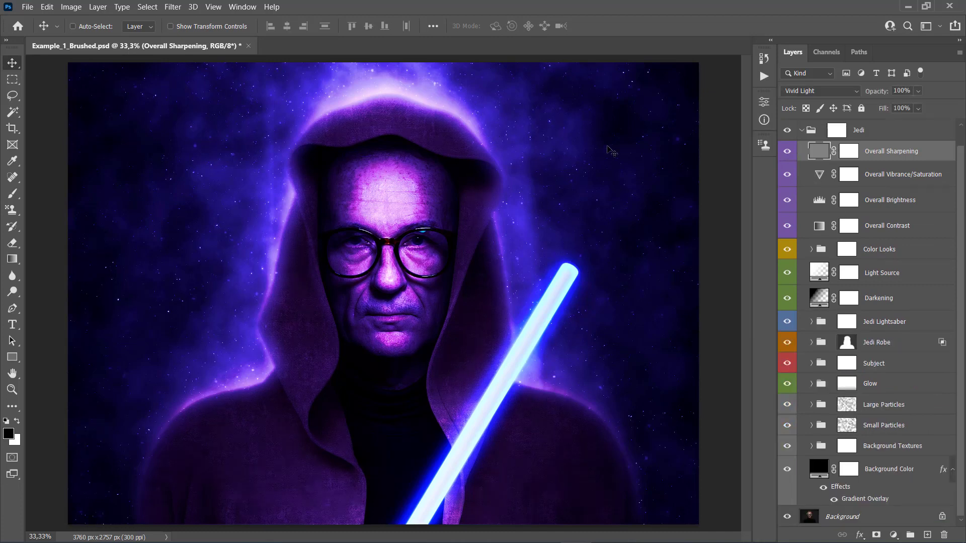
scroll(889, 162, "up", 1)
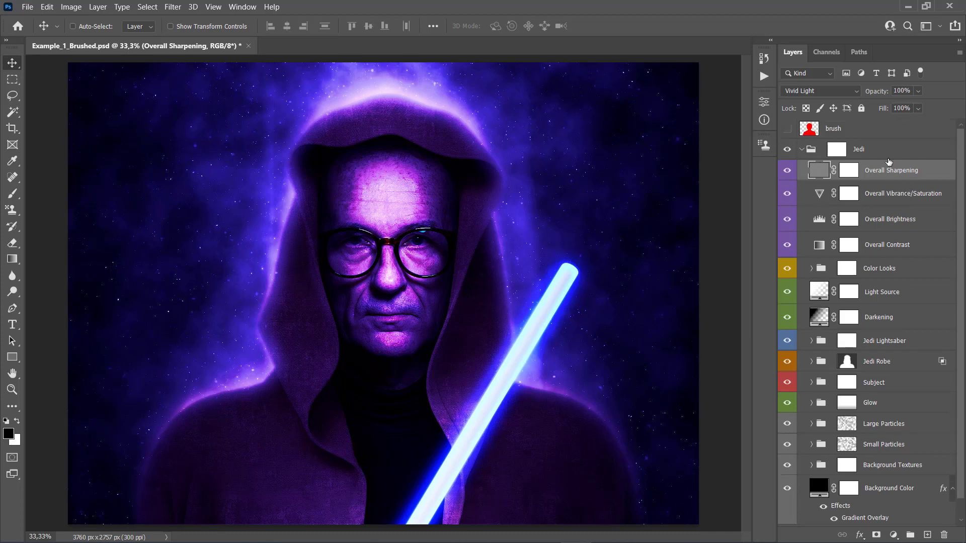
Select and collapse the main Jedi group, and toggle its visibility off and on to compare the effect with the original portrait
left_click(886, 152)
left_click(802, 150)
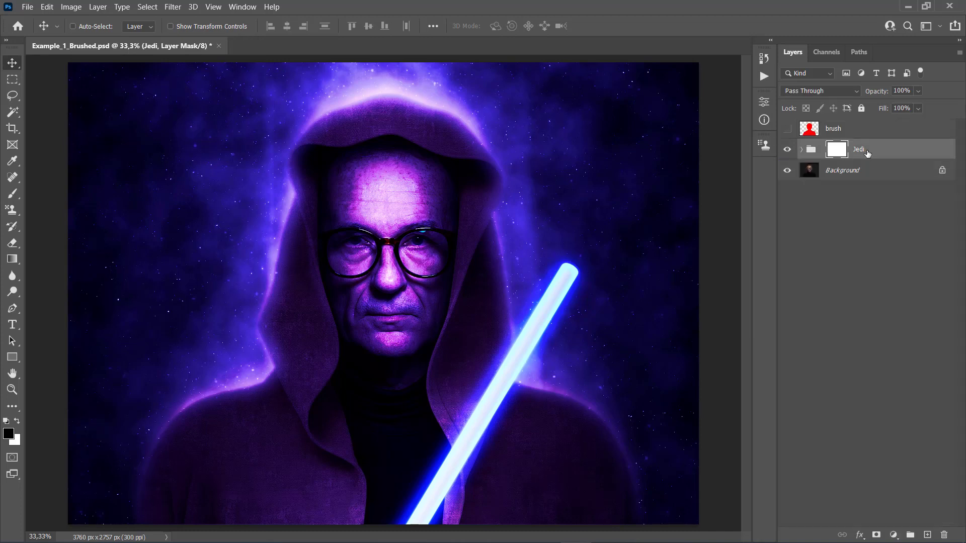
left_click(787, 149)
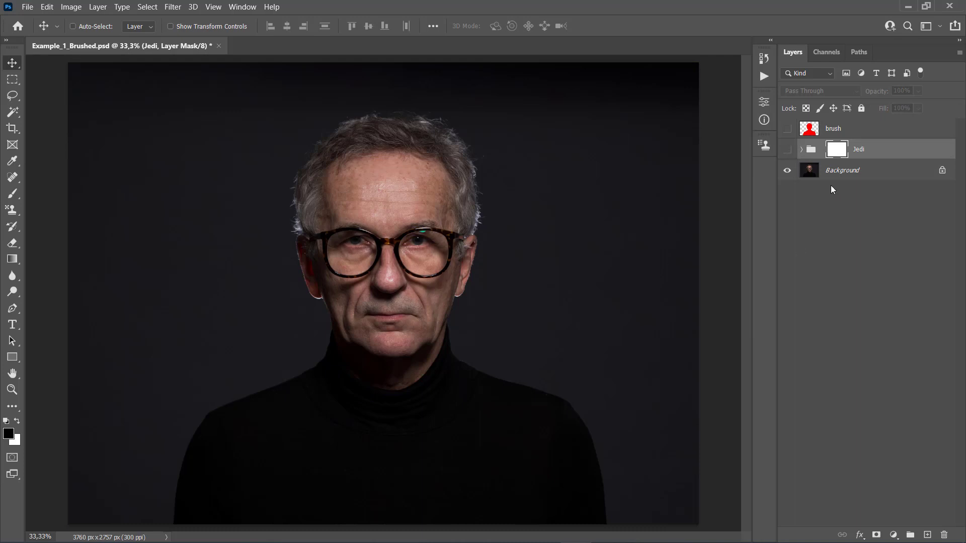
left_click(788, 150)
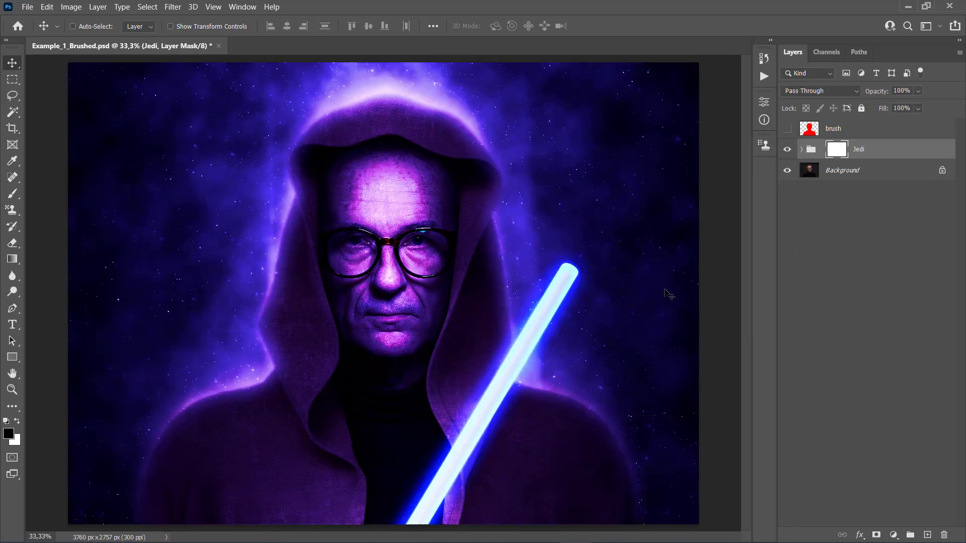